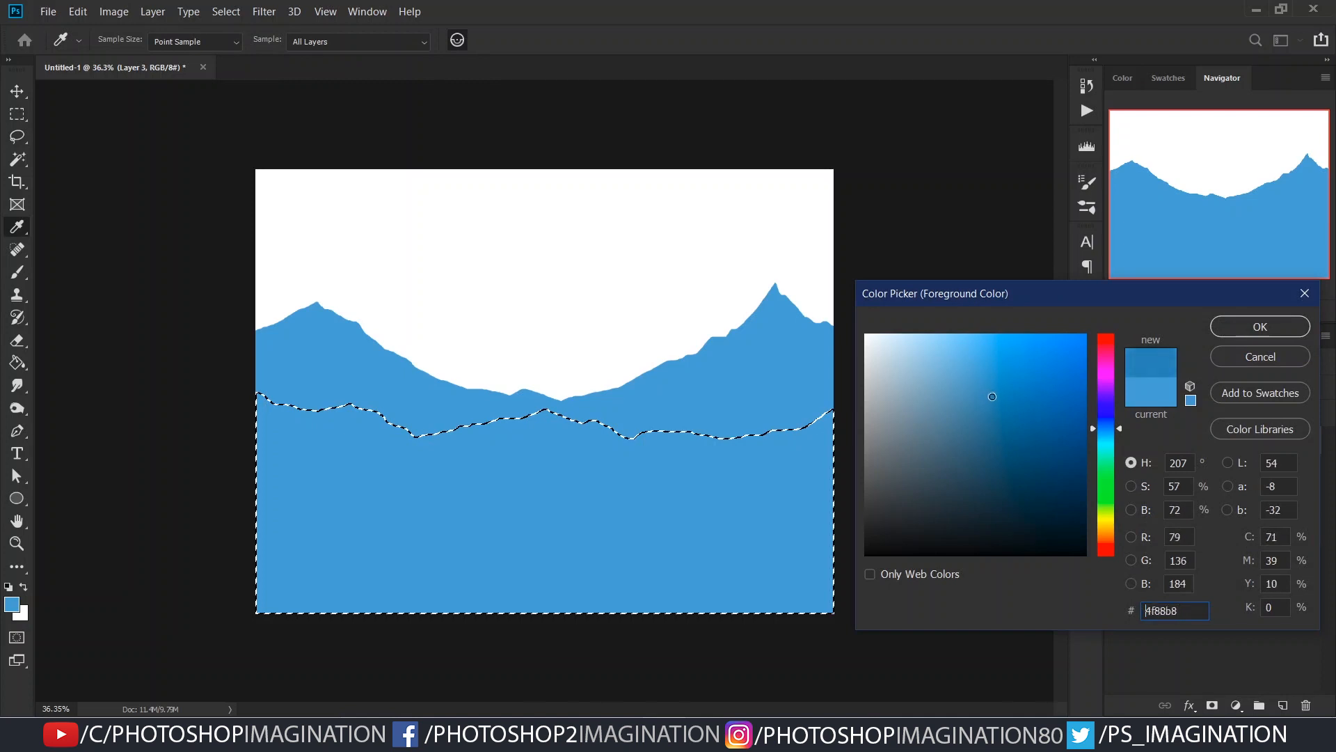
- Set the foreground colour to a darker blue than the mountains
key(Return)
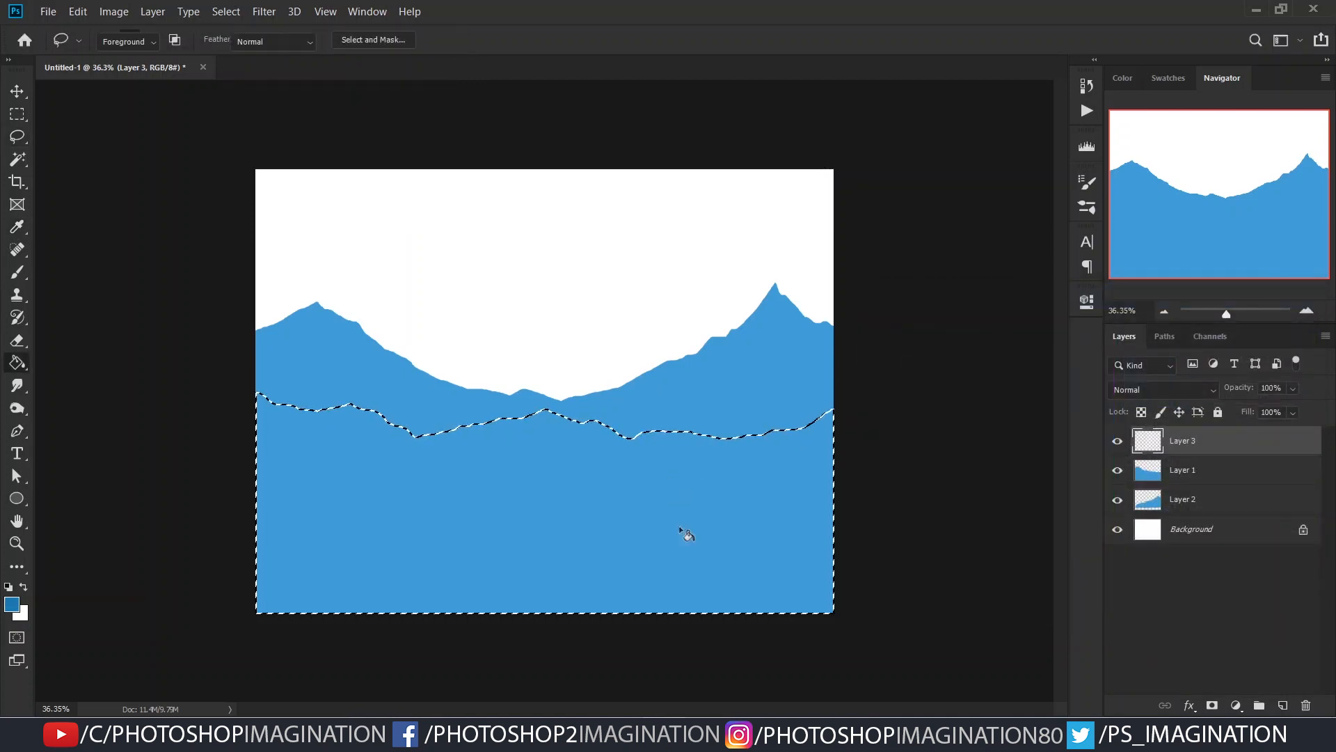
key(g)
click(793, 540)
key(ctrl+d)
alt+scroll(606, 474, up, 1)
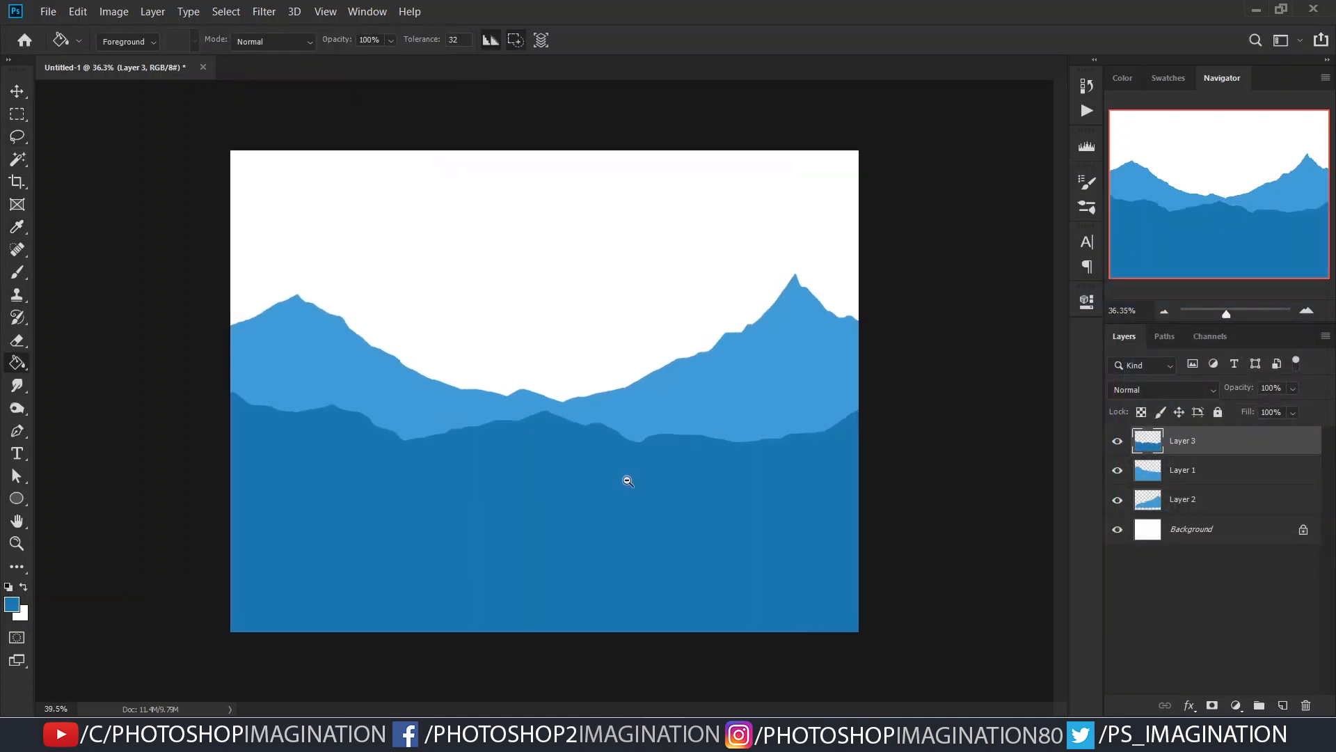
key(ctrl+z)
key(ctrl+z)
key(ctrl+z)
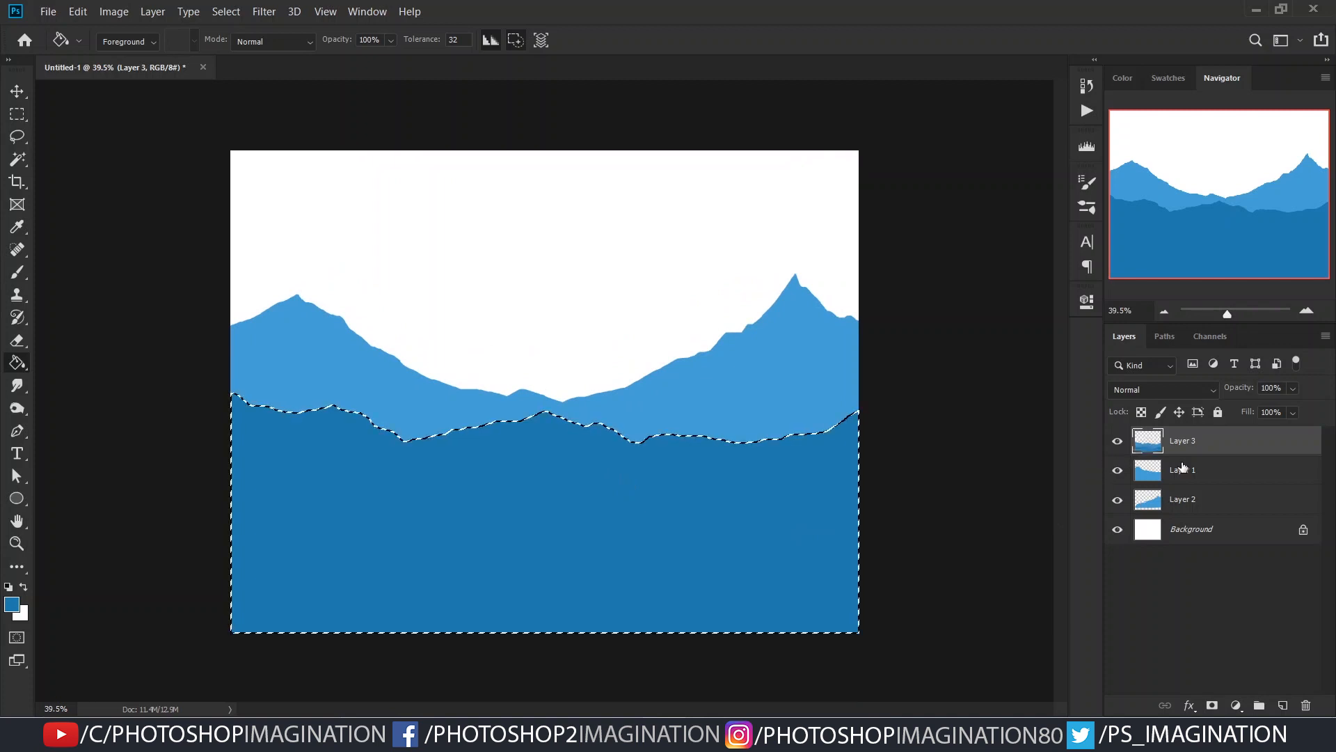
- Draw a freehand Lasso selection of a rolling hill across the canvas's lower part and trim its outline on the right-hand side
click(17, 137)
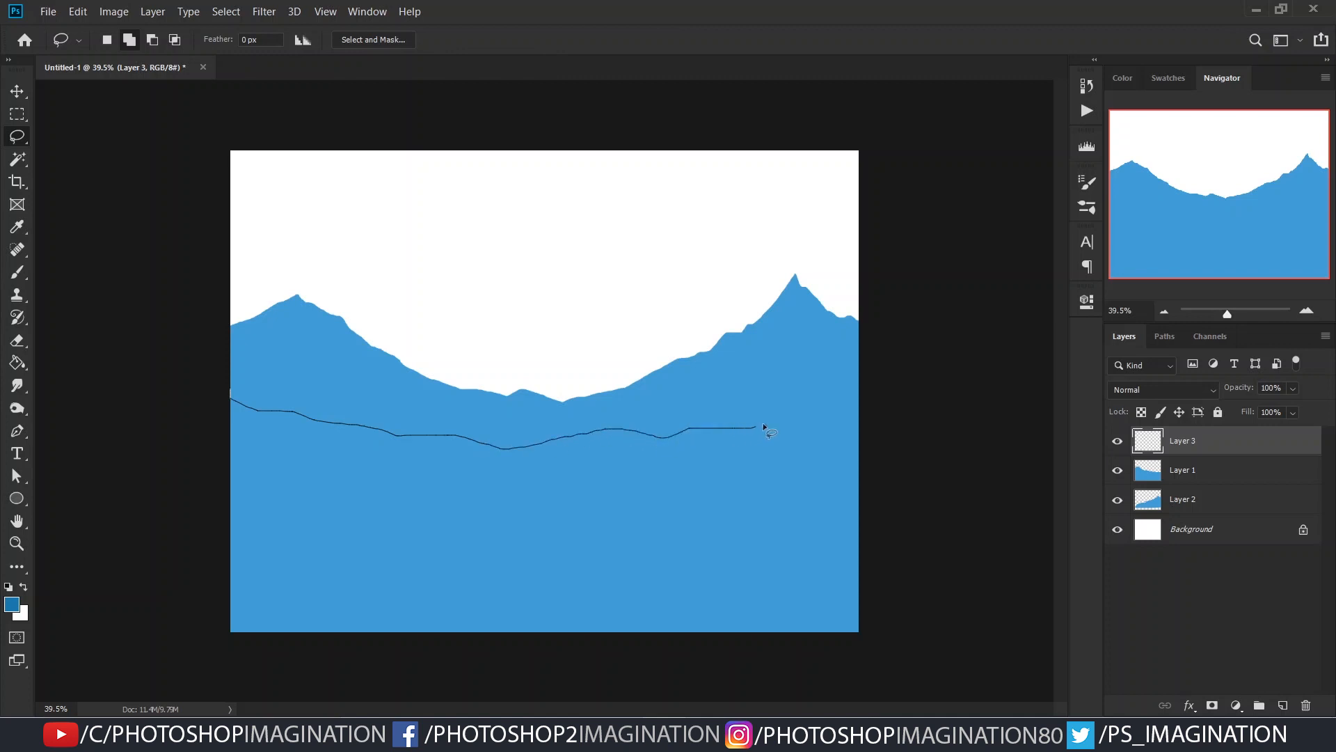
drag(96, 567, 236, 400)
key(alt)
drag(655, 427, 711, 440)
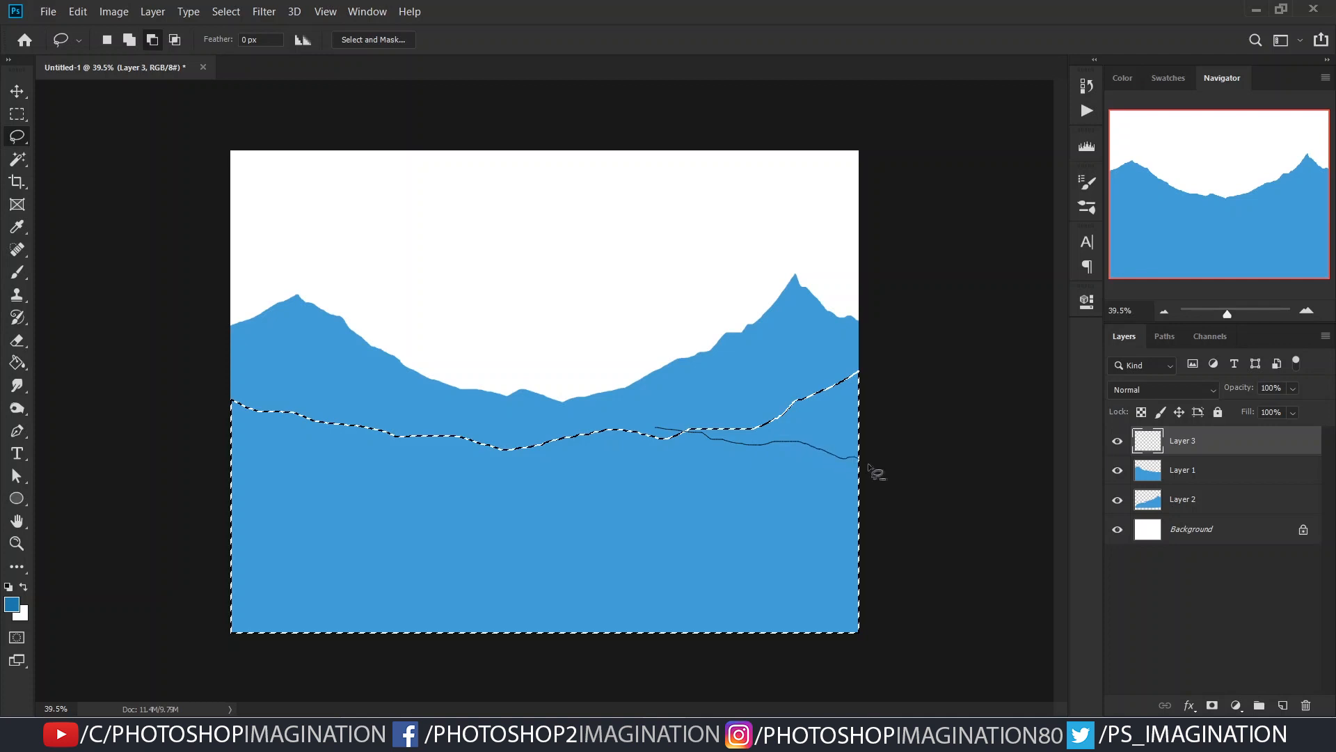
drag(877, 335, 878, 337)
- Refine the hill selection by lowering its outline at the left edge and raising it at the right edge
drag(346, 414, 309, 423)
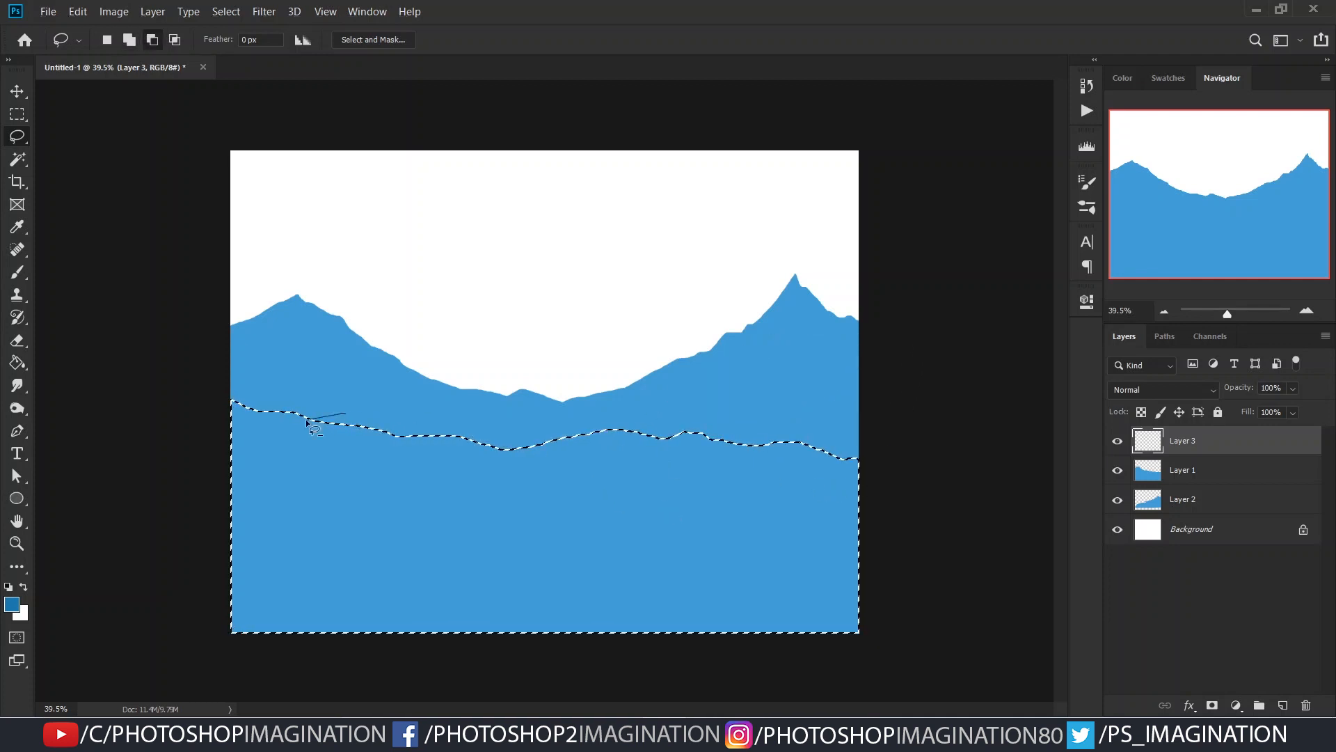
drag(214, 376, 218, 373)
key(ctrl+z)
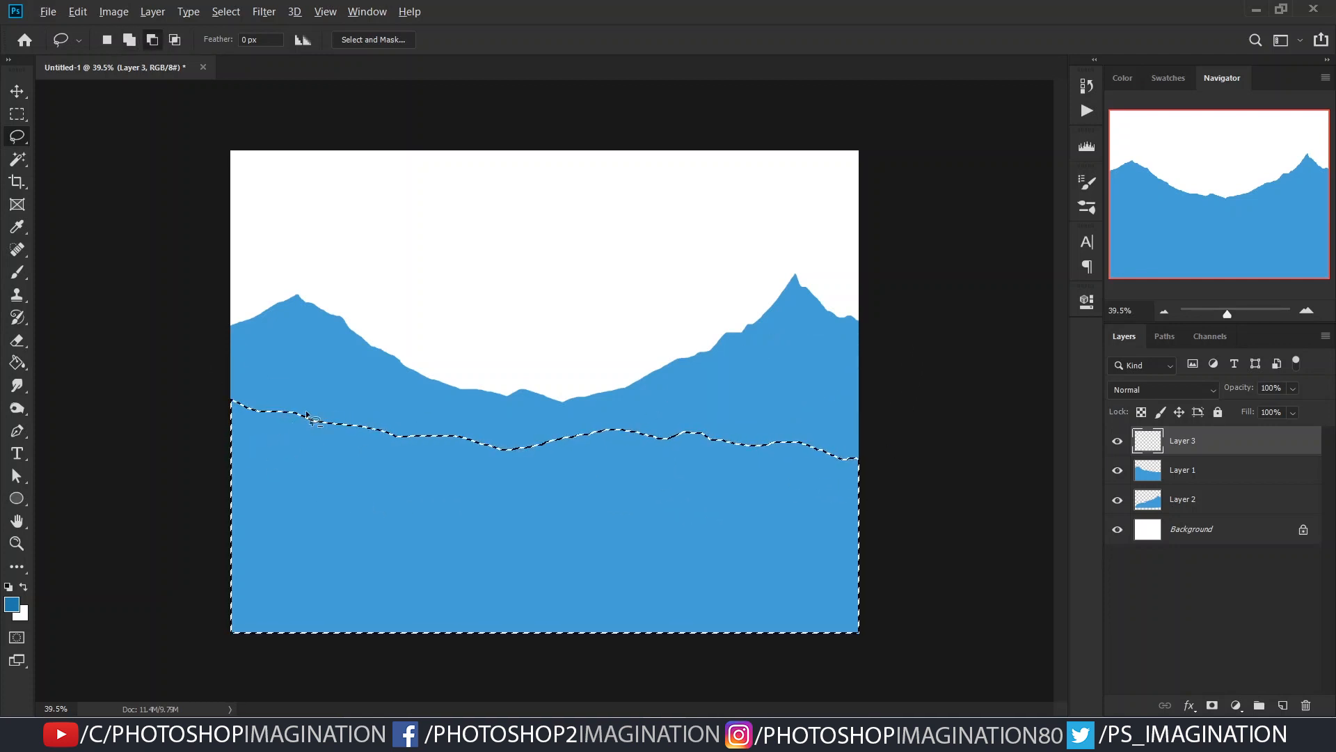
drag(204, 459, 206, 461)
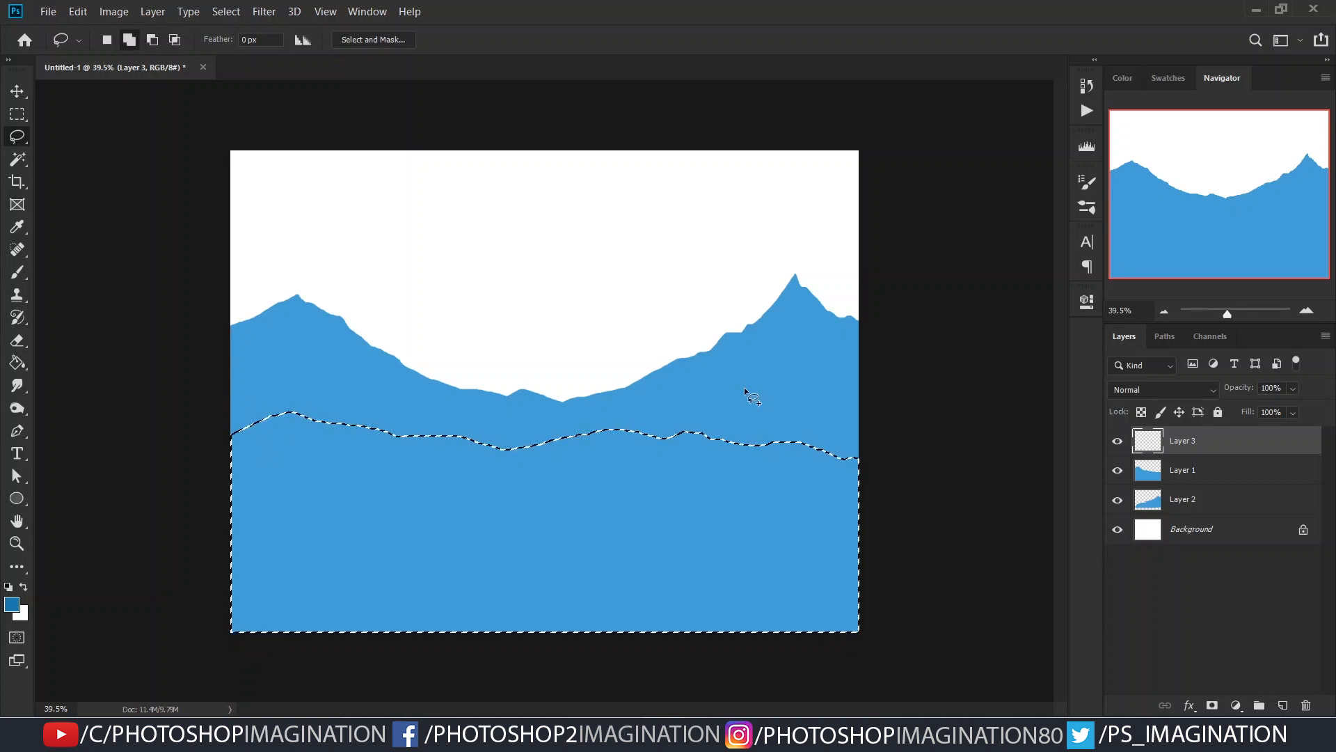
drag(760, 465, 786, 463)
drag(963, 670, 850, 704)
key(ctrl+z)
drag(771, 466, 881, 437)
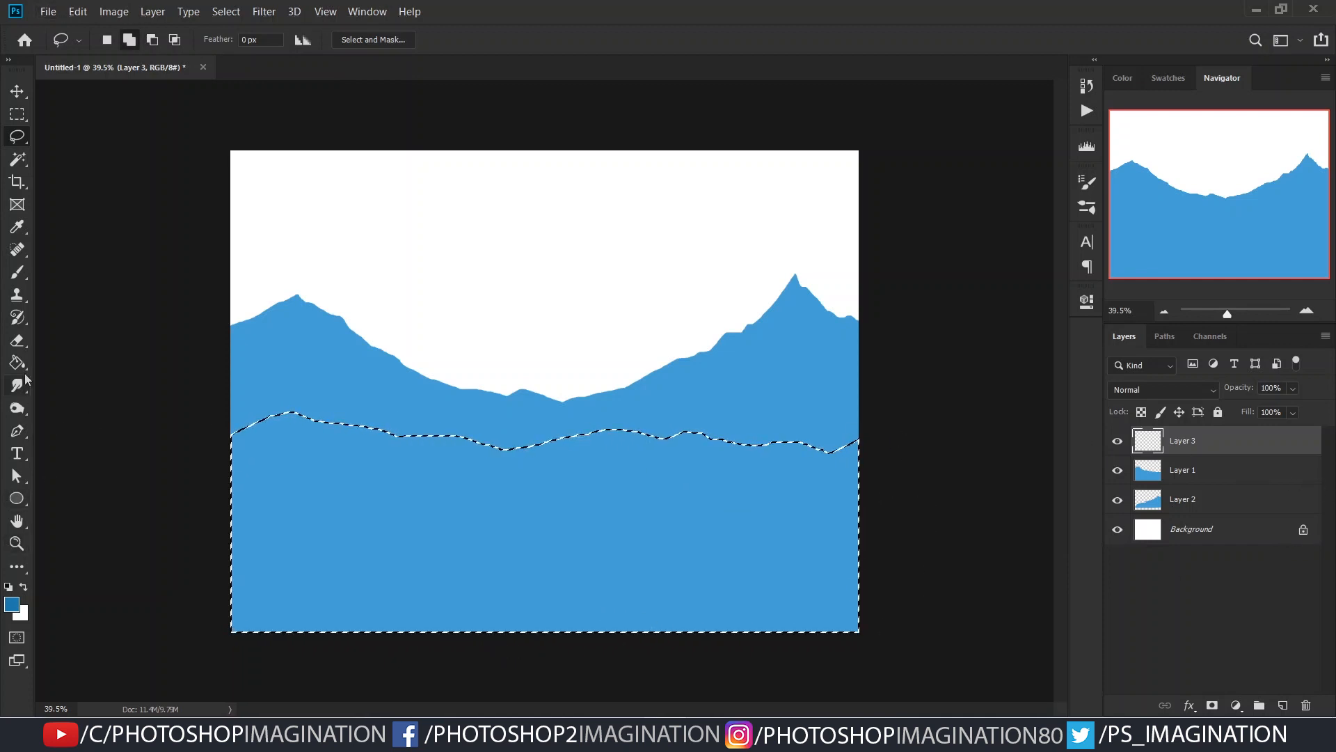
- Fill the hill selection on Layer 3 with the darker blue and deselect it
key(g)
click(486, 491)
key(ctrl+d)
drag(597, 527, 514, 471)
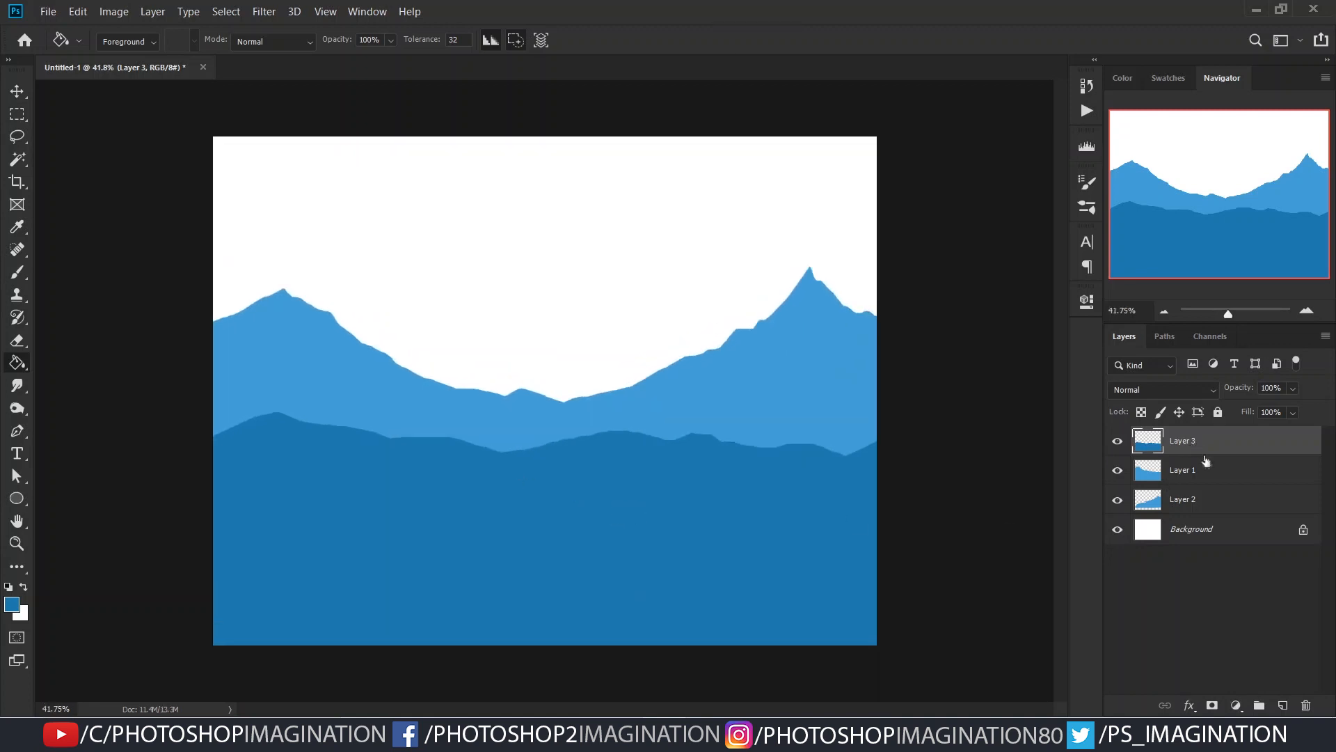
- Add a new layer above the hill and choose the Mountain Tree.png brush from the Trees brush group
click(1282, 705)
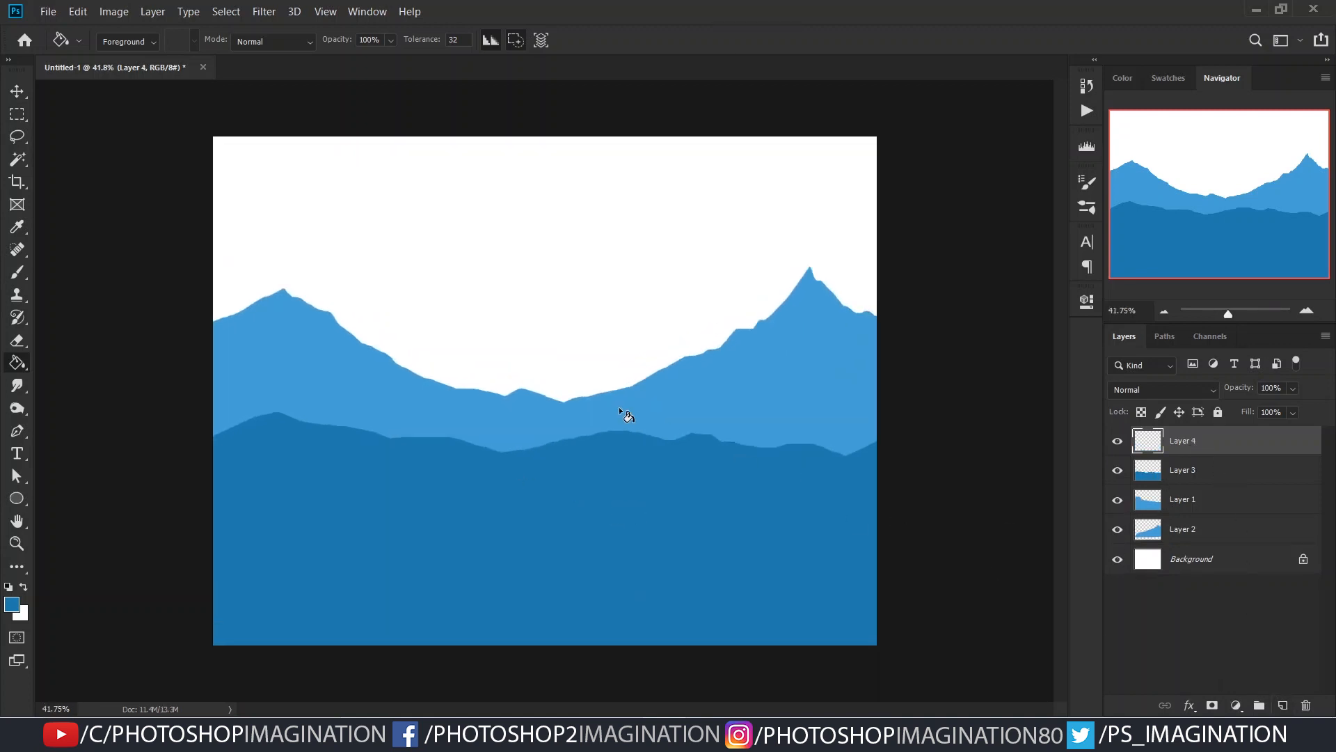
key(b)
right_click(566, 285)
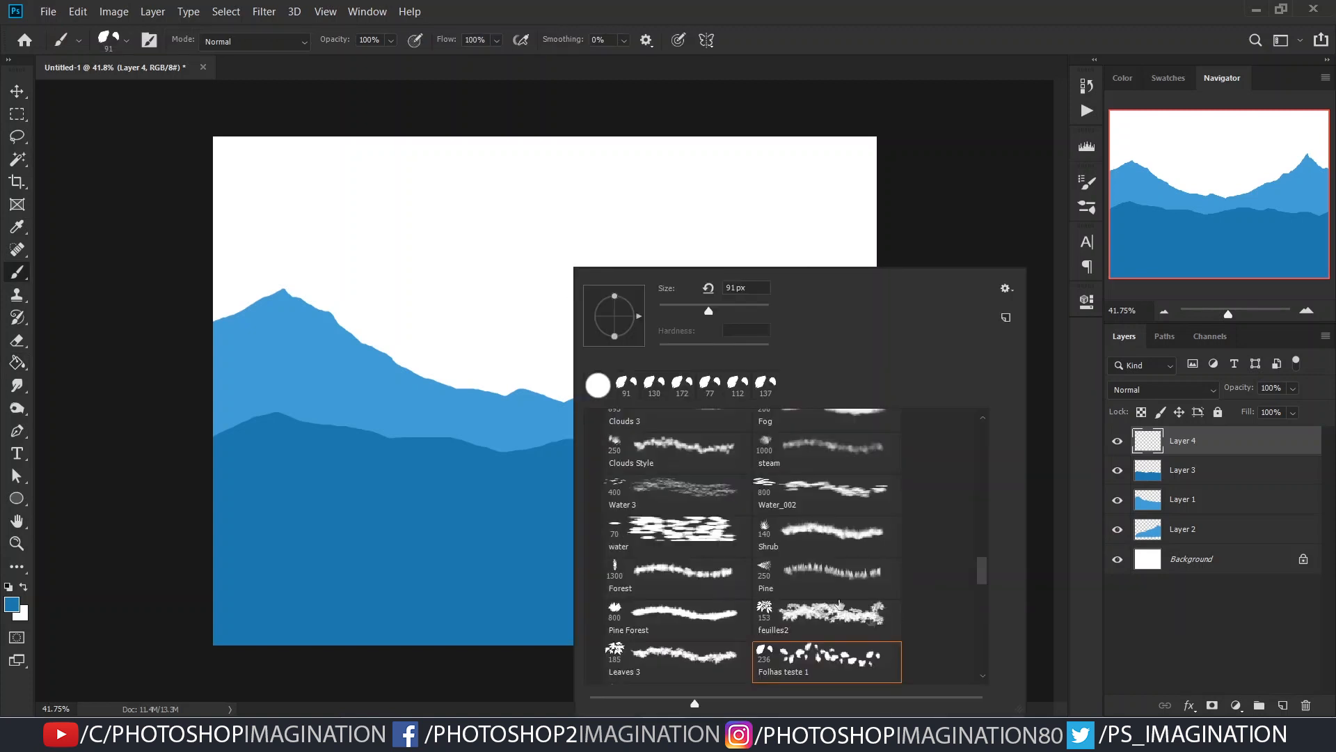
drag(986, 577, 989, 455)
click(596, 504)
scroll(736, 519, down, 3)
click(595, 470)
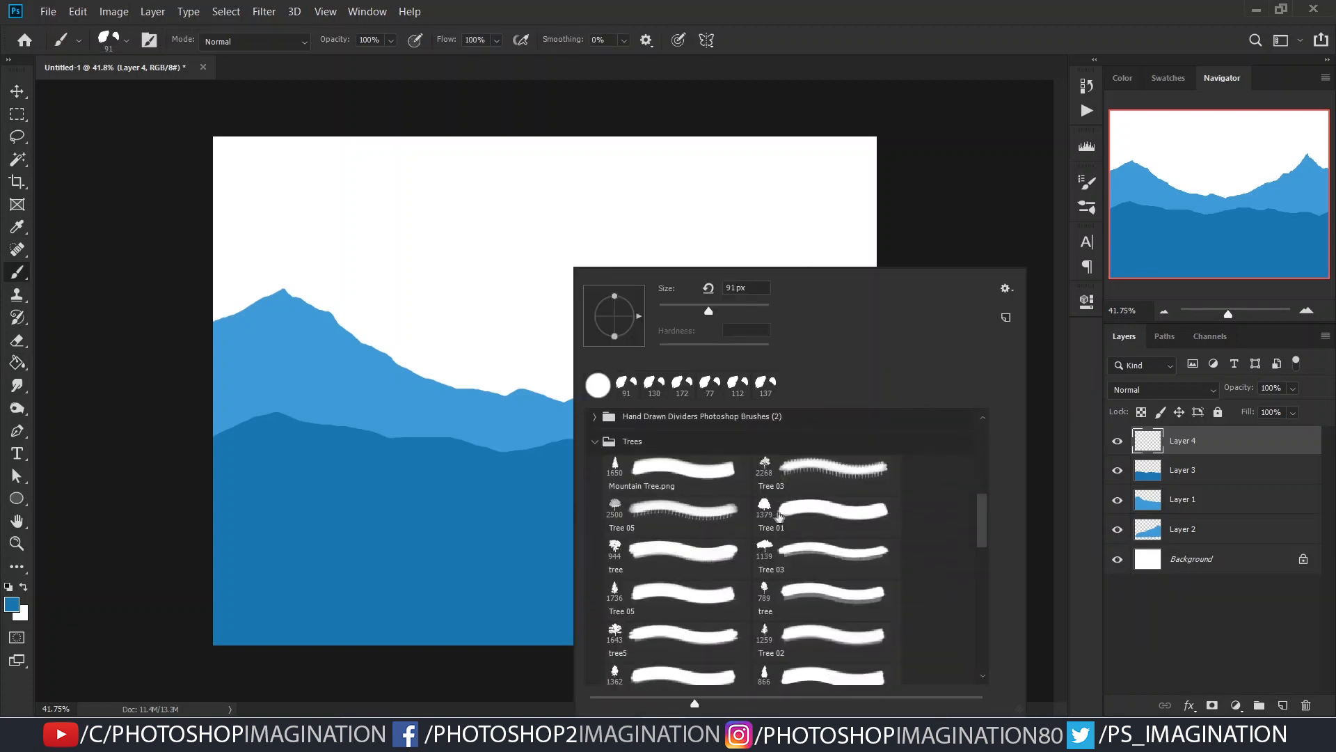
scroll(803, 535, down, 2)
scroll(666, 501, up, 1)
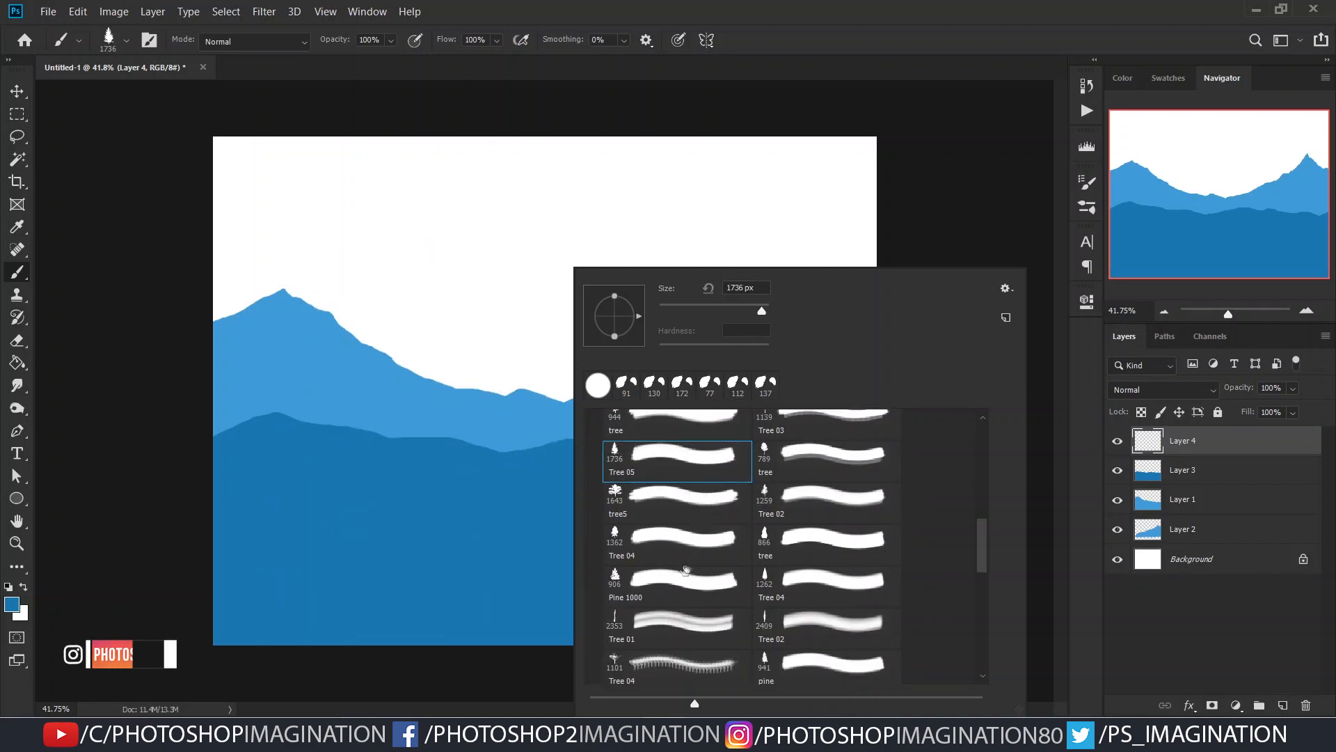
scroll(666, 502, up, 1)
click(661, 465)
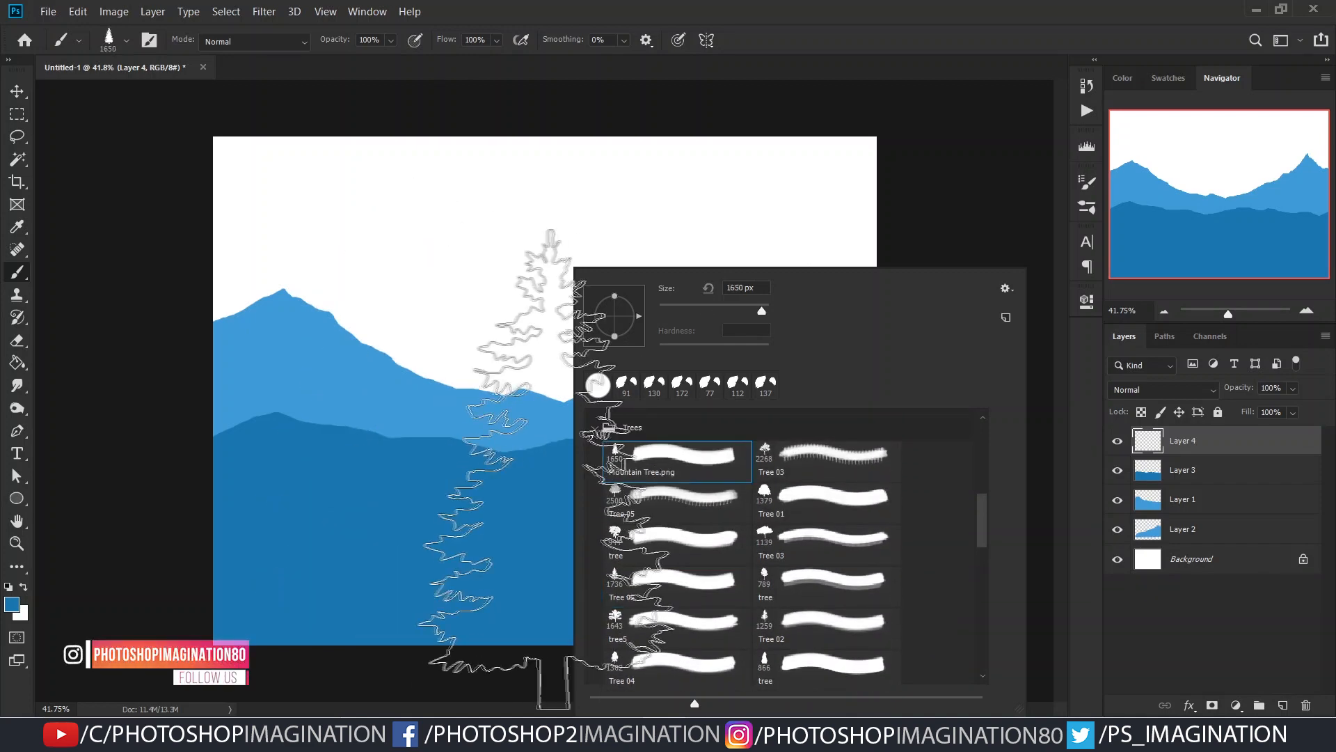
- Stamp one pine tree about 460 px in size on the middle of the dark hill, then transform it slightly larger and reposition it
mouse_move(460, 454)
mouse_down()
mouse_move(429, 456)
mouse_move(462, 471)
mouse_up()
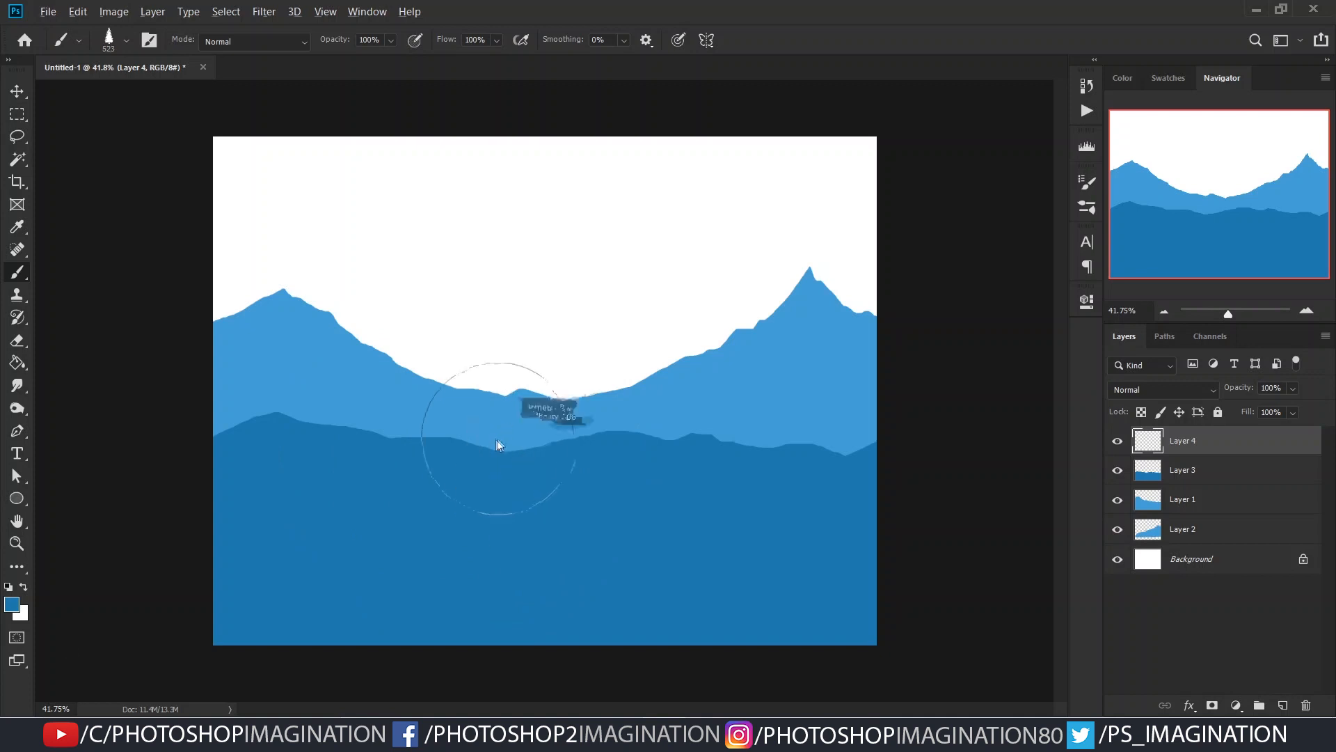
click(542, 396)
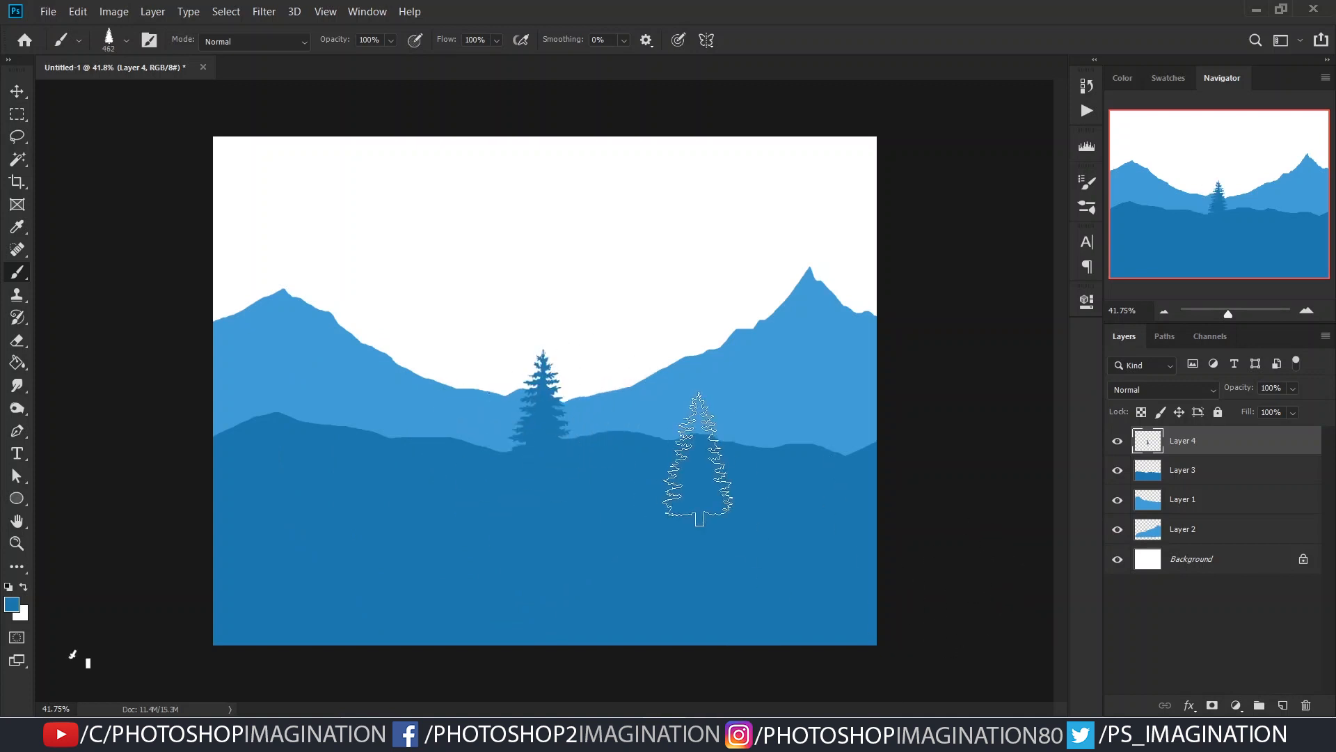
key(ctrl+t)
drag(578, 416, 575, 416)
drag(574, 348, 577, 344)
drag(557, 411, 564, 415)
key(Return)
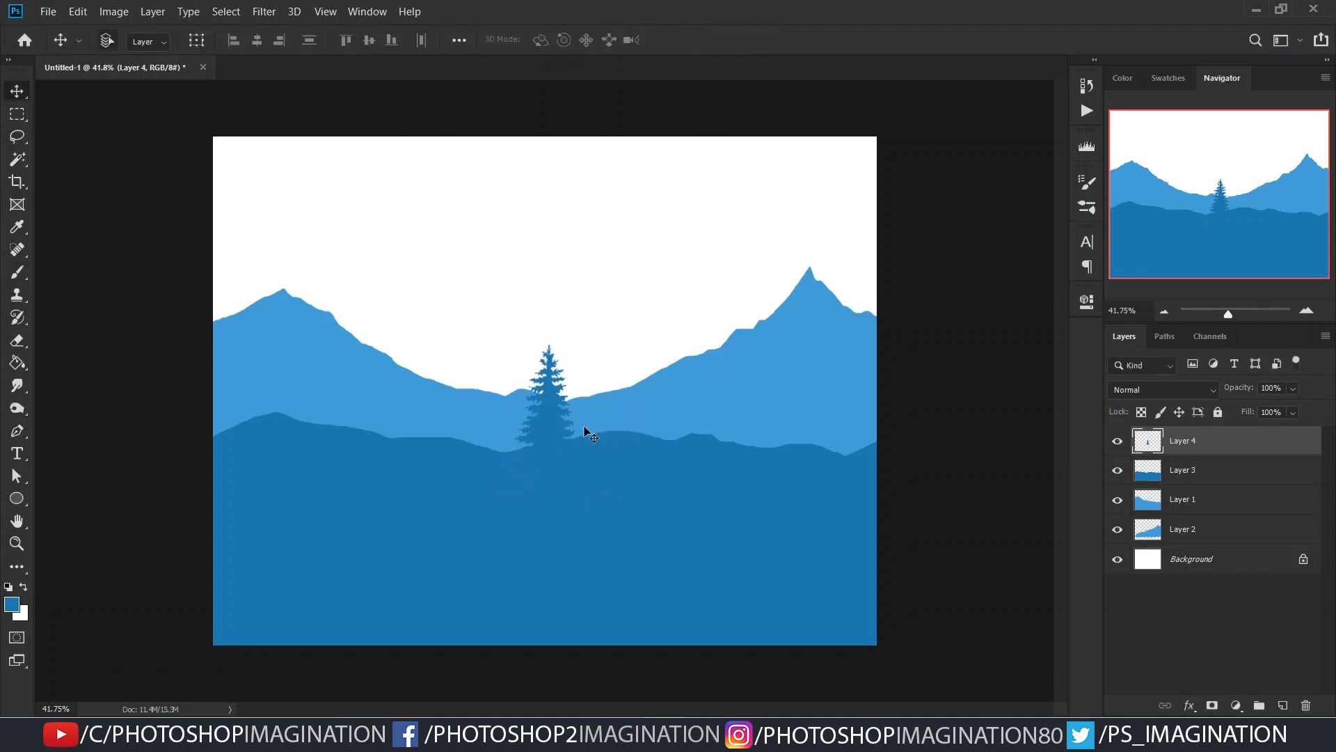
- Duplicate the pine tree and place the copy slightly lower on its right
key(ctrl+j)
key(ctrl+t)
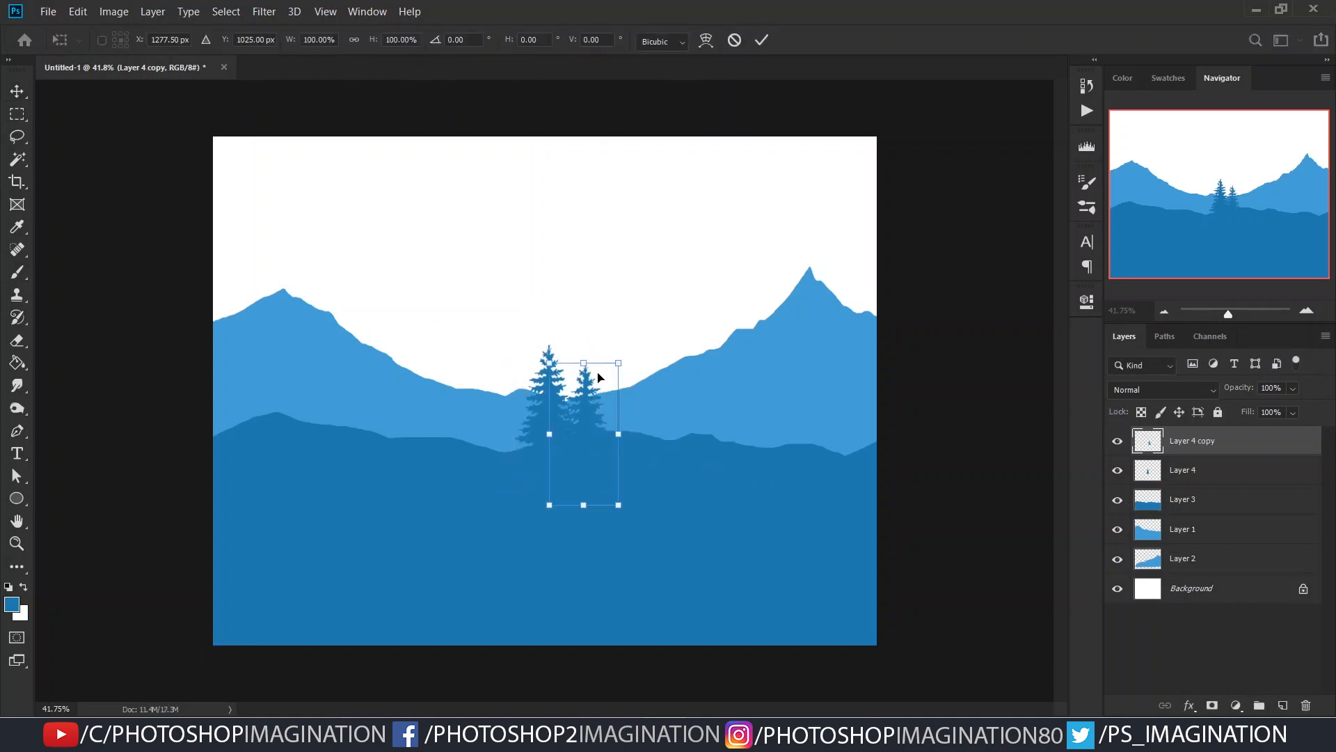
key(Return)
- Add two more pine copies farther right in the cluster, scaling the outermost one to about 76%
drag(585, 425, 662, 447)
scroll(660, 447, up, 2)
key(ctrl+t)
drag(686, 507, 662, 448)
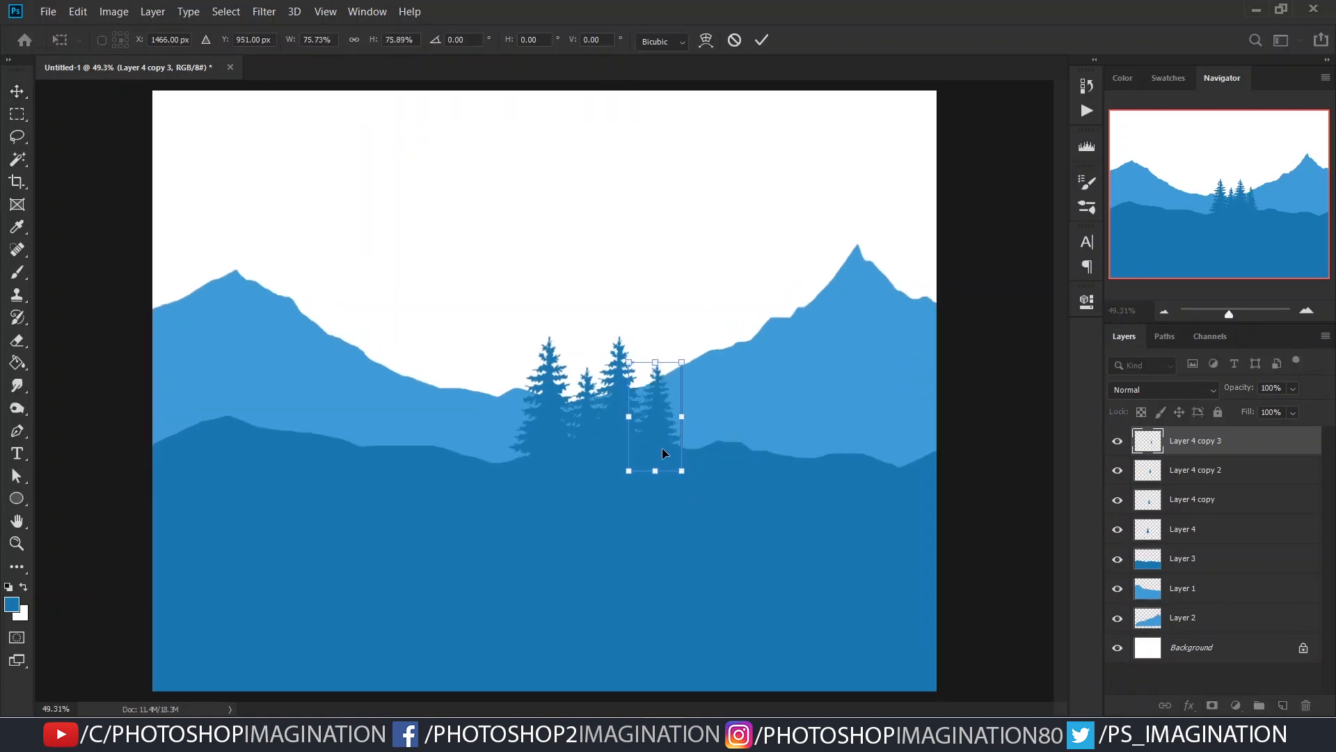
key(Return)
- Copy the original pine to the left of the cluster, scale the copy to about 82% and nudge it into place
scroll(640, 433, up, 1)
ctrl+click(536, 426)
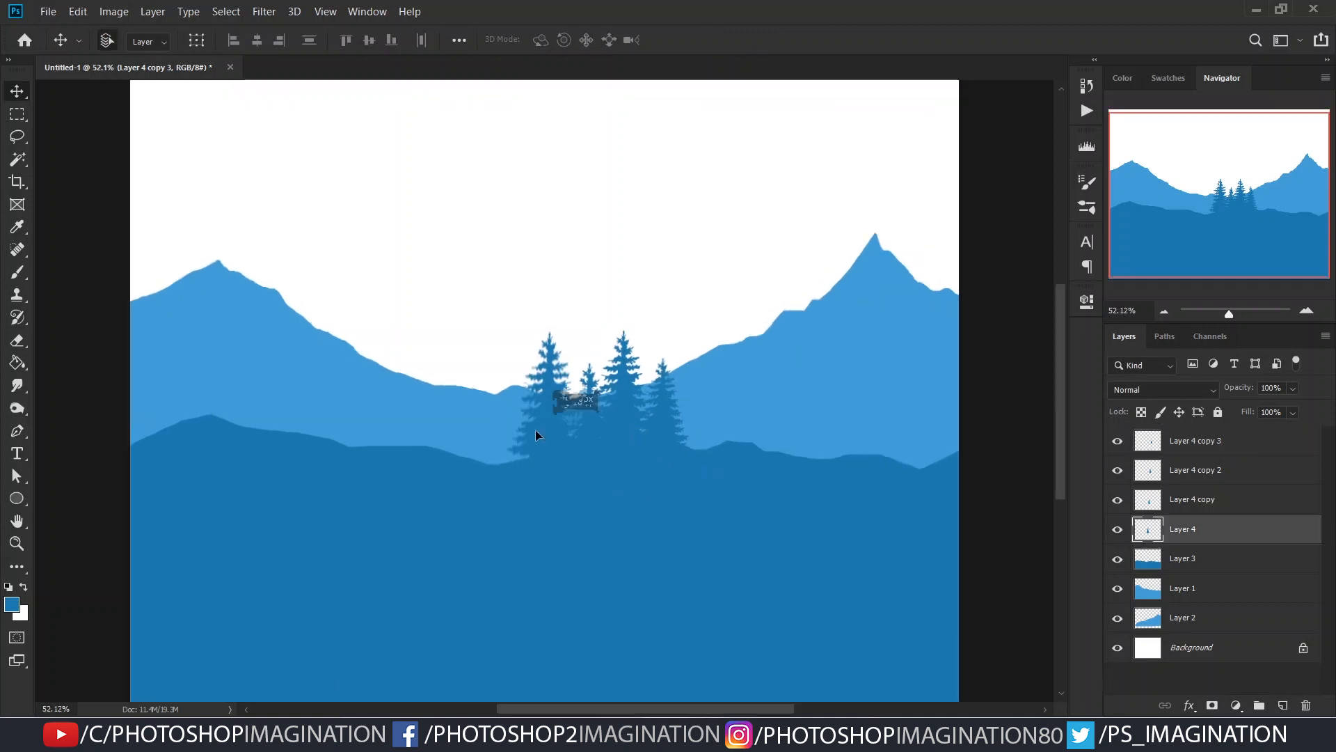
drag(562, 437, 506, 465)
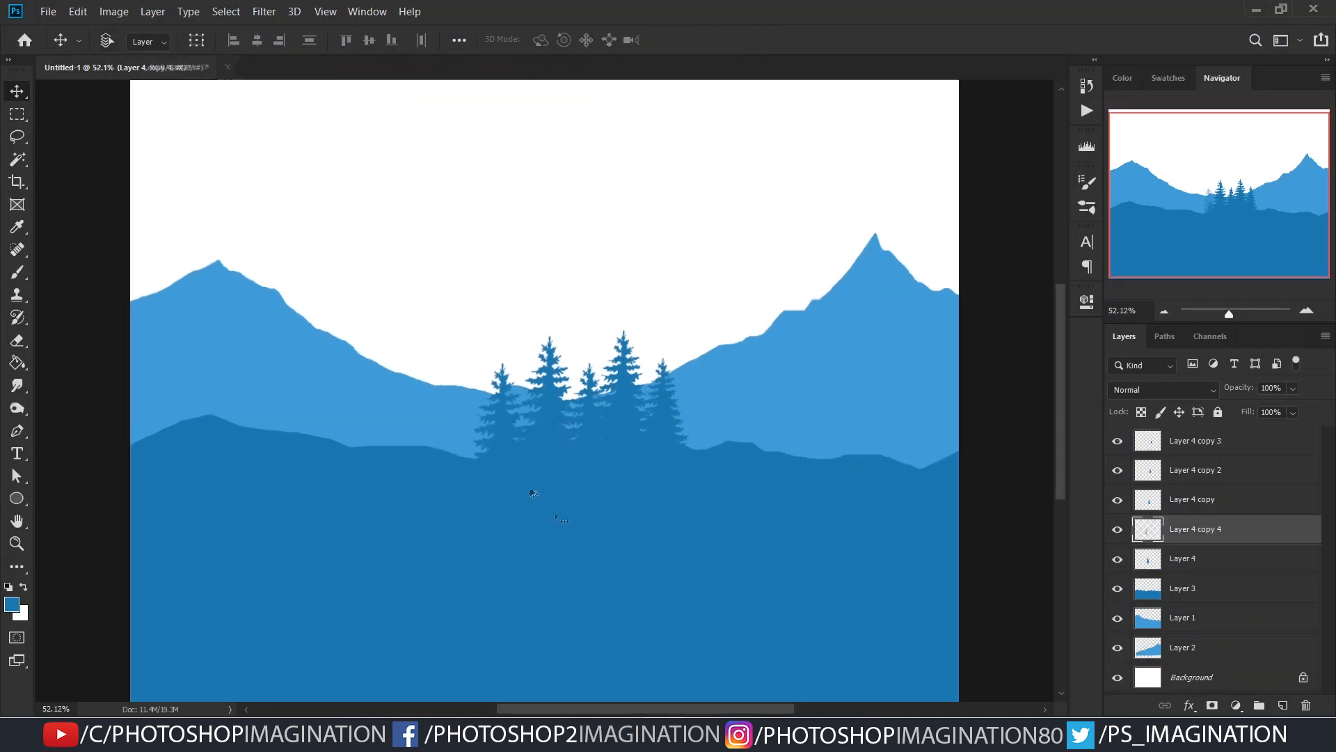
key(ctrl+t)
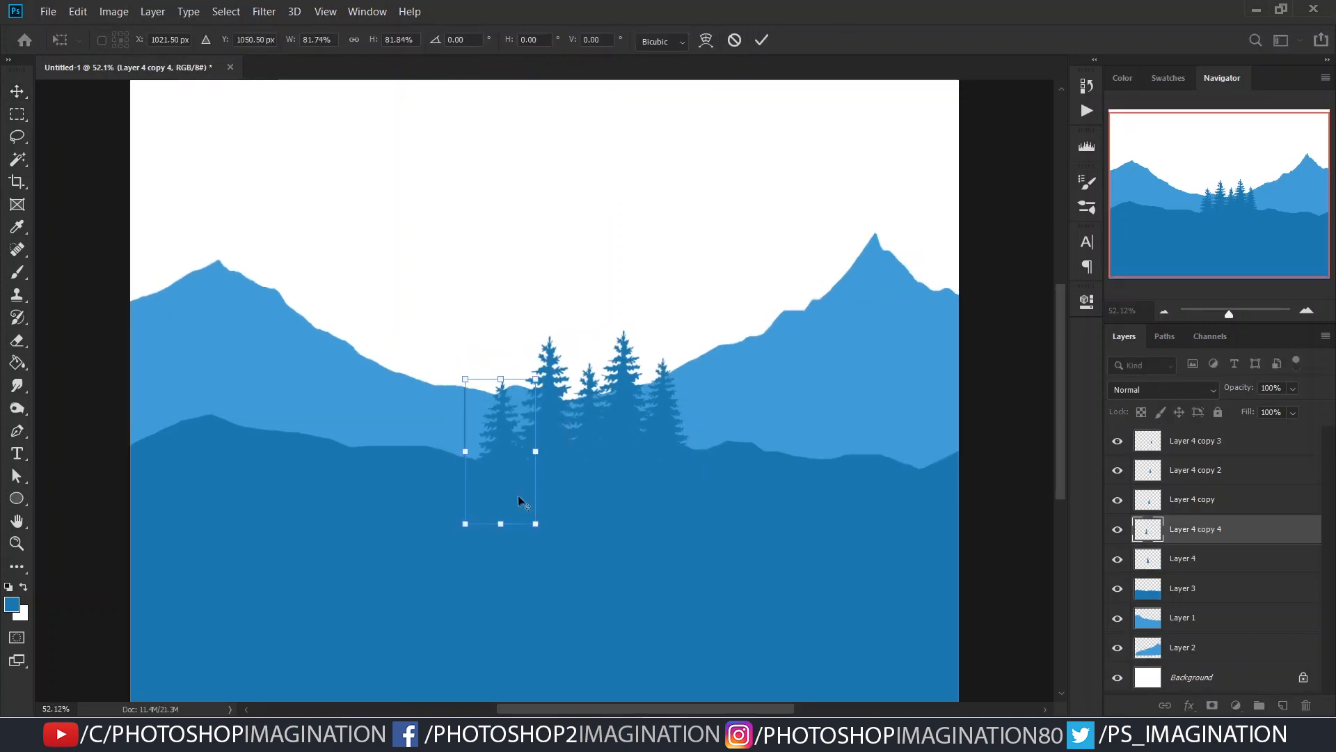
key(Return)
drag(516, 457, 520, 451)
scroll(665, 534, up, 2)
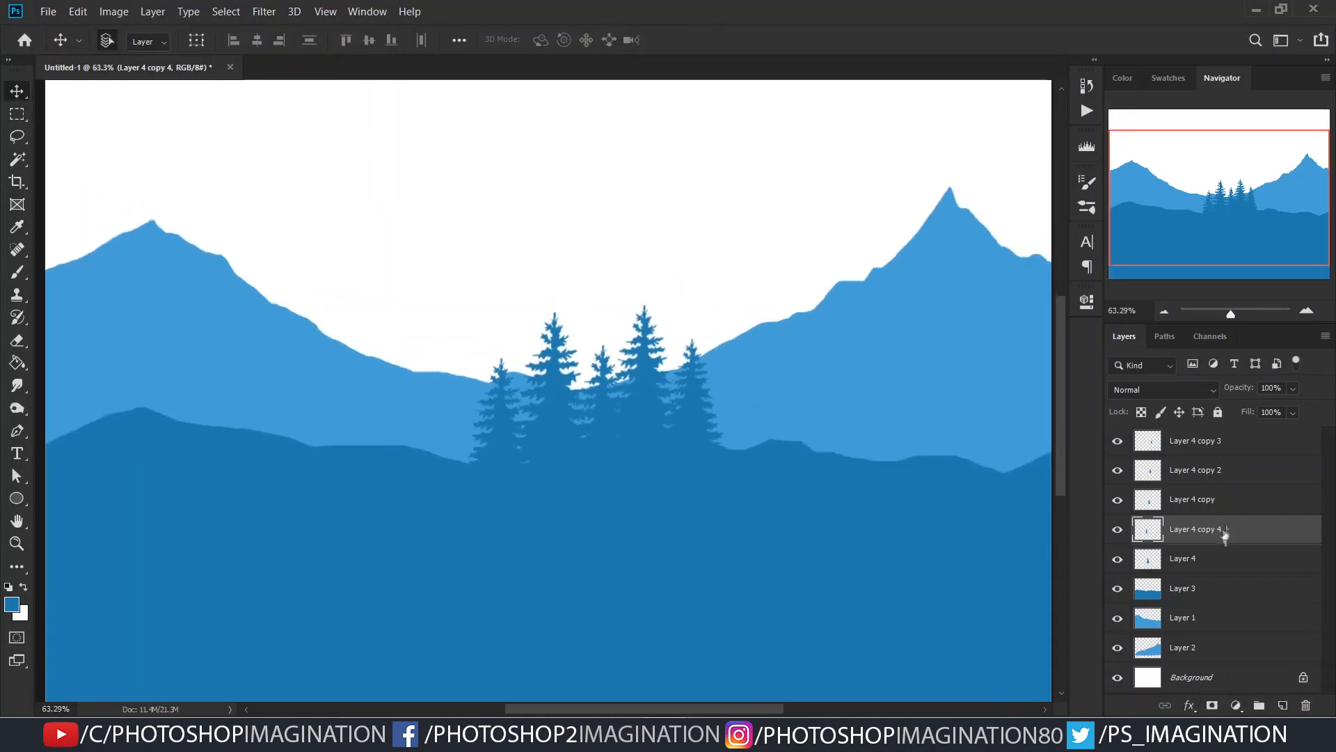
- Set the tree brush size to about 439 px and add a new layer above all the tree layers
key(b)
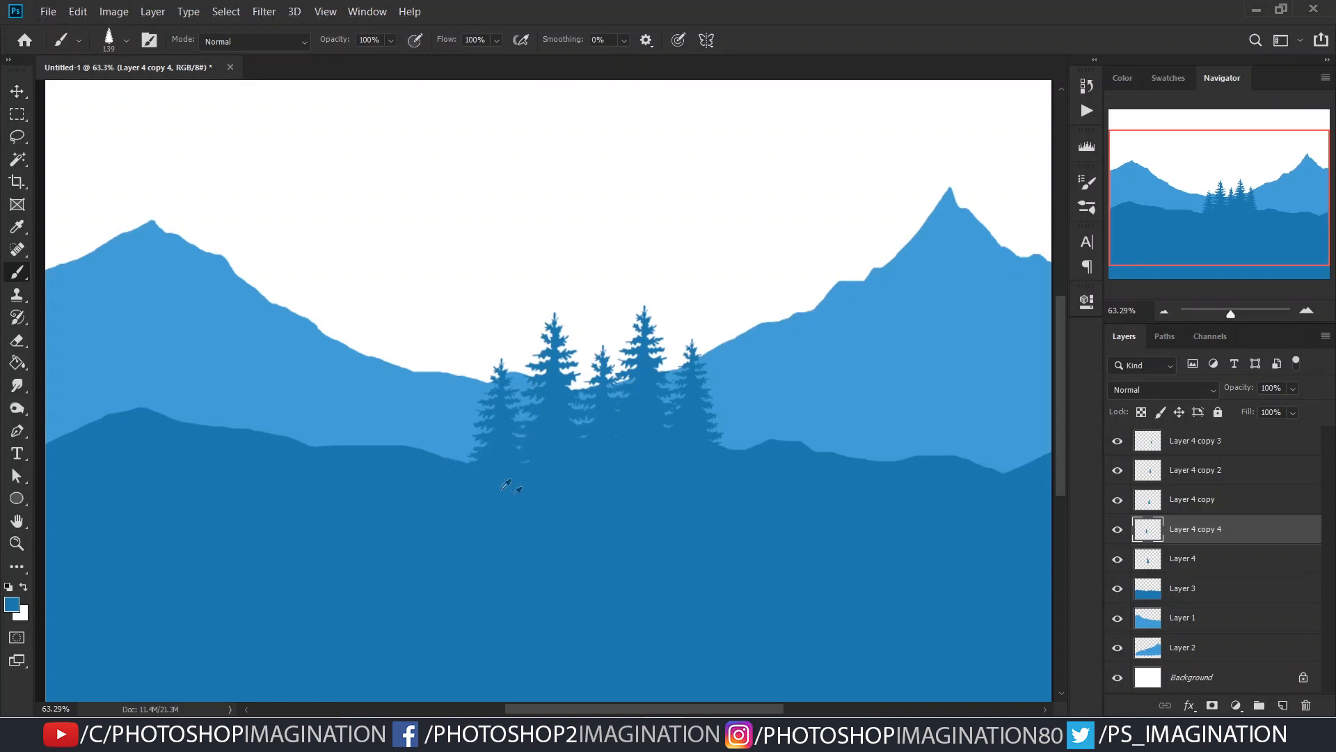
scroll(591, 482, down, 1)
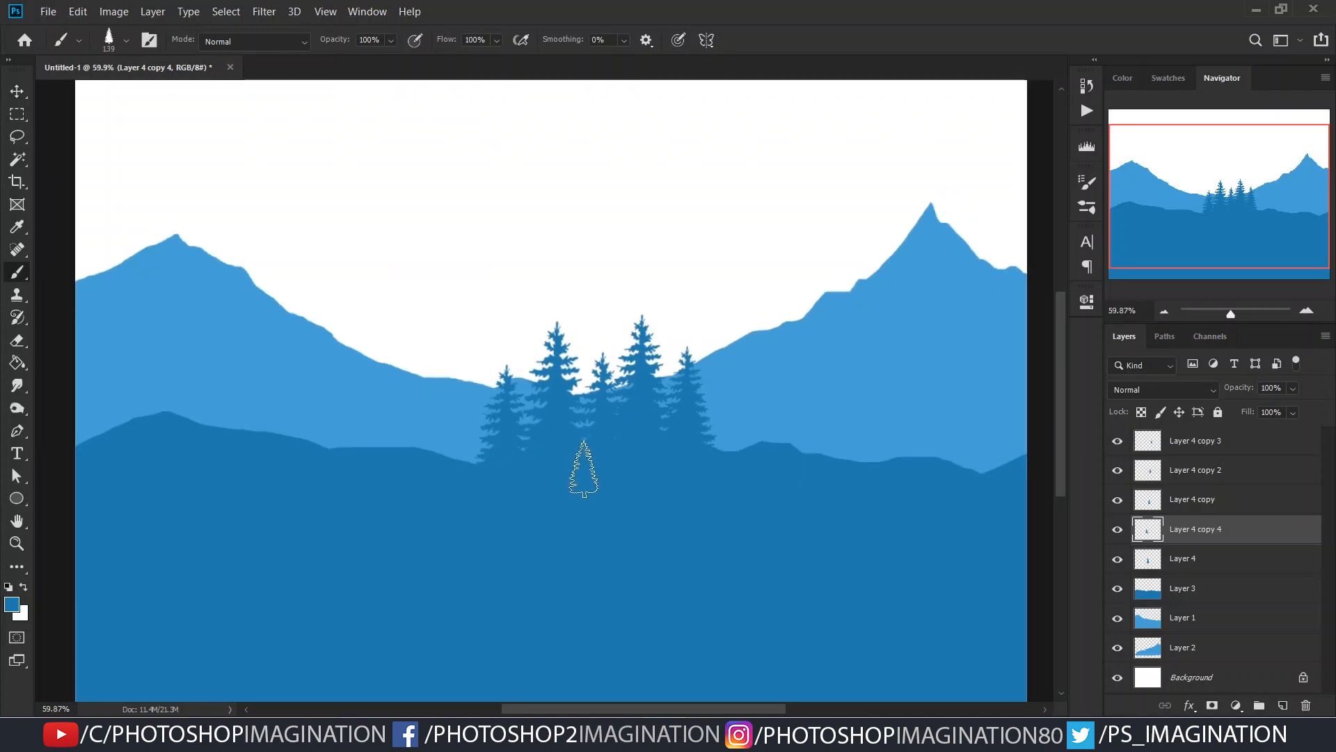
scroll(613, 528, down, 1)
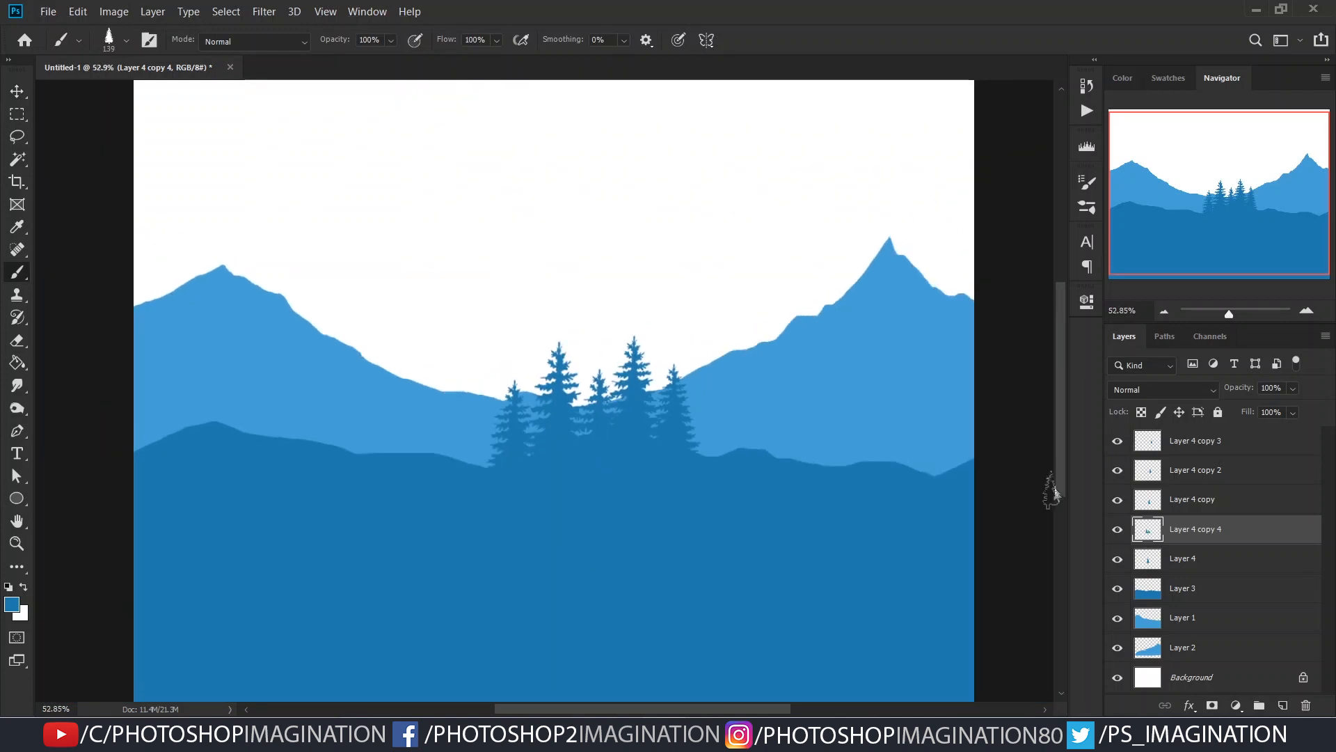
scroll(677, 457, down, 1)
mouse_move(818, 440)
mouse_down()
mouse_move(857, 443)
mouse_move(790, 433)
mouse_up()
click(1211, 450)
click(1282, 705)
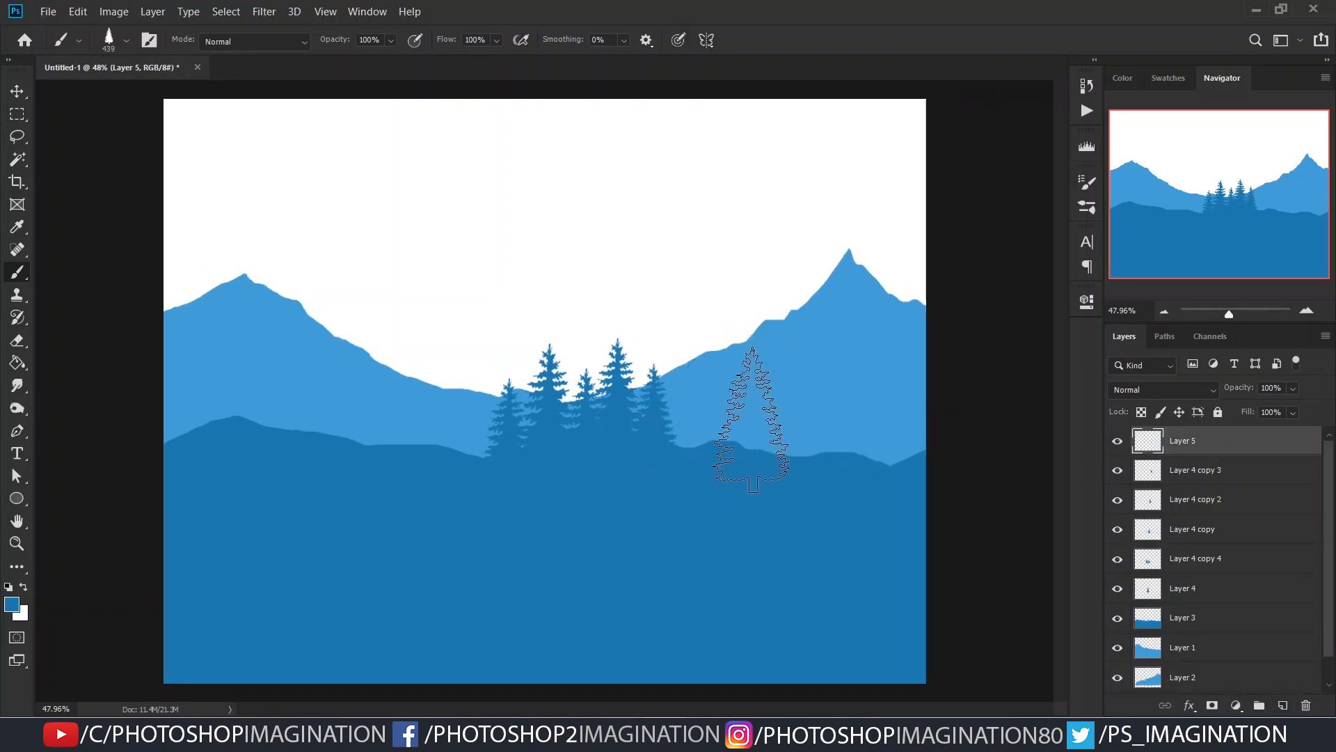
- Group the new empty layer together with all the pine tree layers
shift+click(1185, 590)
key(ctrl+g)
click(1187, 491)
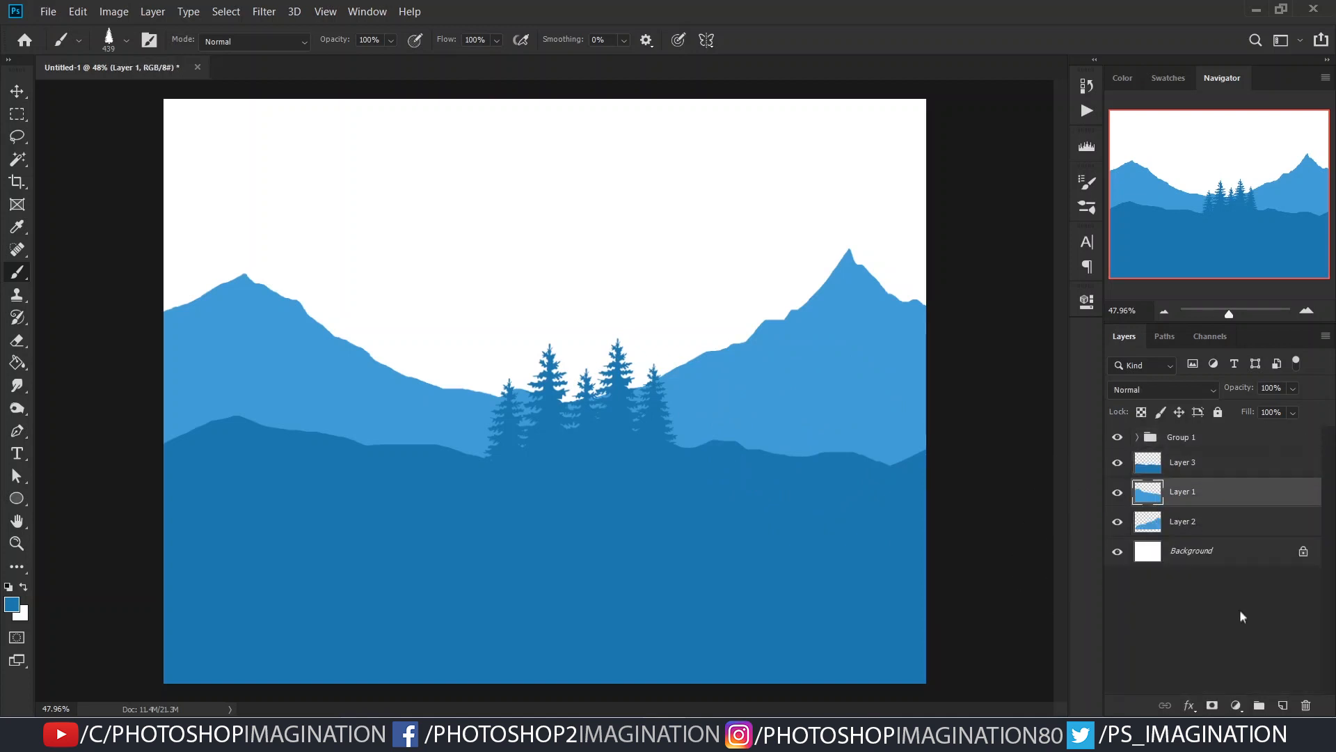
click(1156, 466)
click(1118, 463)
click(1118, 463)
- Add a layer above the tree group, draw a Lasso selection of a nearer hill across the canvas and fill out its central dip
click(1221, 441)
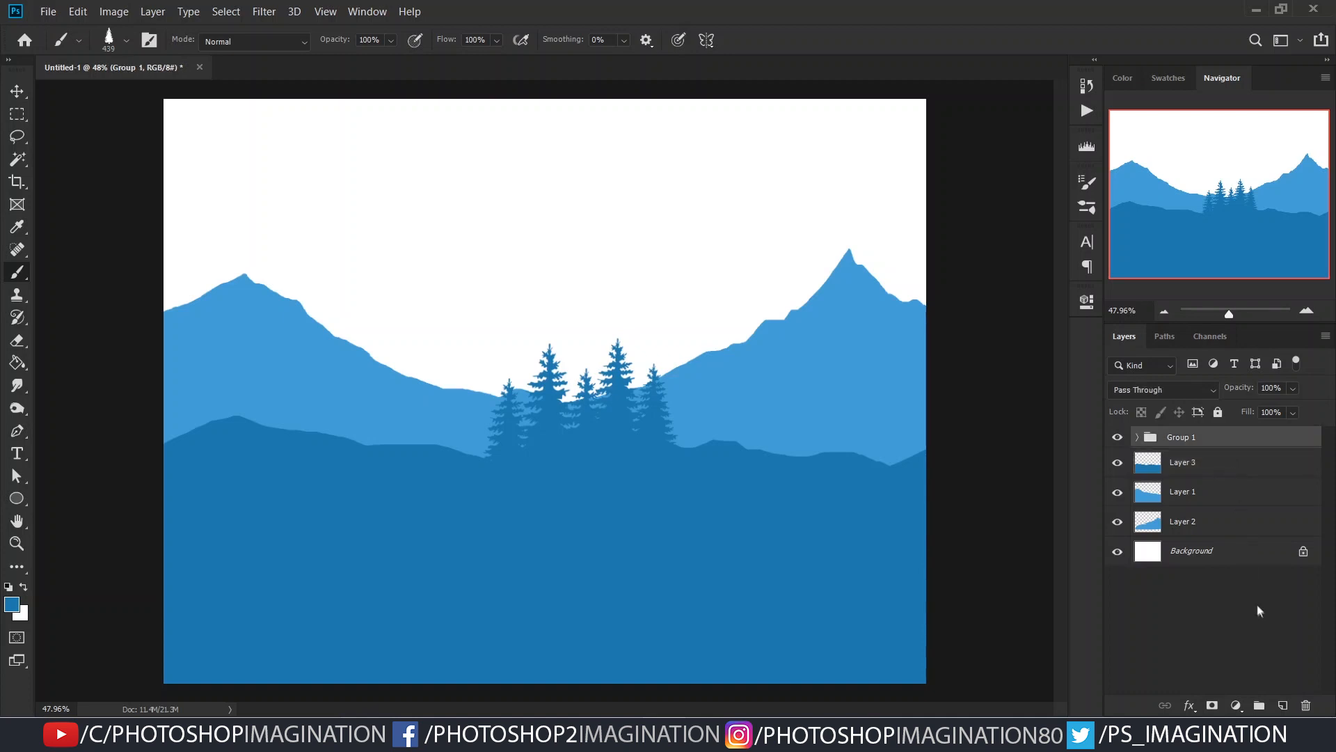
click(1284, 706)
click(17, 136)
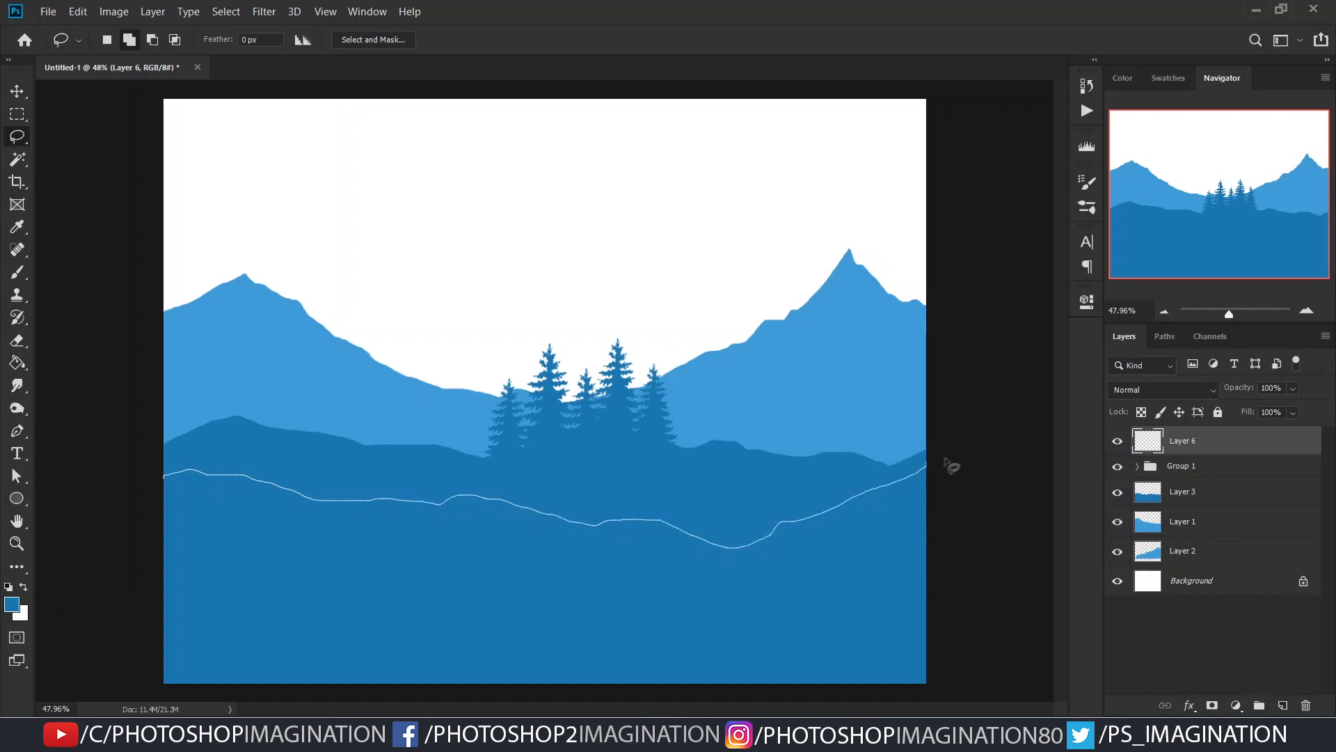
drag(90, 498, 92, 498)
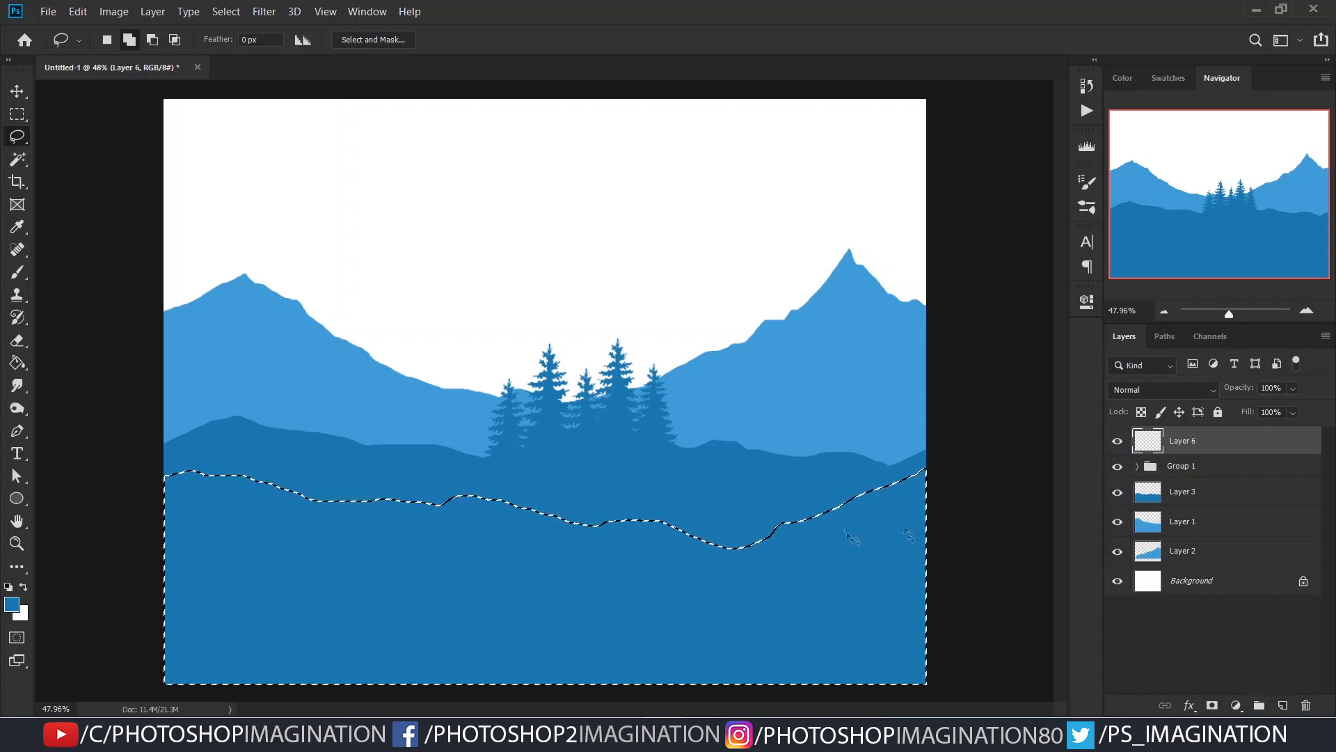
drag(610, 560, 942, 591)
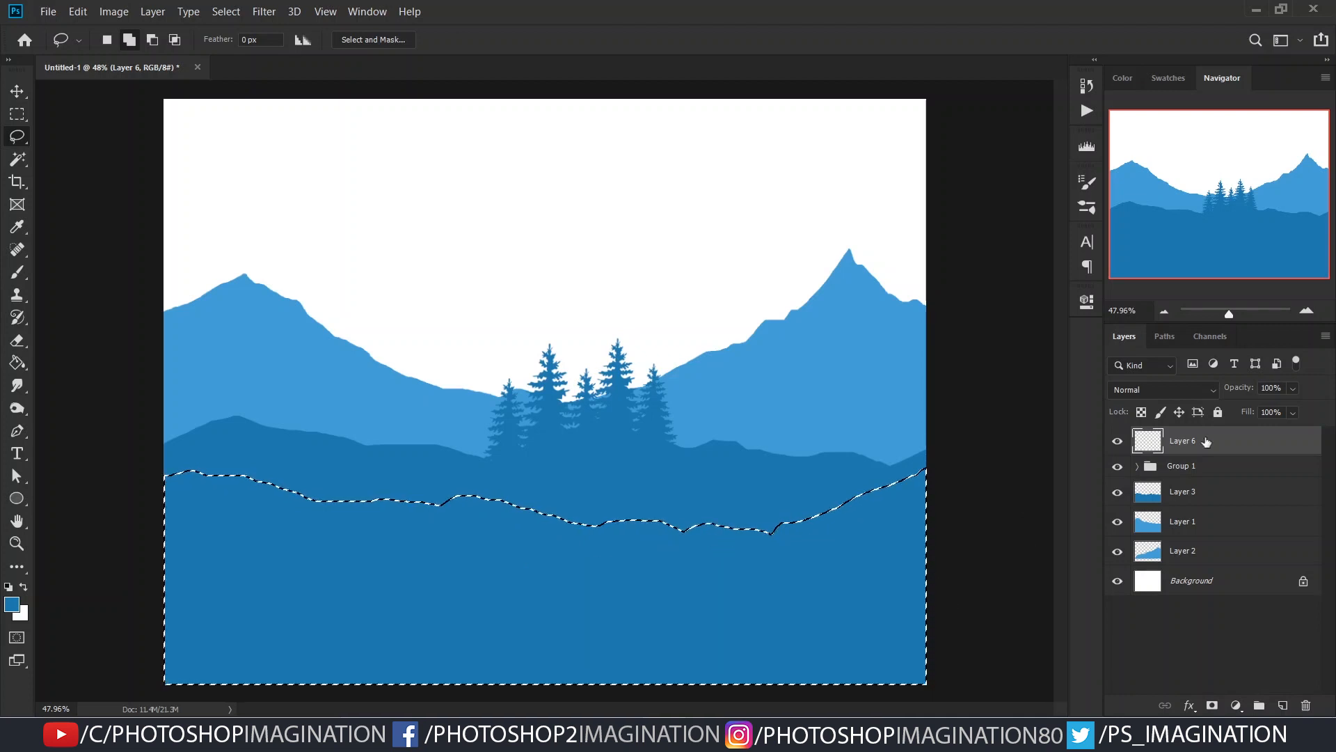
- Pick a still darker blue as foreground colour, fill the nearer hill selection on Layer 6 with it and deselect
click(13, 605)
click(1016, 426)
click(1284, 332)
key(g)
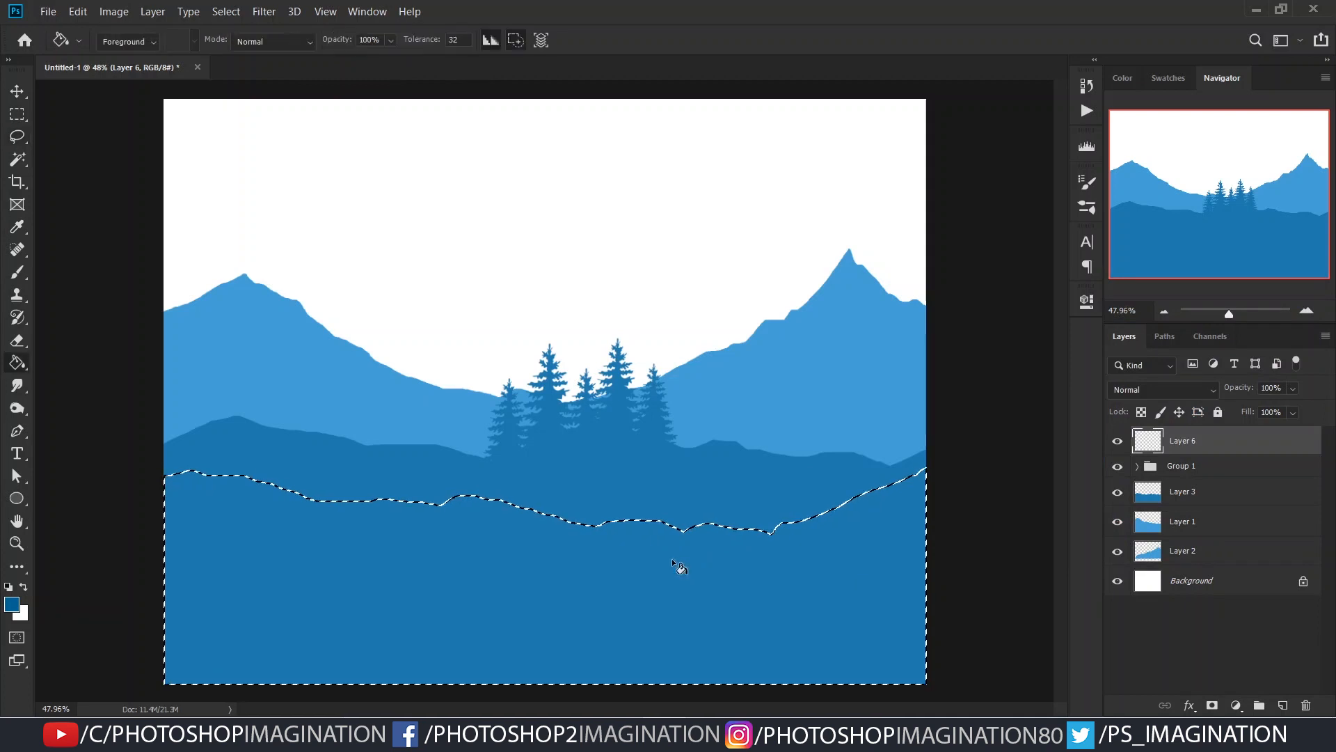
click(671, 558)
key(ctrl+d)
- Raise the nearer hill on Layer 6 slightly and fill the uncovered strip along the canvas's lower edge with the same dark blue
mouse_move(743, 559)
mouse_down()
mouse_move(704, 550)
mouse_move(716, 563)
mouse_up()
key(ctrl+0)
key(v)
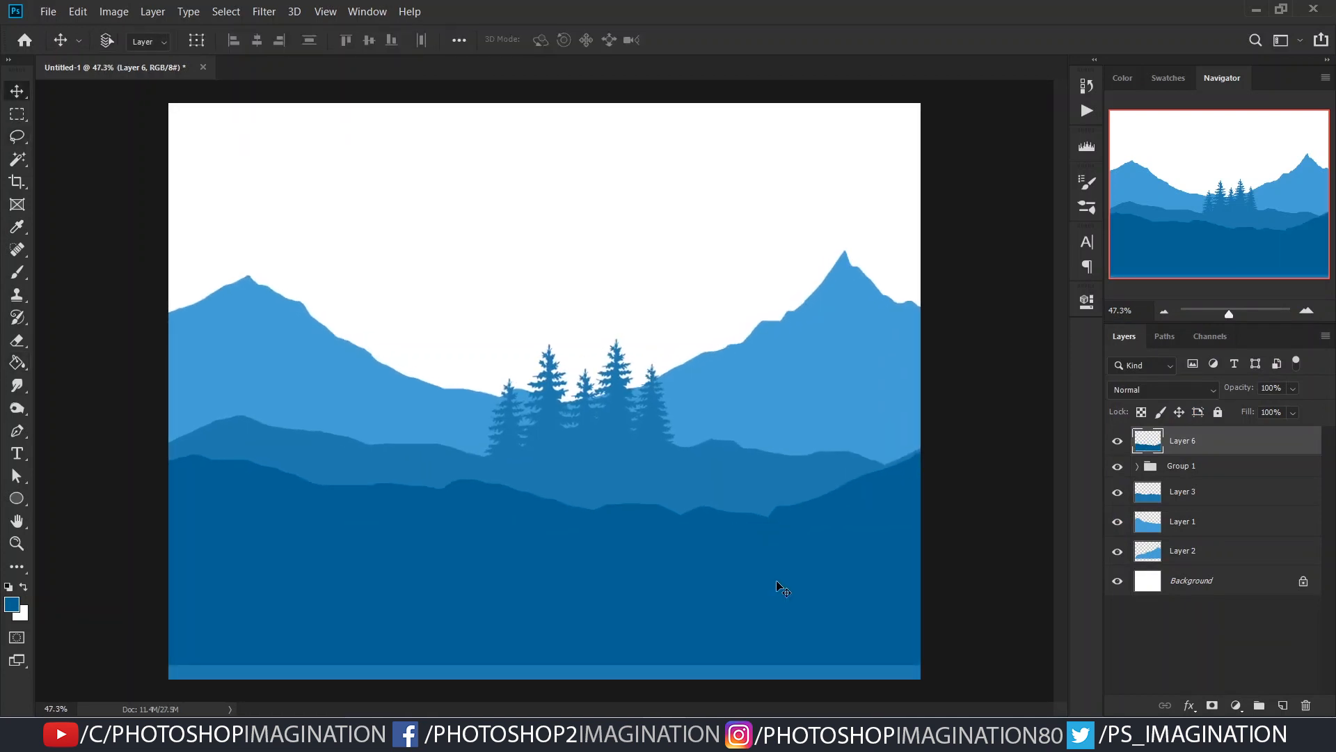
scroll(895, 539, down, 2)
key(g)
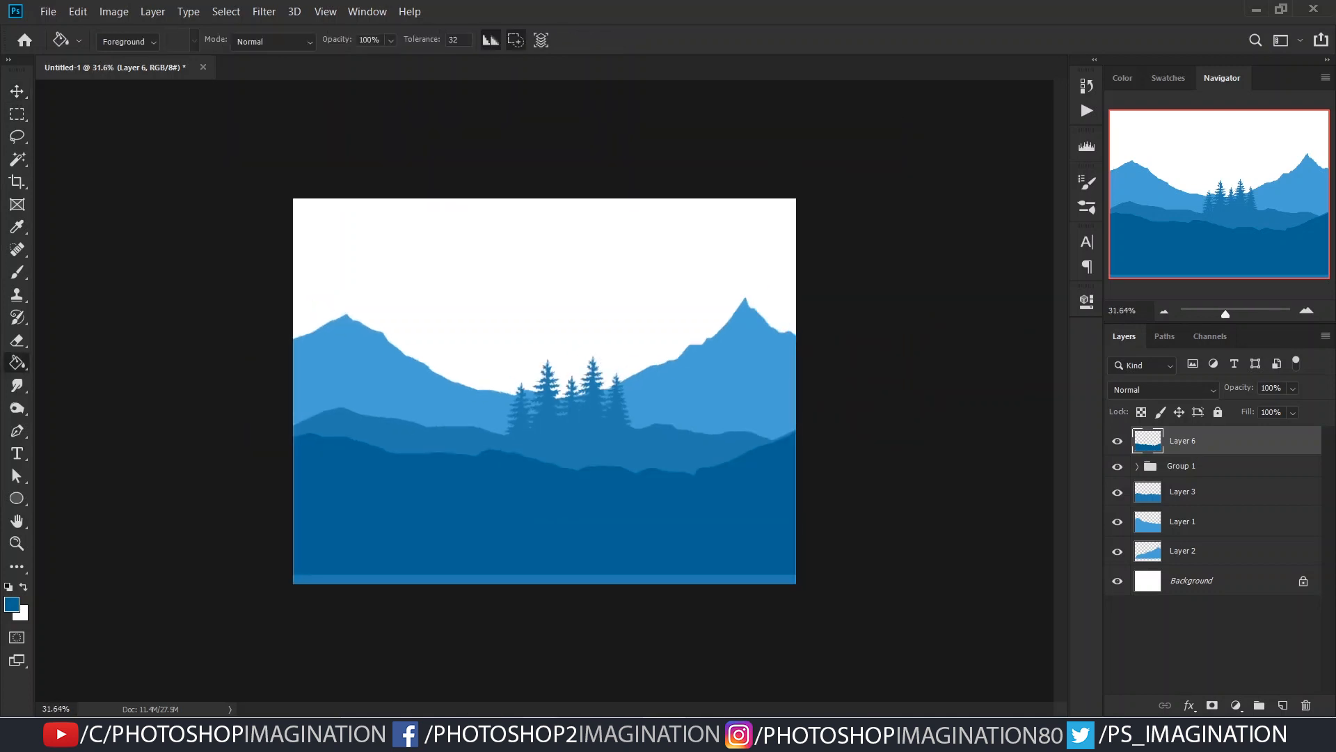
click(601, 581)
scroll(576, 555, up, 1)
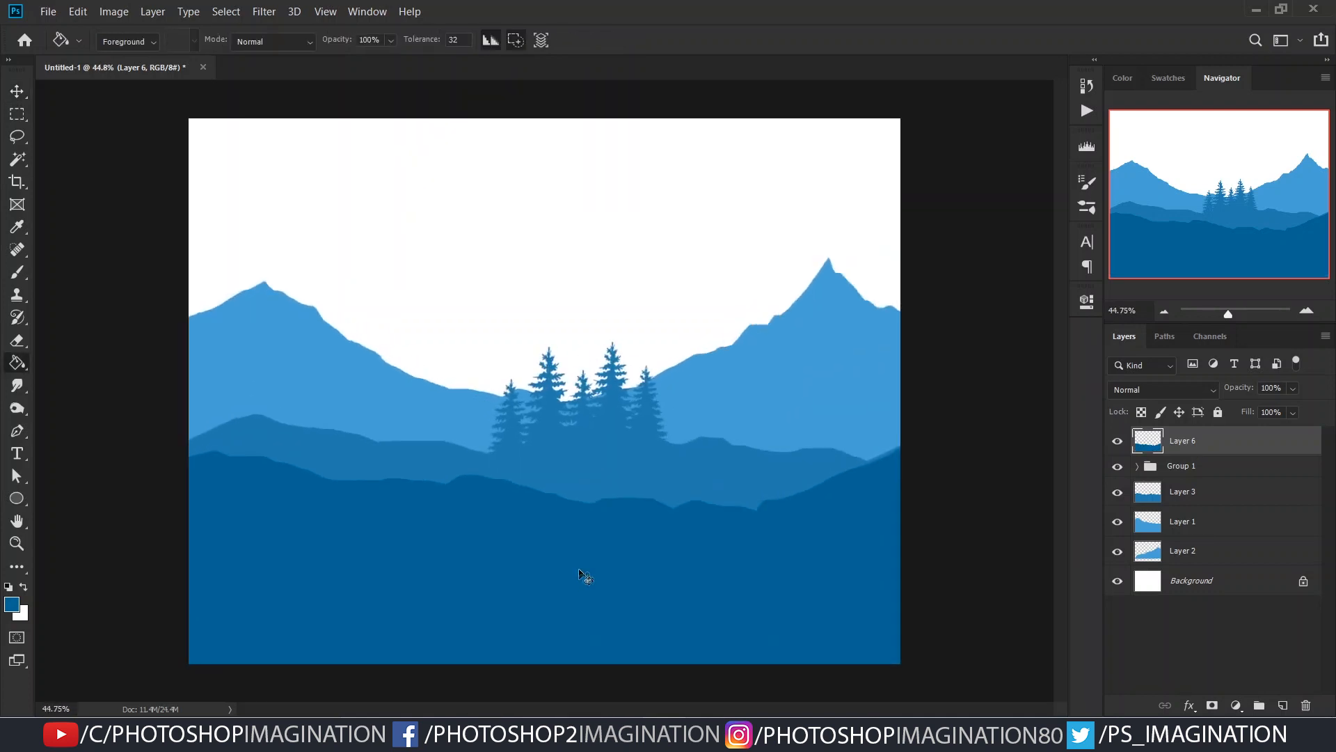
drag(659, 556, 663, 557)
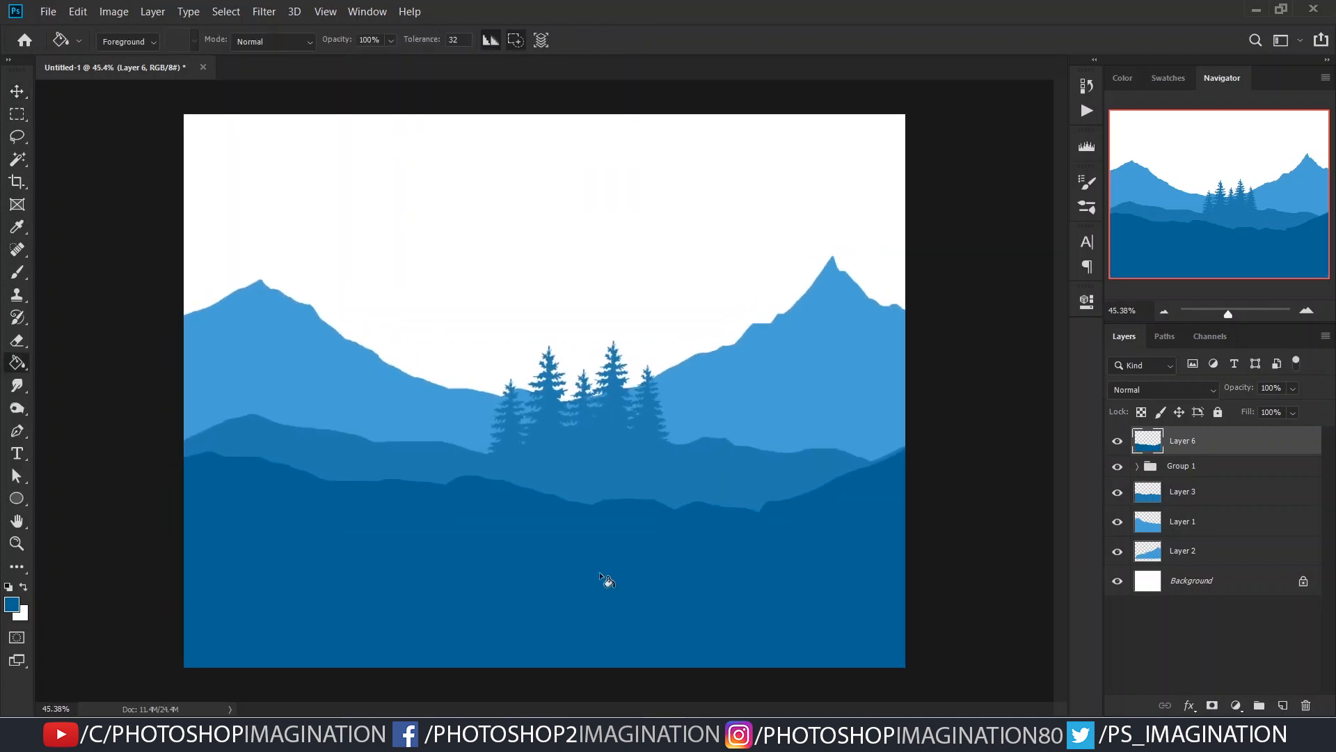
- Duplicate the pine tree group and place the copy at the left end of the middle hill
click(1192, 473)
key(v)
drag(615, 441, 272, 430)
- Scale the copied pine group down, shift it slightly along the hill and flip it horizontally
key(ctrl+t)
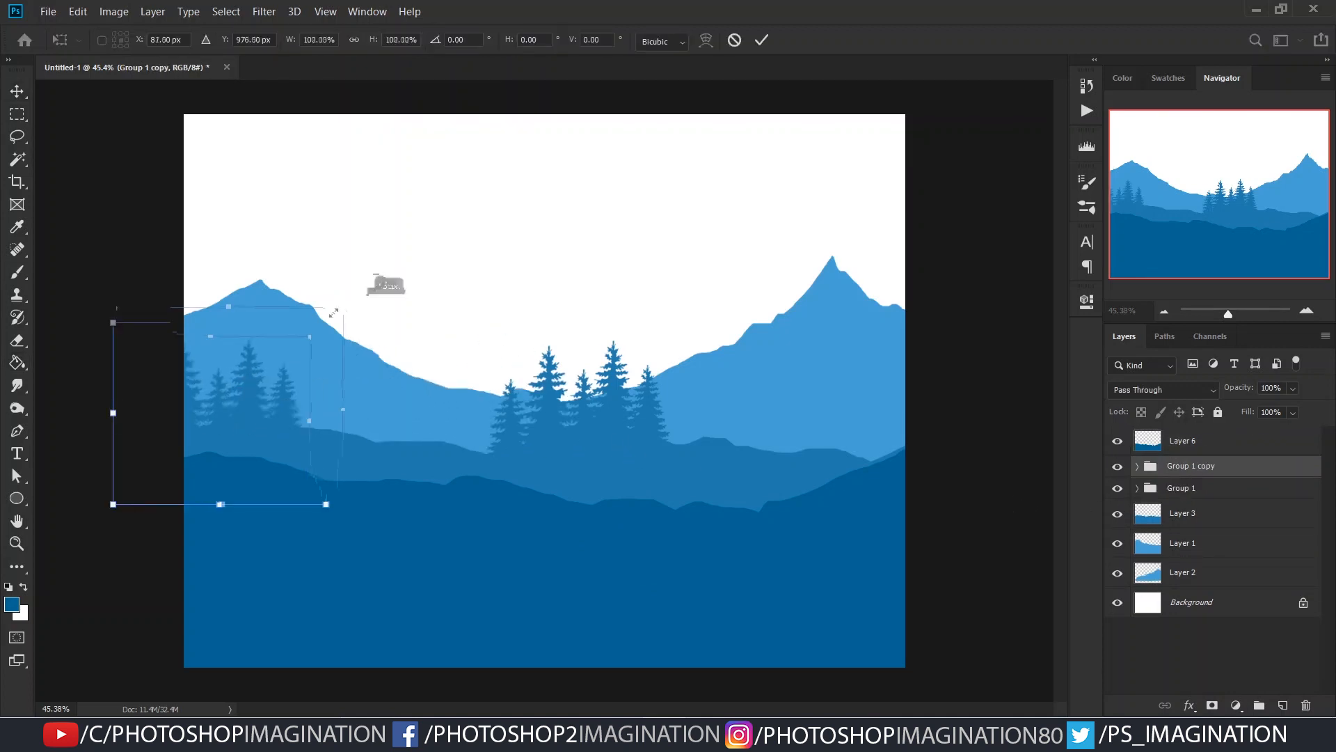
drag(313, 331, 343, 304)
drag(285, 419, 299, 419)
drag(358, 304, 310, 350)
mouse_move(279, 428)
mouse_down()
mouse_move(267, 432)
mouse_move(264, 403)
mouse_move(290, 428)
mouse_up()
right_click(267, 436)
click(299, 626)
key(Return)
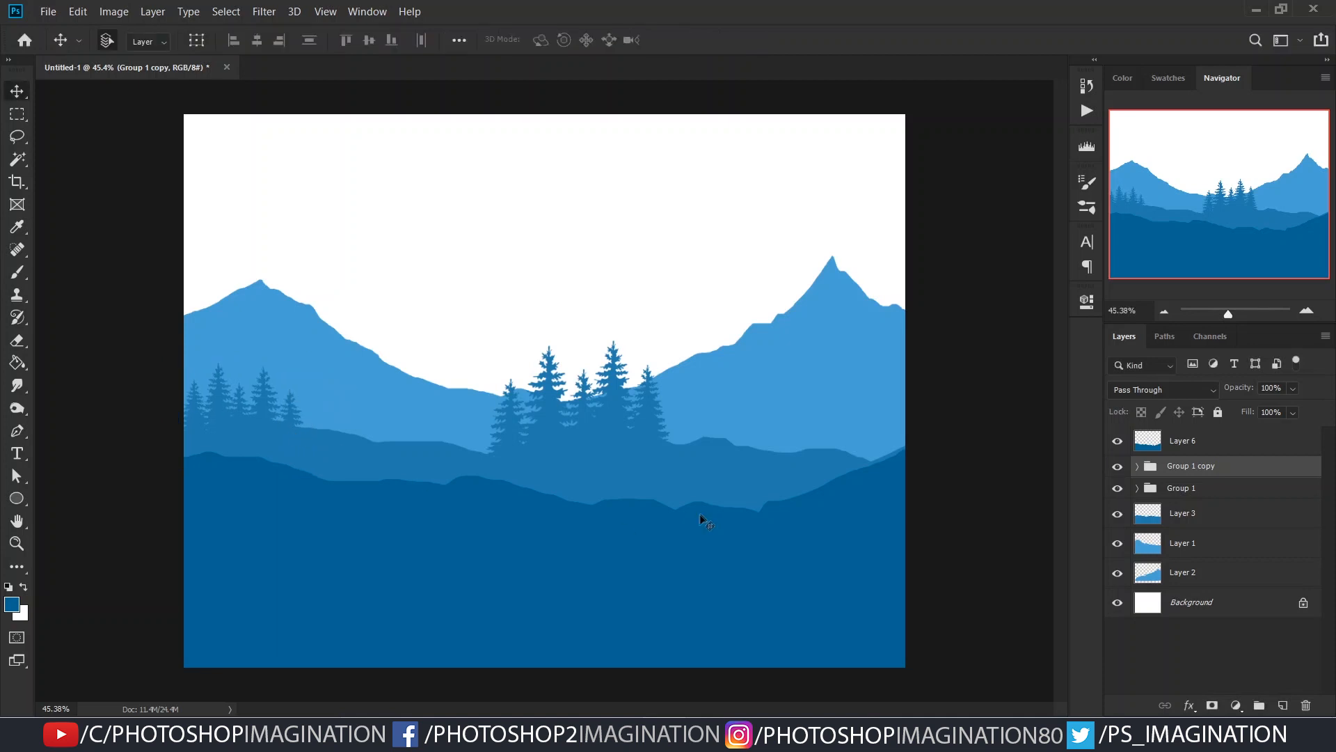
- Add a new layer above the nearer hill on Layer 6 and switch to the pine tree Brush
scroll(554, 442, down, 1)
click(1225, 443)
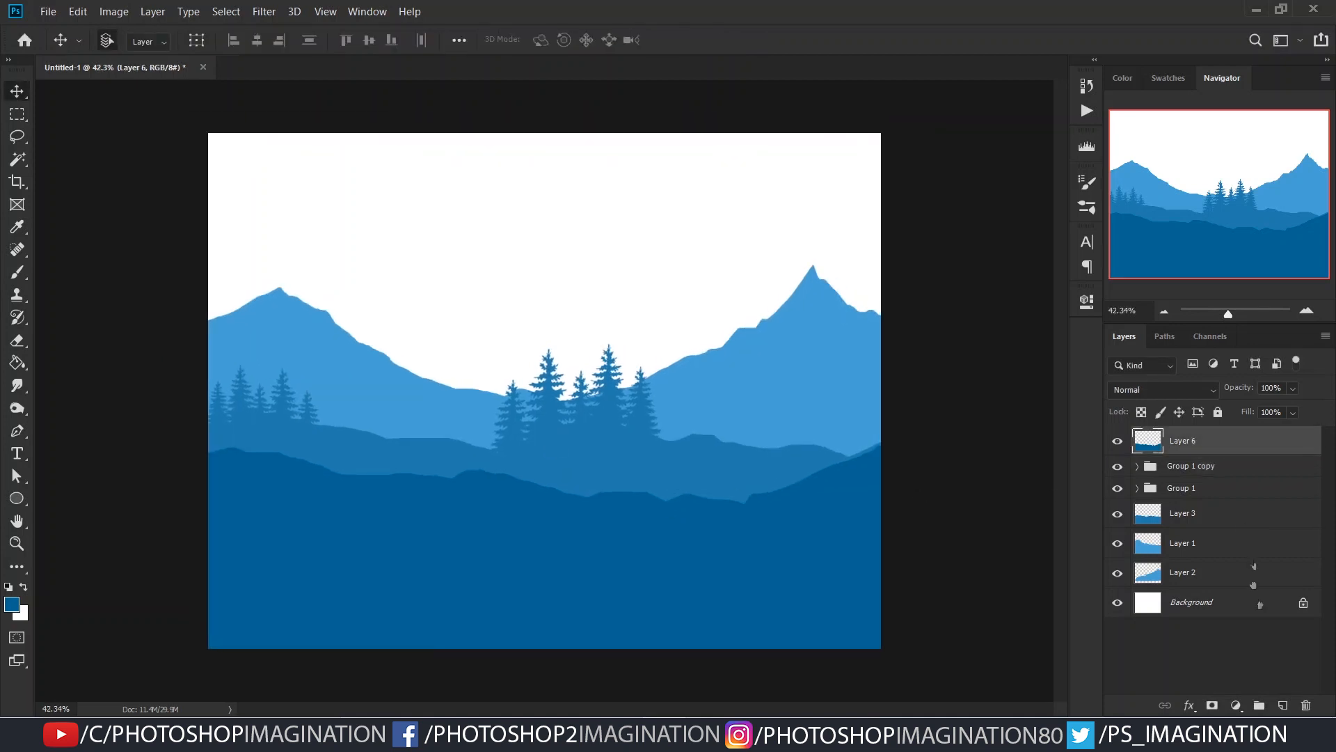
click(1284, 705)
key(b)
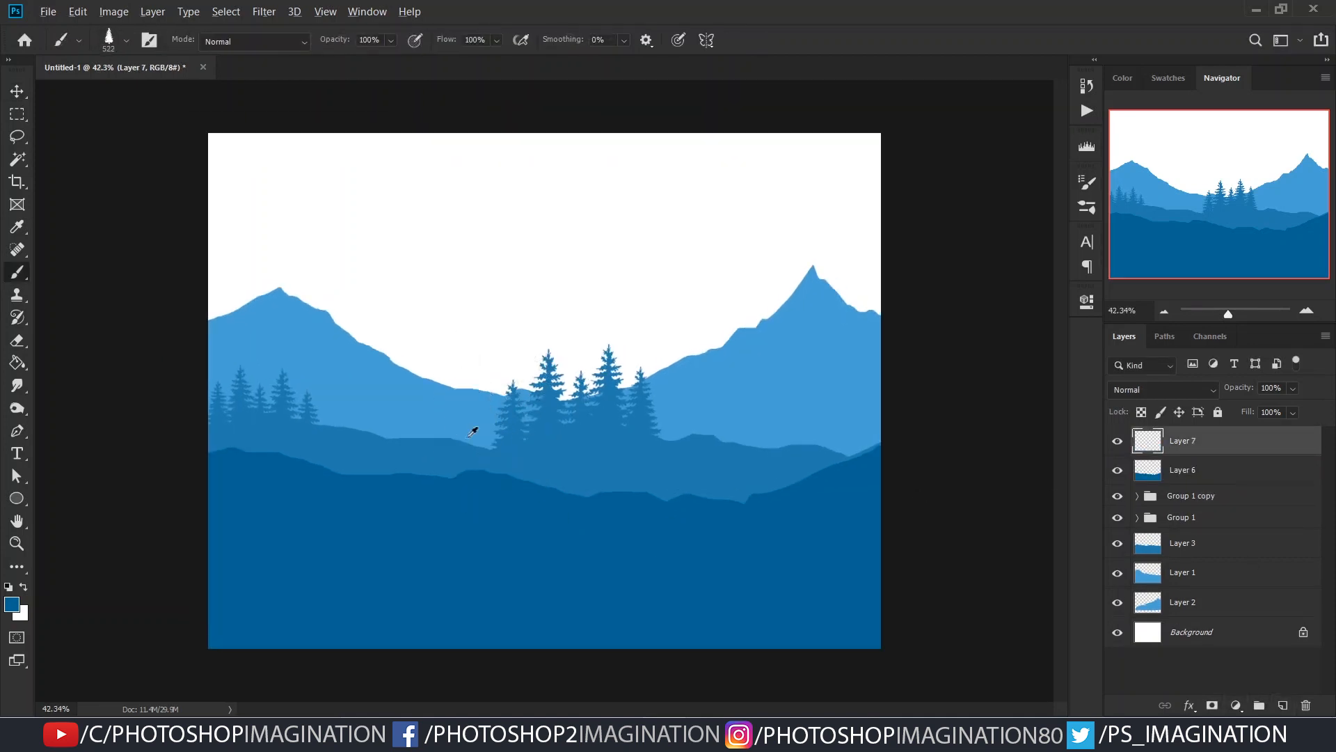
click(457, 443)
key(ctrl+z)
click(460, 409)
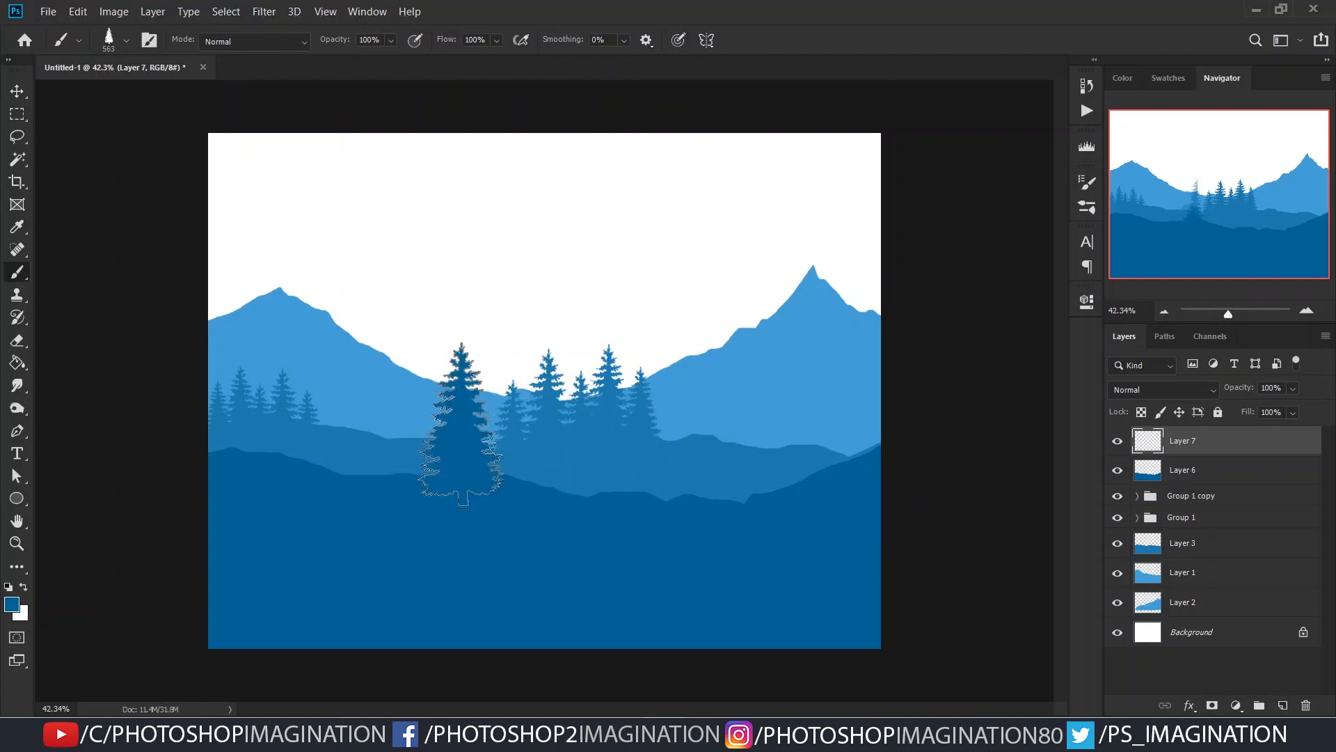
key(ctrl+z)
- Stamp a large pine at brush size 699 px on the right part of the nearer hill and stretch it taller with Free Transform
click(768, 442)
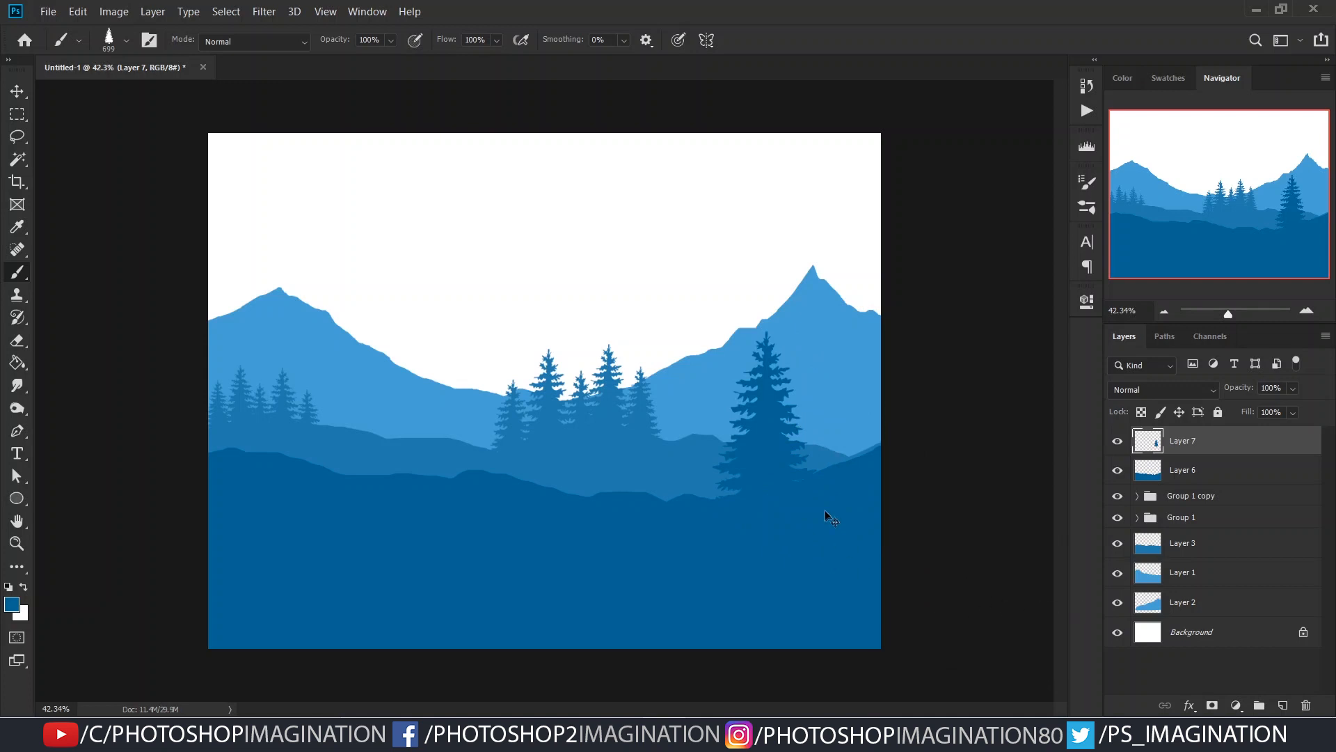
key(ctrl+t)
mouse_move(778, 342)
mouse_down()
mouse_move(777, 281)
mouse_move(777, 297)
mouse_up()
key(Return)
key(b)
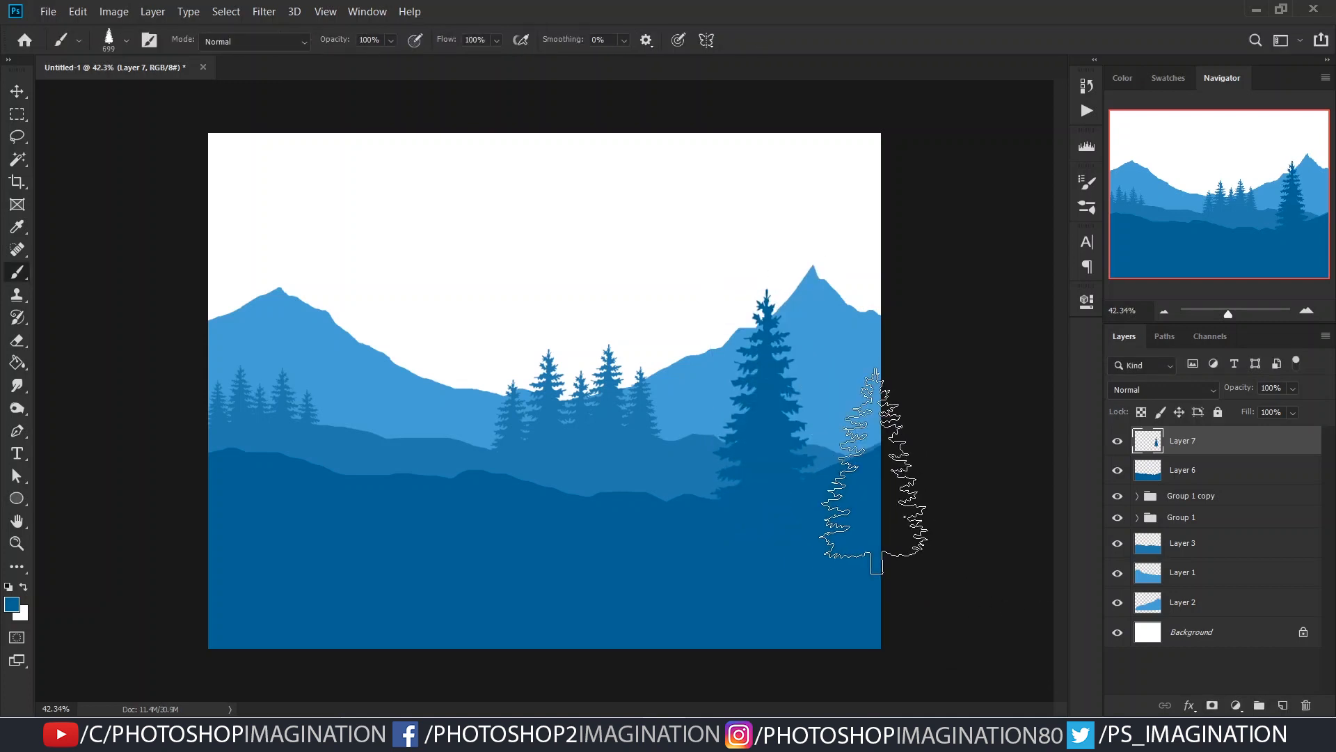
key(ctrl+t)
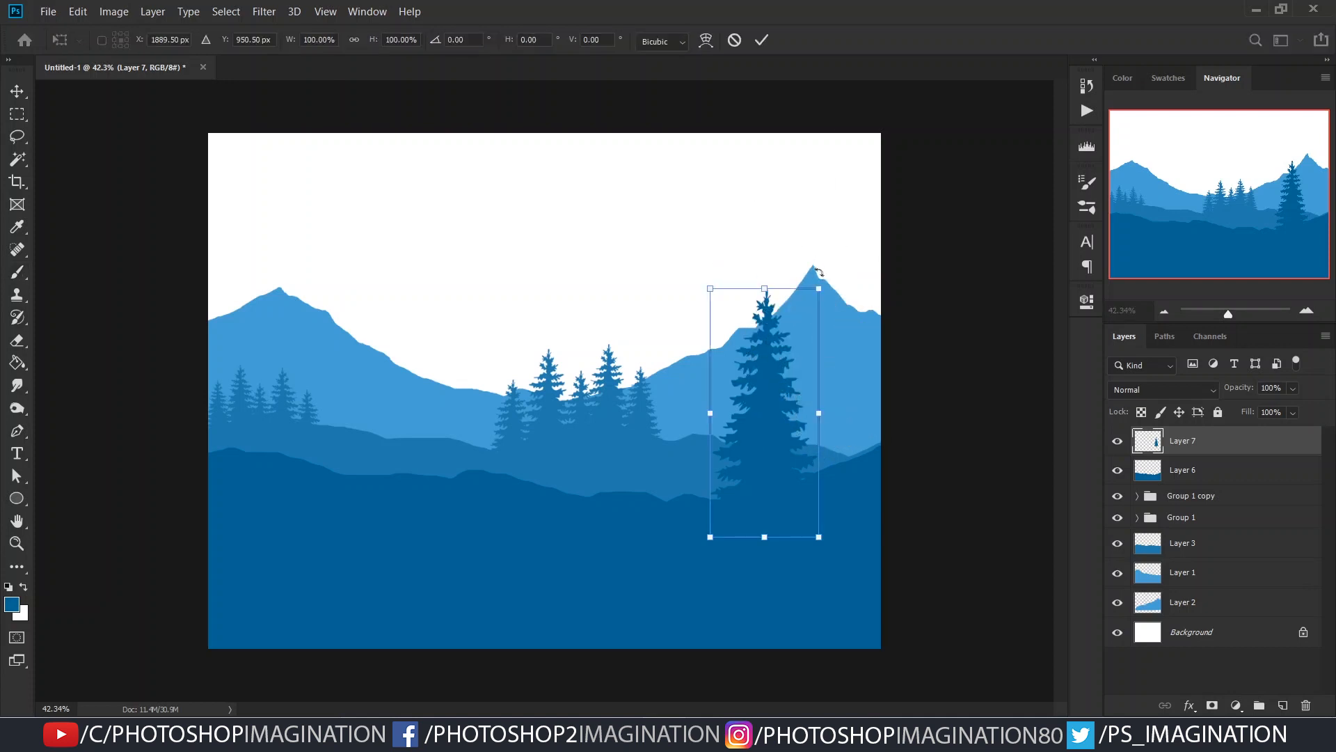
drag(820, 285, 817, 290)
key(Return)
- Duplicate the large pine twice toward the canvas centre, scaling the copies down and standing them on the nearer hill
mouse_move(738, 452)
mouse_down()
mouse_move(702, 453)
mouse_move(696, 503)
mouse_up()
key(ctrl+t)
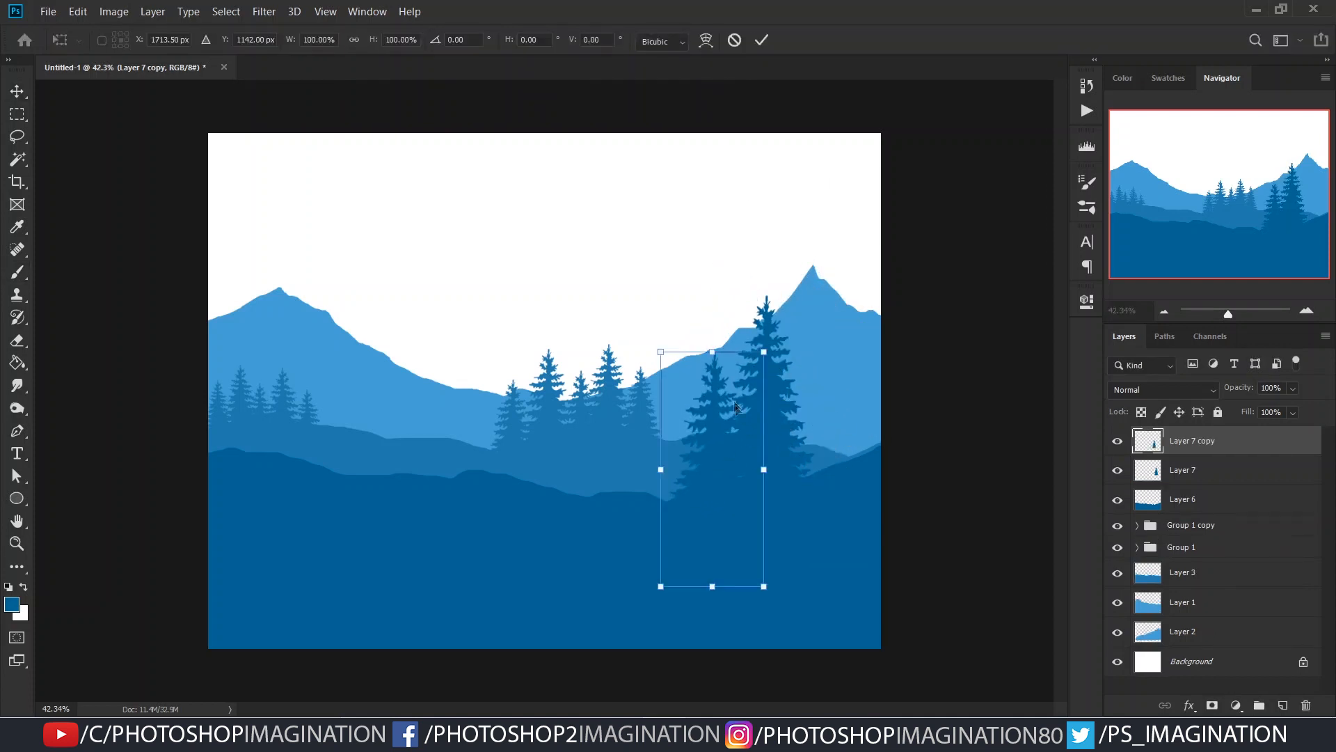
drag(761, 351, 754, 371)
drag(720, 459, 691, 493)
key(Return)
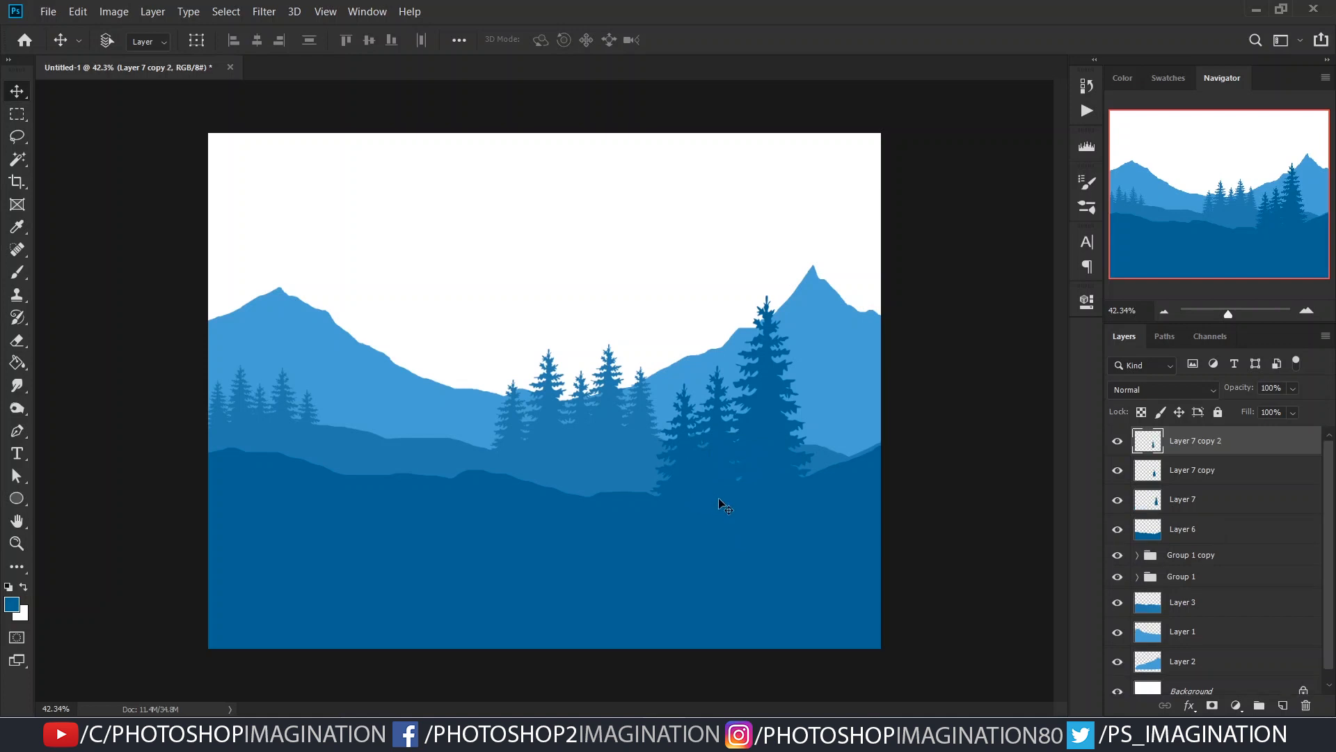
- Adjust the size of the second pine copy and raise it above the neighbouring smaller pine
key(ctrl+t)
drag(725, 381, 719, 394)
drag(685, 484, 682, 444)
key(Return)
drag(718, 490, 700, 465)
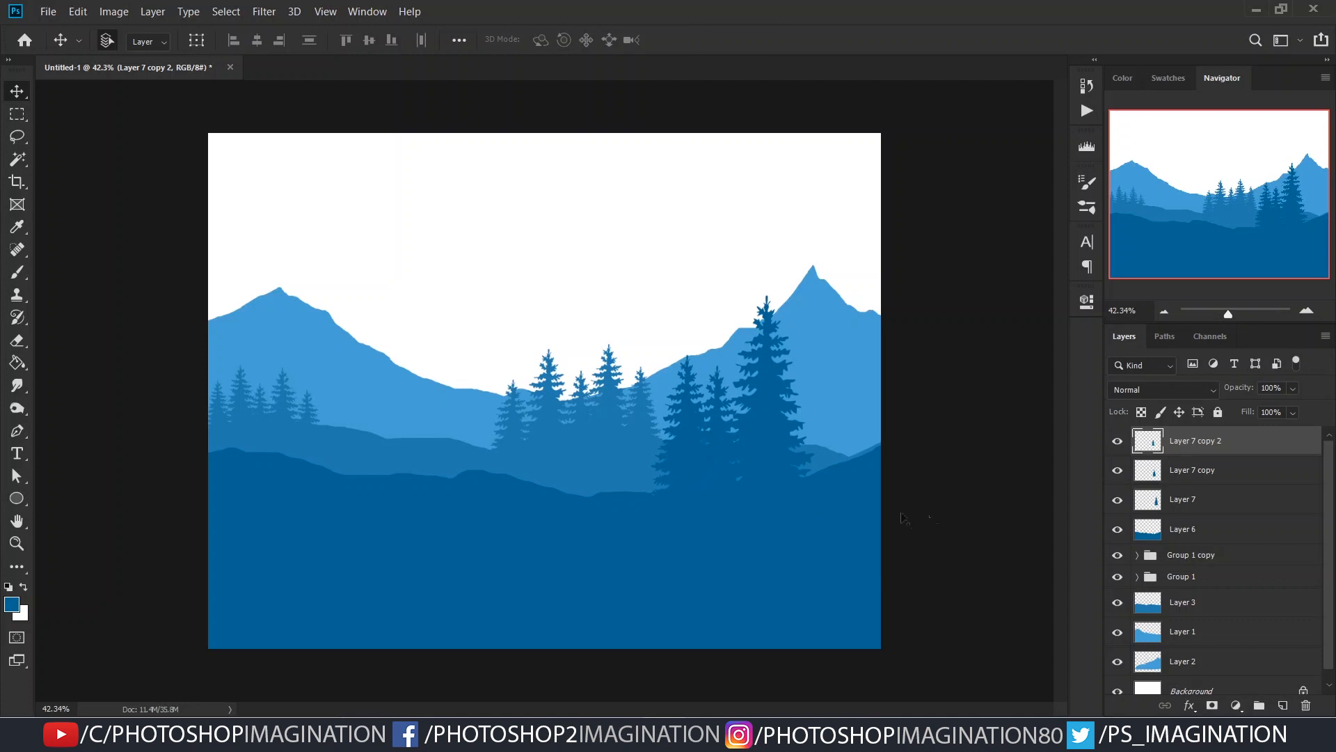
- Set the pine brush size to 299 px and stamp small pines at the foot of the pine cluster on Layer 7 copy 2
key(b)
click(713, 483)
drag(737, 526, 725, 532)
drag(660, 501, 590, 485)
mouse_move(639, 449)
mouse_down()
mouse_move(656, 478)
mouse_move(604, 480)
mouse_up()
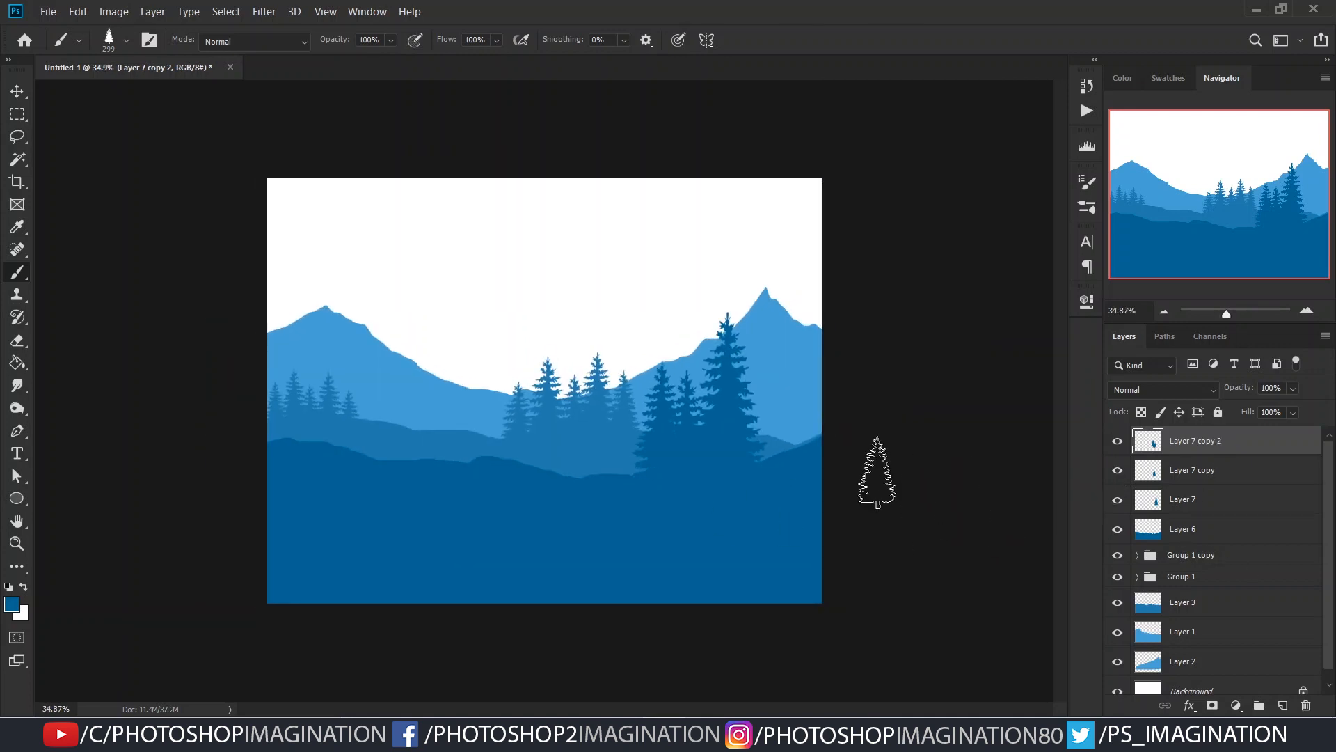
mouse_move(454, 439)
mouse_down()
mouse_move(650, 501)
mouse_move(787, 494)
mouse_up()
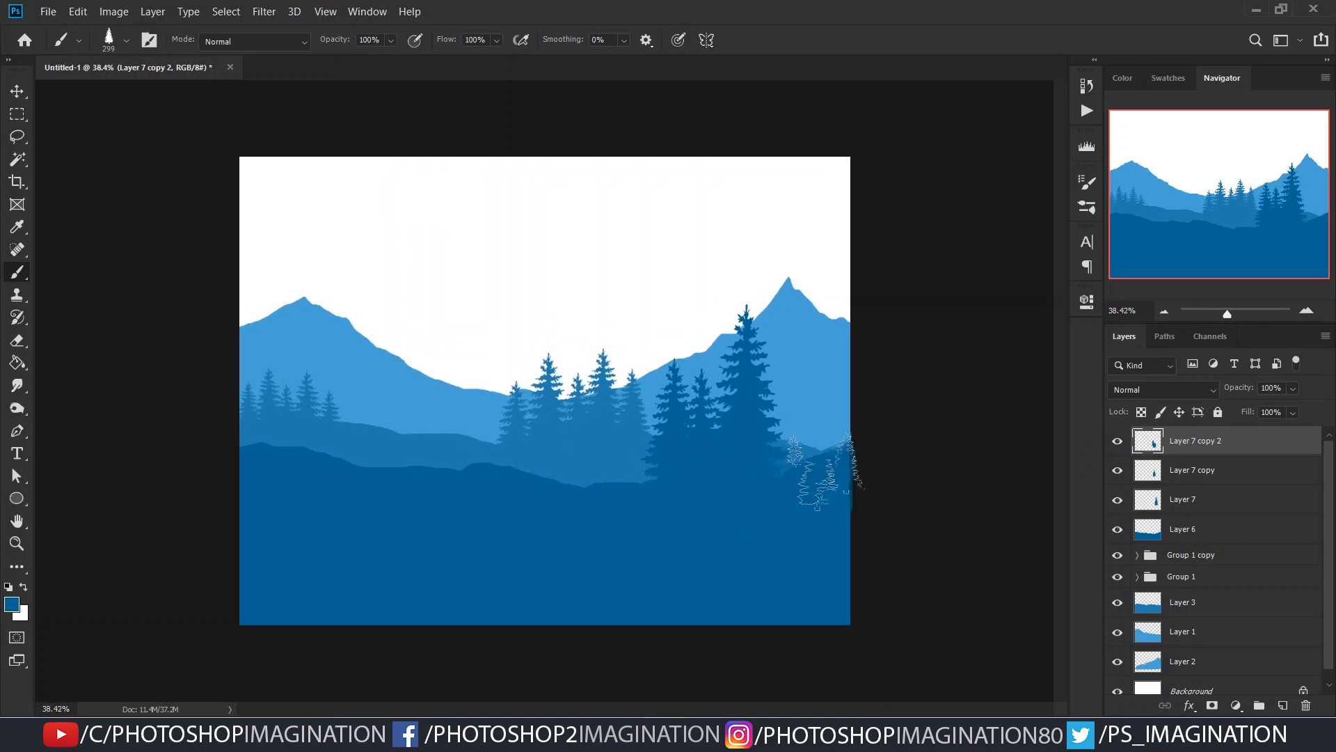
- Add a layer above the pine copies, choose the 871 px tree 1000 brush and reduce its size to about 784 px
click(1283, 706)
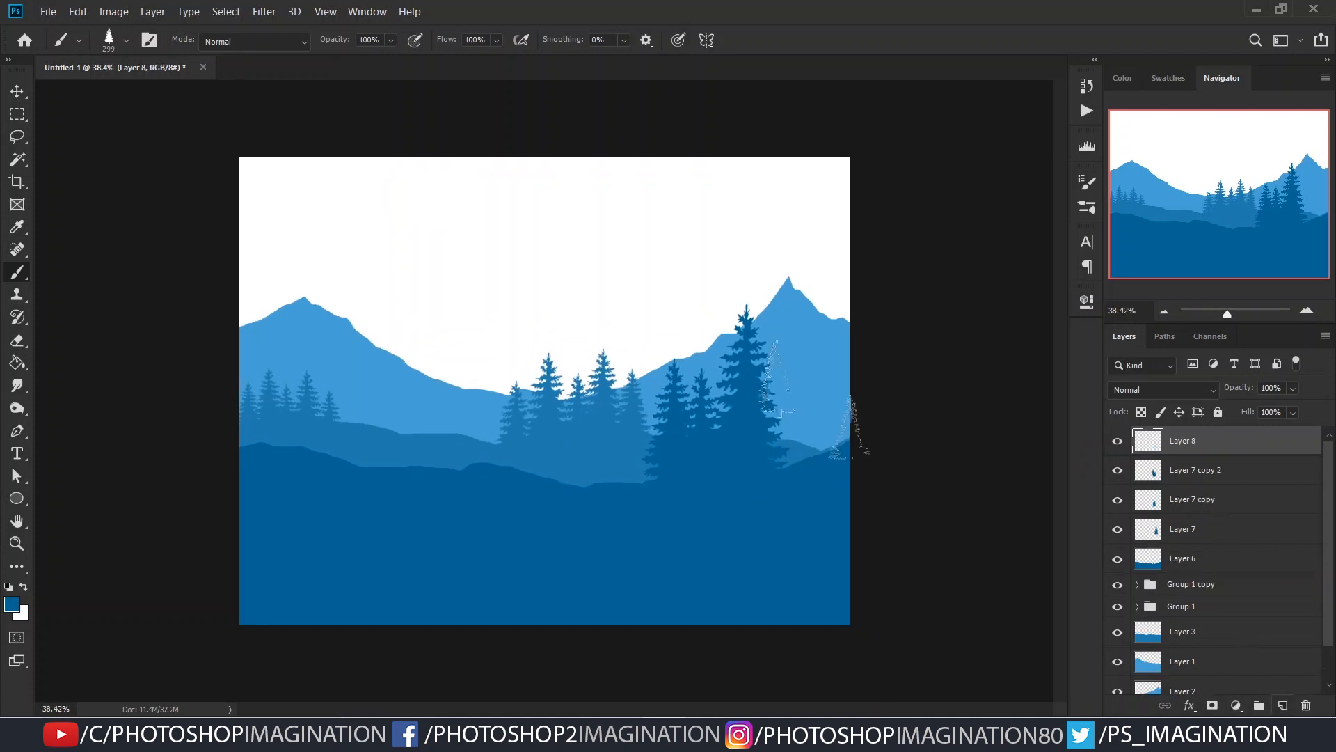
right_click(724, 368)
scroll(861, 579, down, 3)
scroll(861, 581, down, 3)
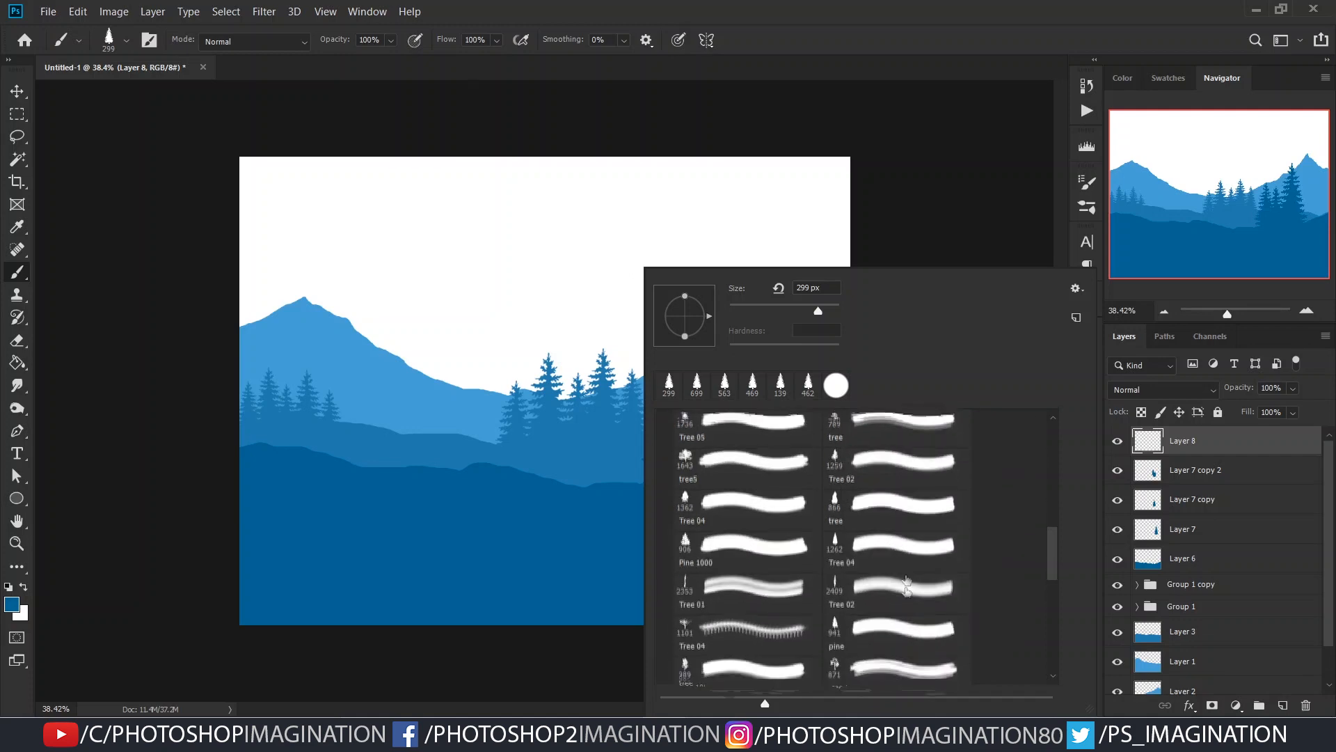
click(871, 662)
key(Return)
key(bracketleft)
click(598, 436)
key(ctrl+z)
click(847, 363)
key(ctrl+z)
click(825, 364)
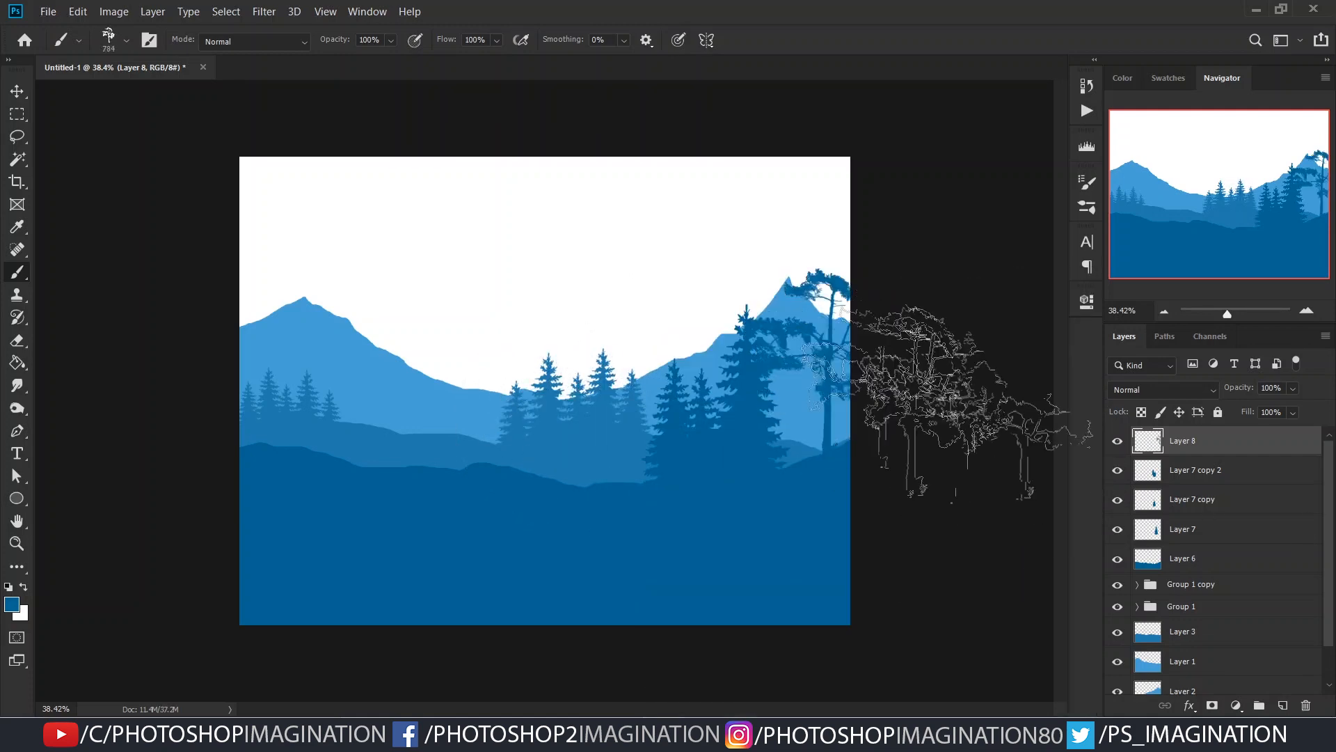
key(ctrl+z)
click(801, 394)
key(ctrl+z)
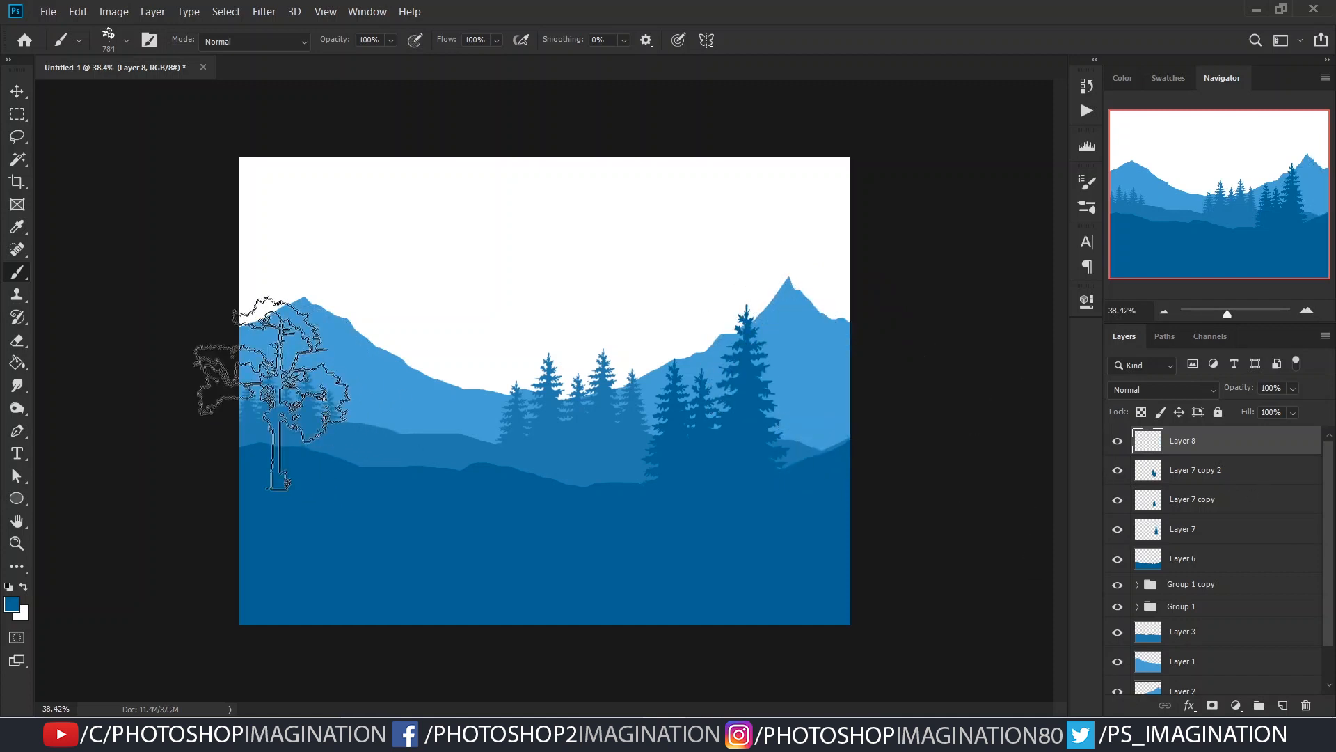
click(269, 373)
key(ctrl+z)
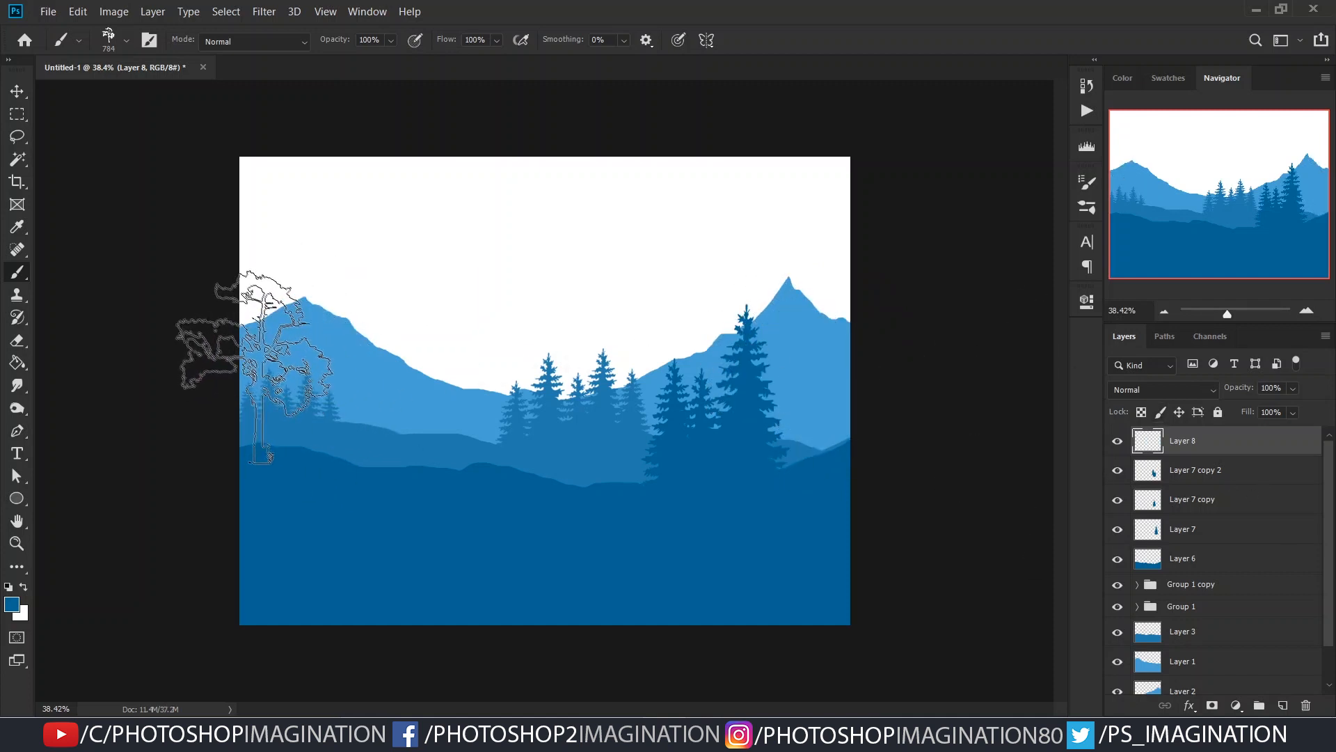
click(274, 380)
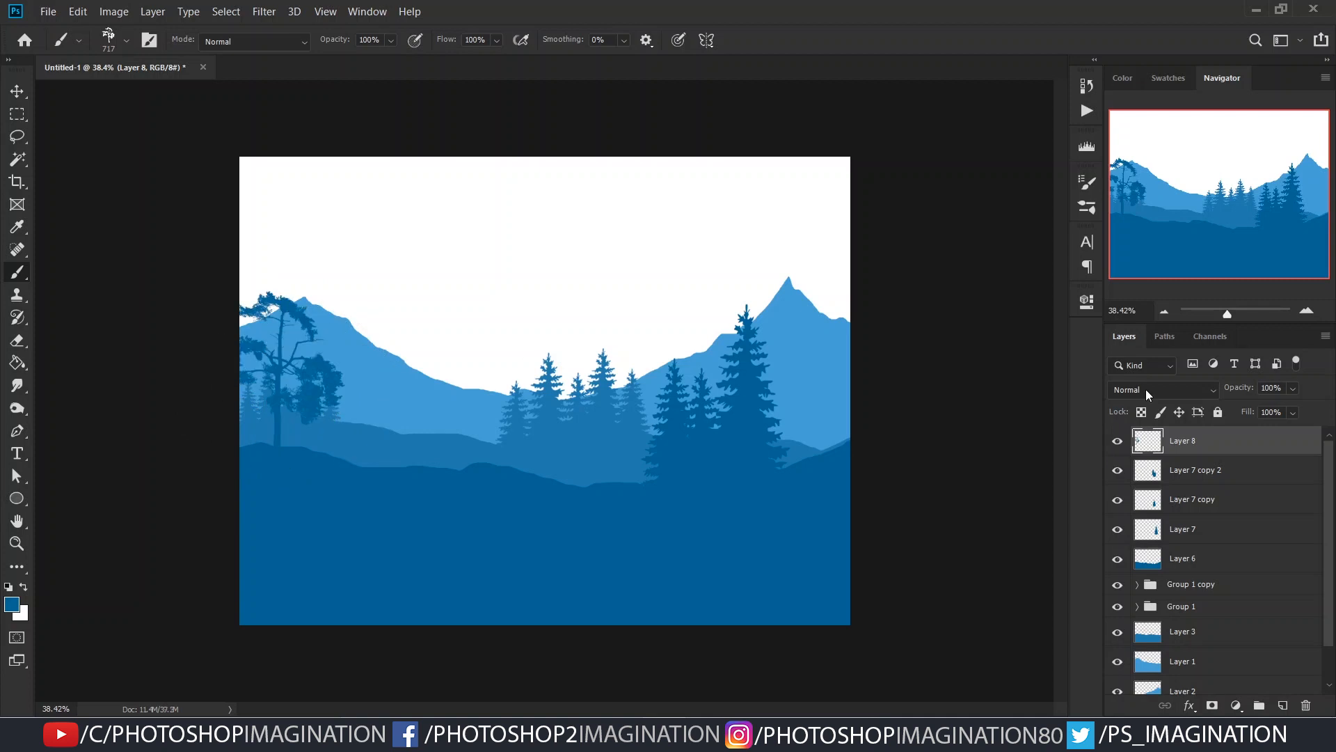
key(ctrl+z)
click(335, 373)
key(ctrl+z)
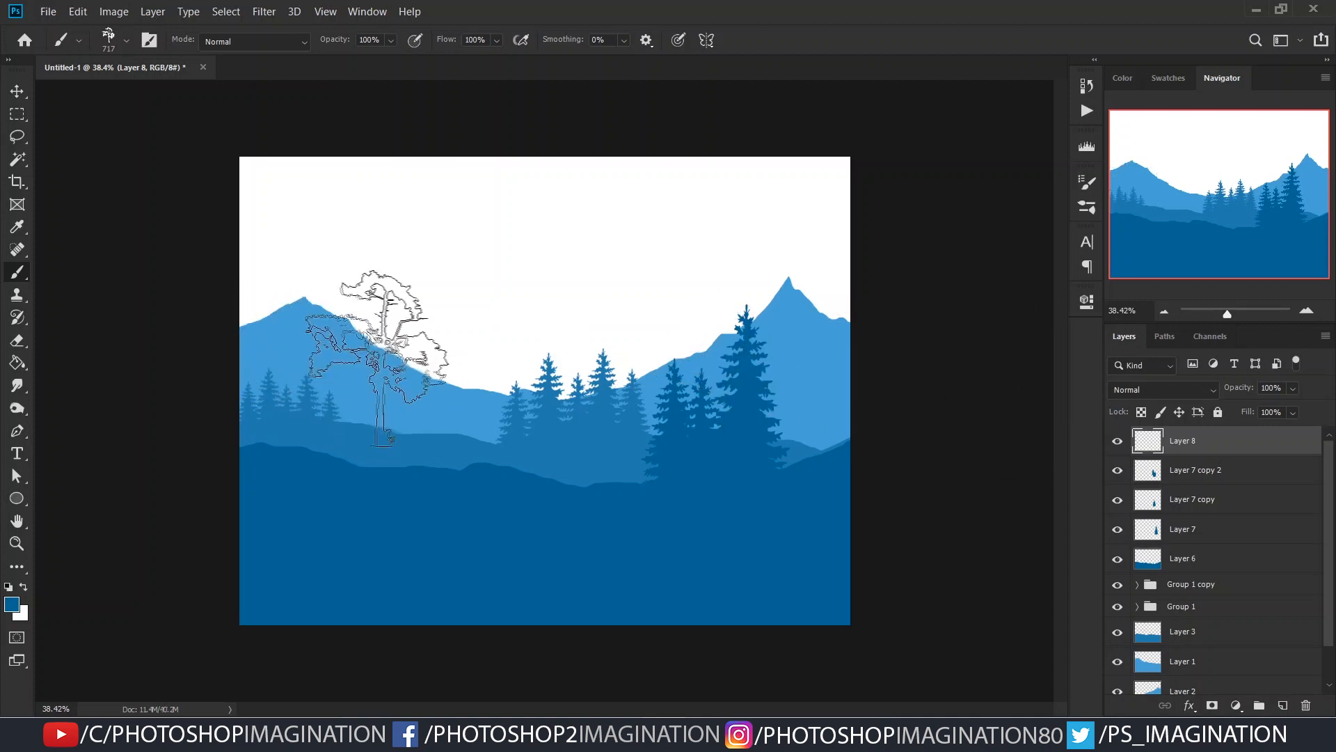
click(462, 389)
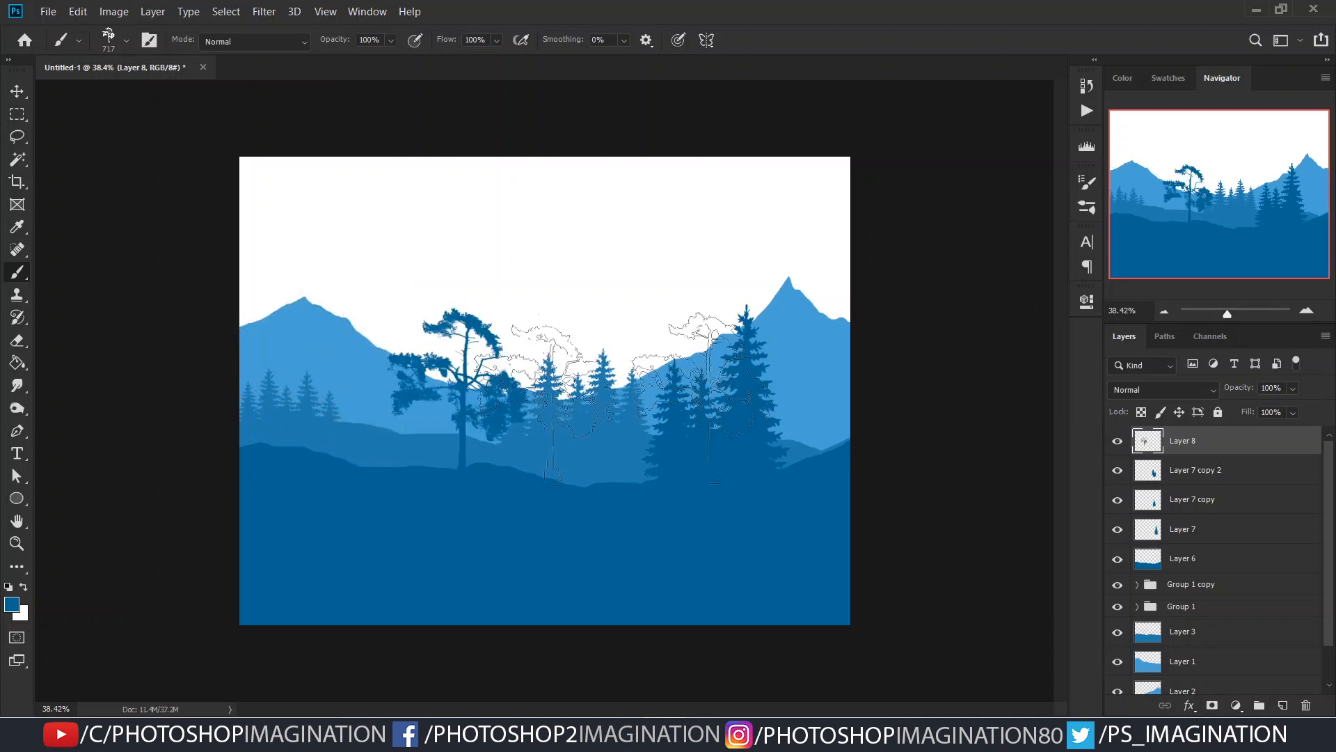
key(ctrl+z)
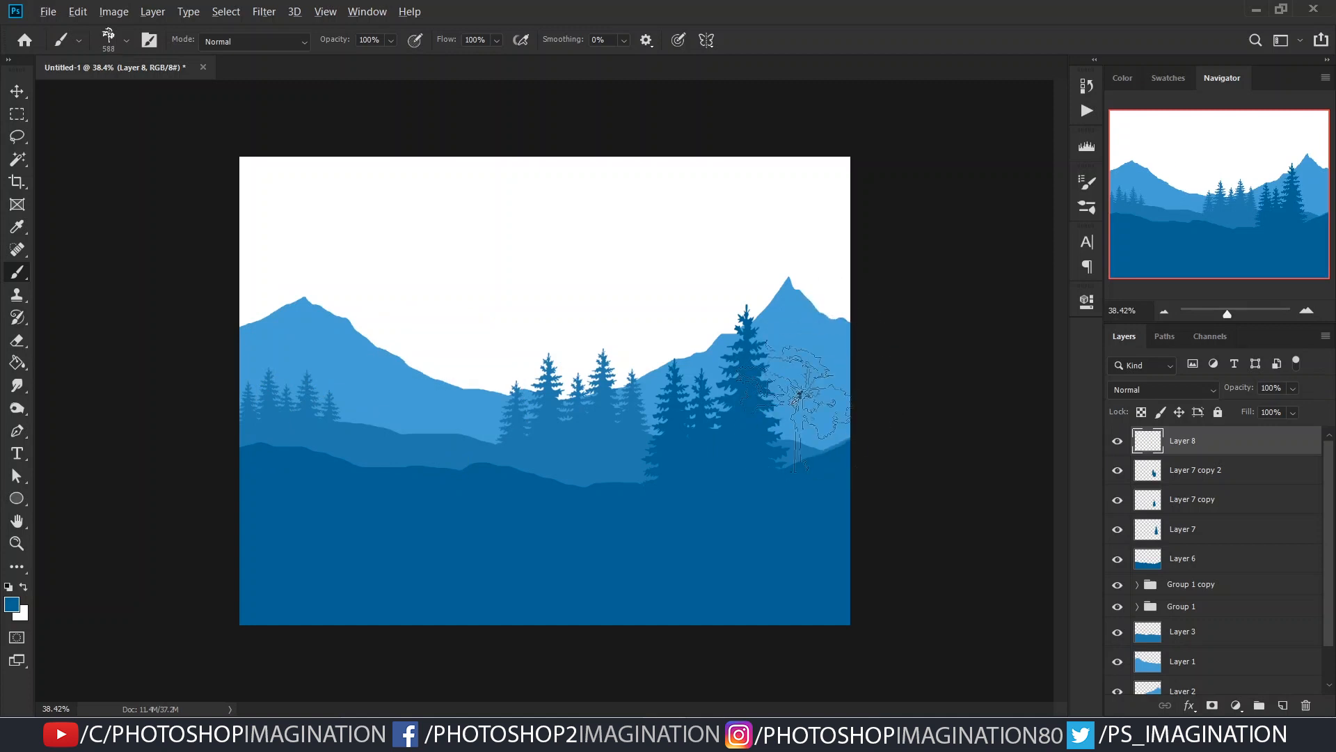
click(810, 397)
click(816, 413)
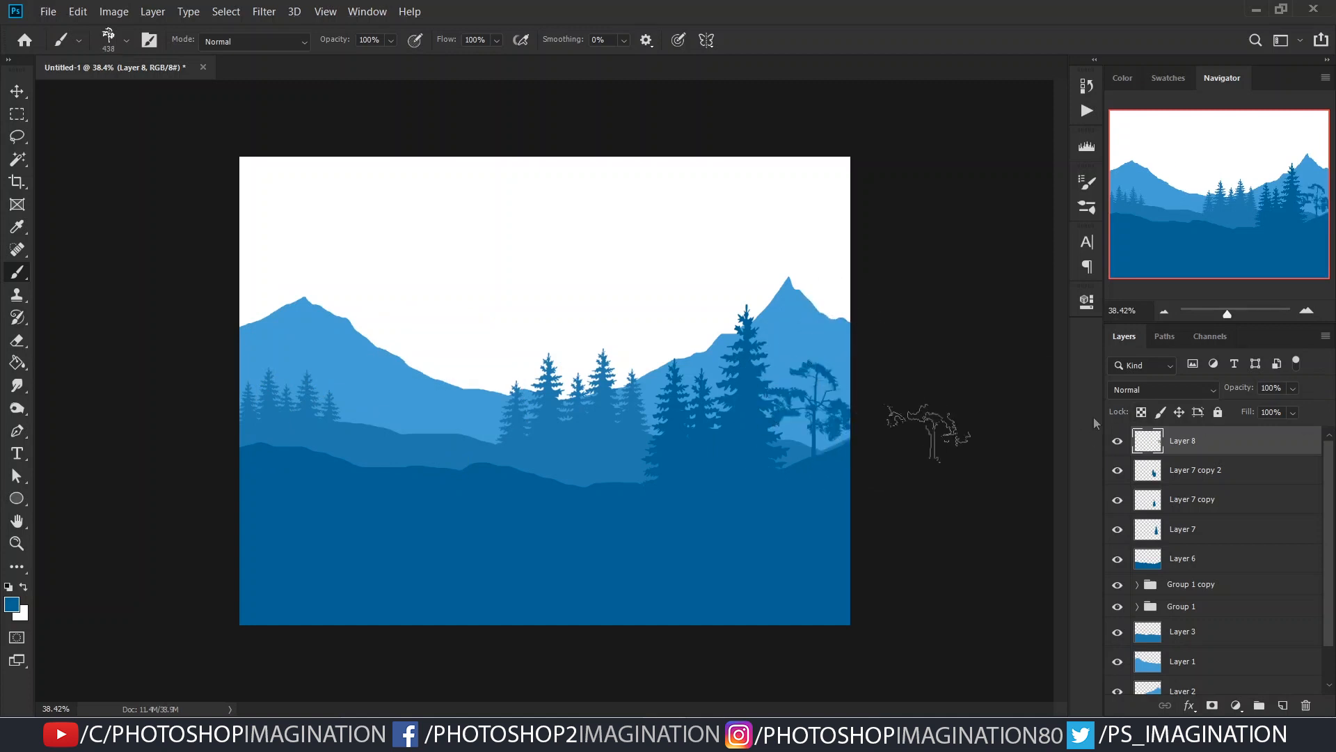
key(ctrl+z)
drag(832, 400, 865, 399)
click(826, 398)
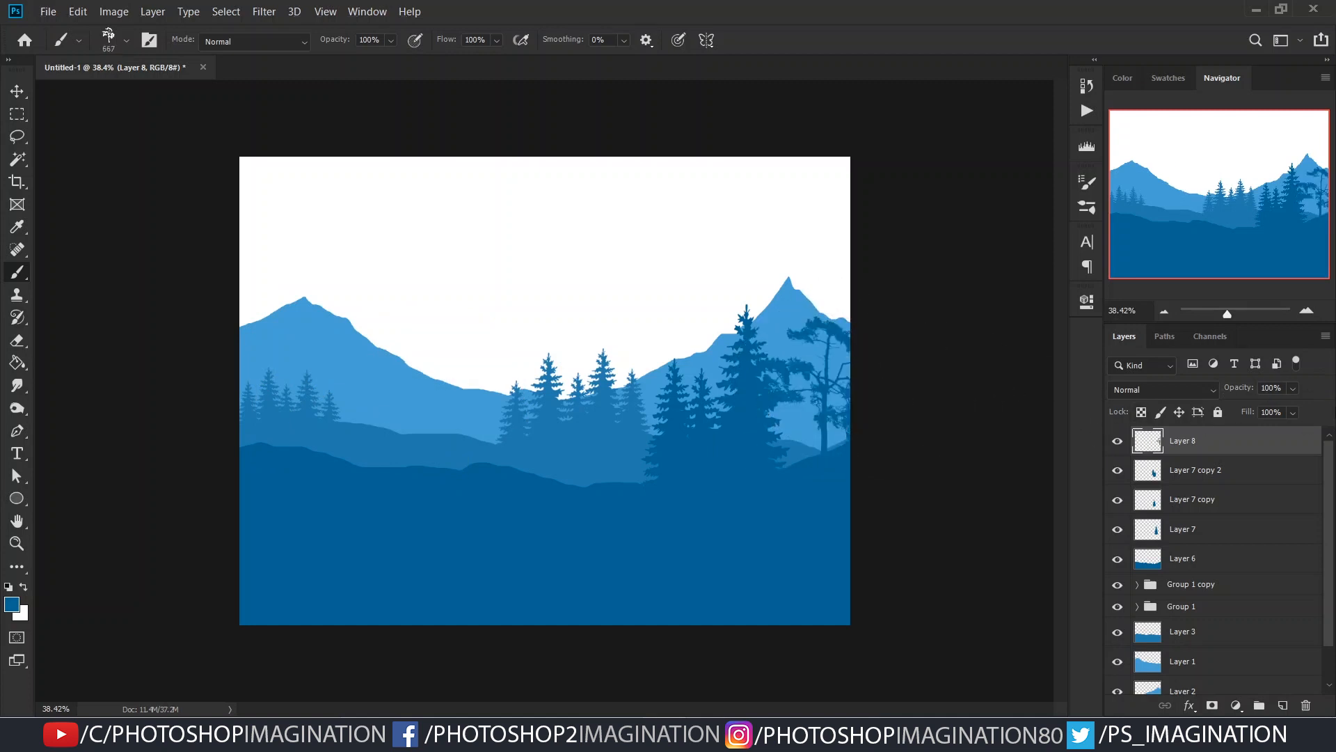
key(ctrl+z)
click(641, 420)
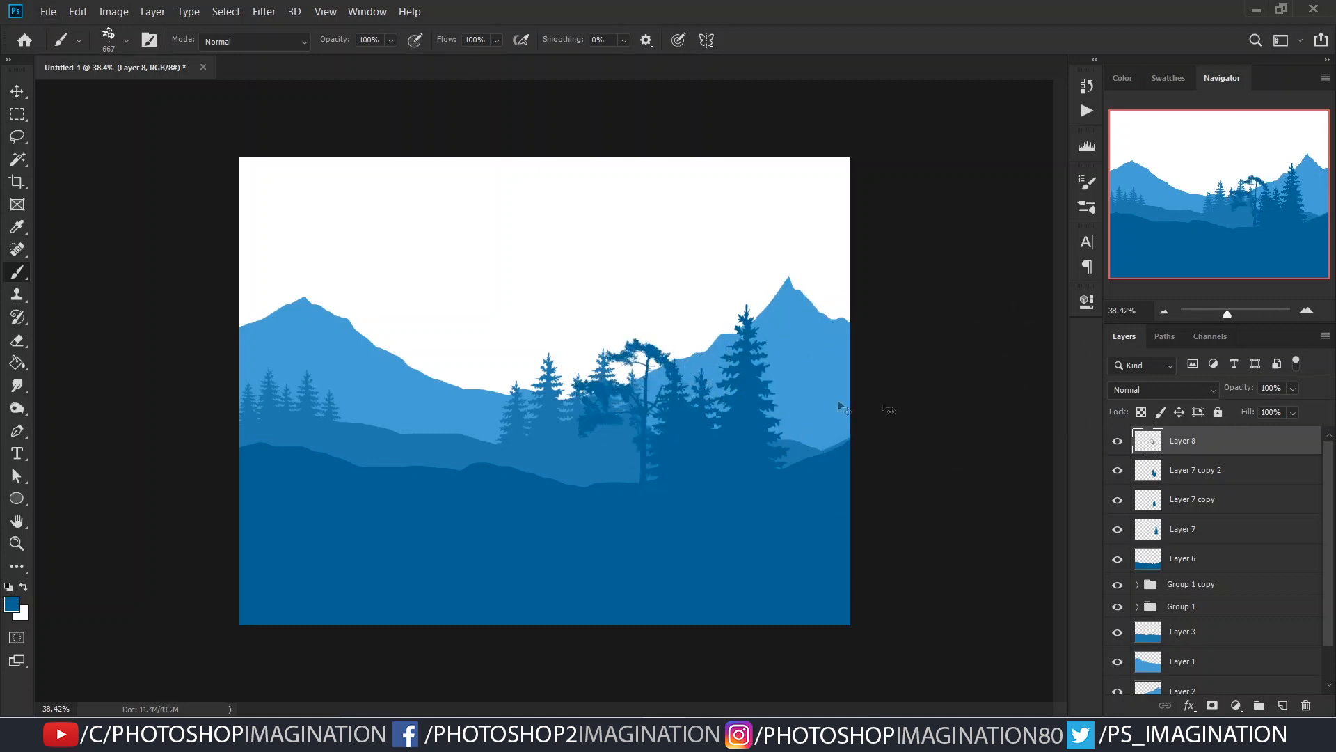
key(ctrl+z)
click(654, 422)
scroll(618, 459, up, 4)
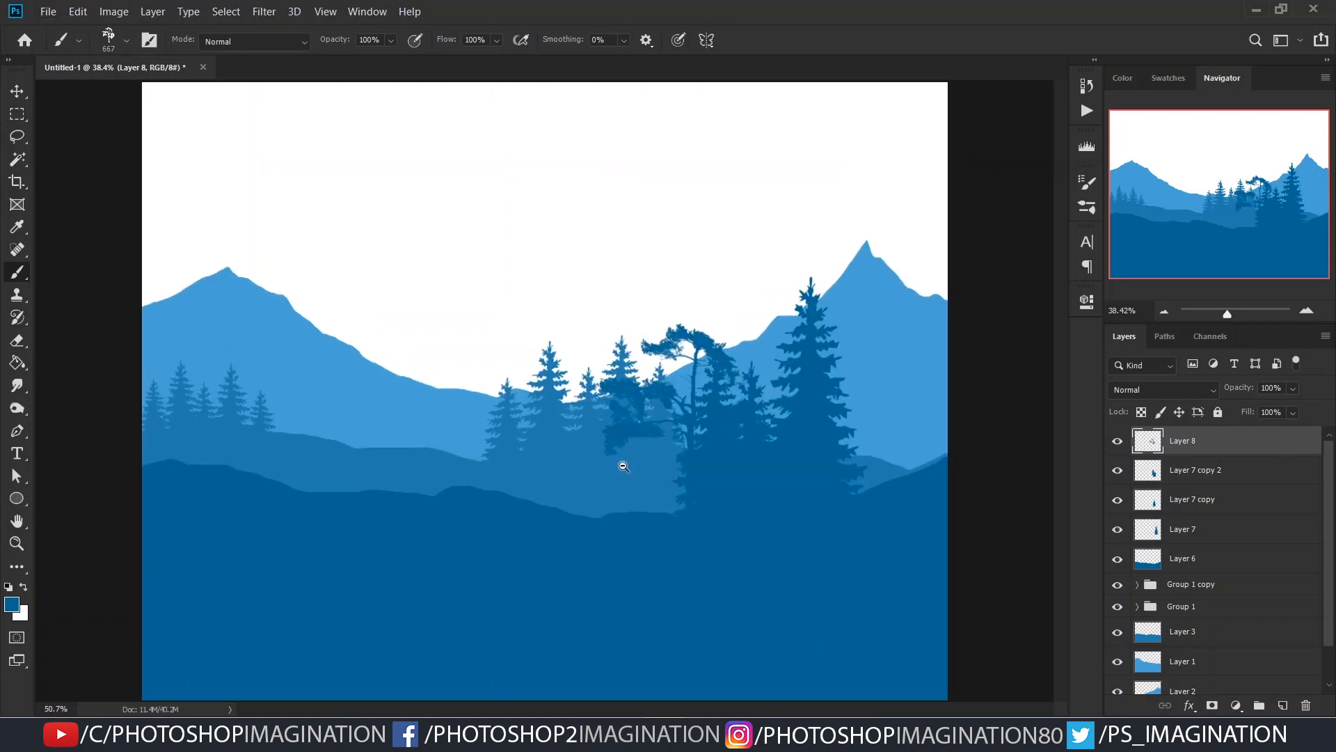
scroll(624, 465, down, 3)
key(ctrl+z)
click(627, 420)
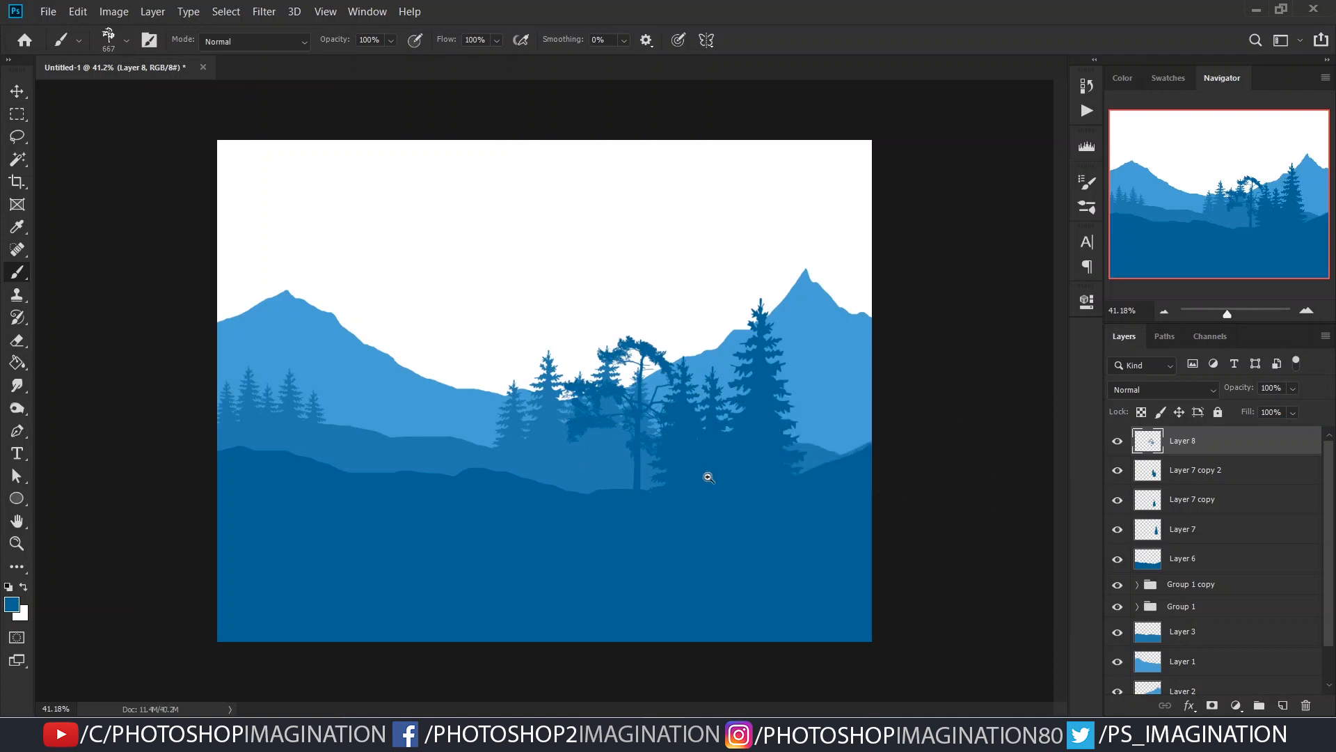
scroll(704, 471, up, 3)
scroll(725, 498, down, 2)
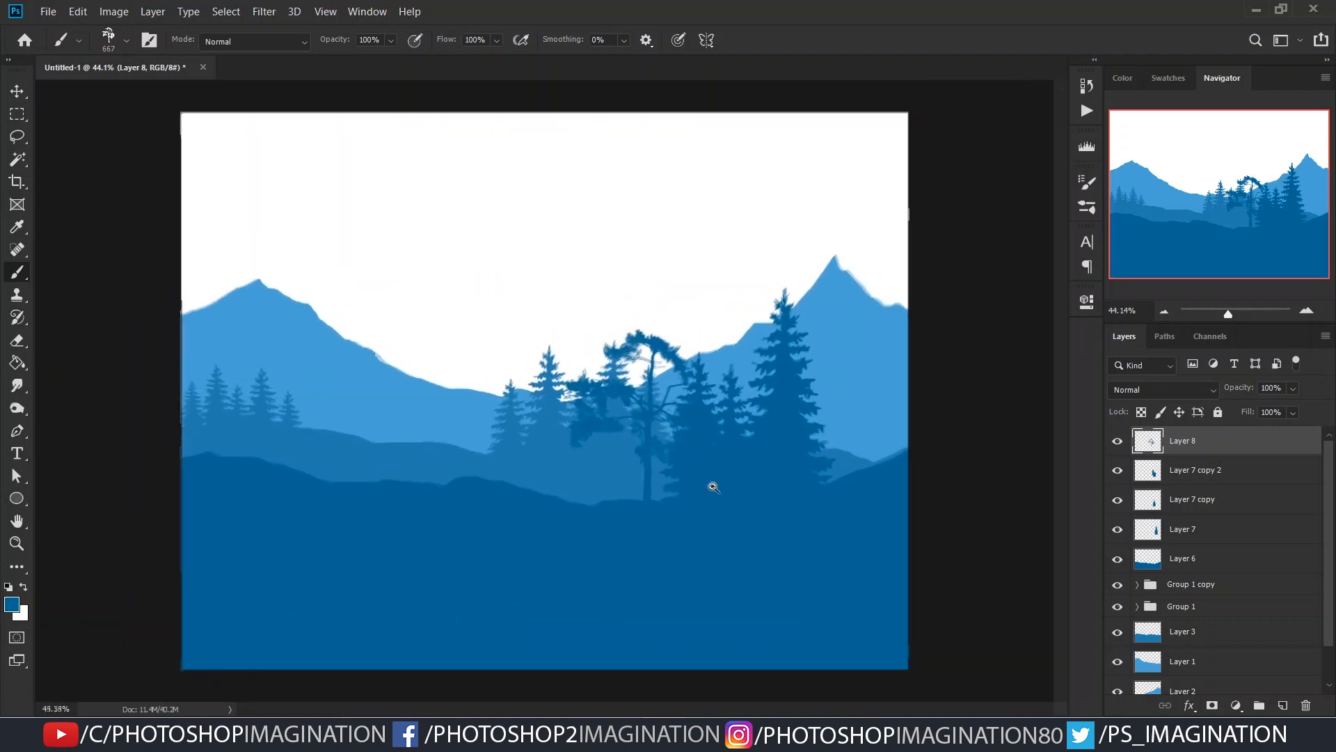
drag(743, 487, 688, 470)
key(ctrl+z)
click(660, 433)
key(ctrl+z)
- Stamp the tree 1000 brush at 579 px on the right end of the nearer hill on Layer 8
click(883, 404)
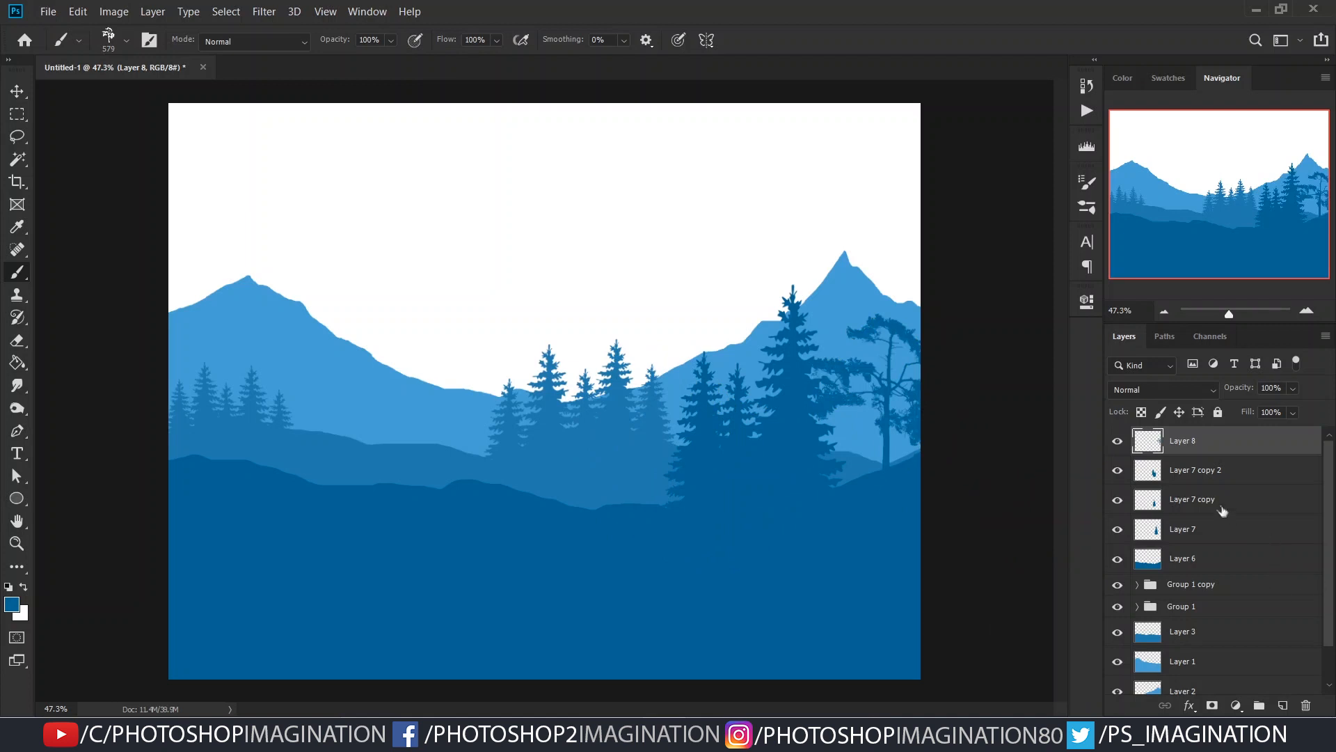
click(1117, 443)
click(1117, 443)
alt+click(672, 469)
drag(672, 468, 760, 481)
- Add a new layer directly above Layer 7 copy 2
click(1212, 470)
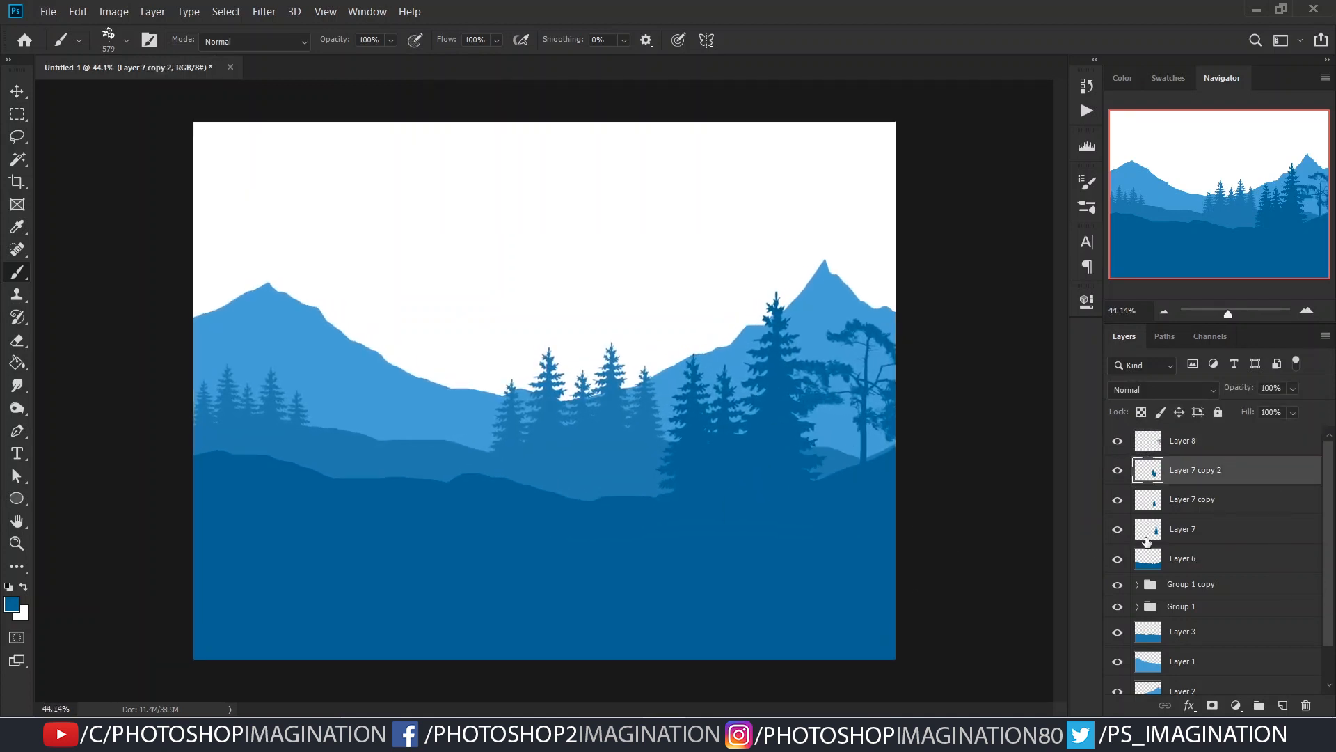
click(1305, 704)
- Try stamping the Tree 01 brush on the left hill at reduced sizes down to 961 px, undoing each stamp
right_click(539, 477)
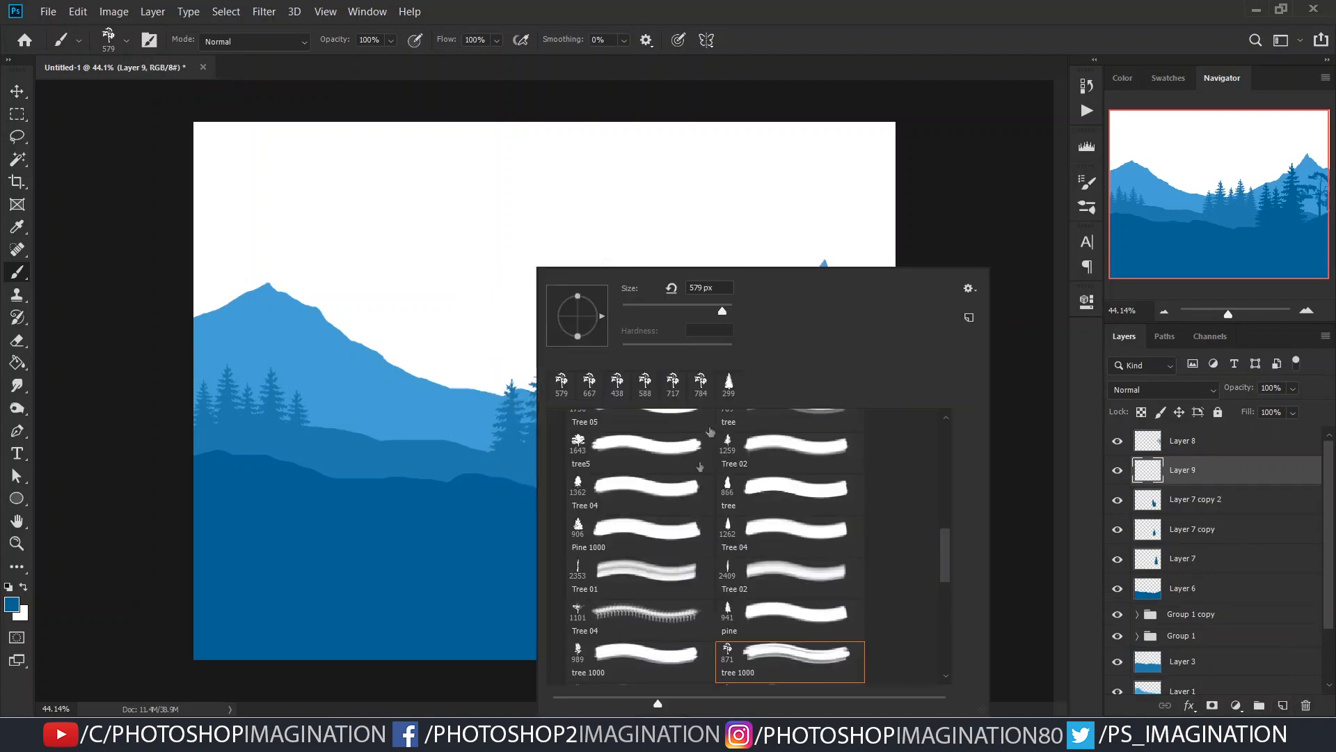
click(282, 421)
key(ctrl+z)
drag(363, 507, 199, 506)
click(203, 388)
key(ctrl+z)
drag(309, 457, 197, 462)
click(226, 371)
key(ctrl+z)
- Try the Tree 02 brush on the left and right hills at sizes down to 1013 px, undoing each stamp
right_click(526, 344)
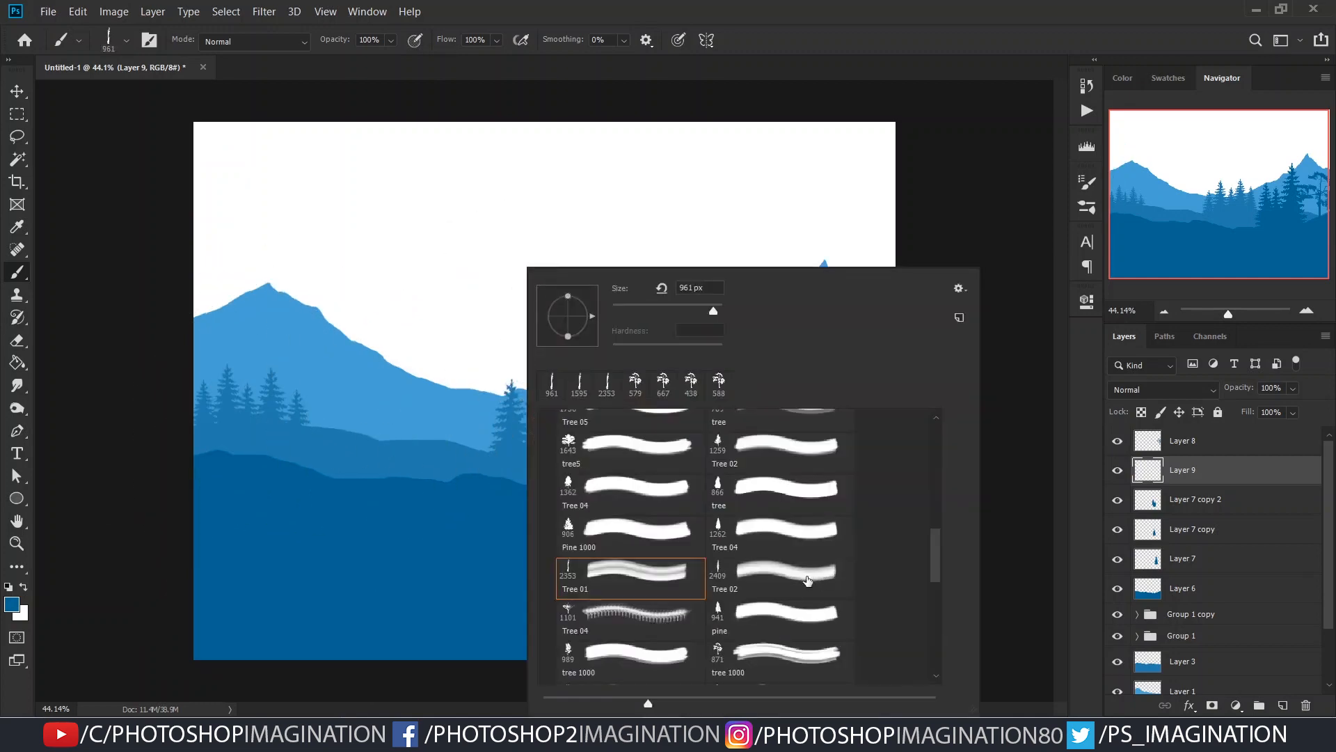
click(804, 577)
click(227, 393)
key(ctrl+z)
drag(413, 391, 244, 390)
click(213, 392)
key(ctrl+z)
drag(826, 416, 790, 416)
click(802, 443)
key(ctrl+z)
drag(223, 401, 194, 401)
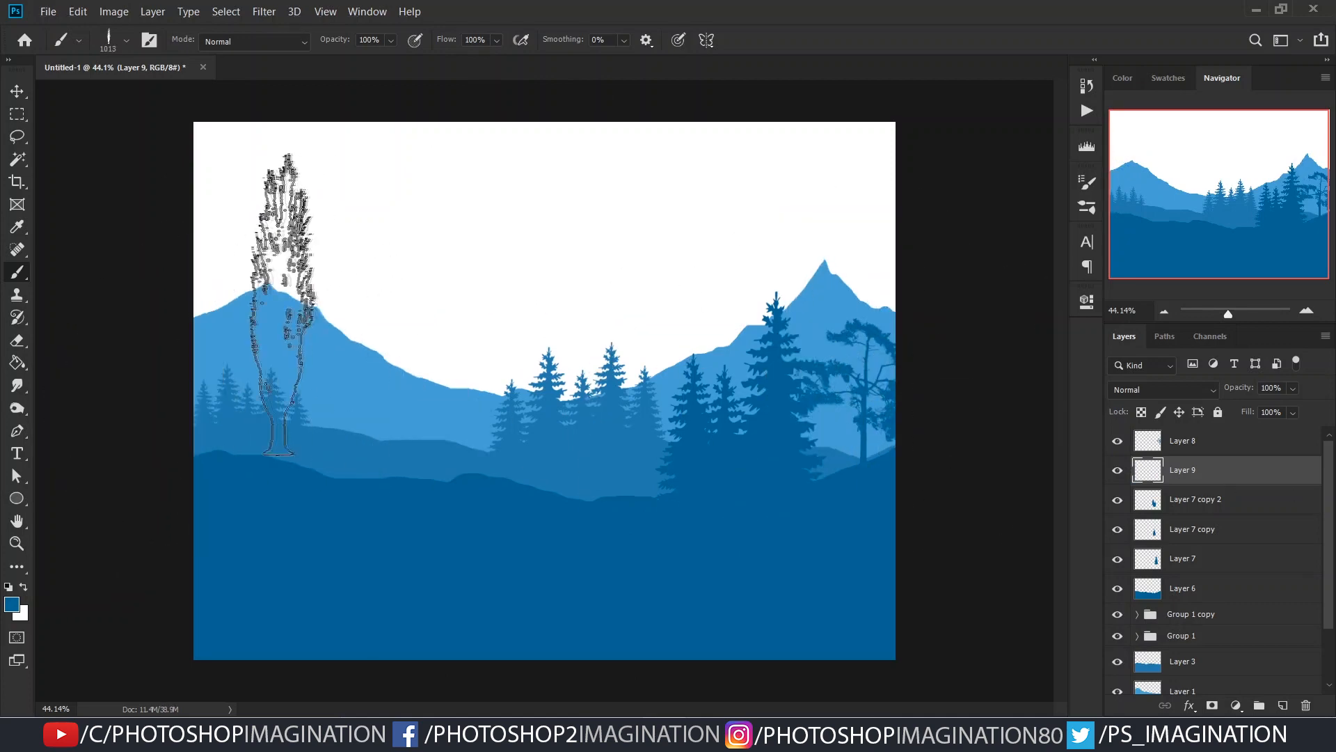
click(228, 333)
key(ctrl+z)
- Switch to a pine brush from the Trees set and shrink it to suit a small pine on the left hill
right_click(489, 273)
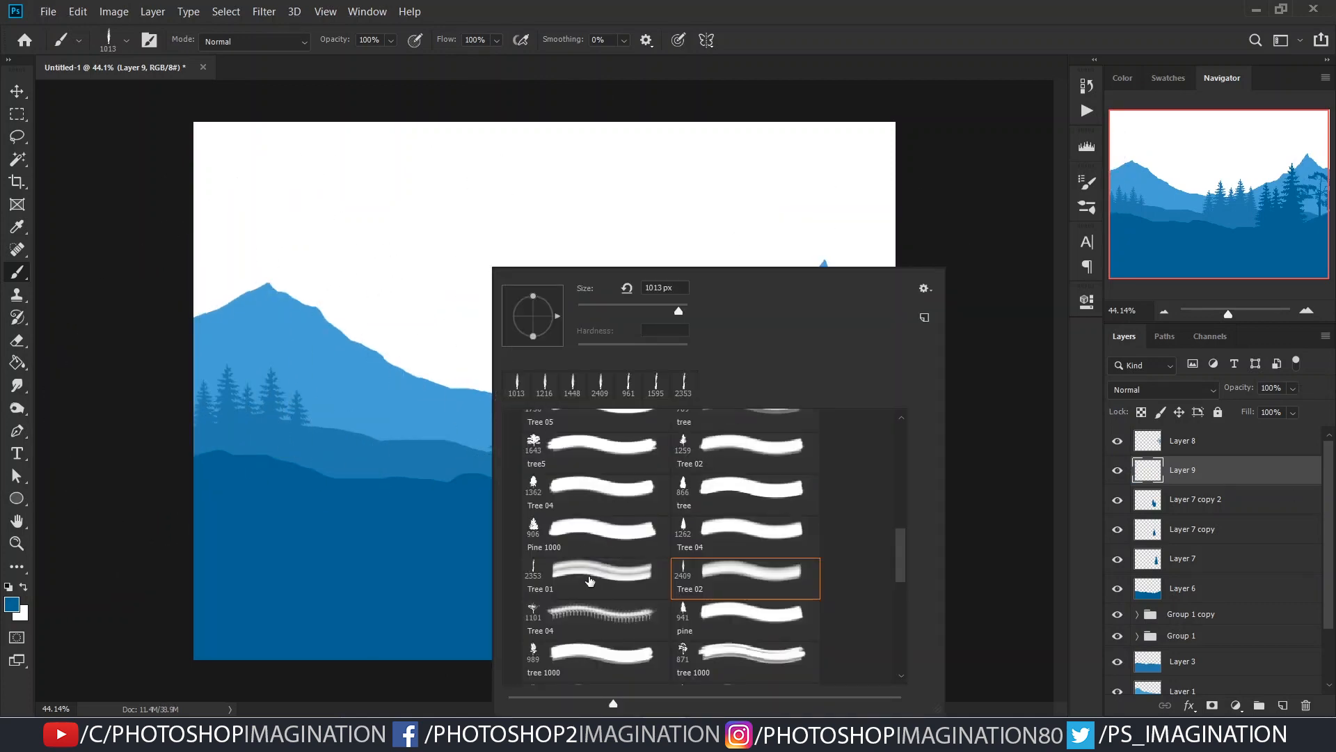
scroll(582, 543, up, 1)
scroll(571, 473, up, 5)
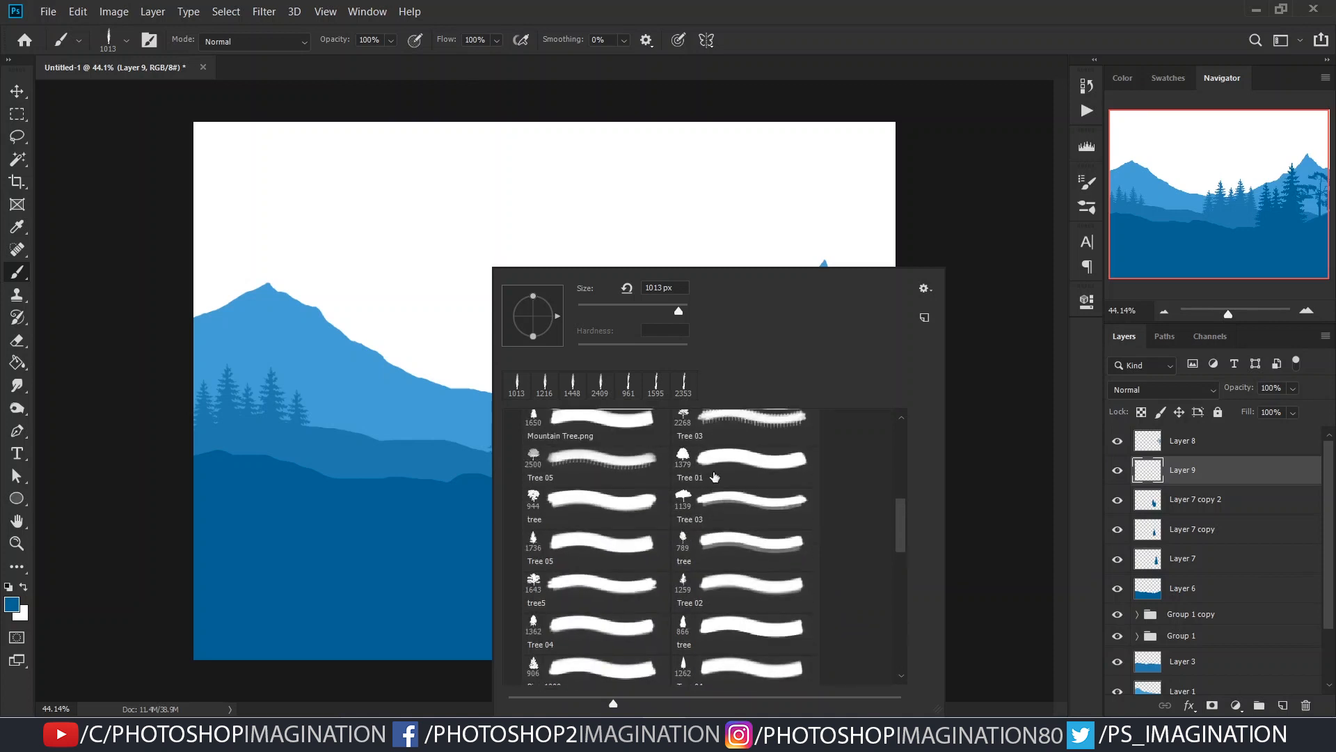
drag(303, 446, 60, 445)
right_click(298, 446)
click(264, 411)
key(ctrl+z)
click(293, 406)
key(ctrl+z)
mouse_move(295, 457)
mouse_down()
mouse_move(189, 457)
mouse_move(261, 447)
mouse_up()
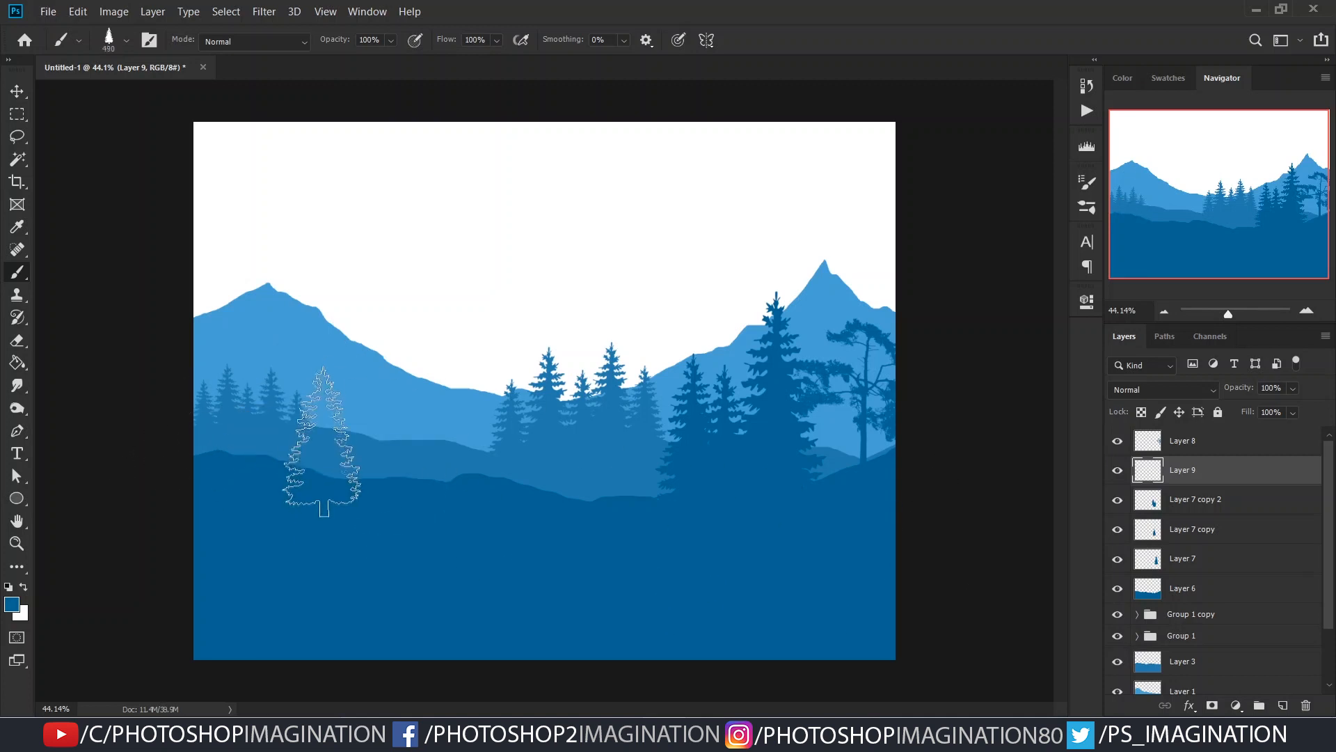
- Stamp a 414 px pine on the left part of the nearer hill and place a duplicate just to its left
click(334, 432)
click(301, 446)
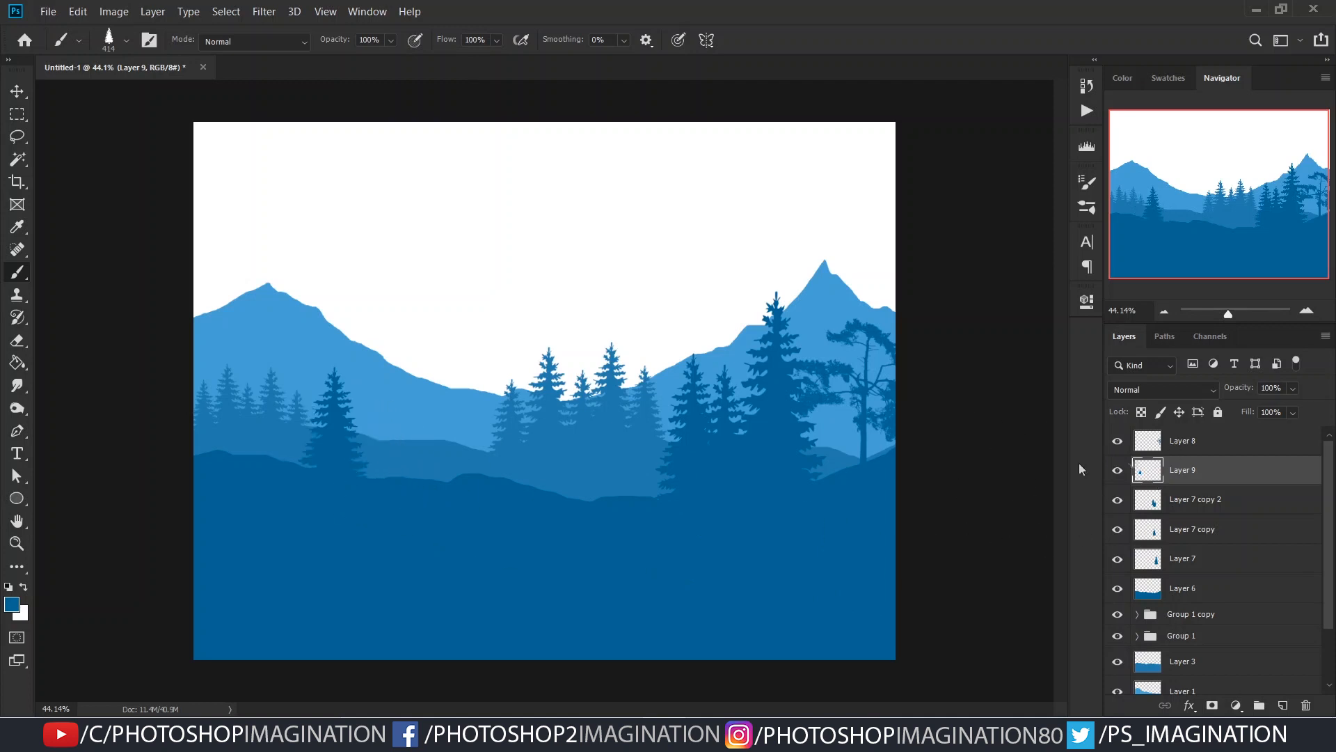
key(v)
drag(302, 446, 301, 456)
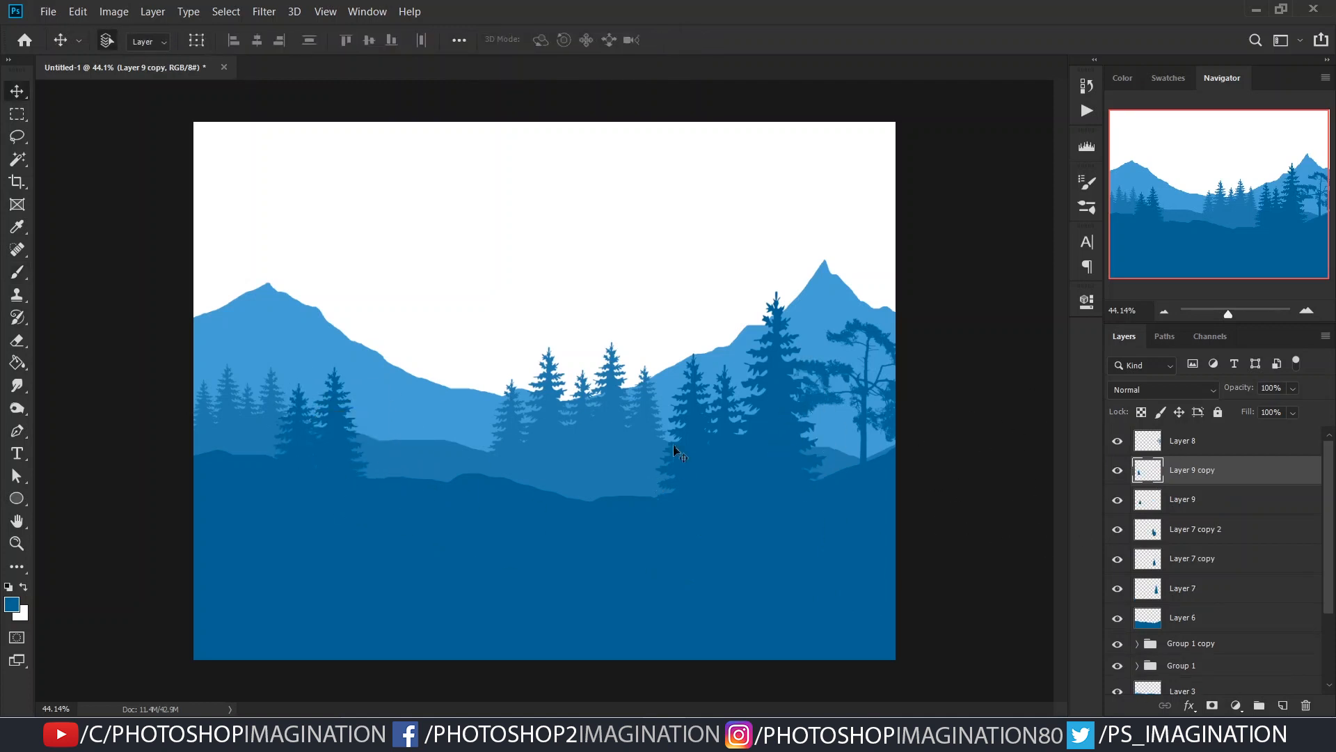
- Add a new layer and place it at the top of the layer stack, above Layer 8
click(1282, 705)
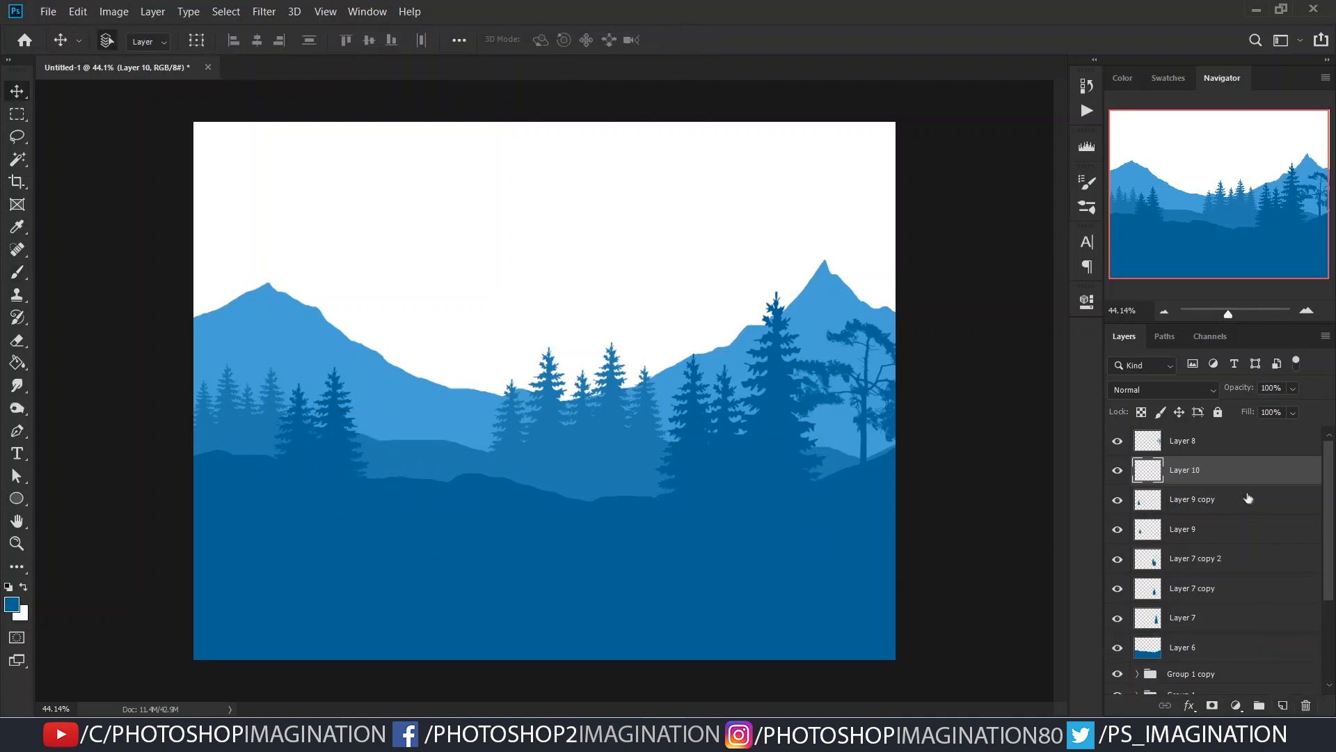
right_click(559, 356)
key(Escape)
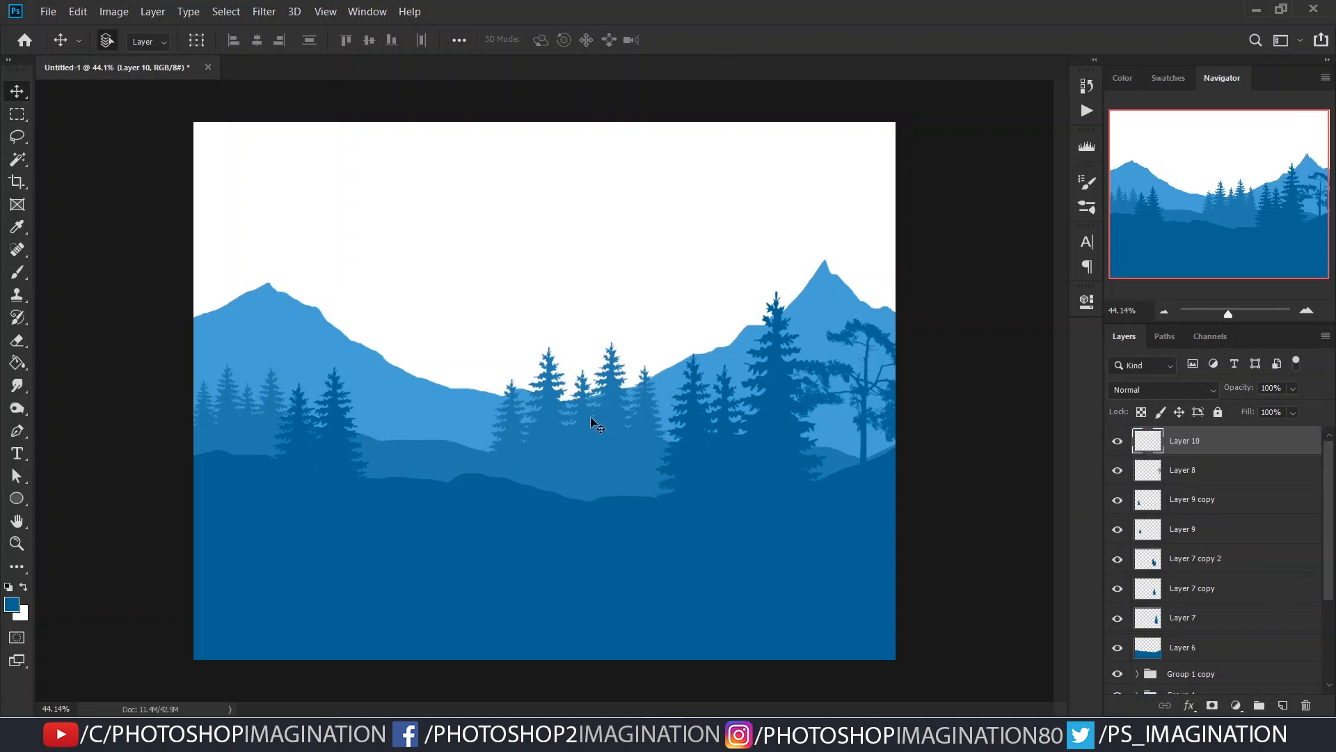
- Choose a grass brush from the custom brush collection listed after Wet Media Brushes
key(b)
right_click(581, 417)
scroll(616, 527, up, 3)
scroll(616, 527, up, 3)
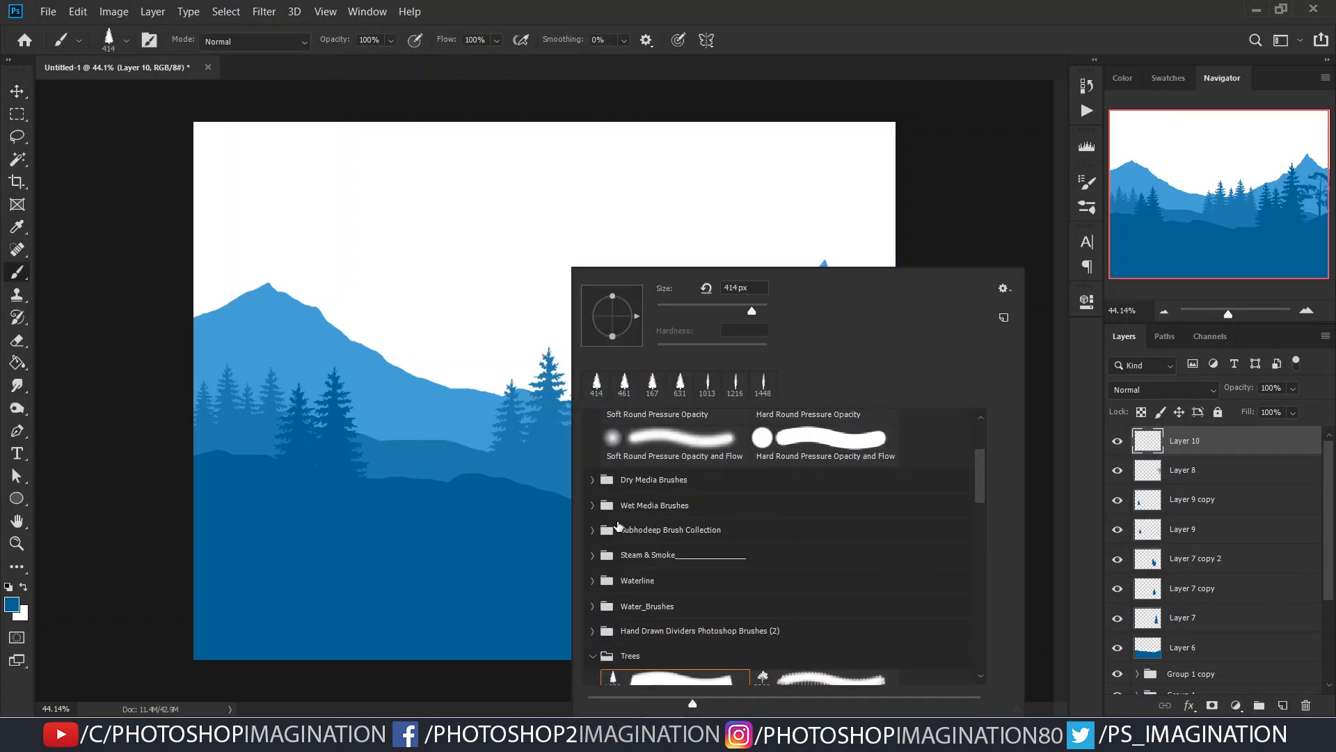
click(593, 532)
scroll(857, 493, down, 5)
drag(978, 473, 978, 563)
double_click(668, 549)
- Reduce the grass brush to 89 px and paint grass along the left ridge of the nearer hill on Layer 10
drag(481, 445, 334, 453)
drag(515, 480, 556, 483)
key(ctrl+z)
drag(434, 481, 377, 492)
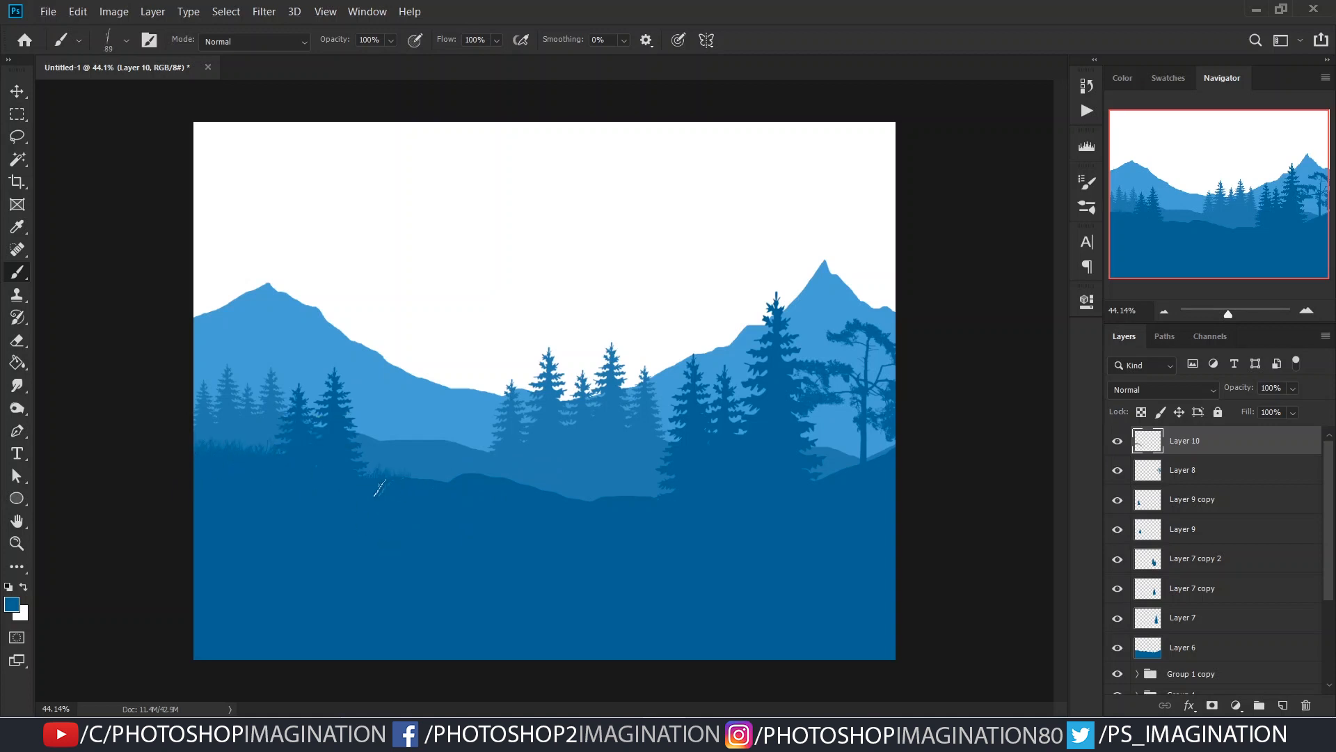
- Set the grass brush to 64 px and paint grass along the rest of the ridge to the canvas's right edge
scroll(464, 487, up, 2)
drag(468, 507, 451, 507)
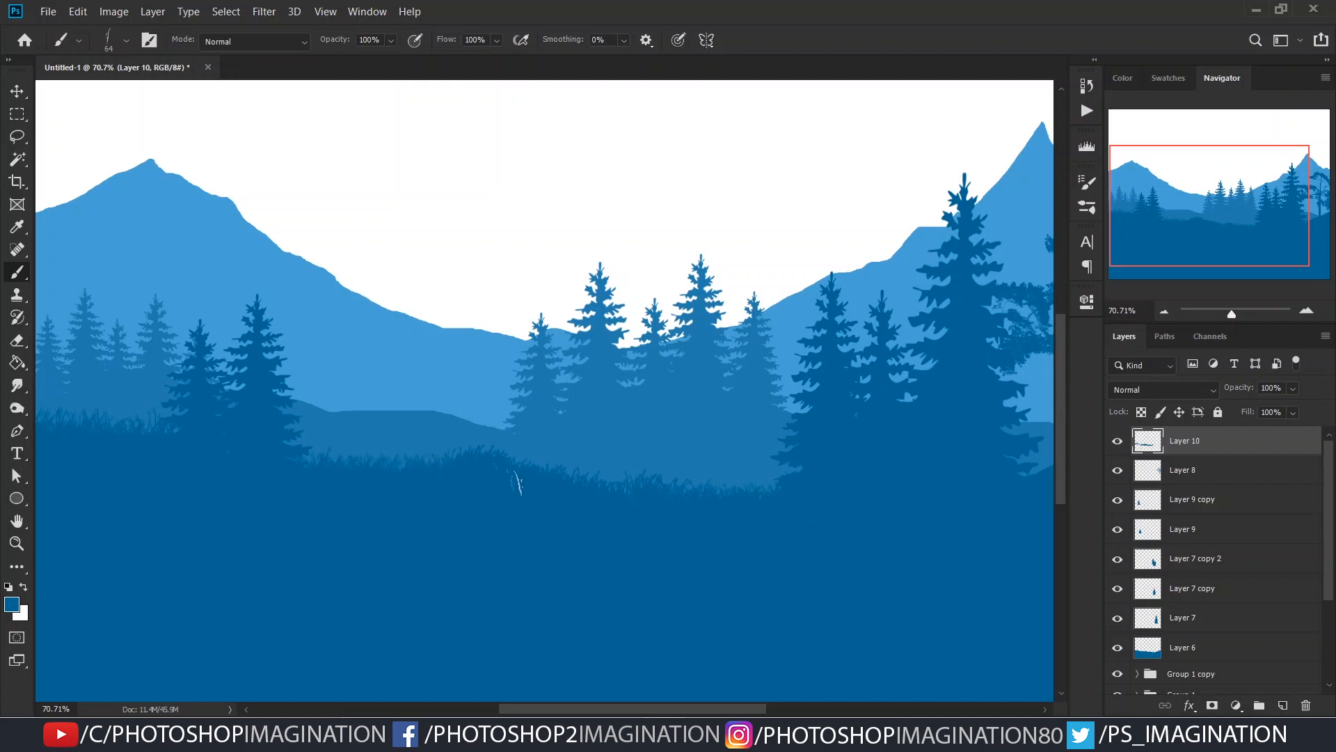
drag(1034, 533, 344, 470)
drag(341, 418, 399, 424)
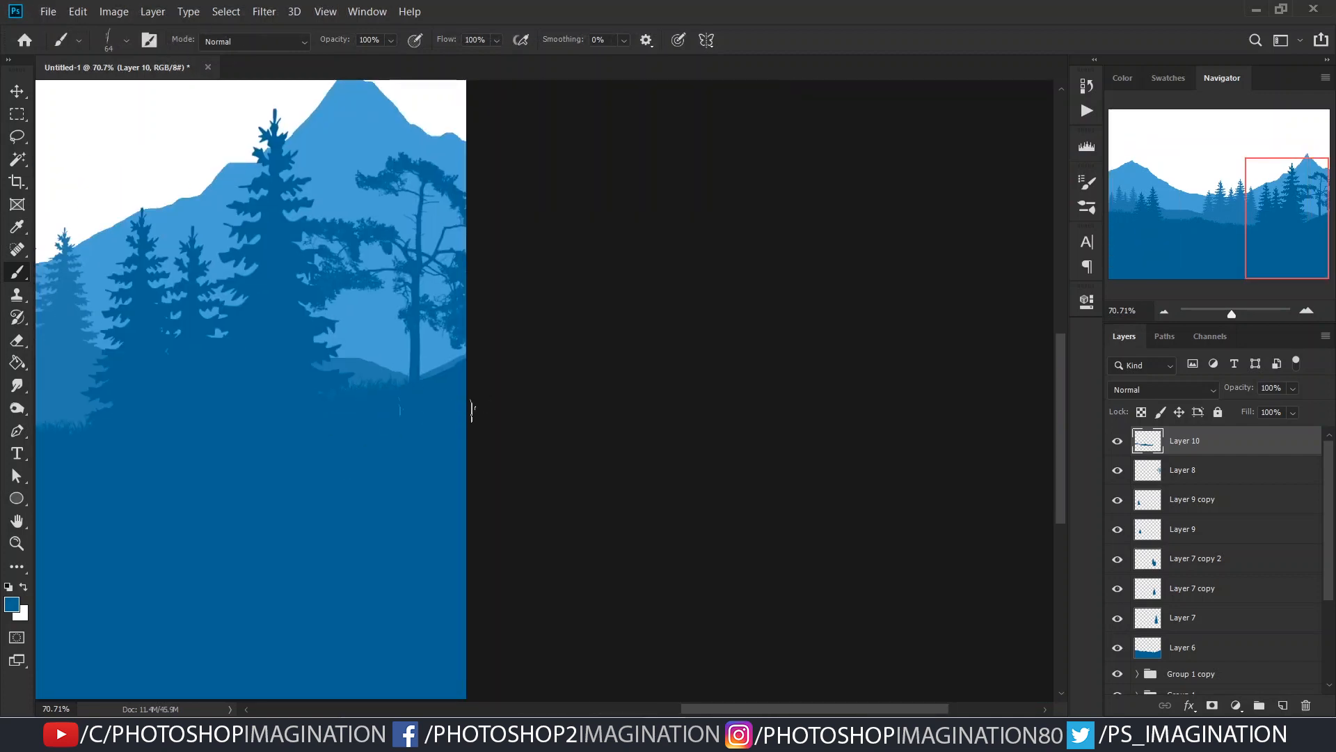
scroll(375, 431, down, 3)
scroll(417, 494, up, 2)
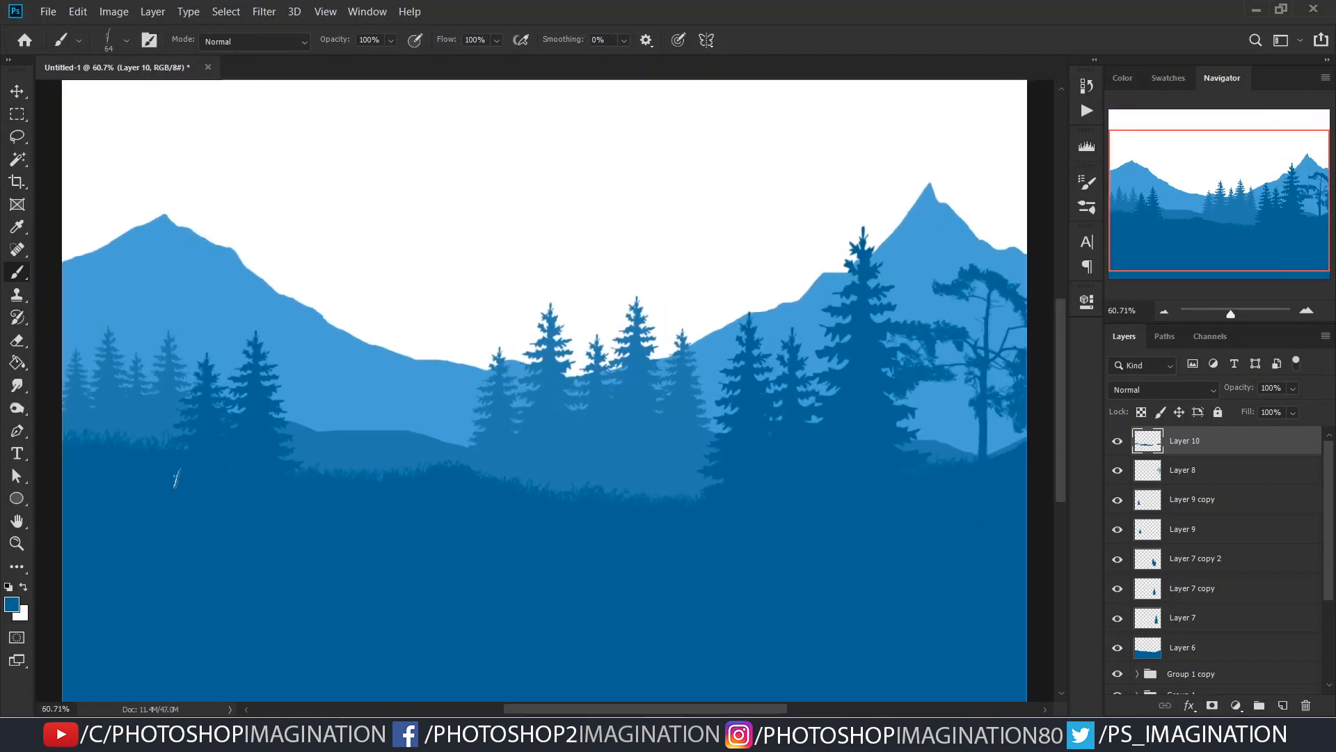
scroll(334, 506, down, 2)
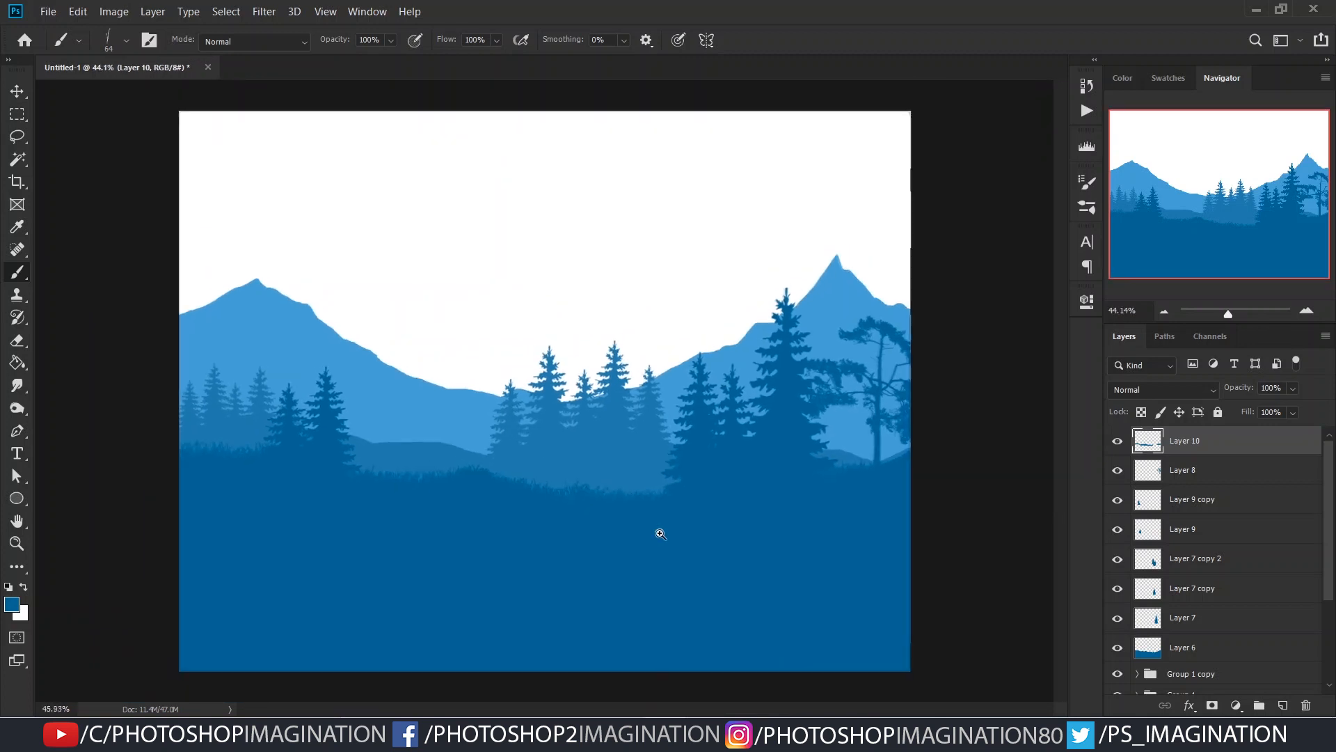
- Group the tree and grass layers from Layer 10 down to Layer 7
scroll(1243, 550, down, 3)
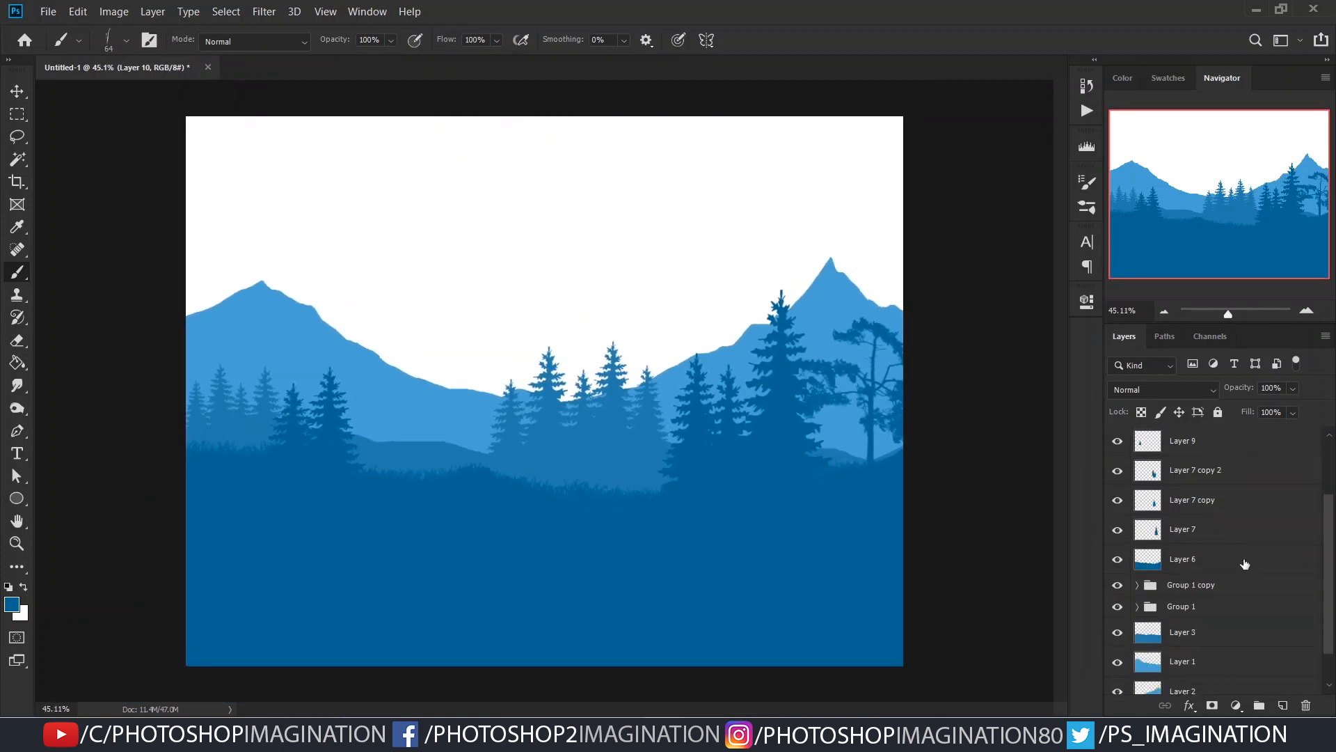
shift+click(1215, 539)
key(ctrl+g)
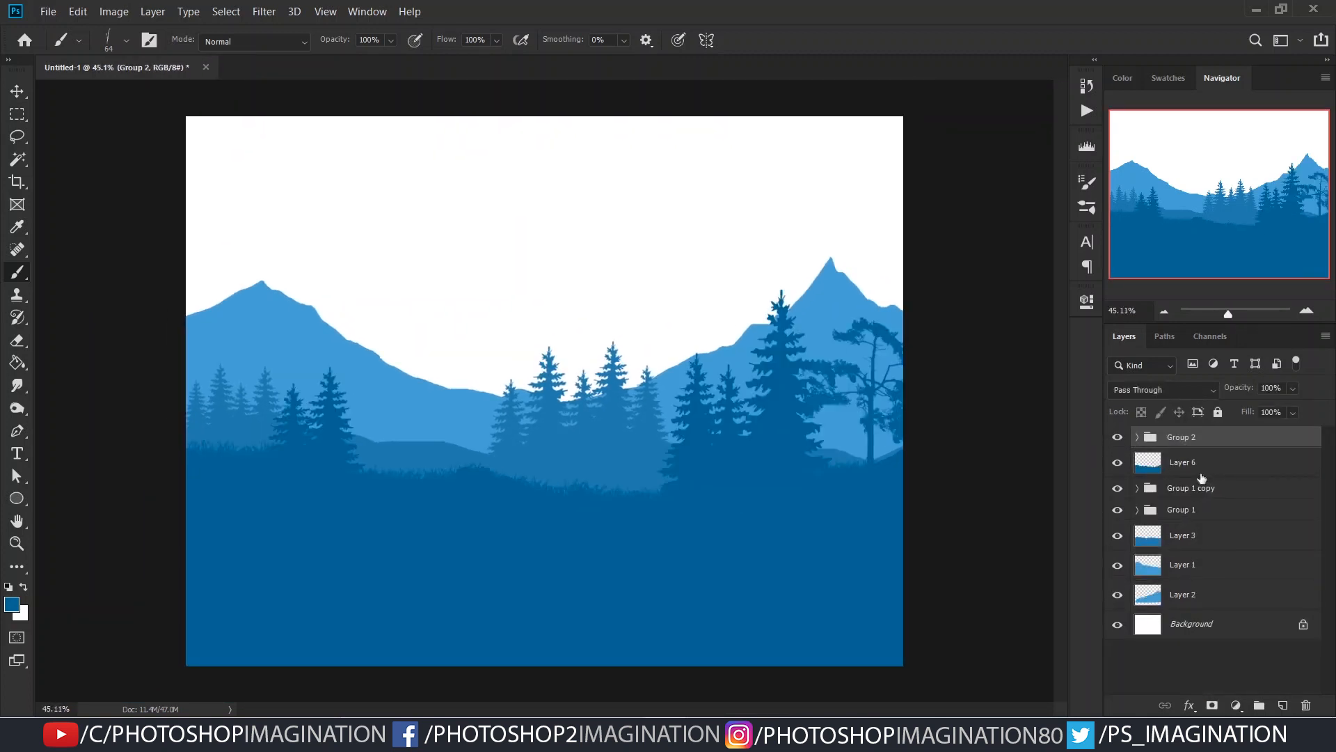
- Add a layer above Group 2 and try lassoing a cliff outline in the lower-left foreground, clearing the selection
click(1282, 705)
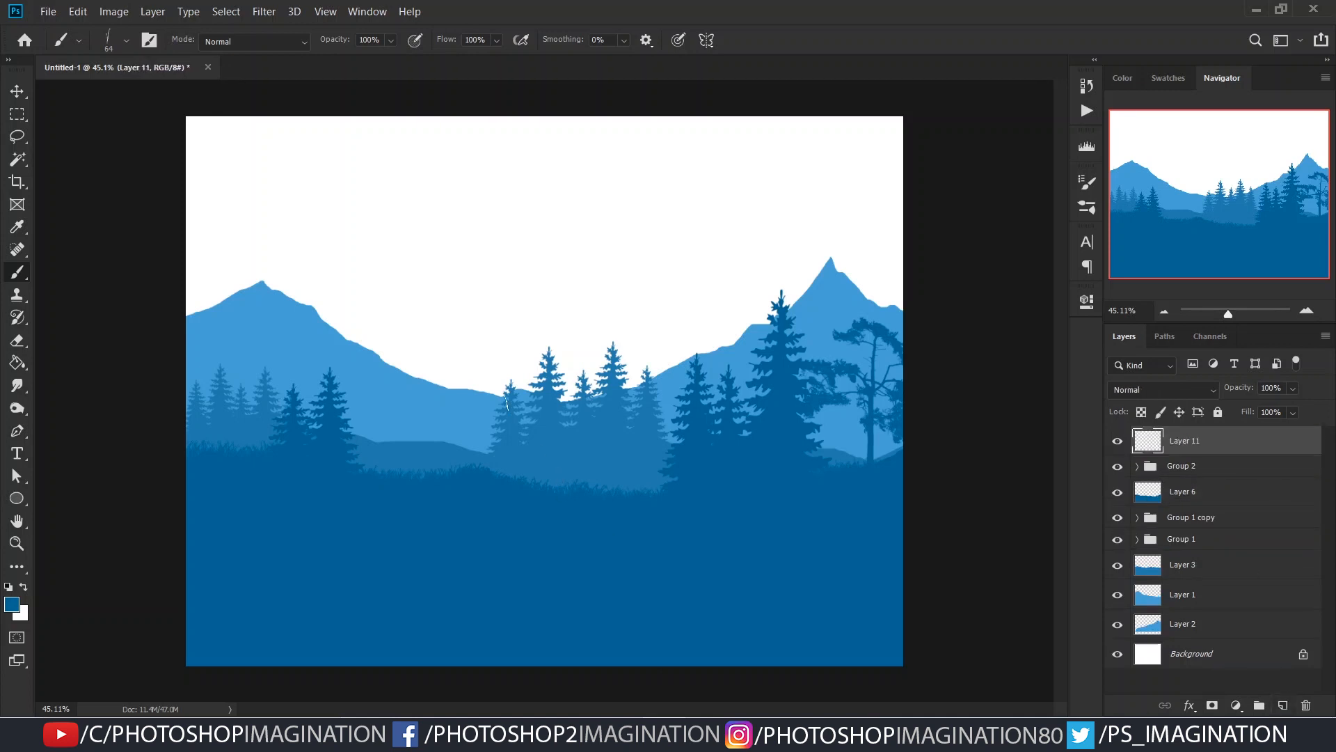
key(l)
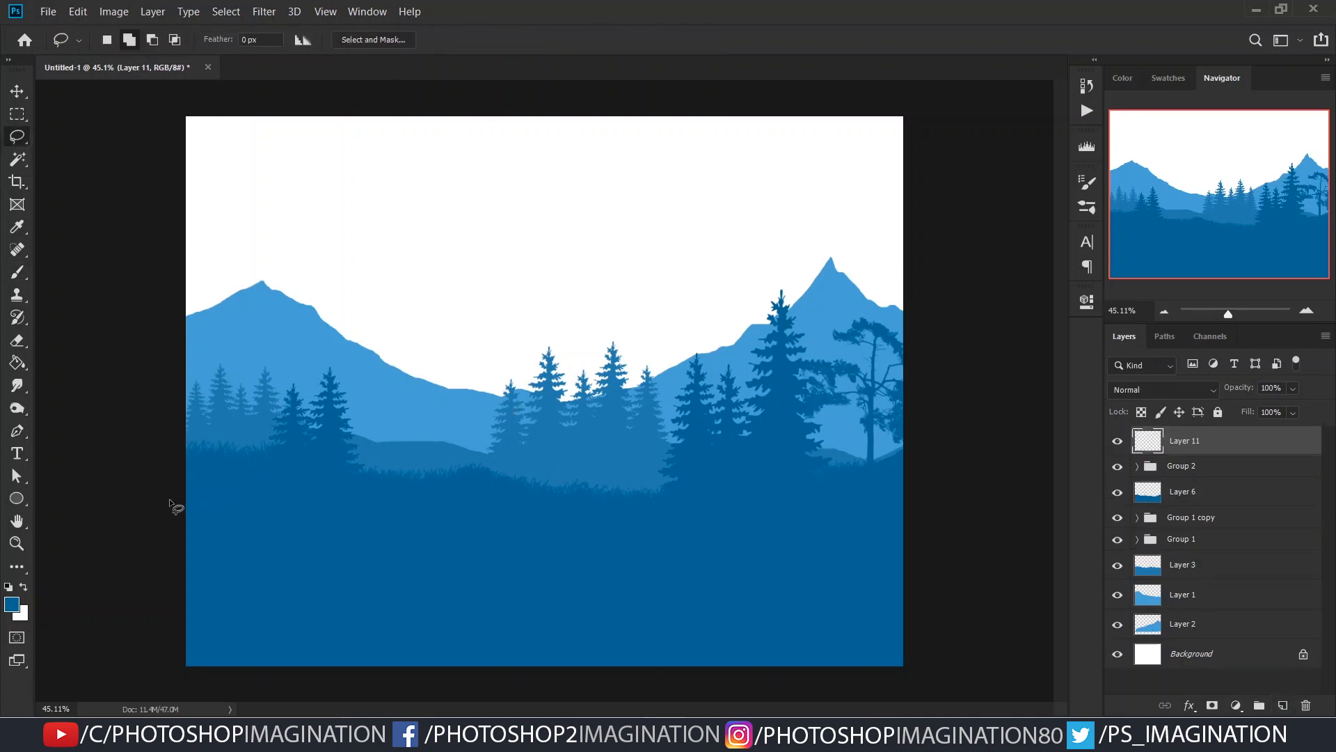
drag(171, 482, 272, 484)
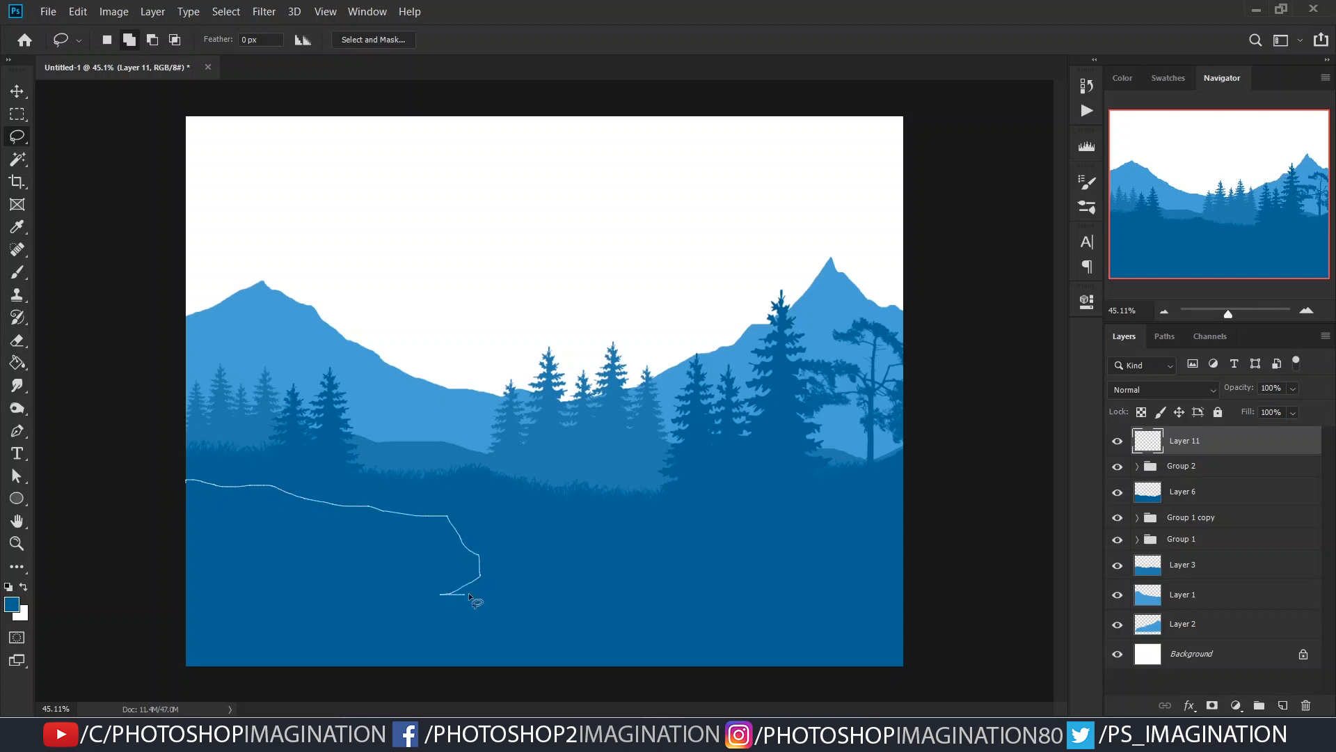
mouse_move(474, 604)
mouse_down()
mouse_move(528, 676)
mouse_move(161, 690)
mouse_move(119, 472)
mouse_up()
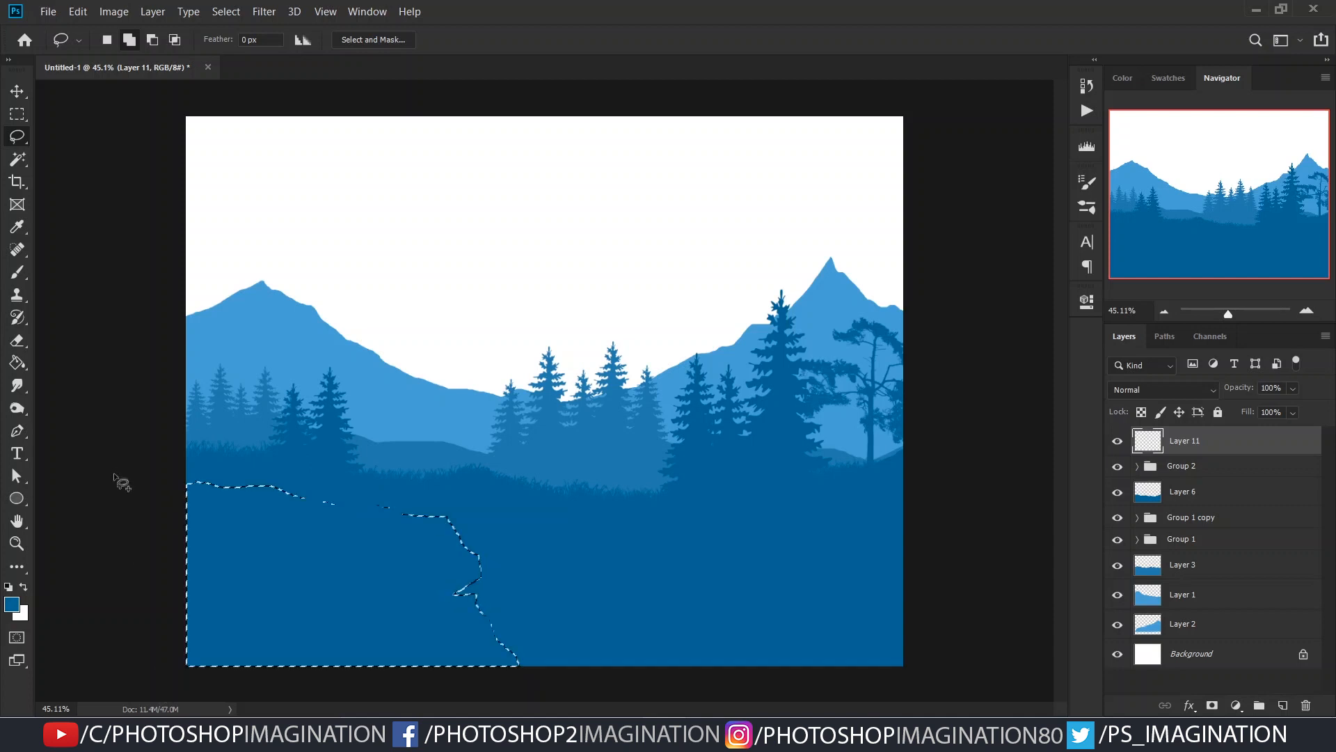
drag(455, 627, 549, 645)
drag(352, 710, 349, 707)
key(ctrl+d)
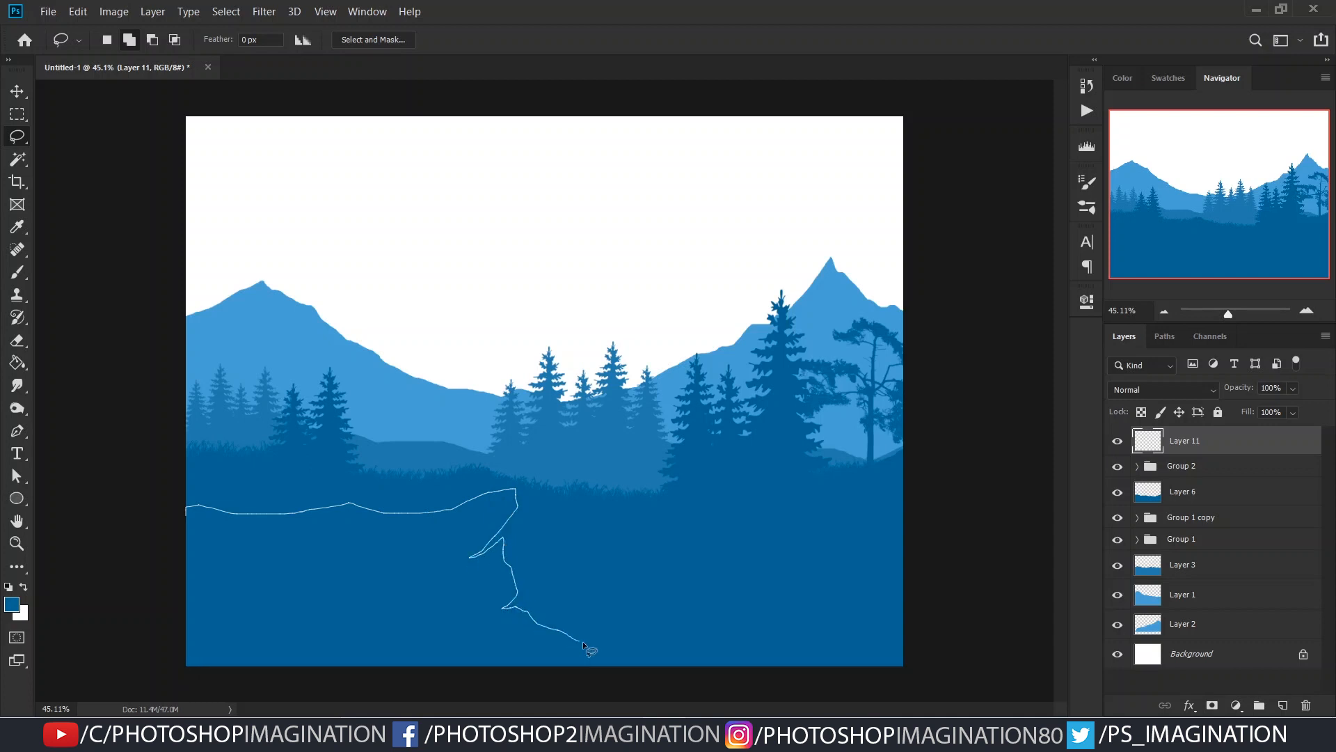
- Lasso a cliff with a jutting tip in the lower-left foreground and fill it with #1b4d78
drag(208, 678, 185, 671)
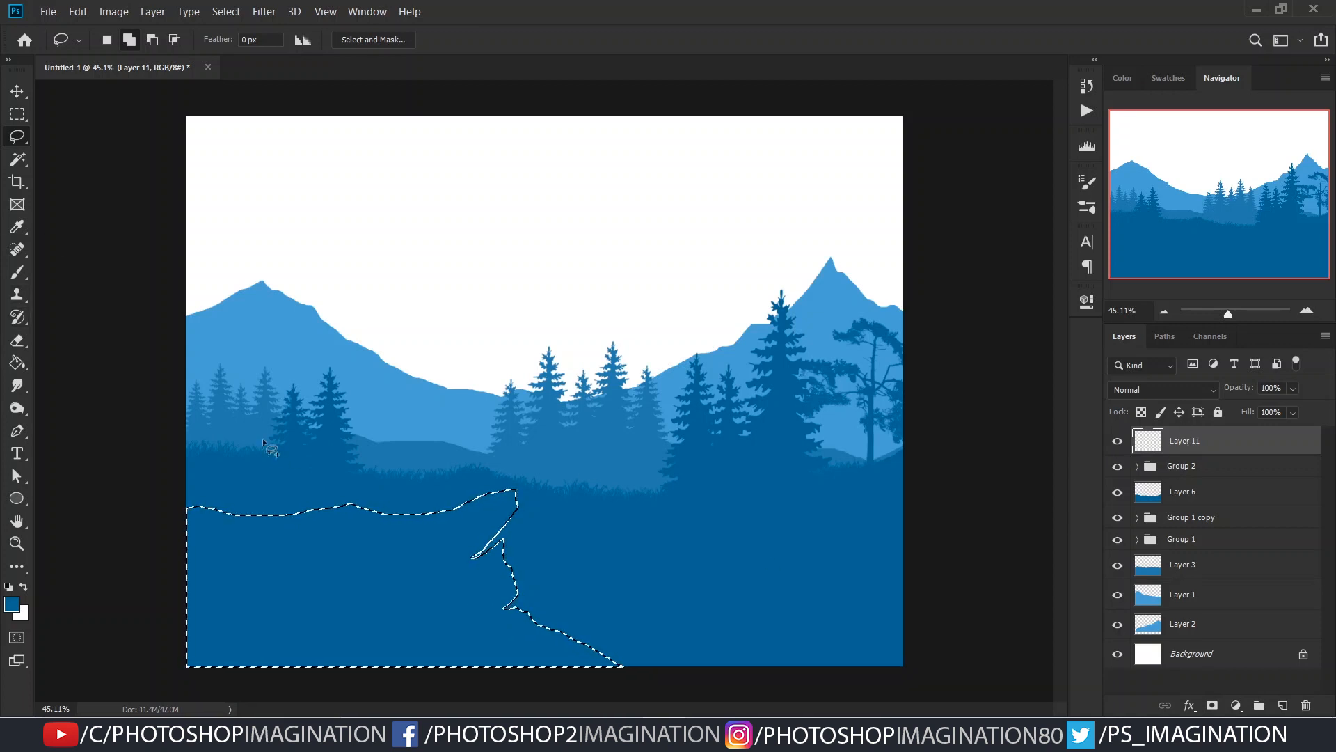
key(g)
click(12, 604)
click(1037, 455)
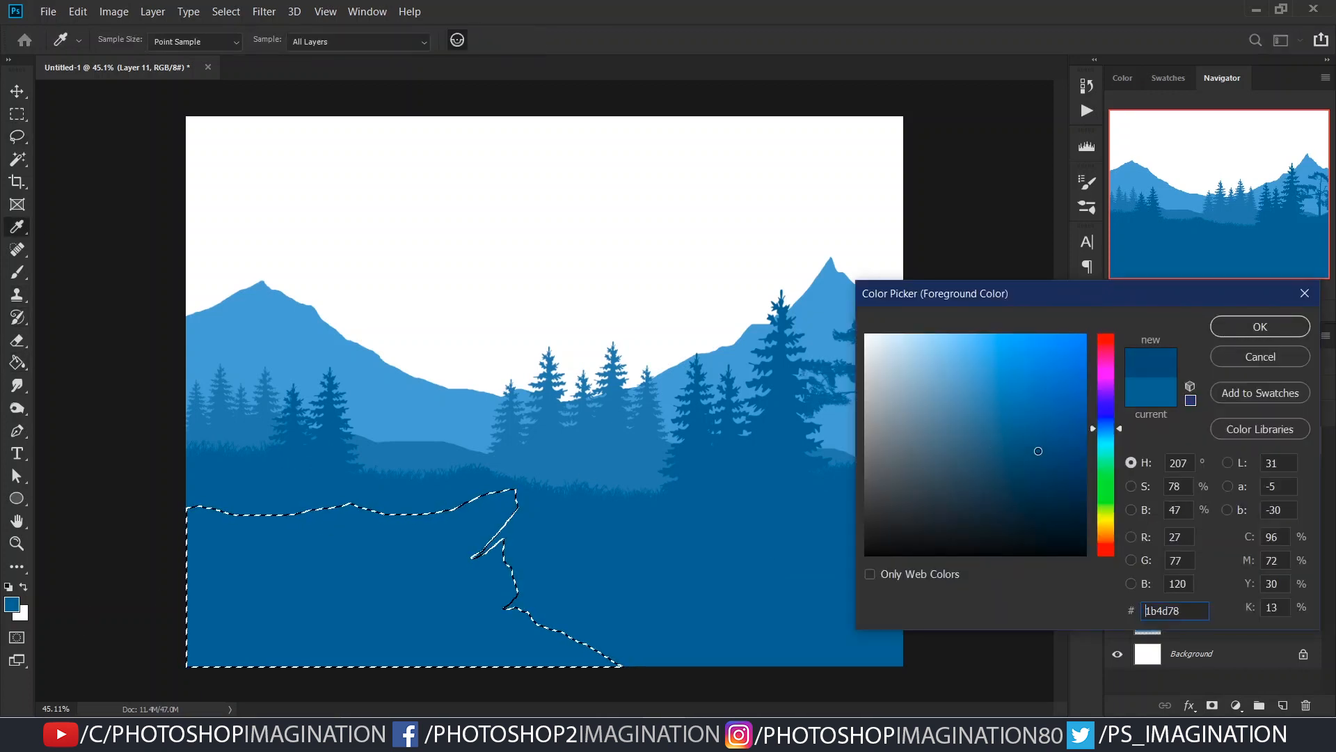
click(1260, 326)
click(441, 575)
key(ctrl+d)
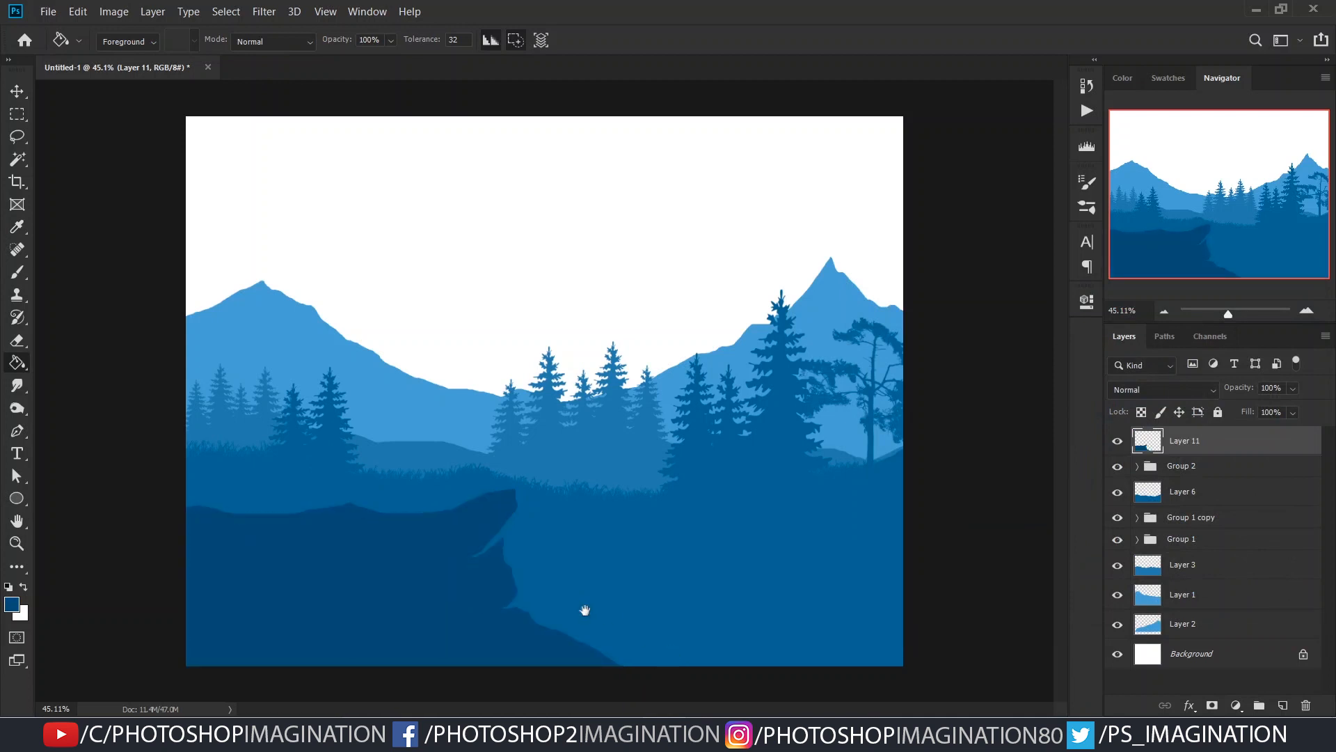
- Load the cliff shape as a selection and set the foreground colour to #154c7a
ctrl+click(1141, 445)
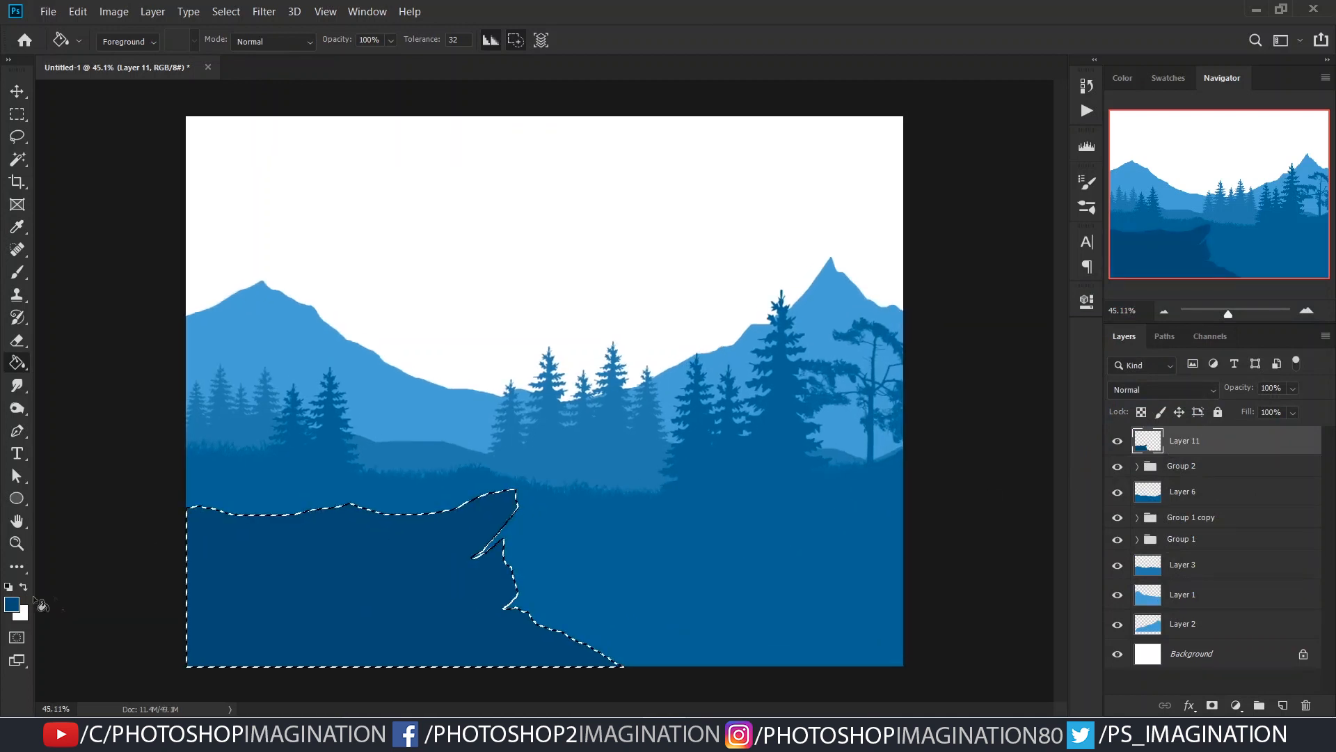
click(12, 604)
click(1049, 453)
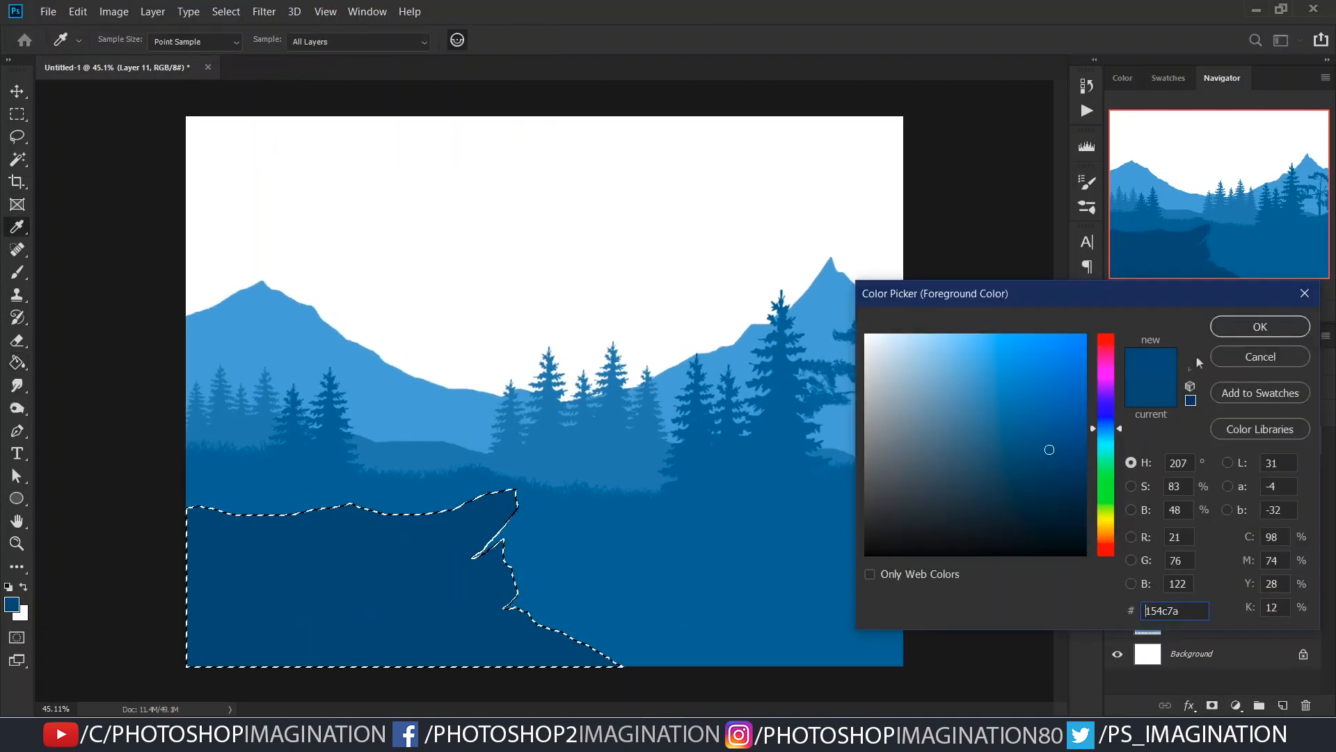
key(Return)
- Try shifting the deselected cliff shape to the left, and delete its layer
key(ctrl+d)
key(v)
drag(455, 549, 306, 568)
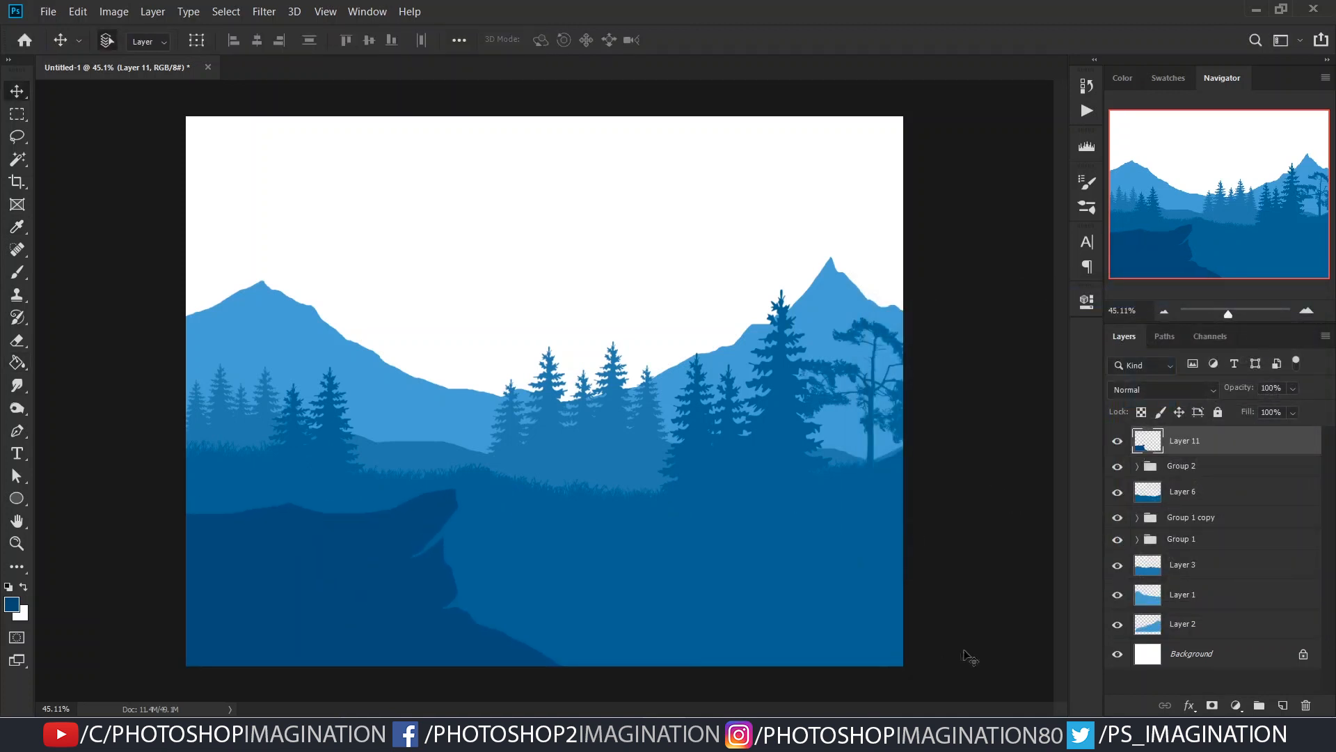
click(1305, 706)
- Add a layer above Group 2 and lasso a rugged cliff sloping down across the lower-left foreground
click(1284, 705)
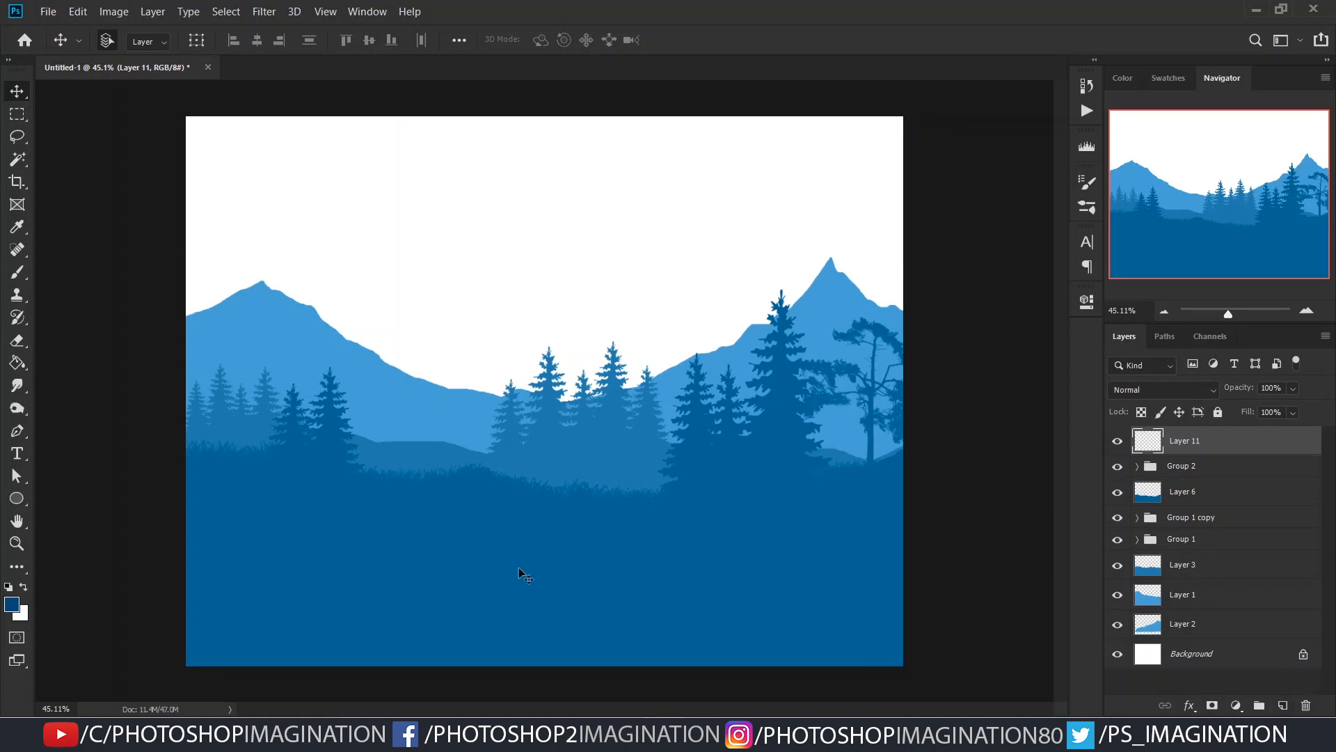
key(l)
mouse_move(334, 515)
mouse_down()
mouse_move(432, 525)
mouse_move(465, 567)
mouse_up()
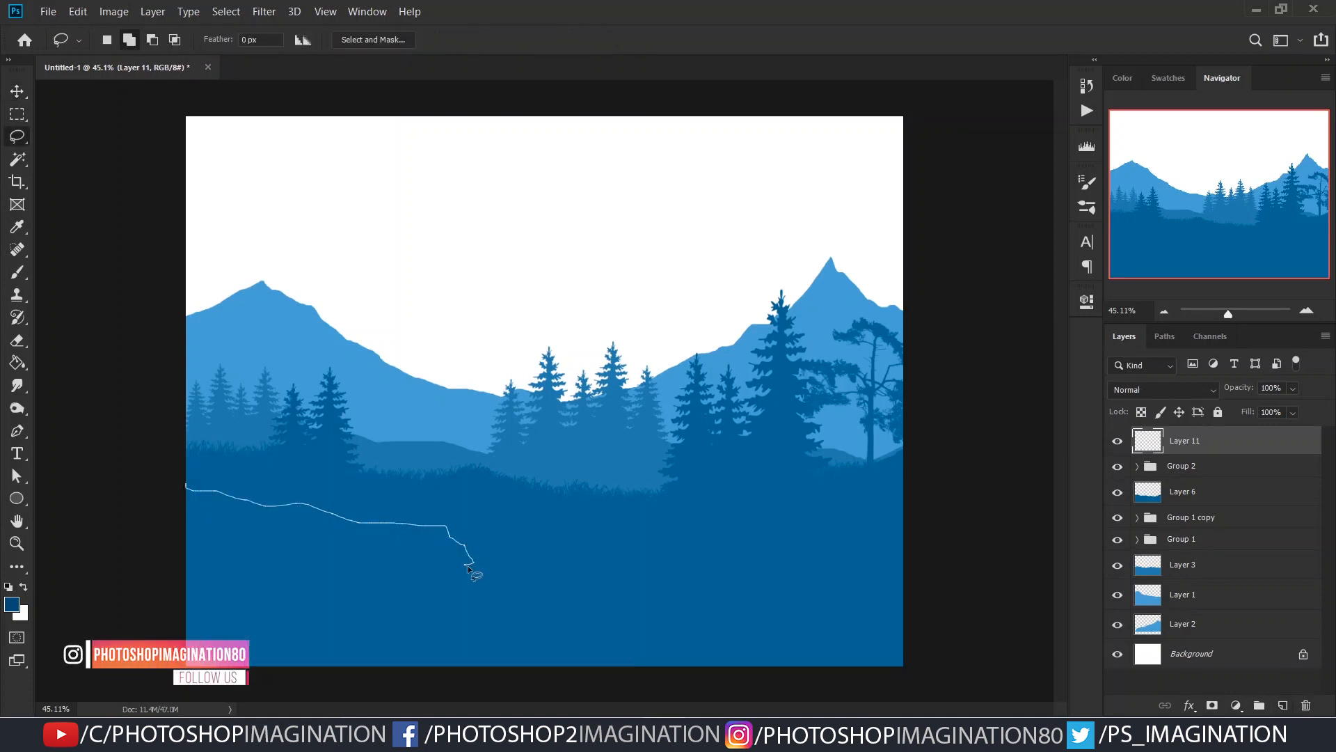
drag(443, 611, 444, 612)
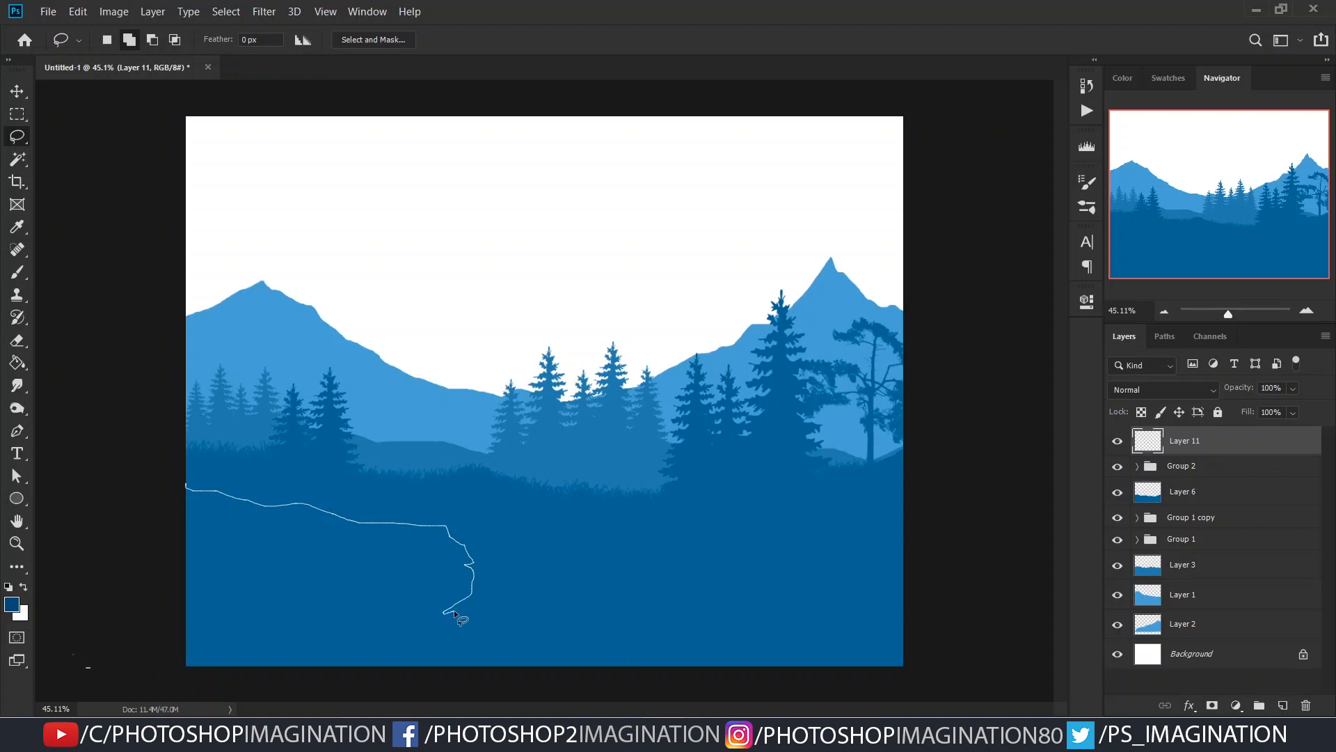
drag(188, 667, 187, 666)
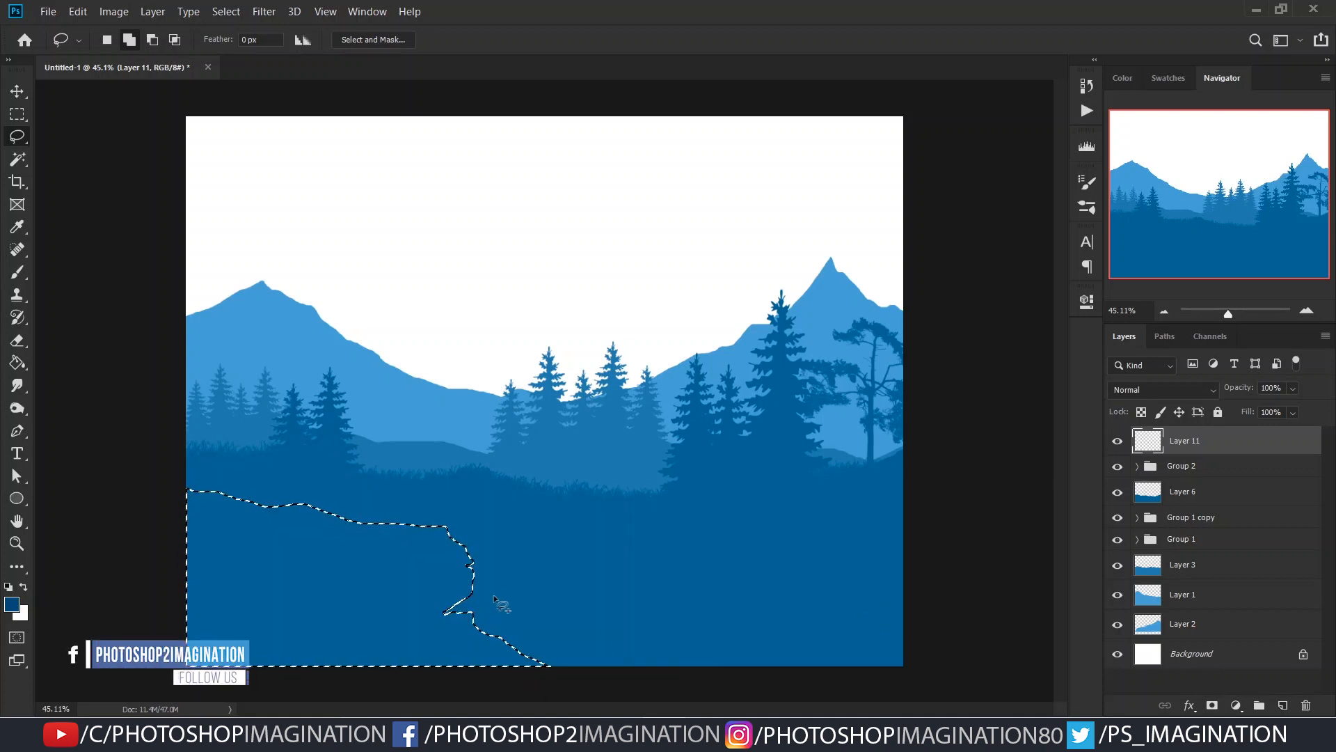
- Fill the lassoed cliff with the dark blue foreground colour and deselect it
key(g)
click(479, 633)
key(ctrl+d)
scroll(546, 594, down, 1)
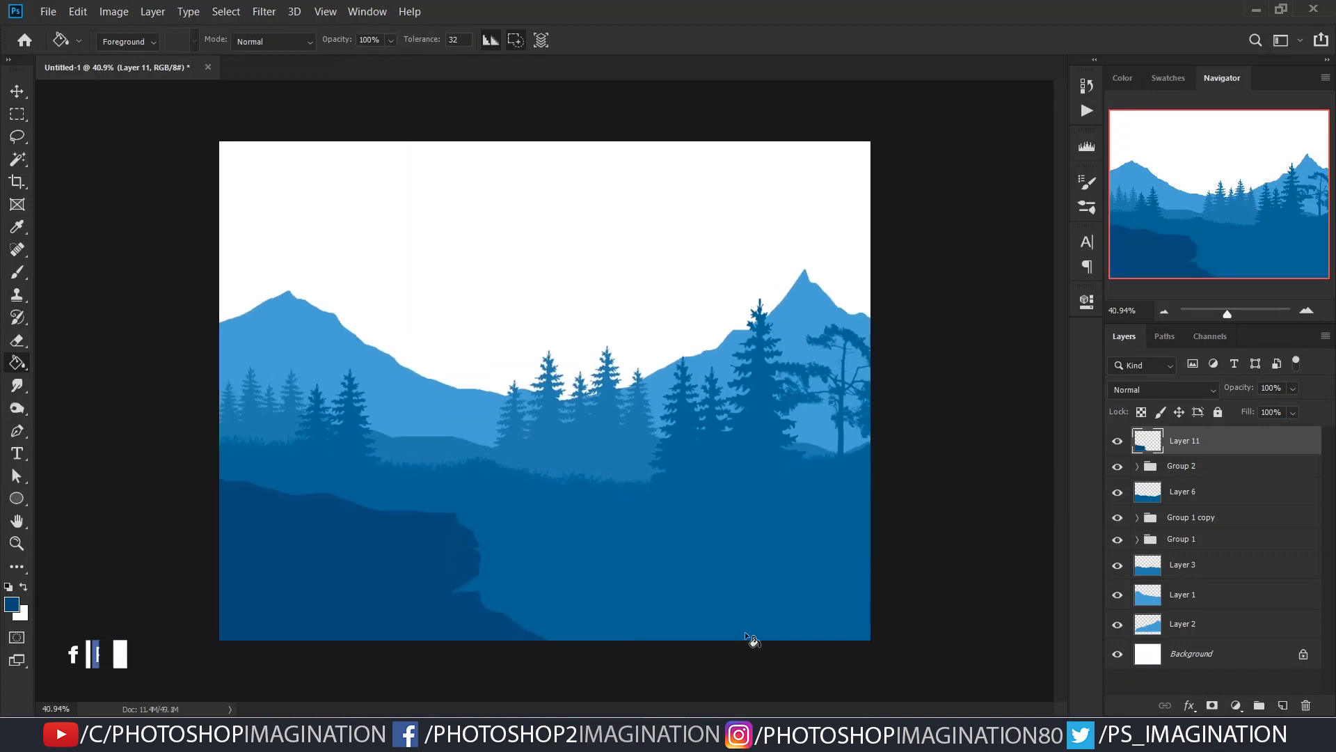
- Narrow the foreground cliff slightly with a free transform
scroll(501, 573, up, 1)
key(v)
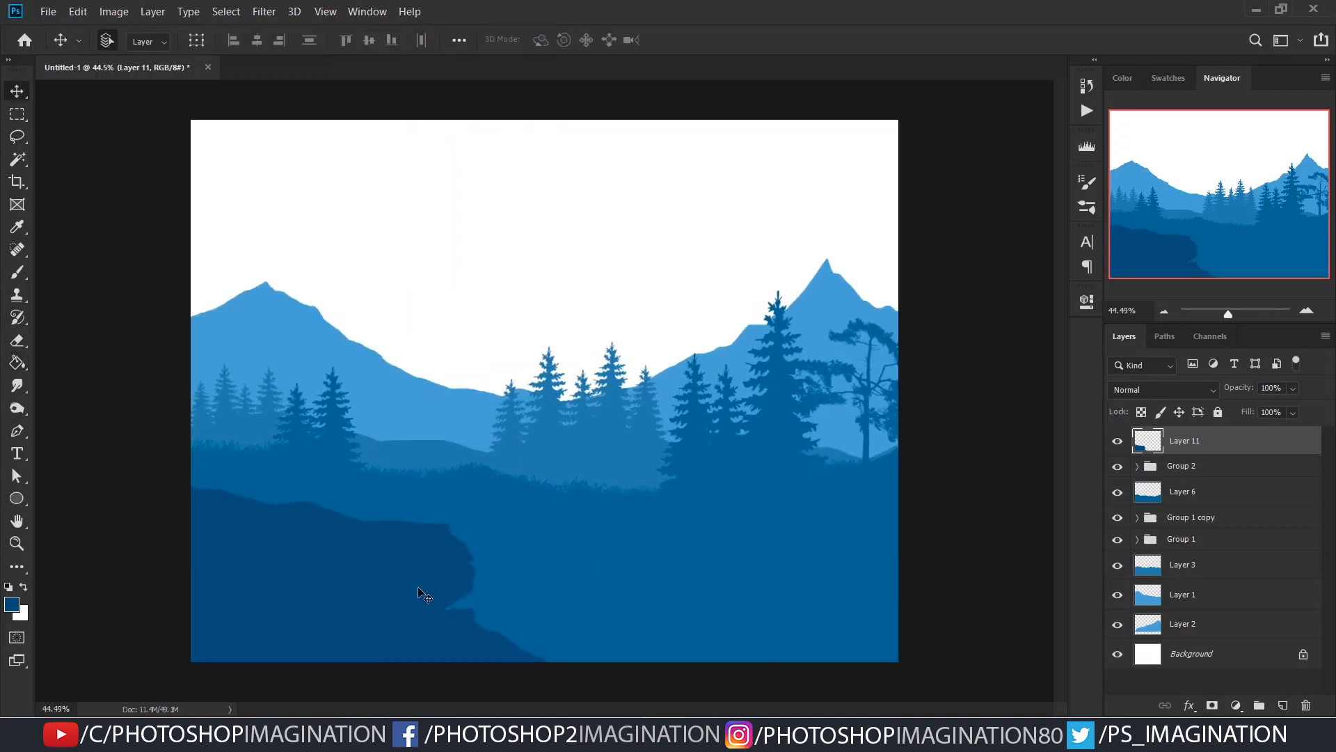
key(ctrl+t)
mouse_move(551, 569)
mouse_down()
mouse_move(582, 569)
mouse_move(513, 579)
mouse_move(534, 579)
mouse_up()
key(Return)
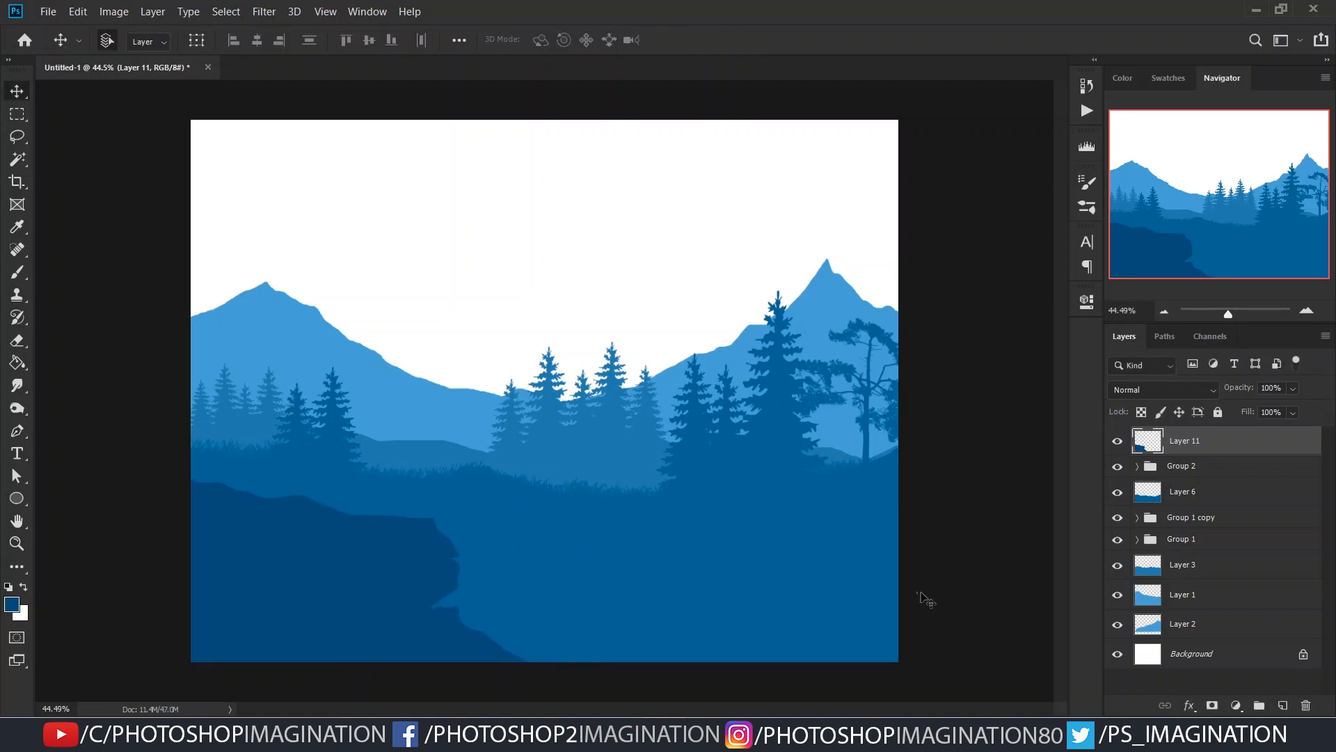
- Load the cliff as a selection, refill it with #235884 and deselect it
ctrl+click(1157, 446)
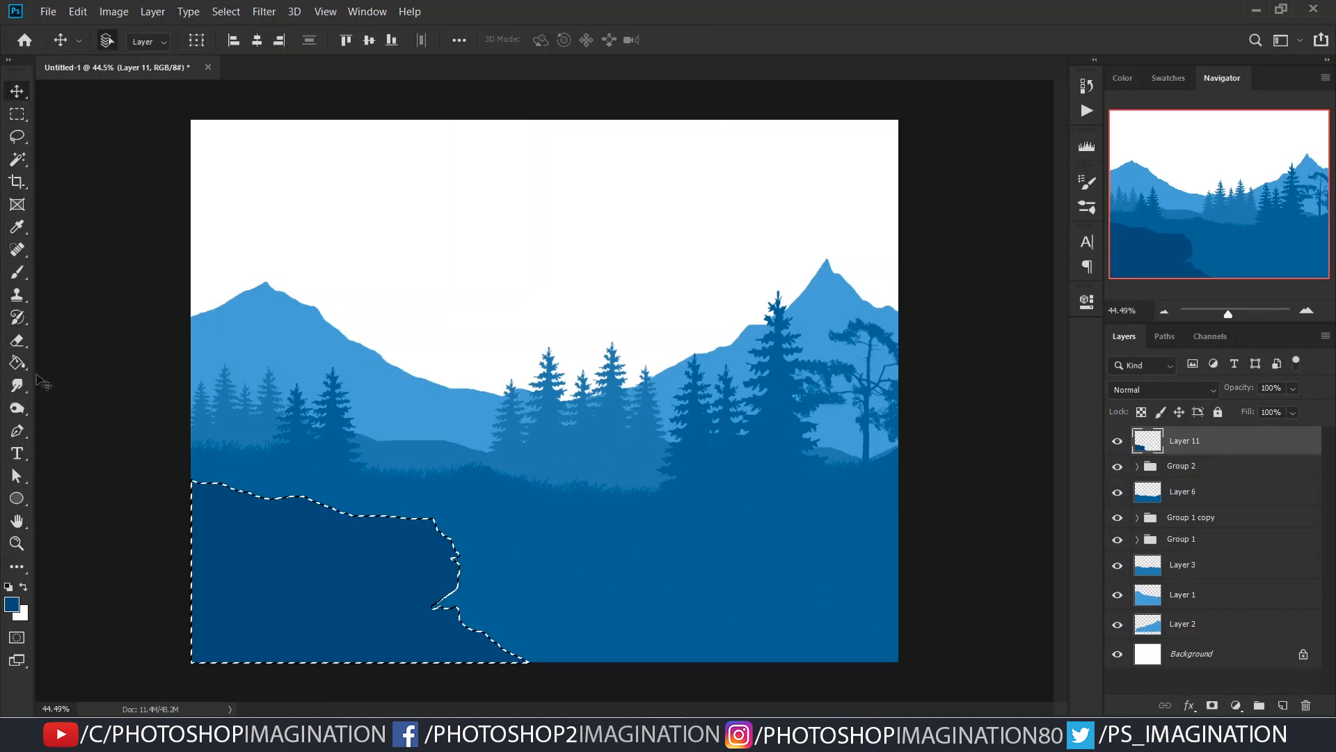
click(12, 603)
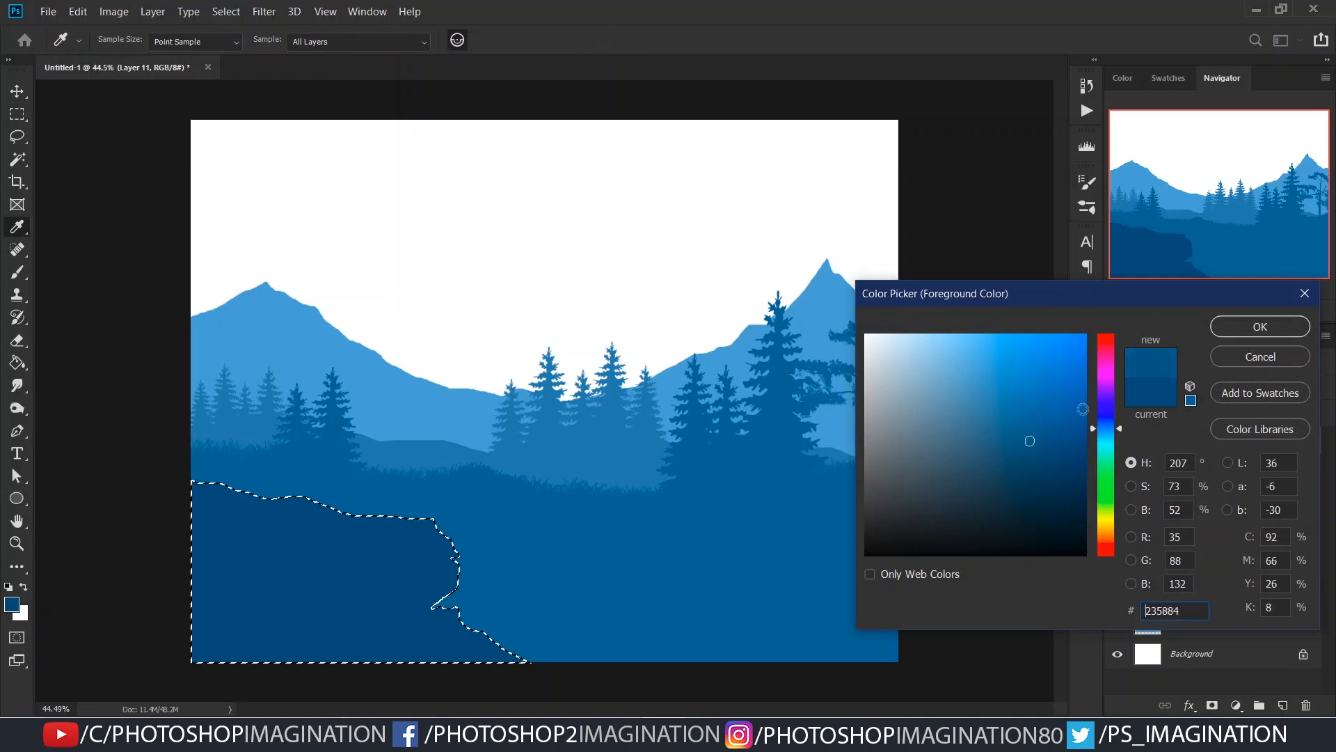
key(Return)
key(g)
click(396, 547)
key(ctrl+d)
scroll(628, 475, down, 2)
scroll(724, 498, up, 2)
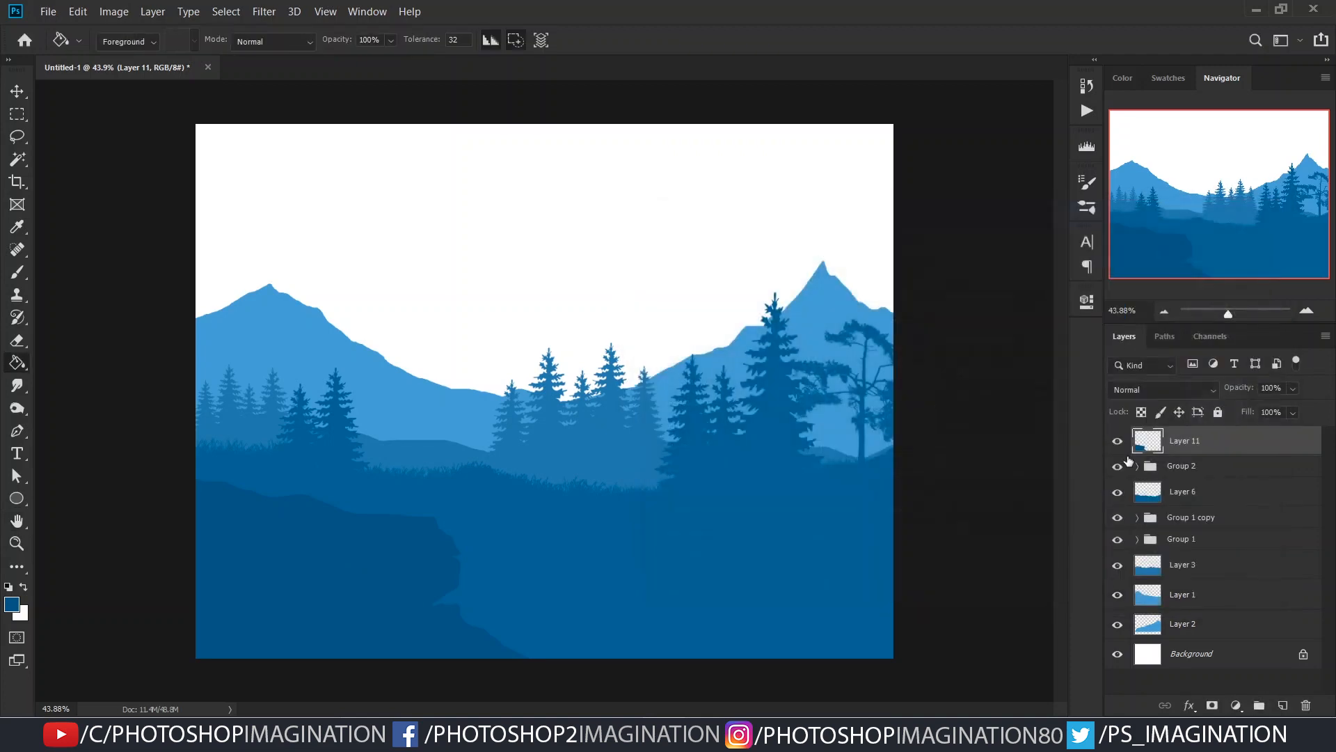
- Reload the cliff selection, refill it with a darker blue than #235884 and deselect it
ctrl+click(1147, 440)
click(12, 603)
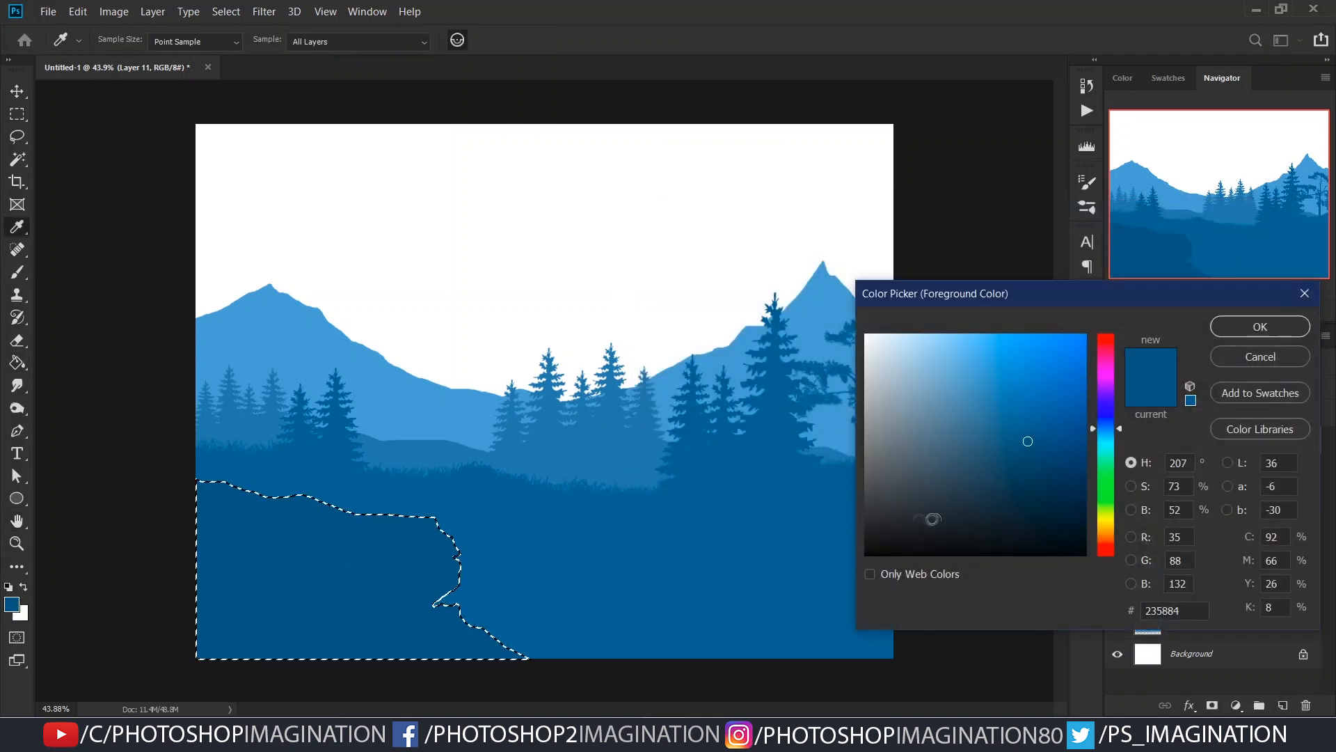
click(1258, 327)
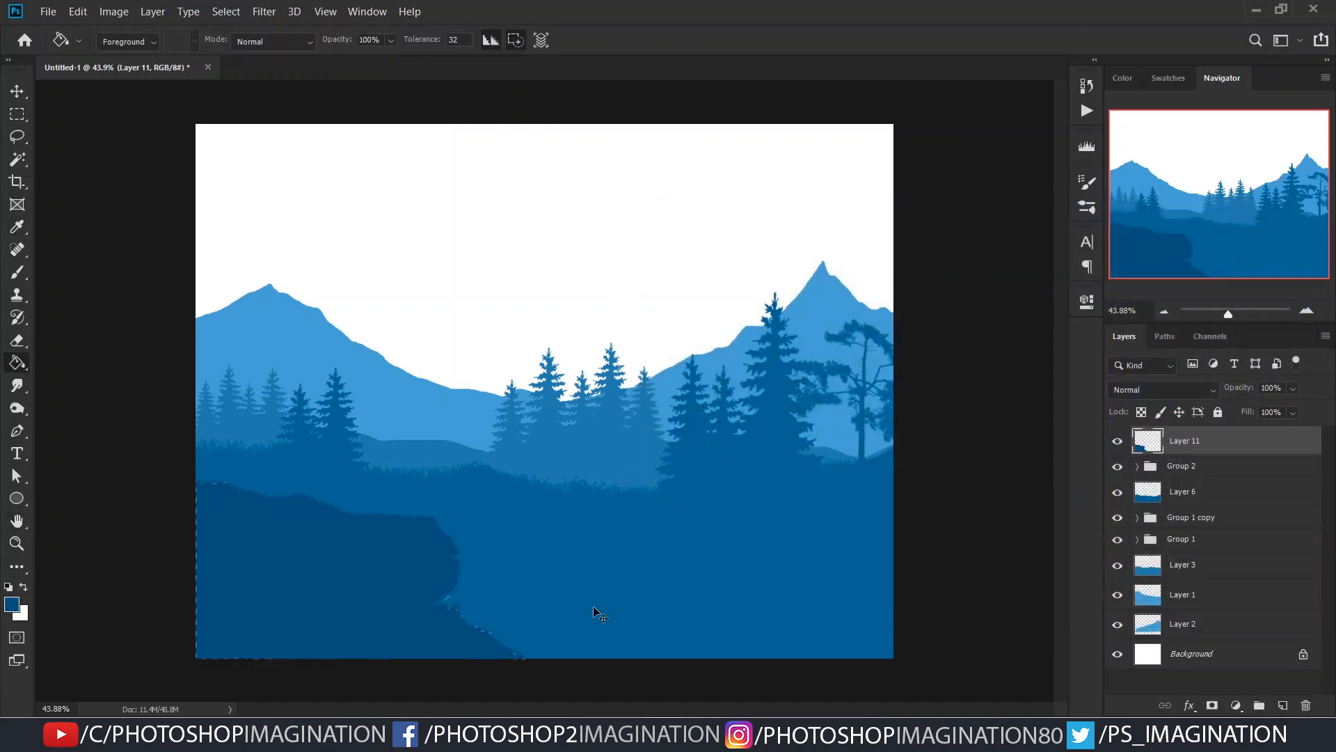
key(ctrl+d)
scroll(579, 551, up, 1)
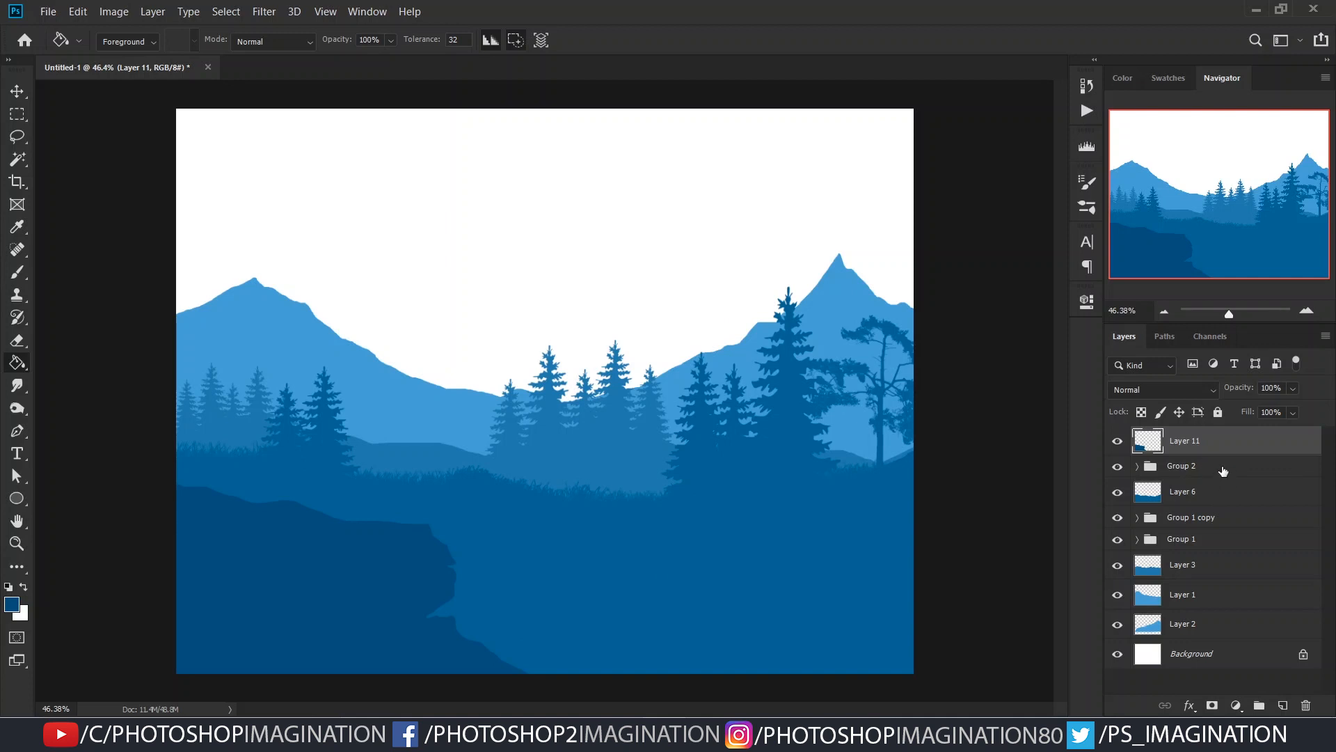
- Add a layer above Group 2 and lasso a hill rising from the lower centre to the image's right edge
click(1223, 472)
click(1282, 705)
key(l)
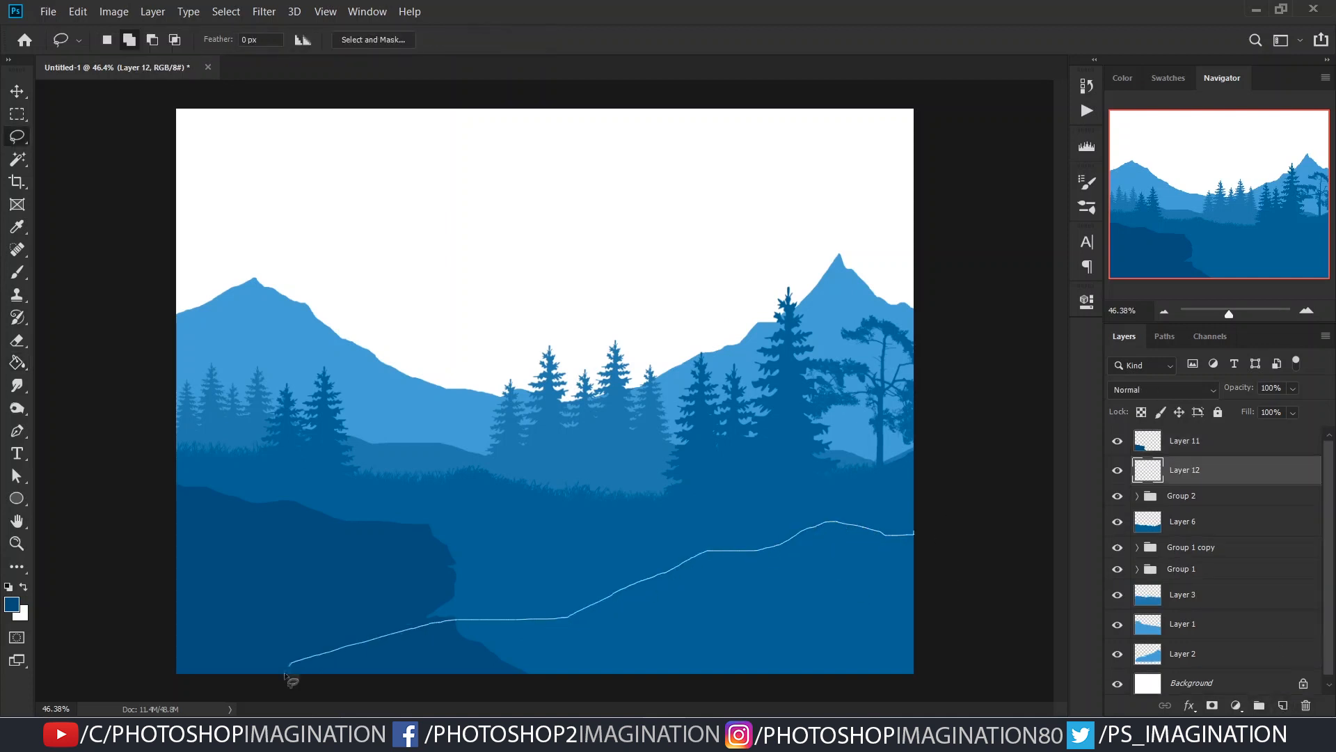
drag(914, 674, 965, 549)
- Fill the lassoed hill with a blue between the ground and cliff tones, and deselect it
key(g)
alt+click(528, 585)
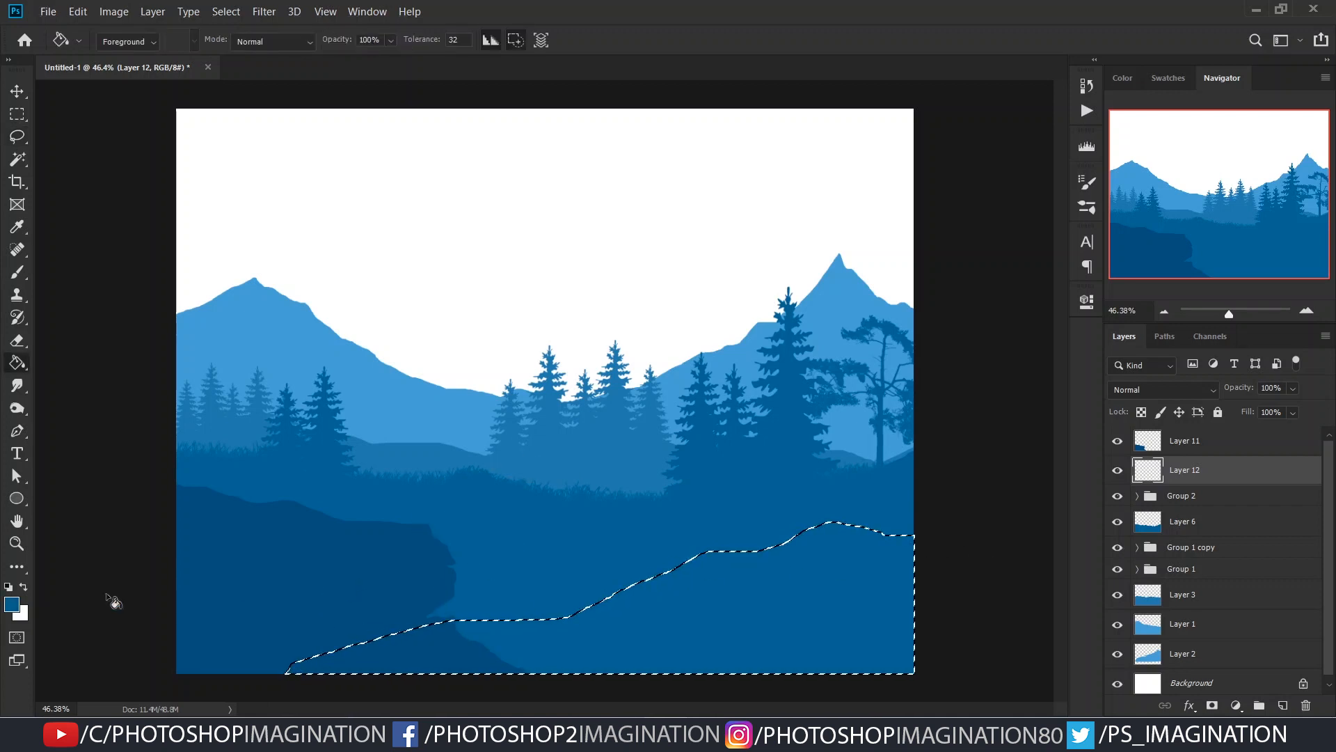
click(12, 604)
drag(1025, 436, 1025, 439)
key(Return)
click(893, 657)
key(ctrl+d)
alt+click(787, 583)
drag(787, 583, 972, 600)
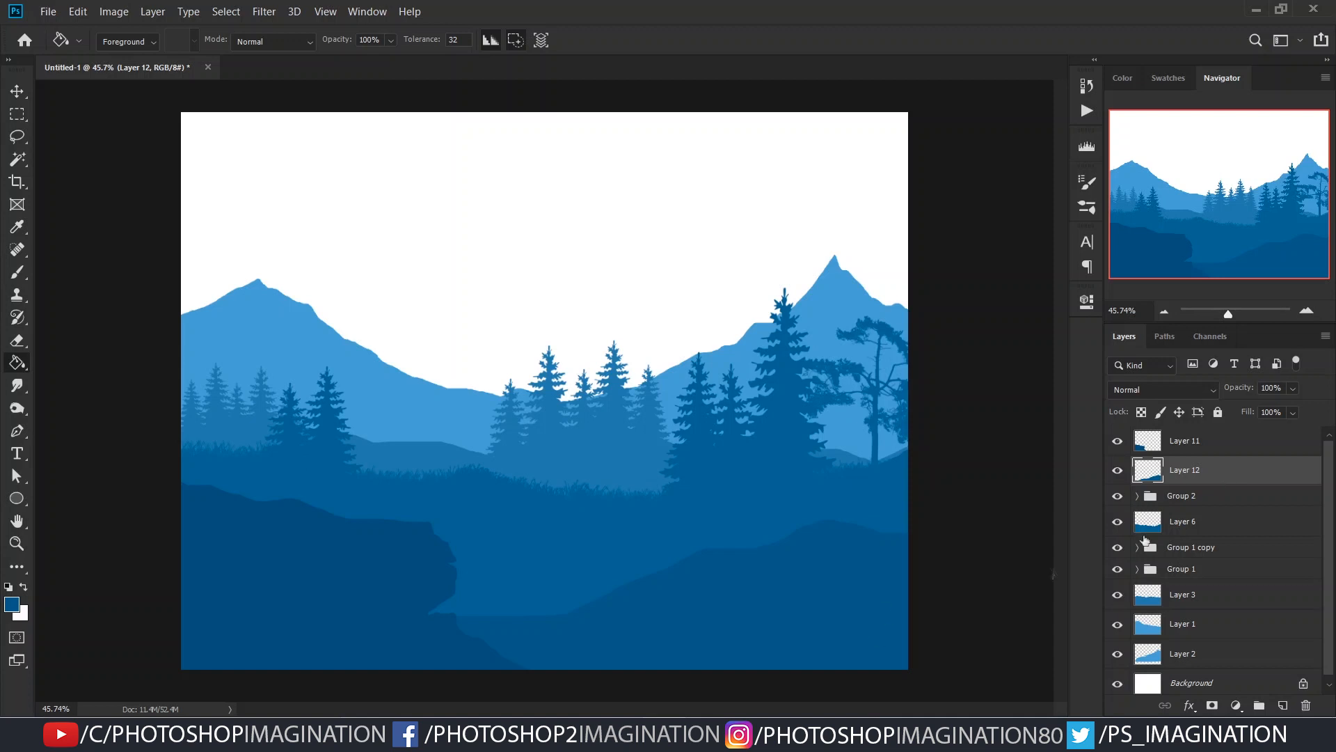
- Load the right-hand hill as a selection, refill it with #20547f and deselect it
click(11, 604)
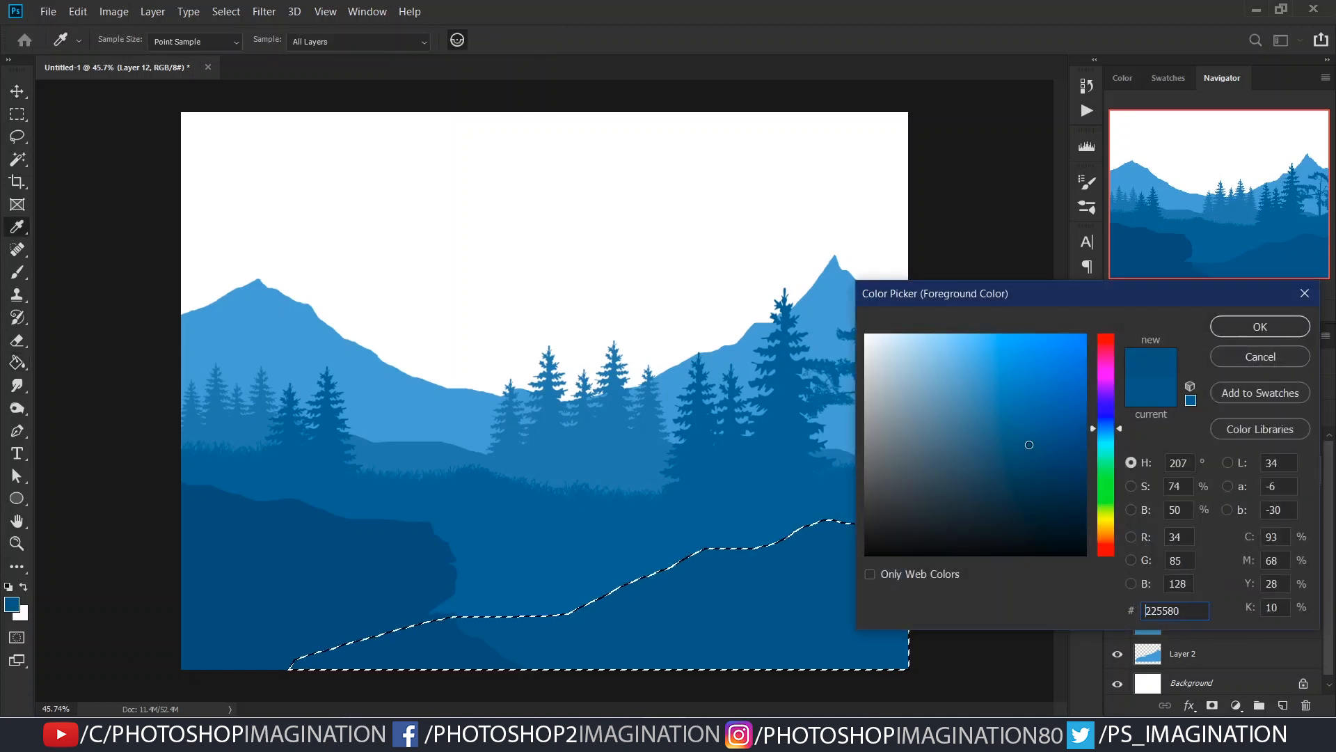
click(1232, 333)
click(816, 648)
key(ctrl+d)
drag(791, 599, 765, 588)
- Reload the right-hand hill's selection, refill it with a slightly lighter blue than the cliff and deselect it
double_click(1173, 479)
key(Escape)
ctrl+click(1147, 470)
key(i)
click(12, 604)
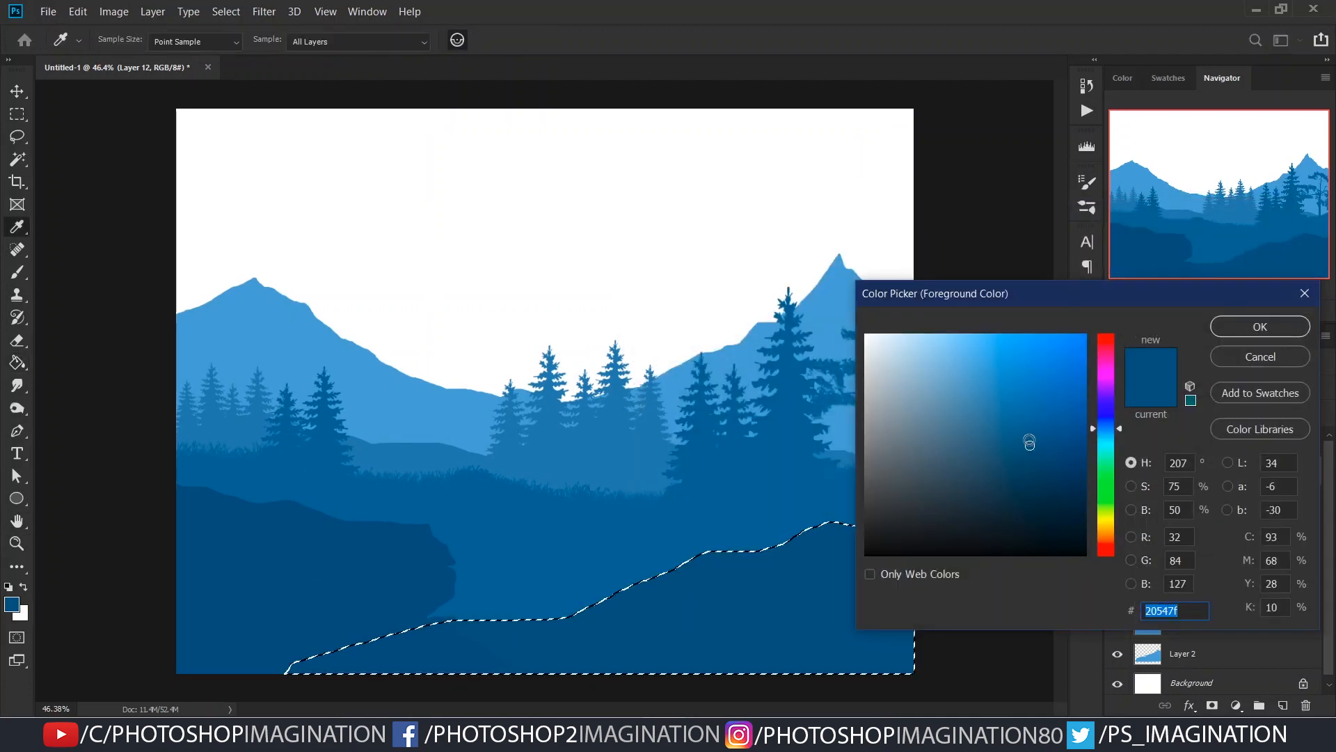
key(Return)
key(g)
key(ctrl+d)
drag(895, 544, 646, 561)
- Add a layer above the cliff's Layer 11 and choose a pine tree brush
click(1209, 448)
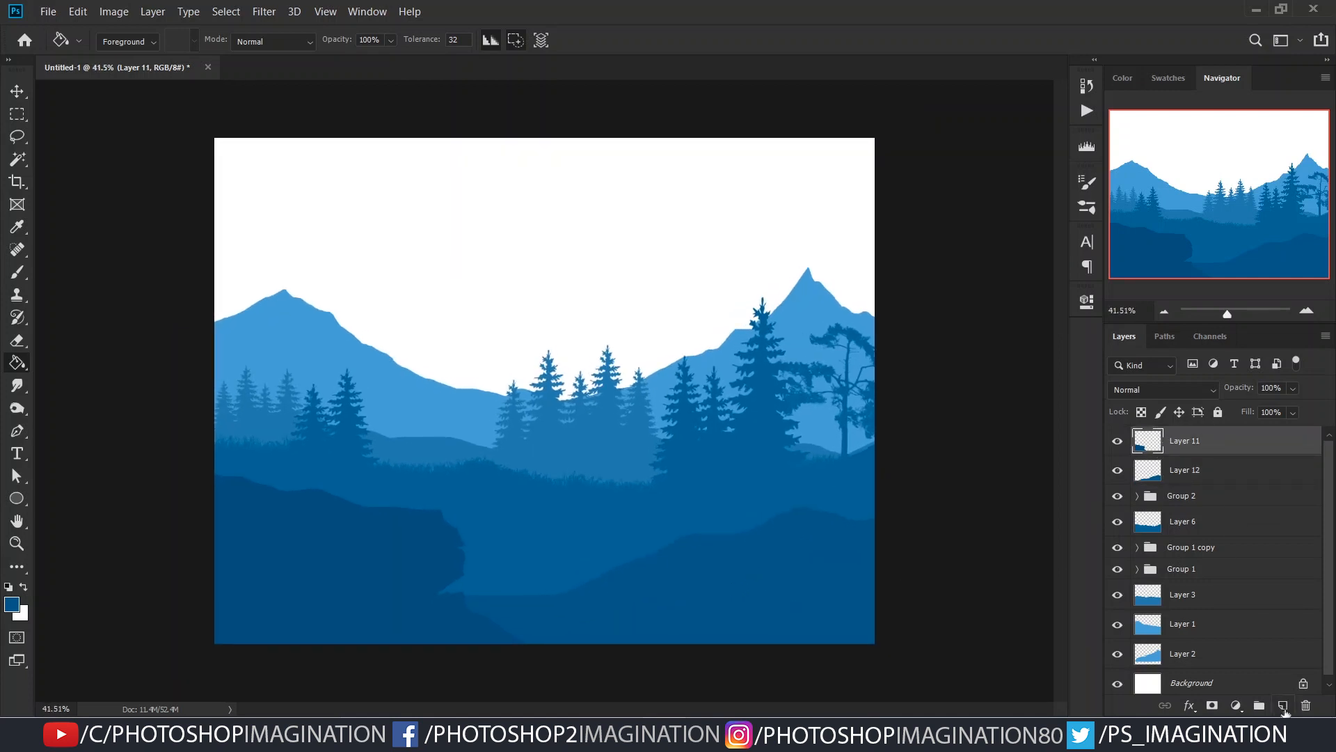
click(1283, 705)
key(b)
right_click(619, 557)
scroll(728, 625, down, 15)
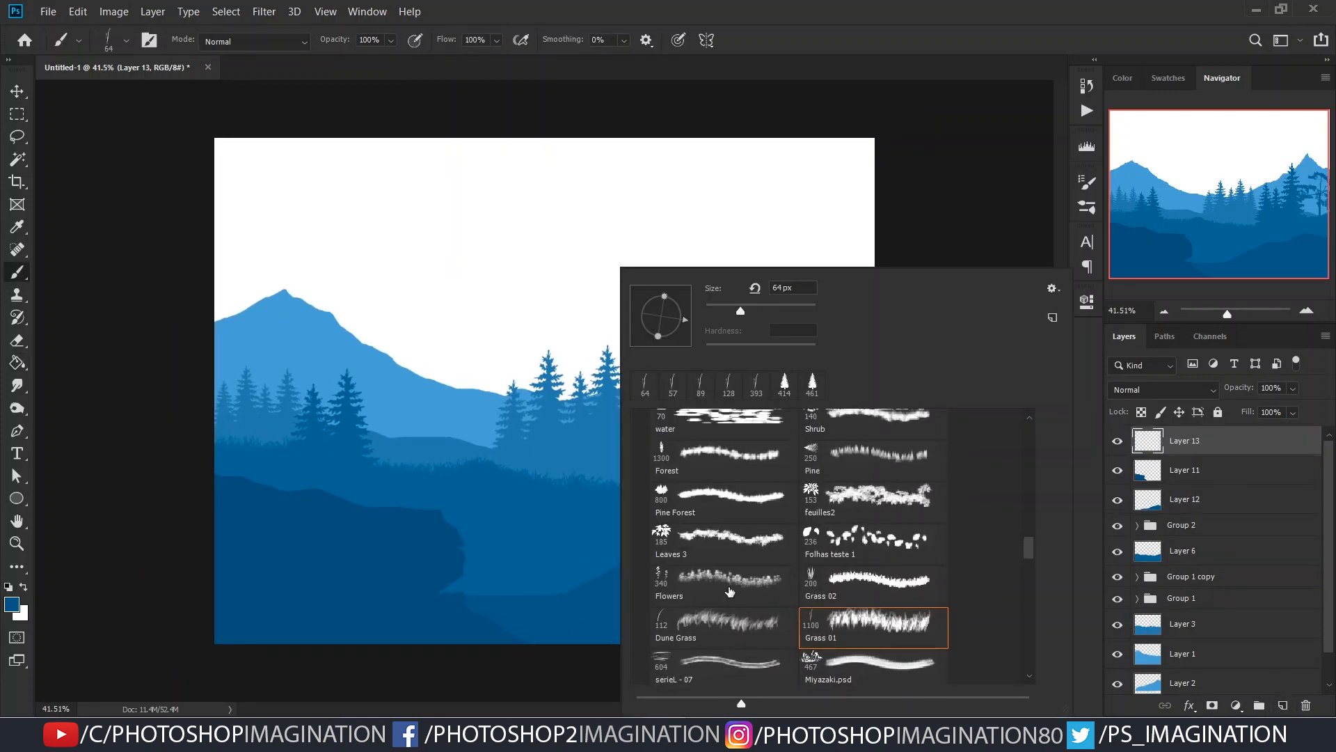
scroll(863, 559, down, 3)
click(749, 509)
key(Return)
- Try stamping pines in the gap between the cliff and the right-hand hill, and undo them
mouse_move(597, 421)
mouse_down()
mouse_move(574, 436)
mouse_move(553, 564)
mouse_move(593, 556)
mouse_move(533, 557)
mouse_move(498, 575)
mouse_up()
click(520, 562)
key(ctrl+z)
click(527, 568)
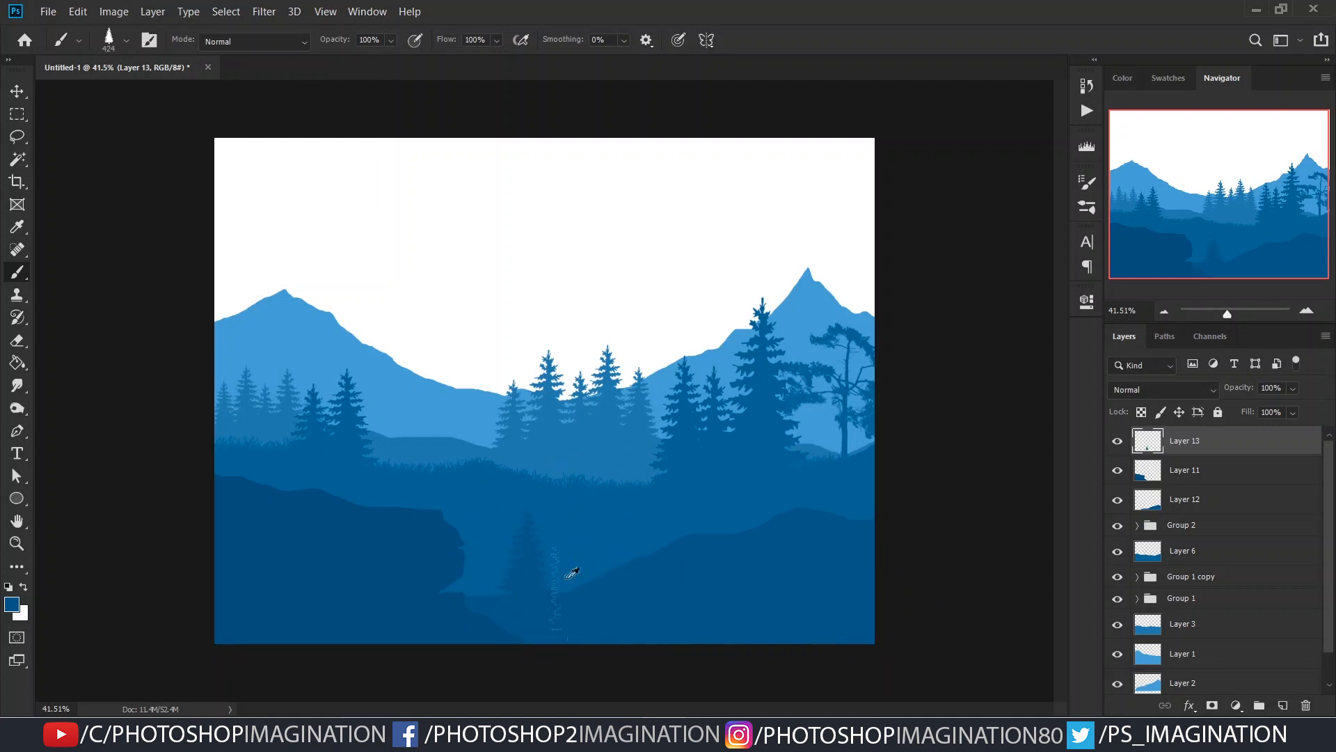
click(561, 575)
key(ctrl+z)
key(ctrl+z)
- Try stamping a cluster of larger pines beside the cliff, and undo the stamps
drag(530, 529, 608, 532)
drag(547, 522, 511, 528)
click(543, 542)
mouse_move(593, 543)
mouse_down()
mouse_move(573, 544)
mouse_move(602, 545)
mouse_move(633, 508)
mouse_up()
click(590, 541)
click(618, 544)
click(632, 516)
key(ctrl+z)
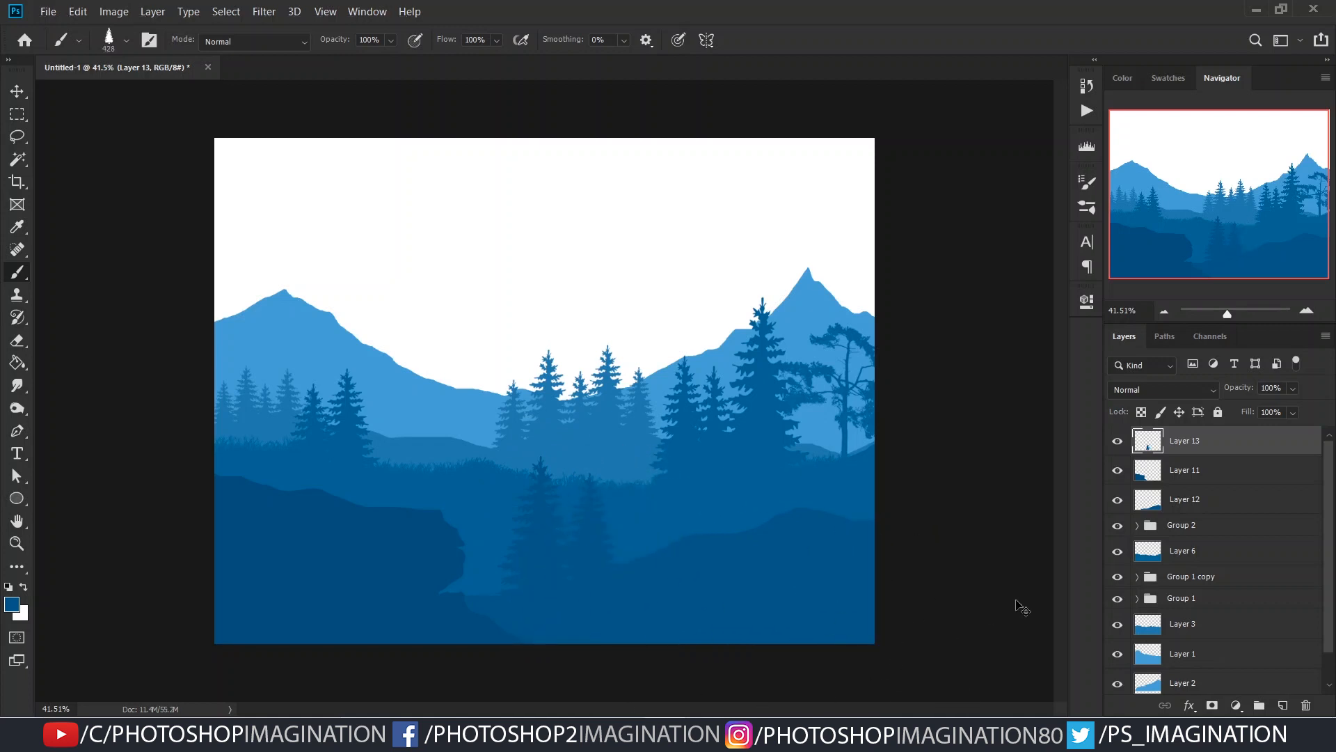
- Stamp a single pine beside the cliff, duplicate it to the right and enlarge the copy
click(560, 553)
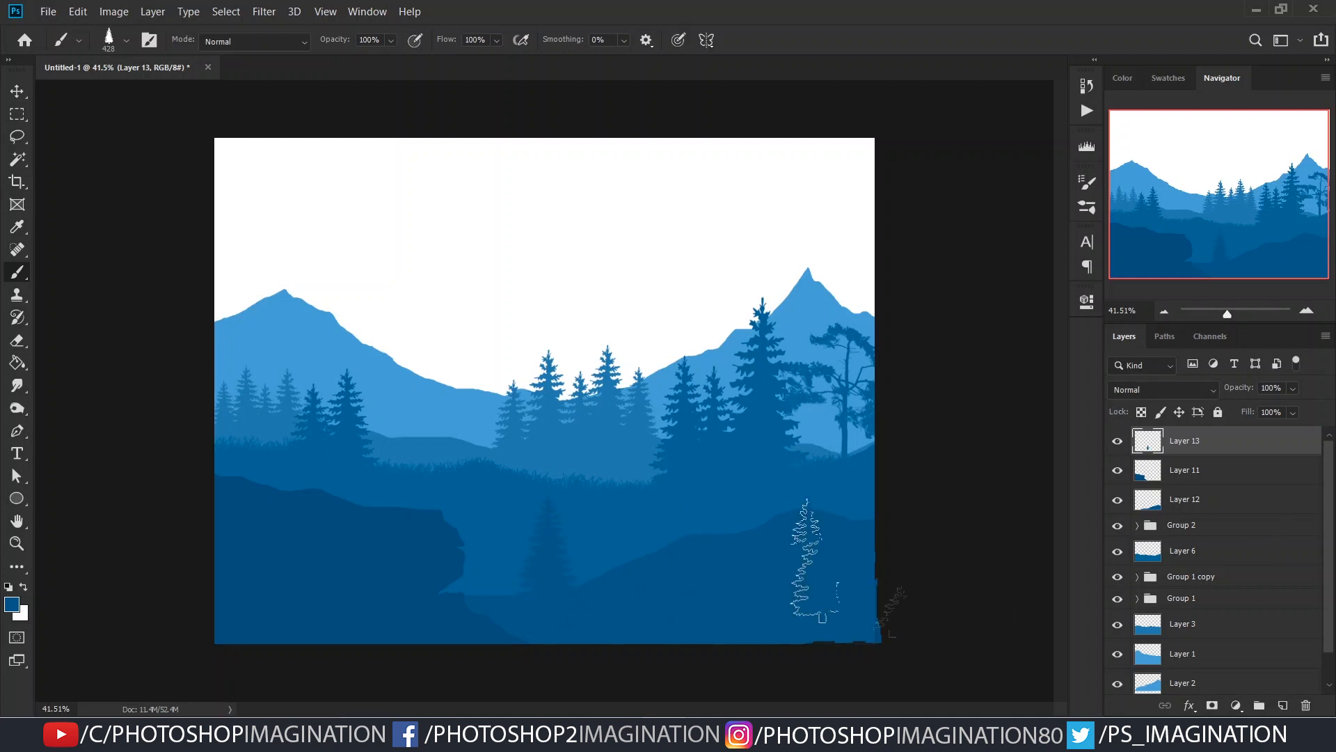
key(v)
mouse_move(573, 554)
mouse_down()
mouse_move(594, 545)
mouse_move(596, 558)
mouse_up()
key(ctrl+t)
drag(617, 477, 631, 449)
key(Return)
- Duplicate the enlarged pine to the right and scale the new copy down
drag(601, 554, 637, 558)
key(ctrl+t)
drag(673, 463, 653, 525)
key(Return)
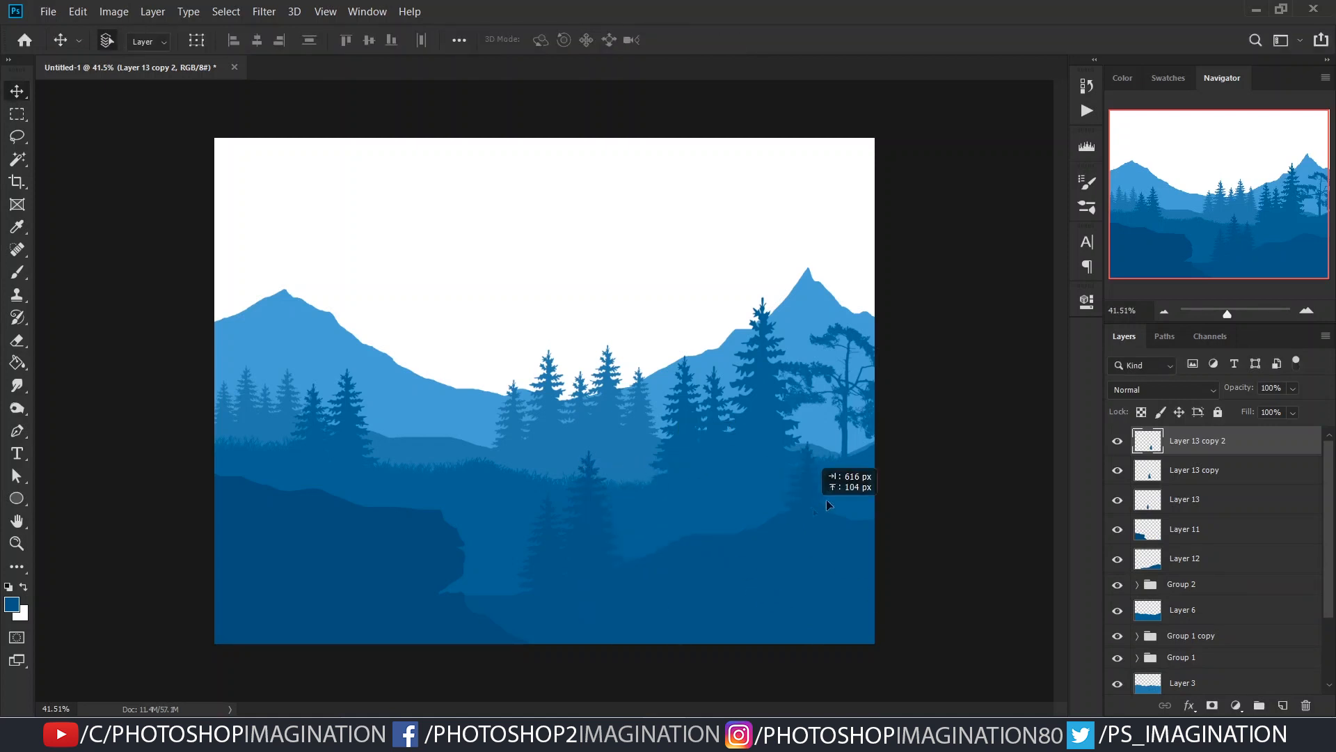
- Move the pines onto the right-hand hill, add a fourth copy and select all four pine layers
drag(859, 473, 867, 486)
drag(584, 559, 778, 479)
click(1182, 530)
shift+click(1197, 441)
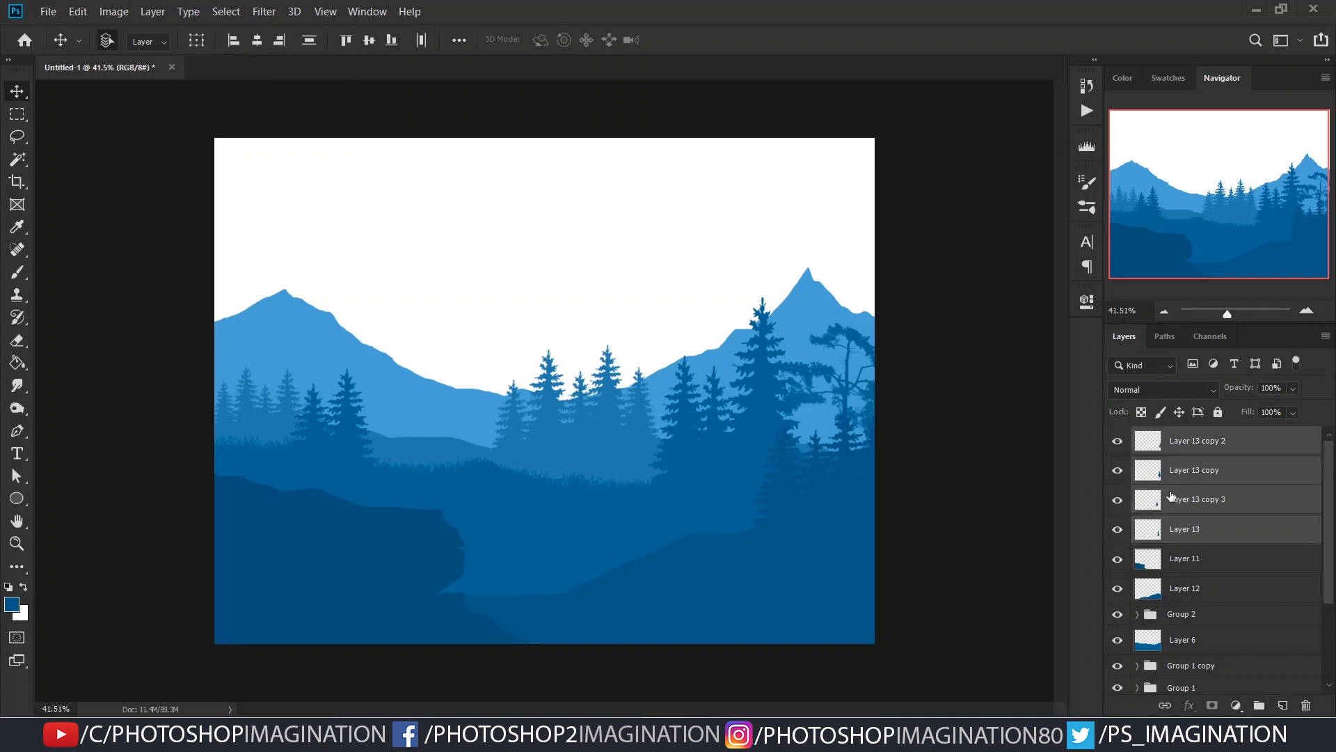
- Enlarge the four selected pines together and reposition them on the right-hand hill
key(ctrl+t)
drag(741, 407, 700, 369)
drag(853, 478, 822, 413)
key(Return)
- Reposition the individual pines along the right-hand hill and deselect their layers
drag(783, 469, 782, 423)
drag(741, 478, 739, 508)
drag(736, 519, 742, 519)
drag(866, 496, 876, 503)
drag(821, 449, 792, 467)
click(909, 506)
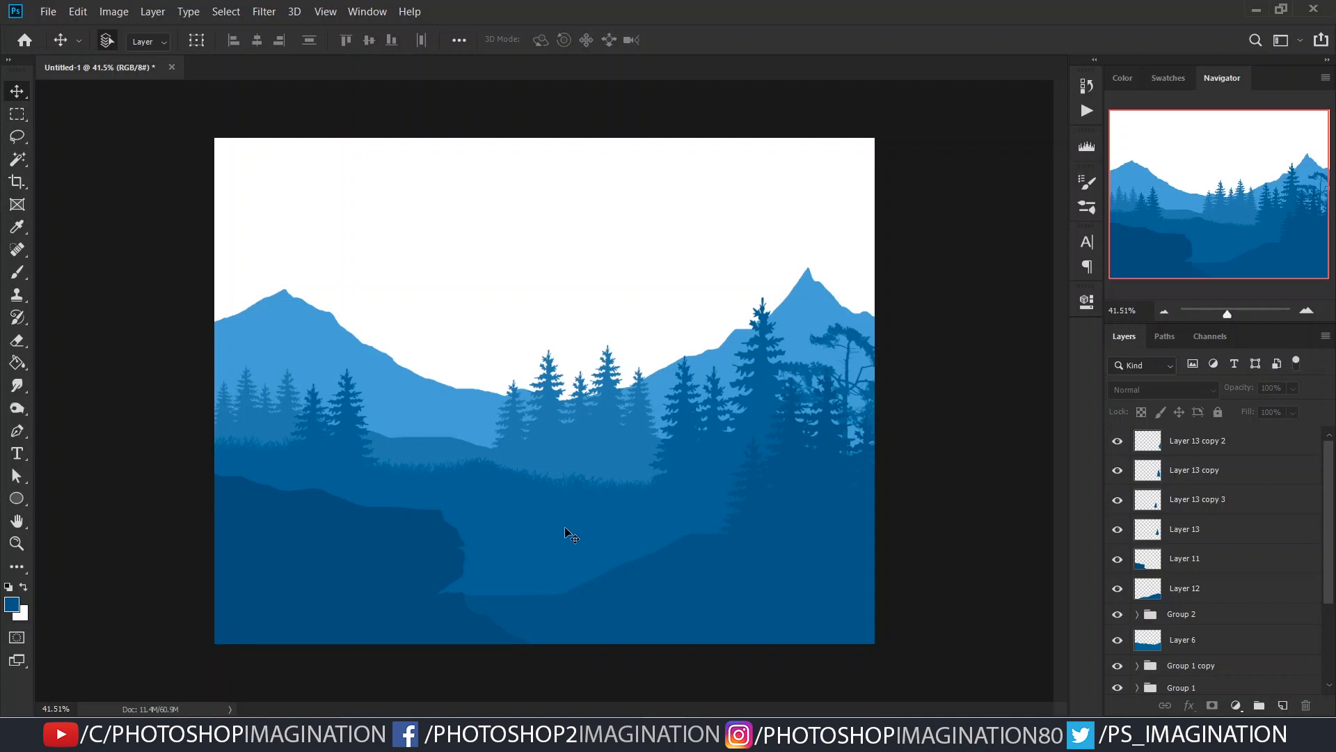
- Expand Group 2 to reach the layers of its midground trees
scroll(1188, 588, down, 3)
click(1149, 534)
mouse_move(676, 445)
mouse_down()
mouse_move(671, 461)
mouse_move(677, 444)
mouse_up()
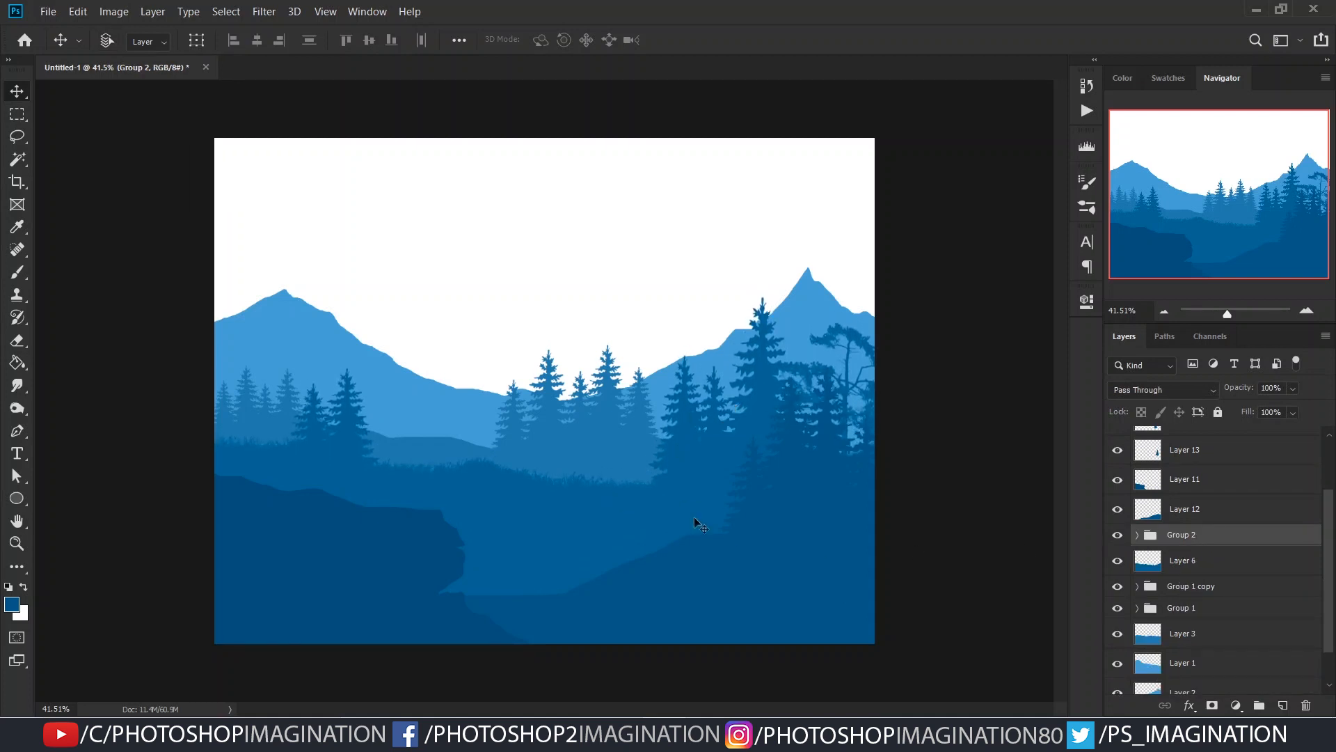
ctrl+click(957, 466)
ctrl+click(700, 432)
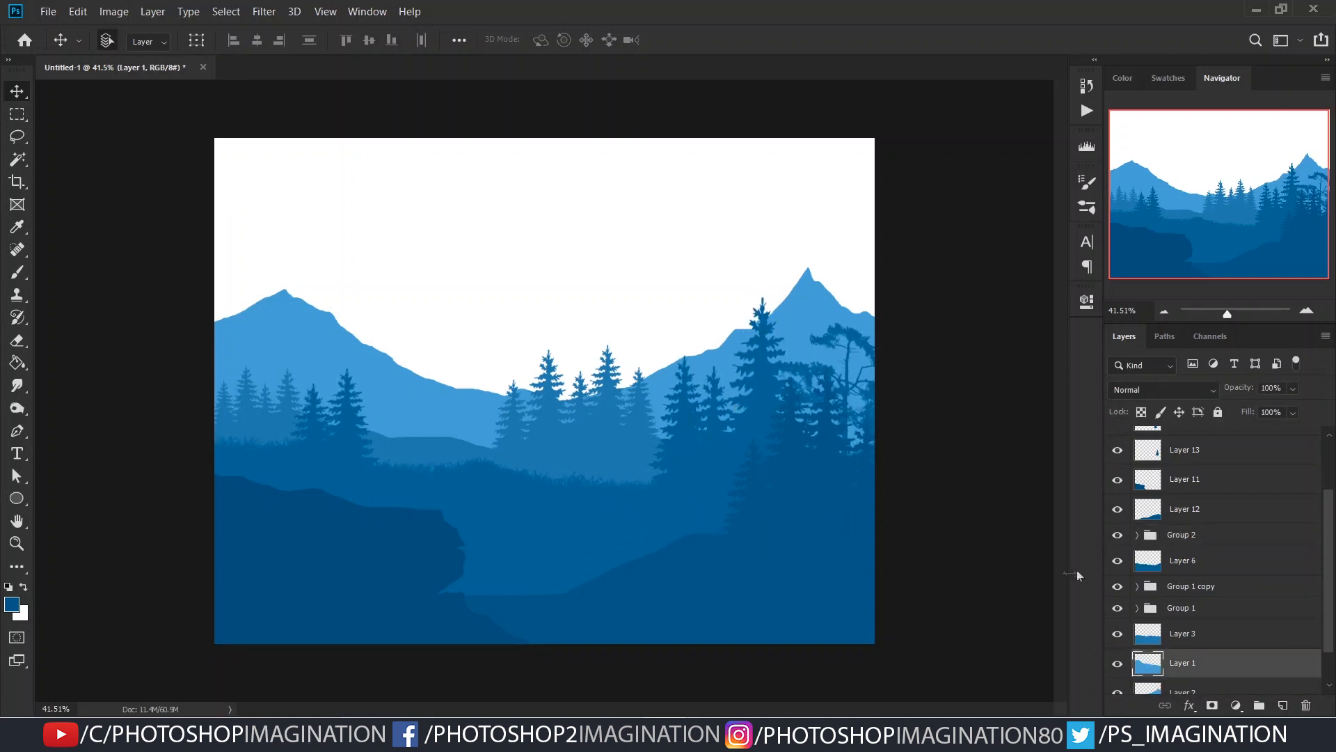
scroll(1185, 575, down, 3)
ctrl+click(692, 466)
scroll(1192, 562, down, 1)
click(1201, 604)
scroll(1201, 557, up, 1)
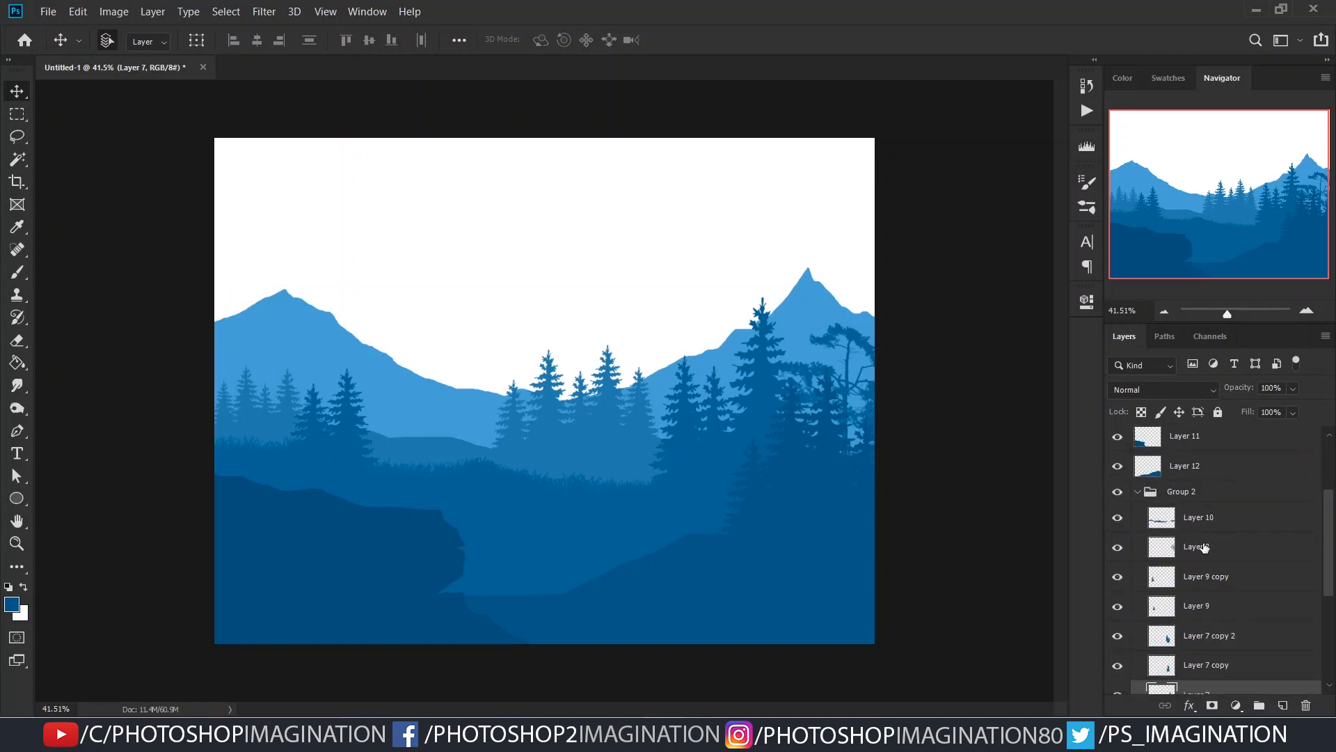
- Lower Group 2's trees on the image's right side slightly and move the left-side pines farther apart
shift+click(1201, 547)
drag(686, 448, 686, 457)
ctrl+click(1007, 478)
drag(758, 364, 759, 378)
ctrl+click(678, 436)
drag(711, 438, 681, 459)
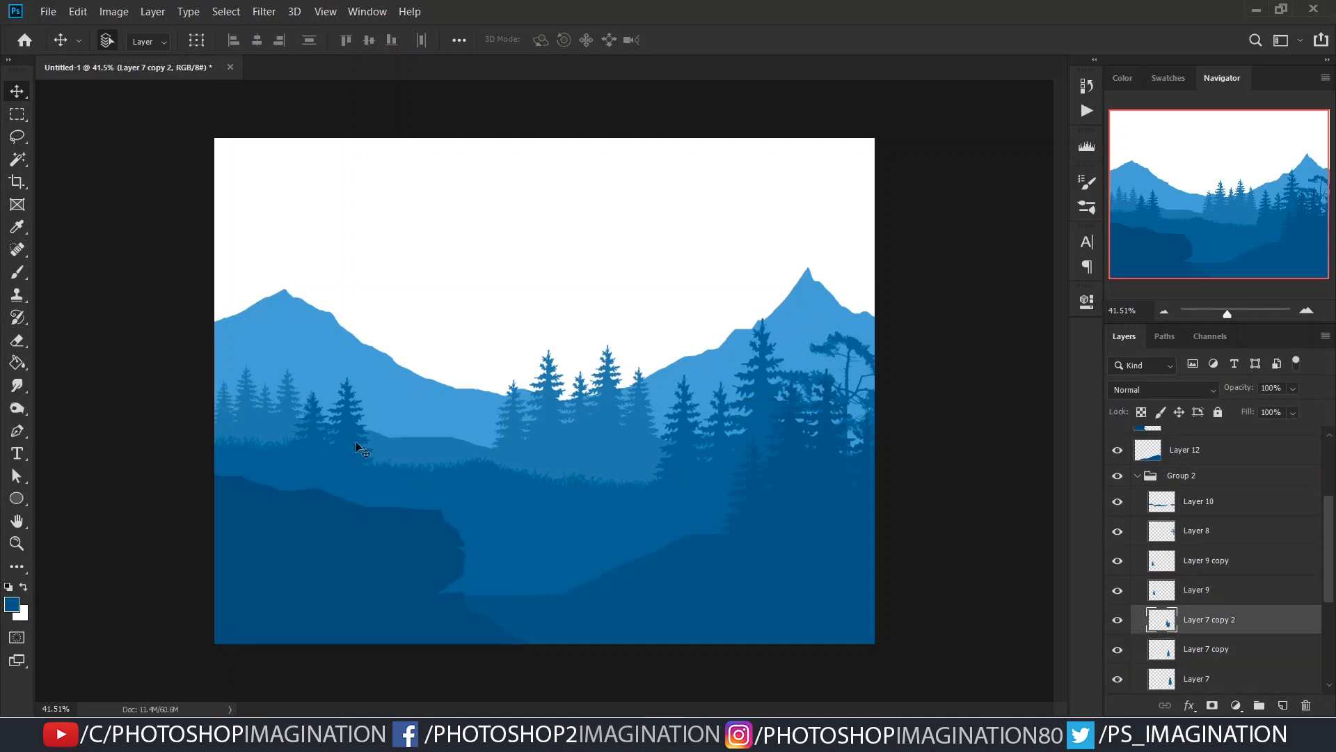
drag(357, 438, 366, 438)
ctrl+click(320, 428)
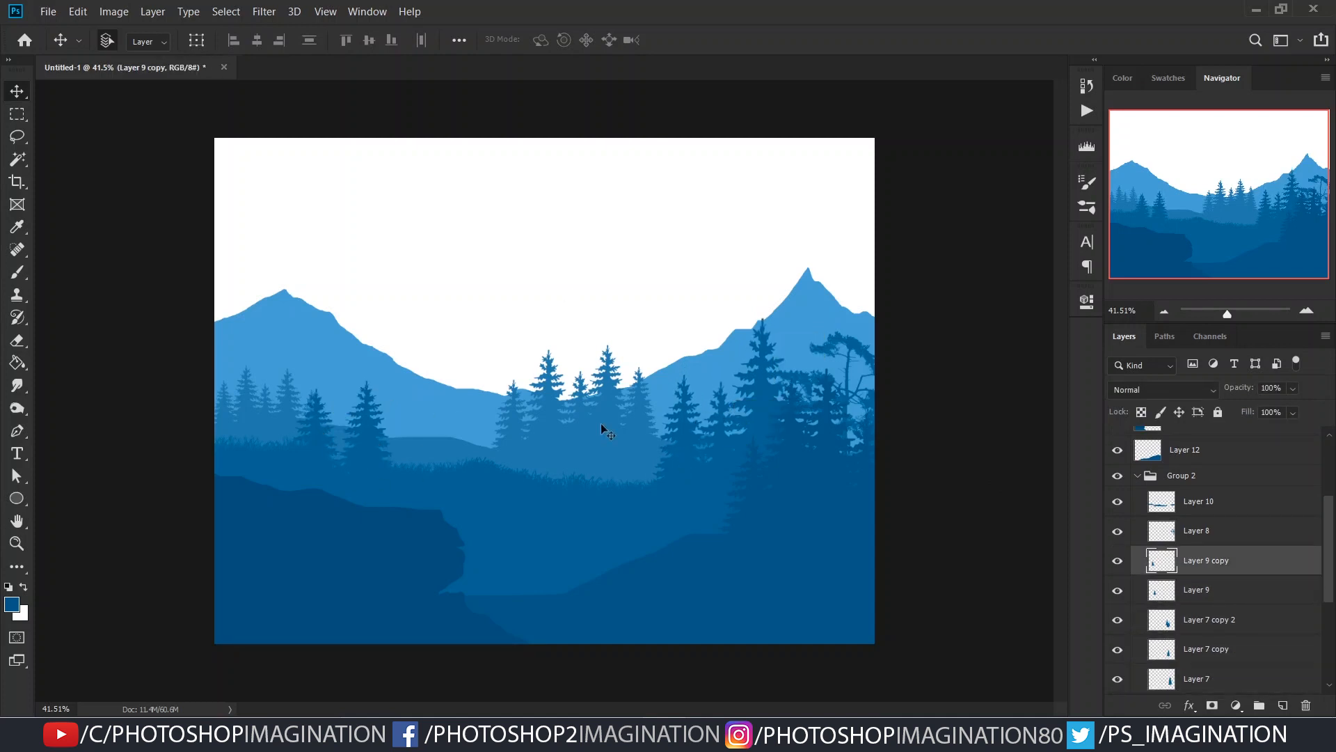
- Scale down the distant central pines in Group 1 and reposition them on their hill
scroll(1224, 540, down, 5)
click(1169, 559)
click(1116, 560)
click(1116, 559)
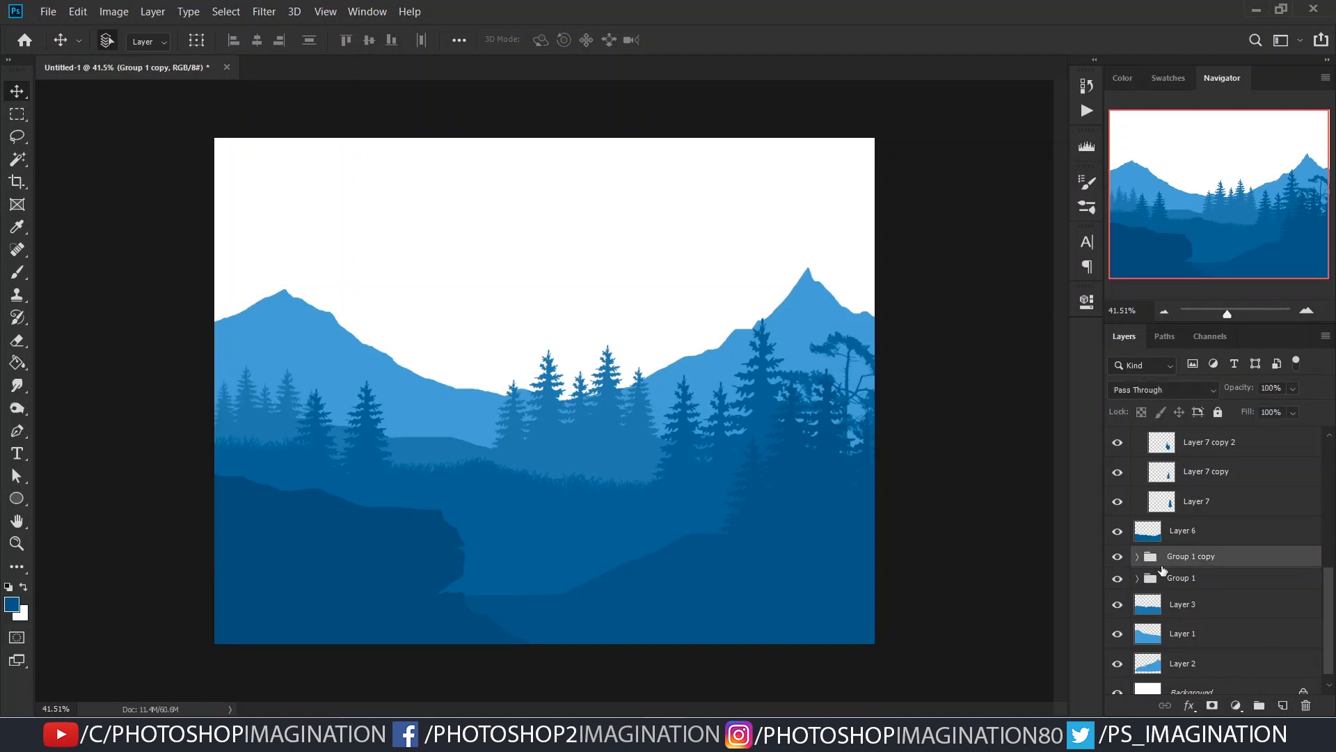
click(1159, 582)
click(1115, 581)
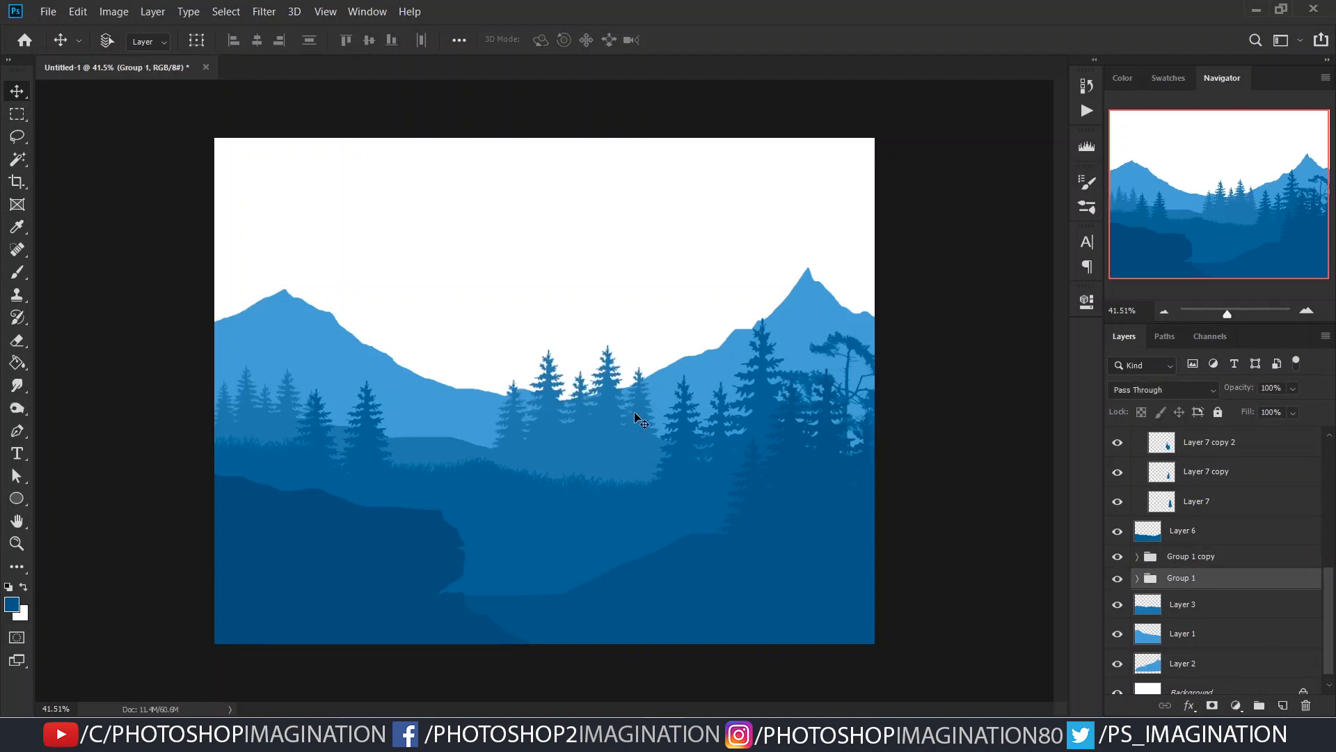
key(ctrl+t)
drag(657, 353, 639, 376)
mouse_move(601, 441)
mouse_down()
mouse_move(585, 370)
mouse_move(592, 437)
mouse_up()
key(Return)
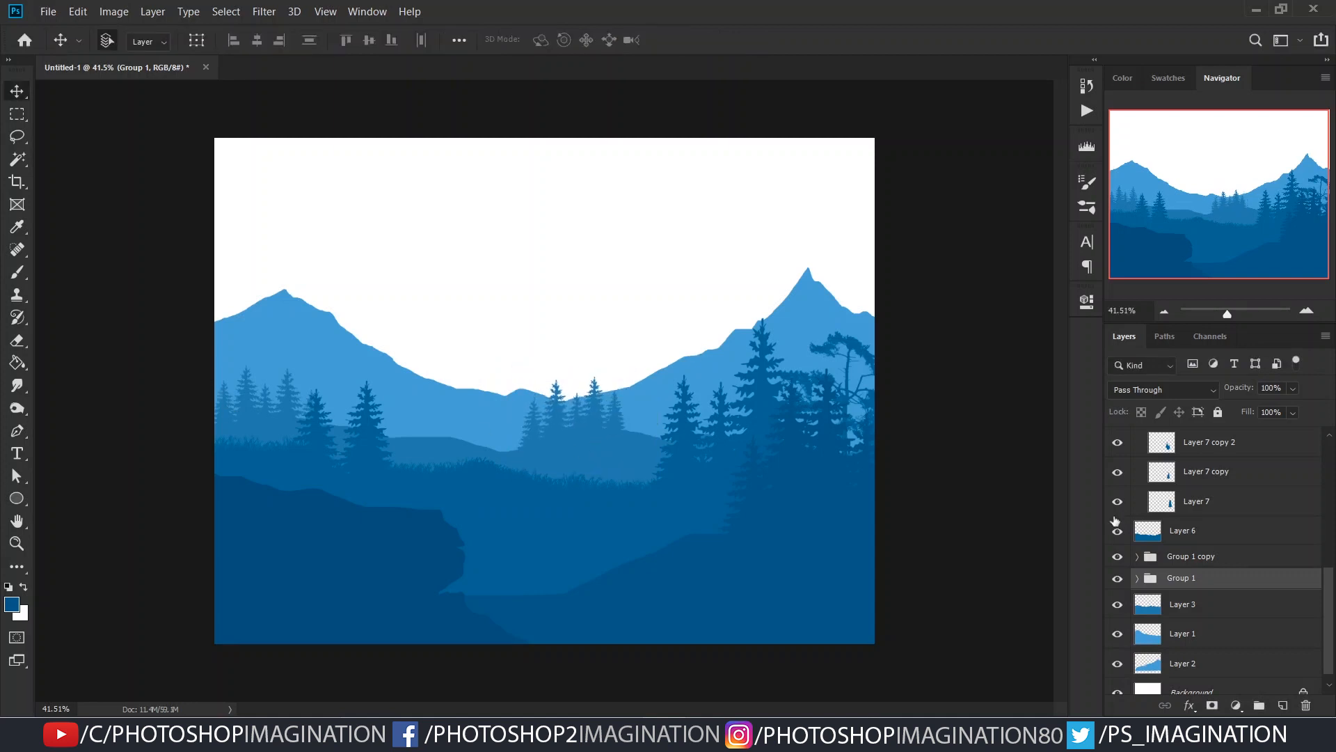
- Adjust the distant left-side pines in Group 1 copy slightly with a free transform
click(1155, 557)
key(ctrl+t)
drag(298, 401, 298, 396)
key(Return)
click(925, 452)
drag(613, 494, 702, 546)
scroll(1245, 567, up, 4)
scroll(1262, 564, down, 4)
- Add a layer mask to the left mountain's Layer 1 and choose a rough rock texture brush
click(337, 359)
scroll(1179, 597, down, 1)
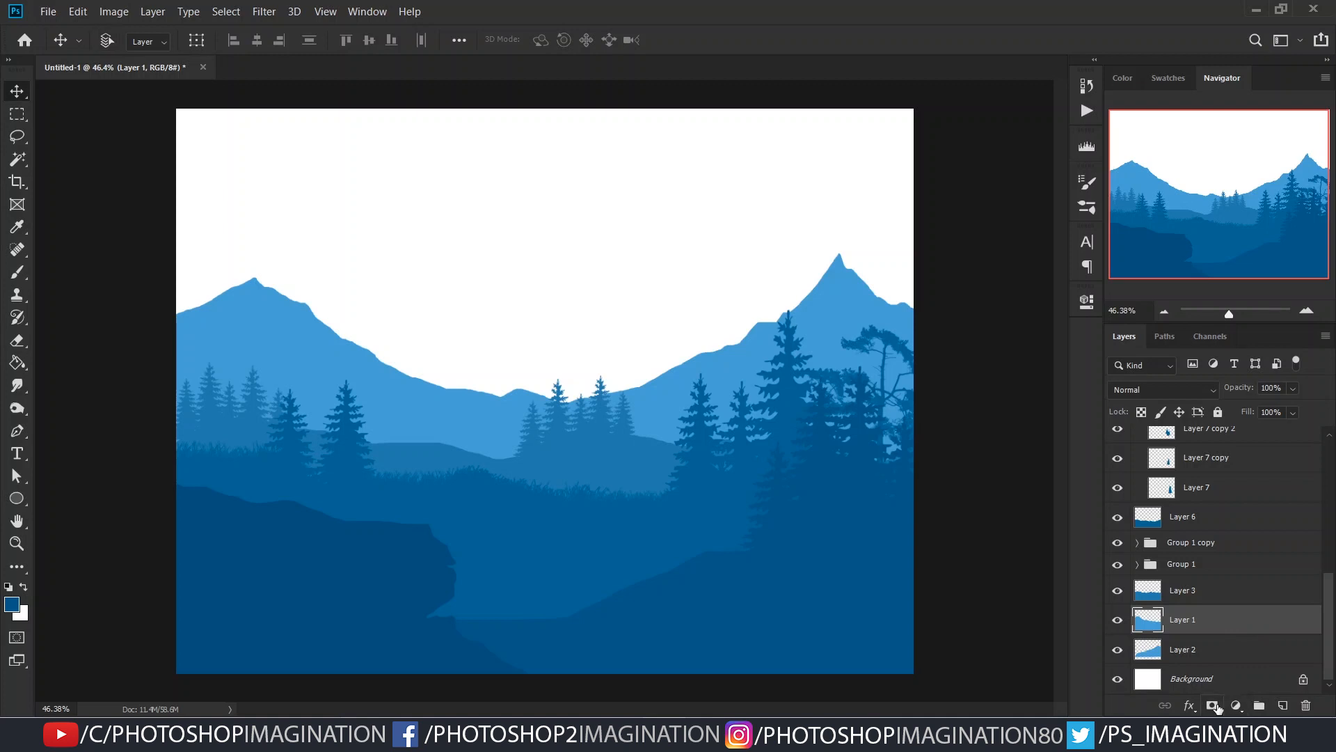
key(b)
right_click(499, 307)
drag(909, 565, 910, 582)
key(v)
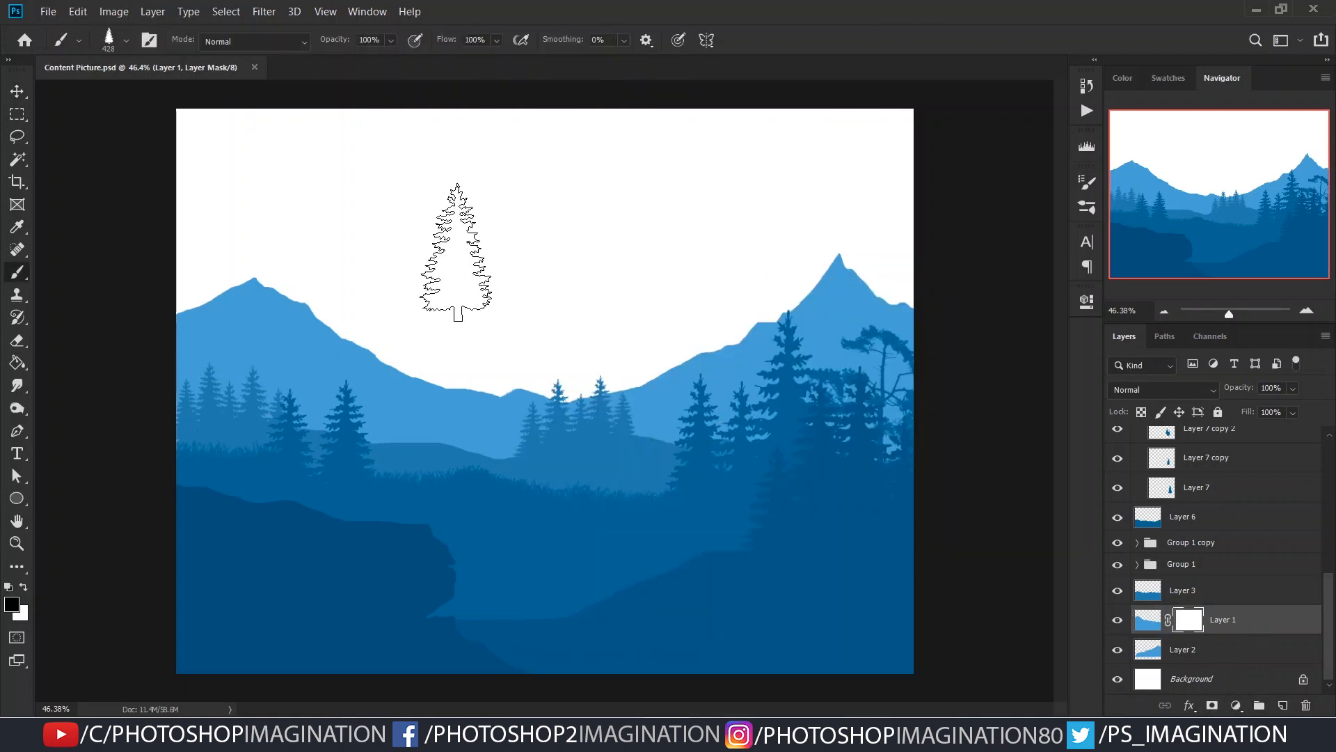
right_click(456, 252)
drag(874, 597, 875, 503)
click(595, 543)
- Try painting rocky texture into the left mountain's mask around the peak, and delete the mask
click(265, 289)
click(264, 290)
key(ctrl+z)
drag(280, 302, 308, 303)
click(247, 275)
key(ctrl+z)
click(265, 268)
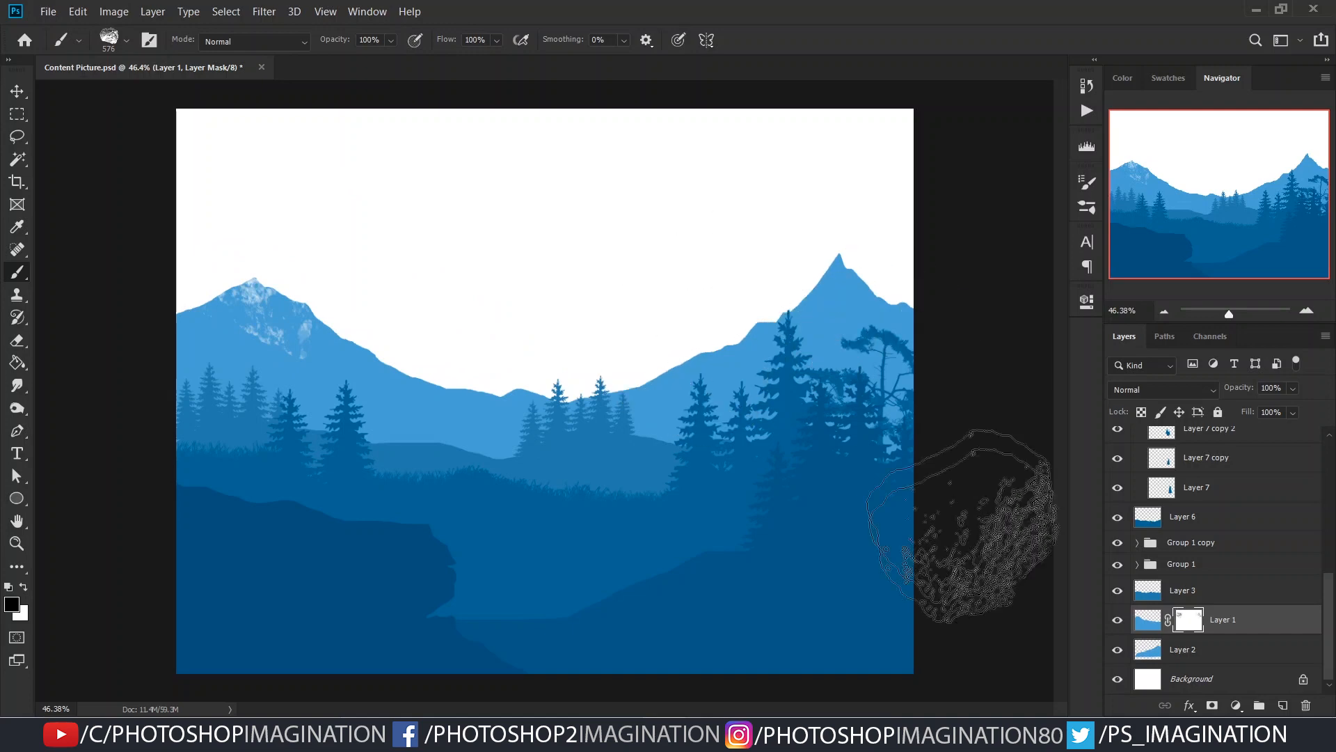
key(ctrl+z)
right_click(1197, 627)
click(1204, 495)
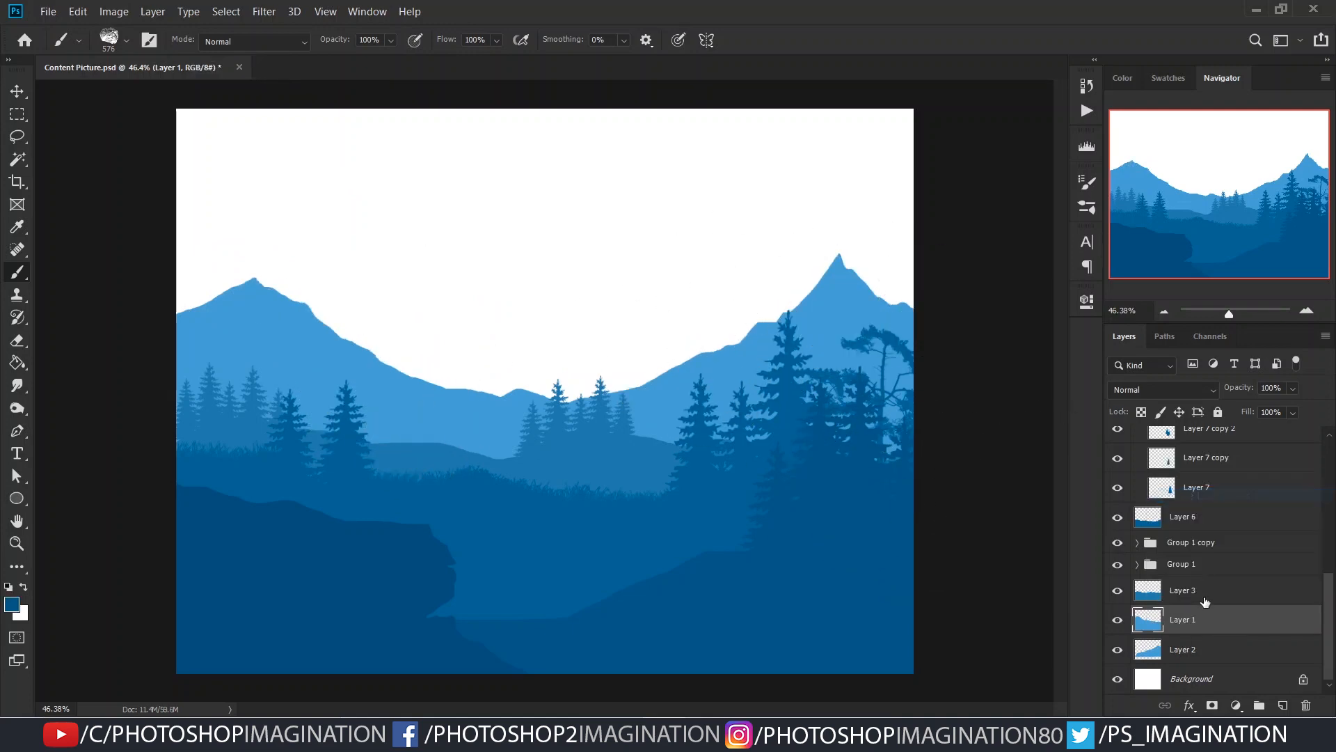
- Add a layer clipped to Layer 1 and stamp white rocky snow texture around the left mountain's peak
alt+click(1231, 634)
click(23, 587)
click(271, 286)
click(207, 288)
key(ctrl+z)
drag(309, 292, 282, 293)
click(210, 303)
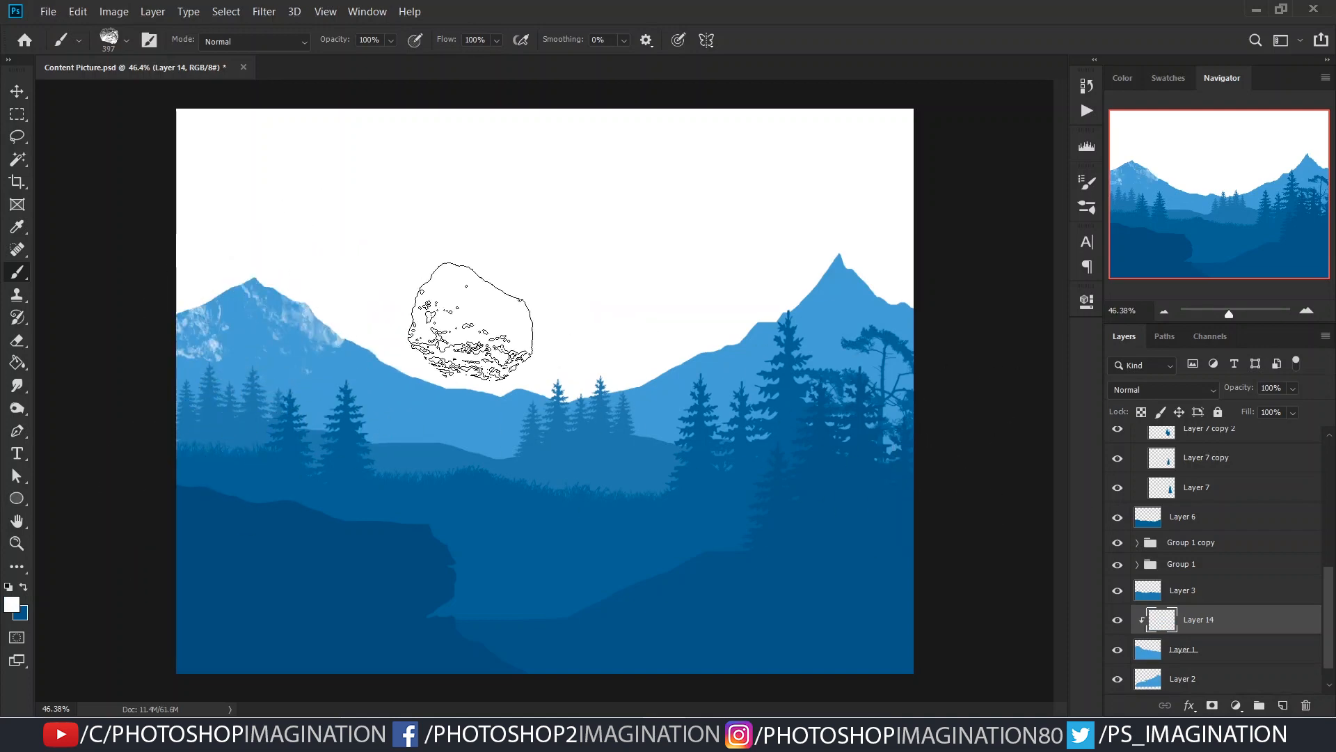
- Stamp white snow texture down the left mountain's right slope, and undo the extra stamps at its left edge
click(485, 372)
click(427, 342)
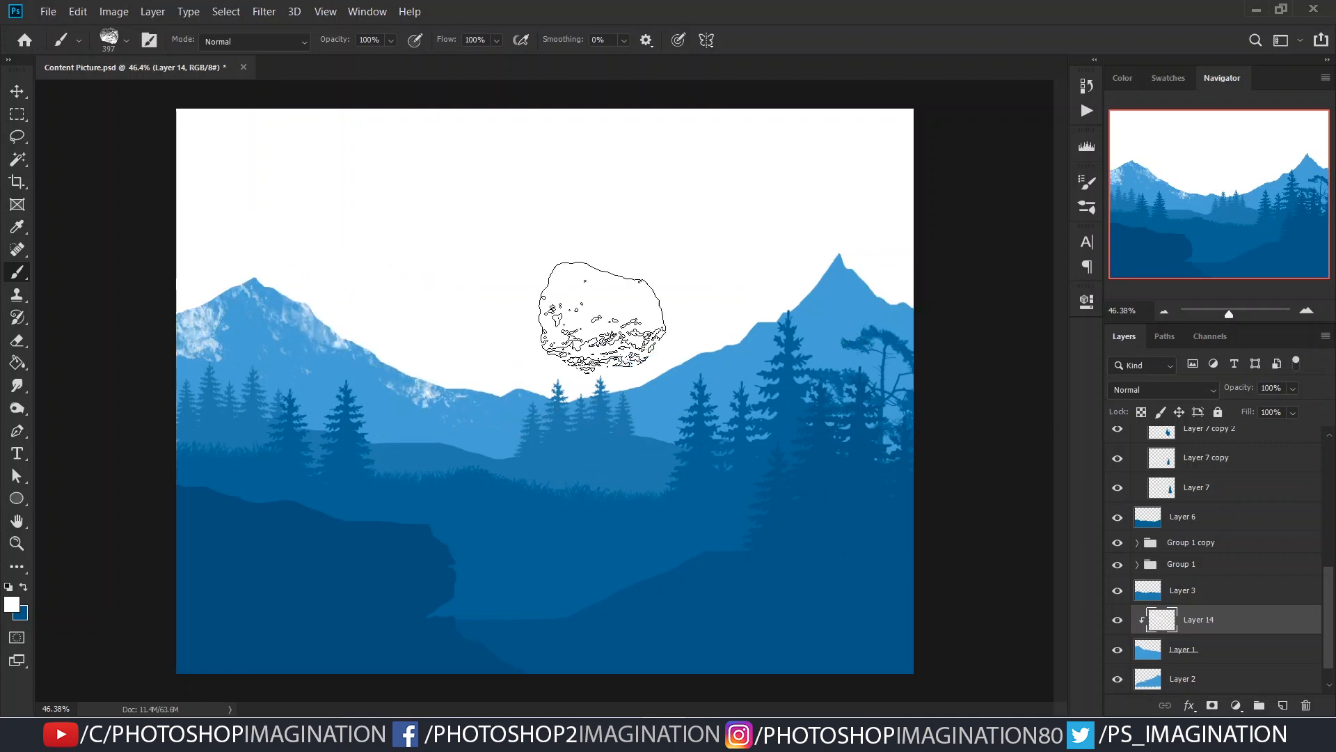
key(ctrl+z)
click(181, 360)
key(ctrl+z)
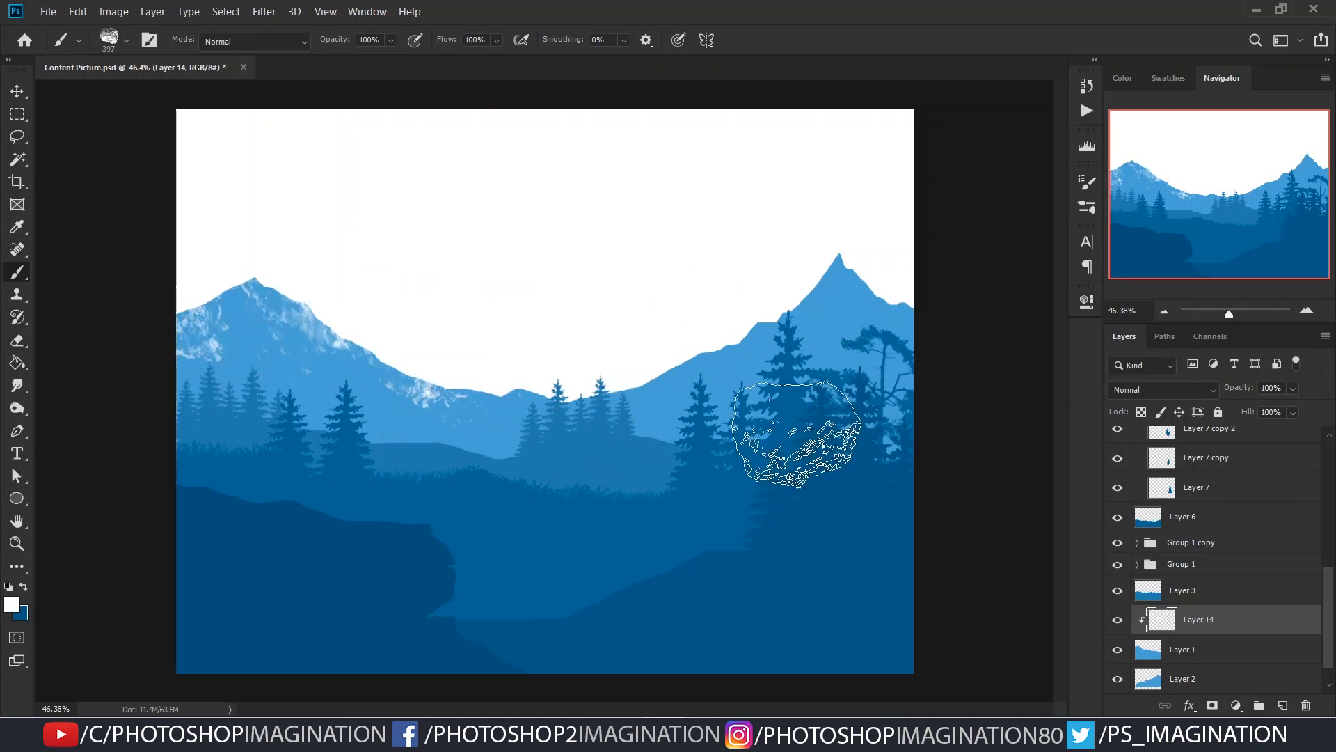
- Choose the Rock1 brush and add a new layer clipped to the right mountain's Layer 2
right_click(578, 367)
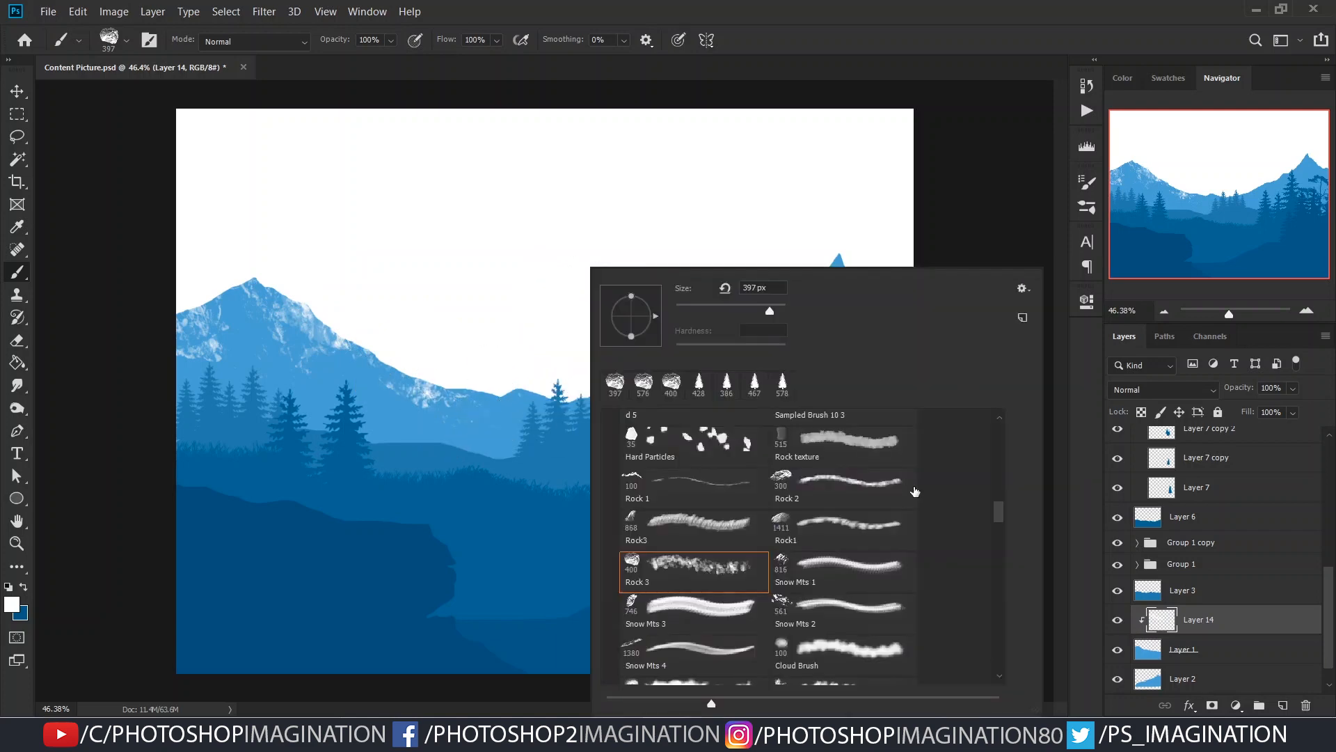
double_click(817, 528)
drag(513, 316, 344, 320)
click(1217, 676)
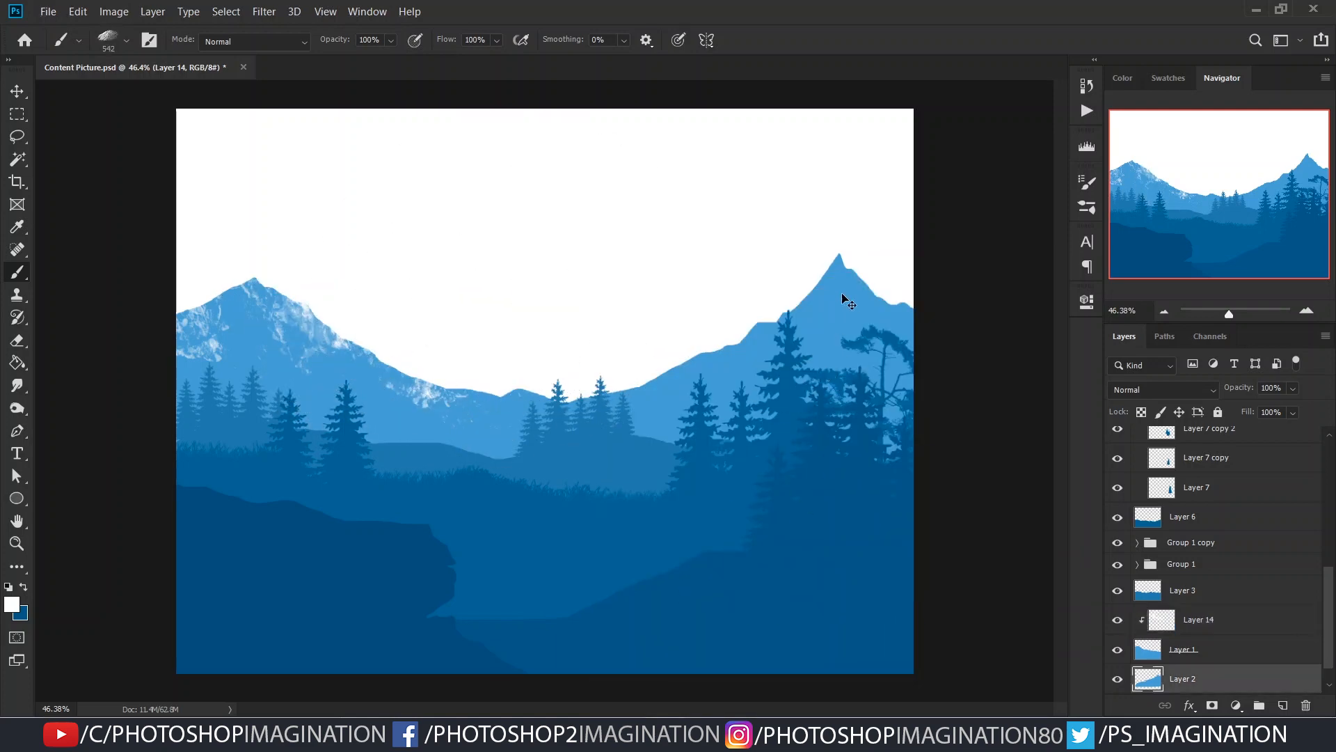
scroll(1212, 690, down, 2)
alt+click(1211, 634)
- Try stamping white Rock1 texture on the right mountain's peak at different brush sizes and angles
click(821, 282)
key(ctrl+z)
mouse_move(767, 291)
mouse_down()
mouse_move(814, 292)
mouse_move(781, 337)
mouse_up()
right_click(725, 286)
click(805, 87)
click(805, 269)
key(ctrl+z)
click(814, 264)
key(ctrl+z)
click(811, 254)
key(ctrl+z)
click(792, 220)
key(ctrl+z)
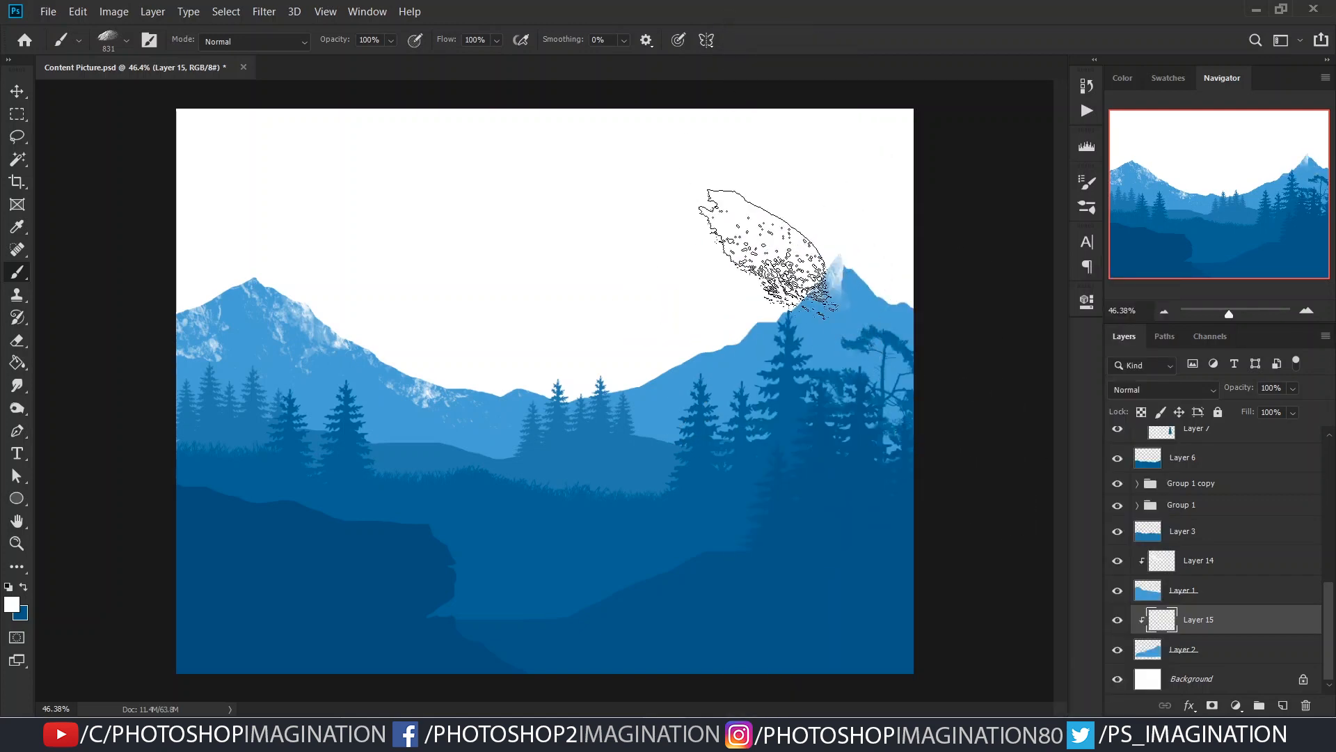
- Stamp white rock texture on the right mountain's peak and both its slopes
click(722, 261)
click(879, 215)
click(605, 370)
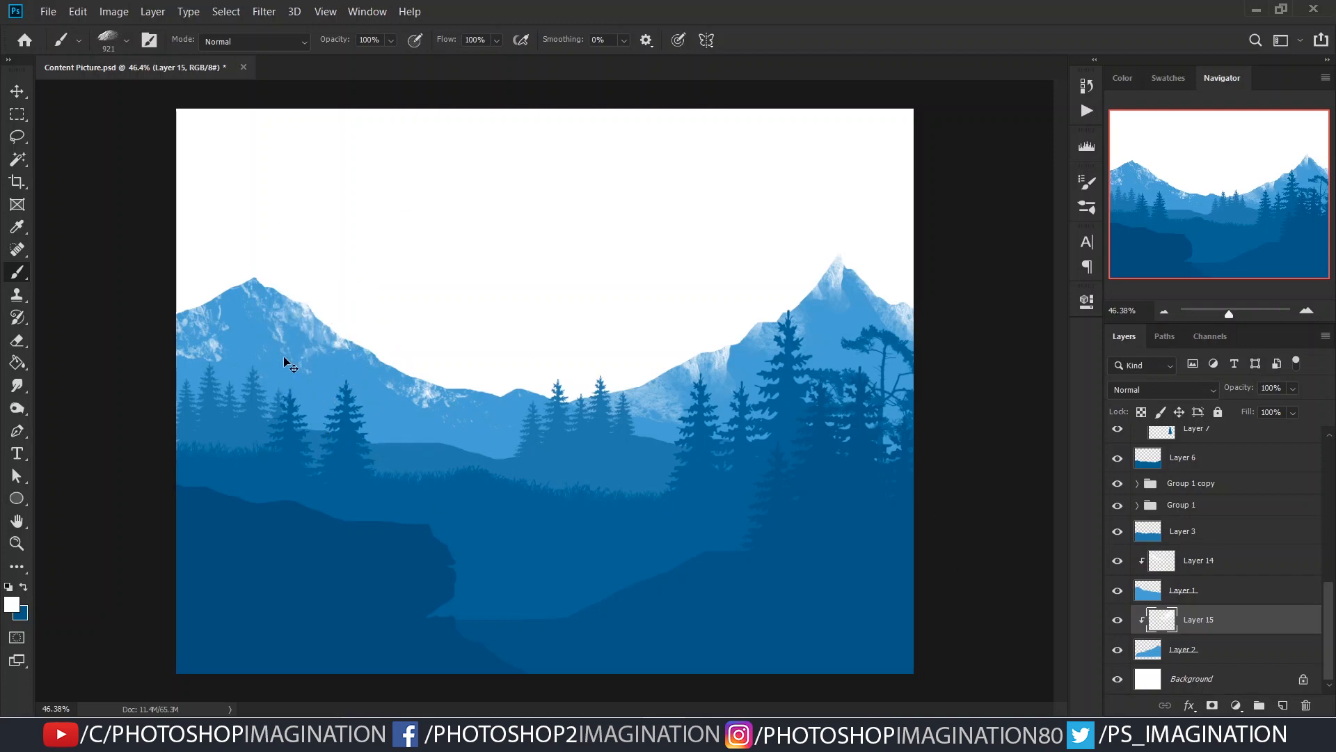
- Add a layer clipped above Layer 14 on the left mountain and turn the Rock1 brush tip to match its slope
click(1194, 560)
click(1283, 705)
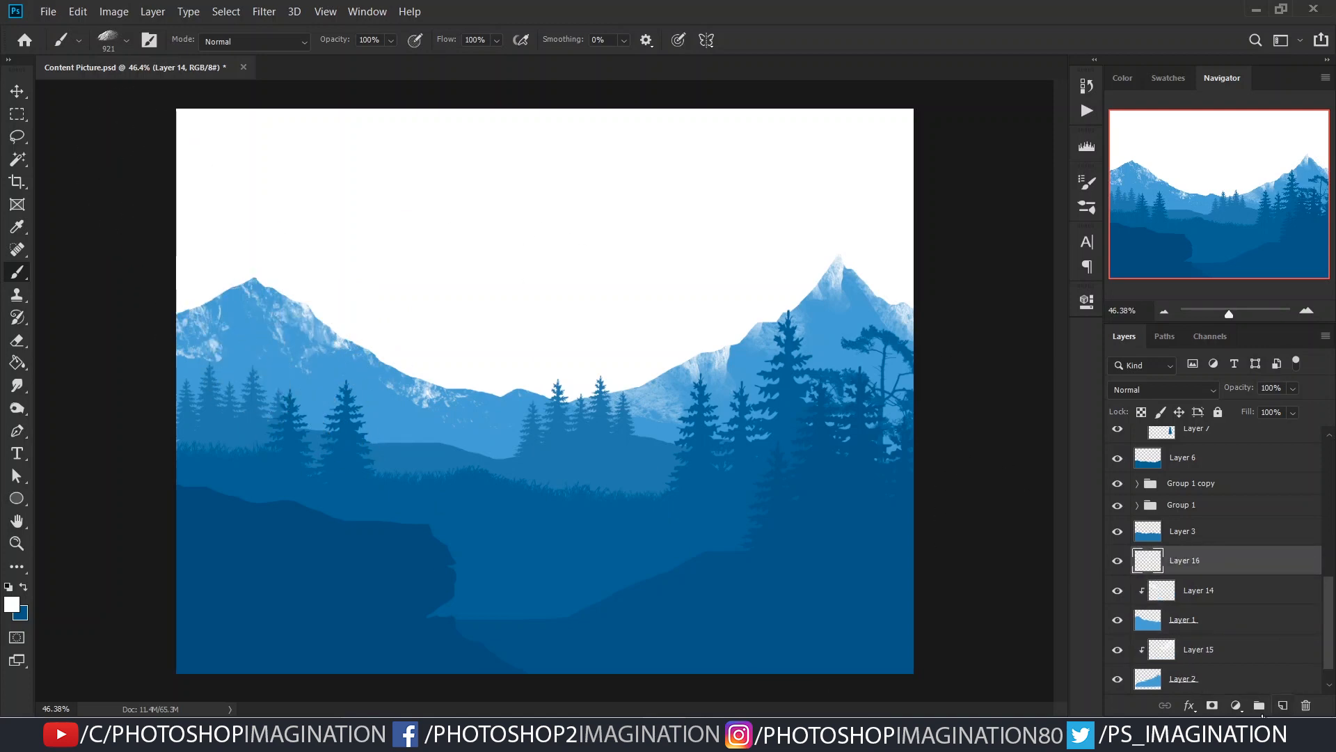
alt+click(1168, 573)
right_click(396, 255)
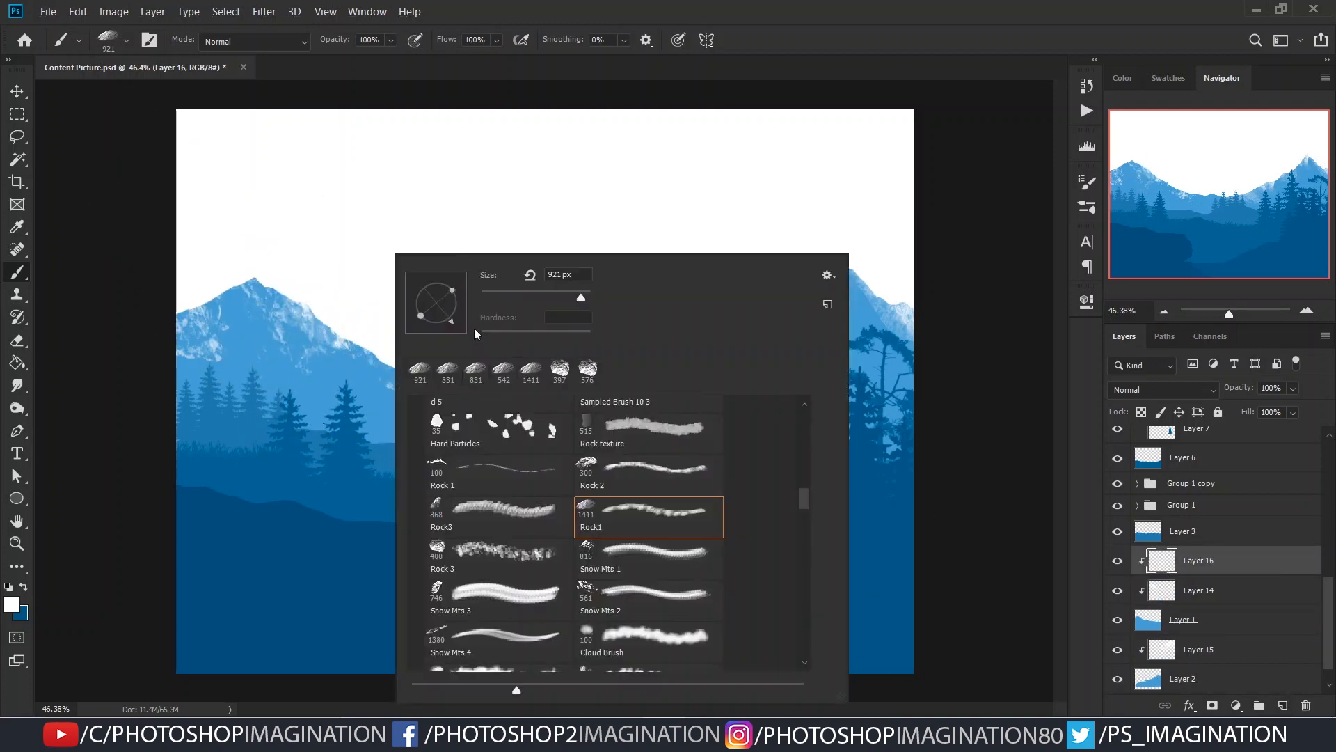
click(395, 245)
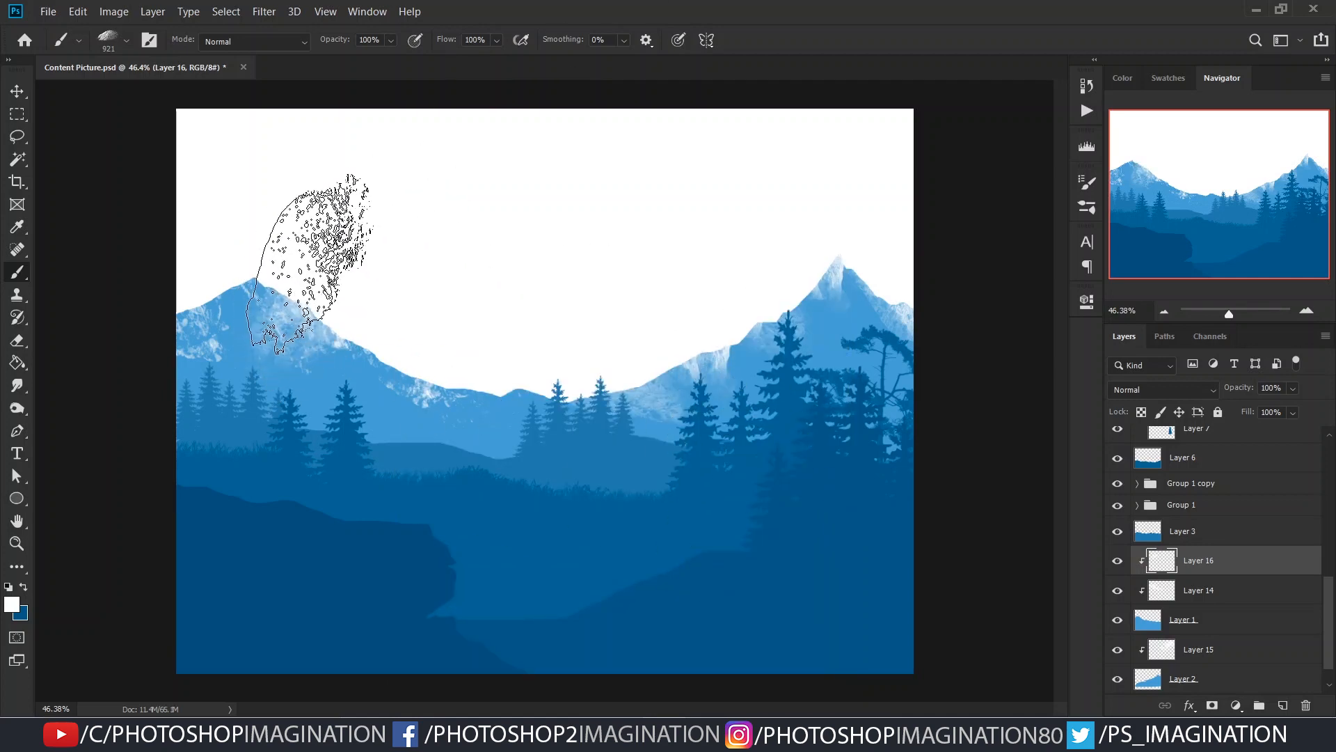
- Set the brush to 72% opacity and 693 px, and stamp white rock texture below the left mountain's peak
drag(1217, 394, 1321, 397)
key(ctrl+z)
drag(335, 40, 315, 70)
right_click(342, 263)
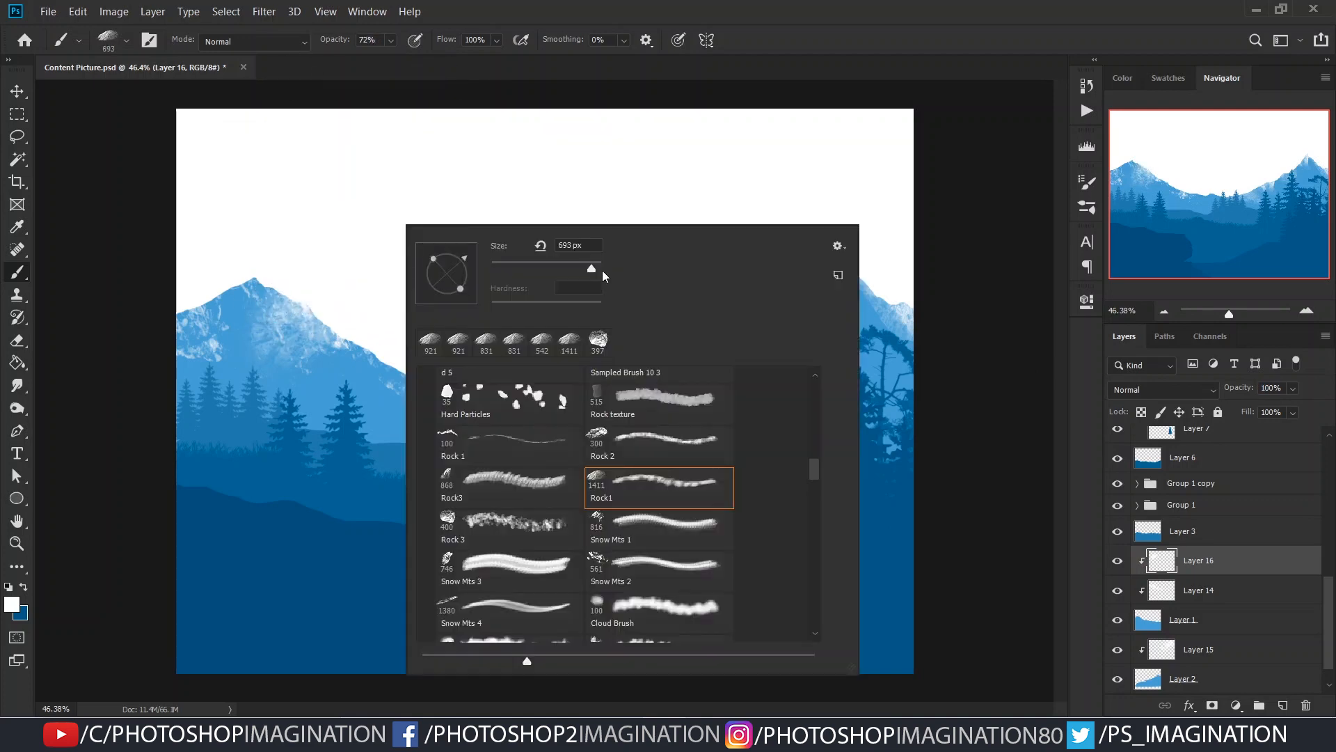
click(293, 231)
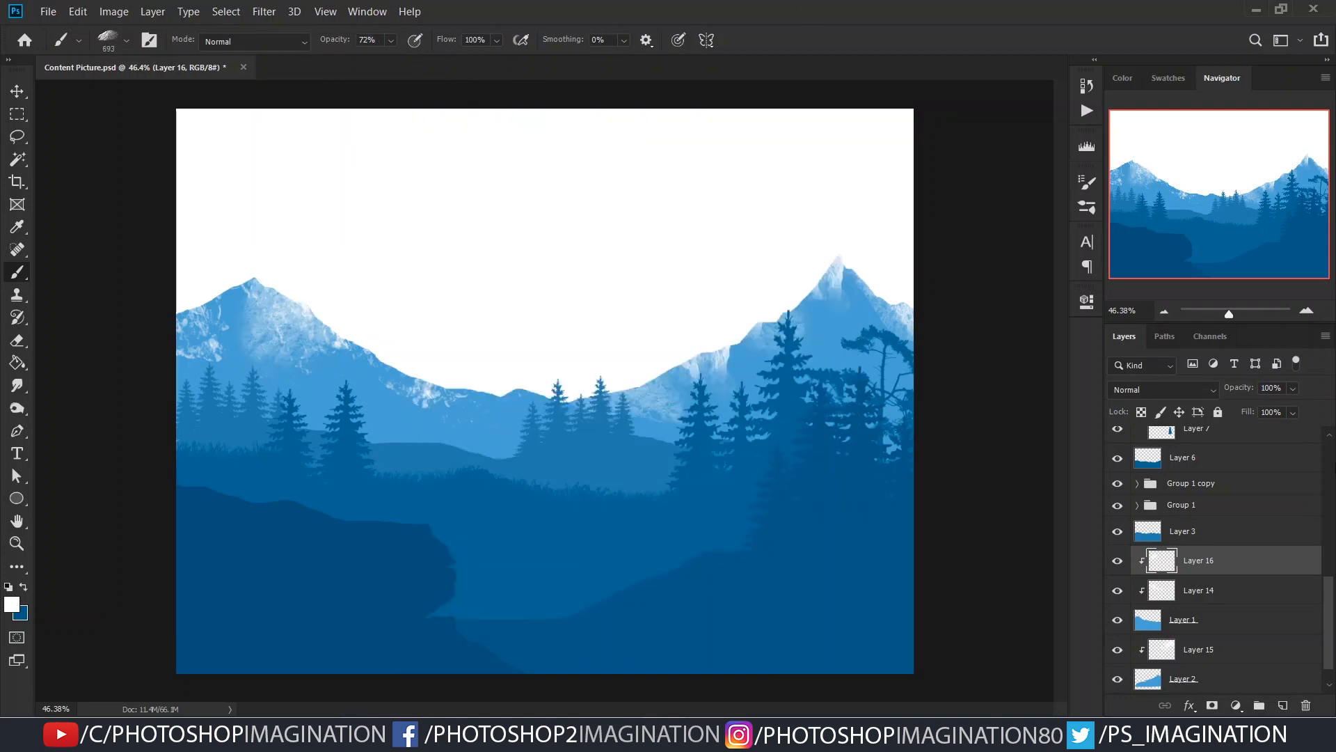
- Raise the brush opacity to 83%, enlarge the brush to 1118 px and extend the snow texture down the left mountain's slope
drag(329, 41, 338, 42)
drag(306, 273, 305, 308)
key(ctrl+z)
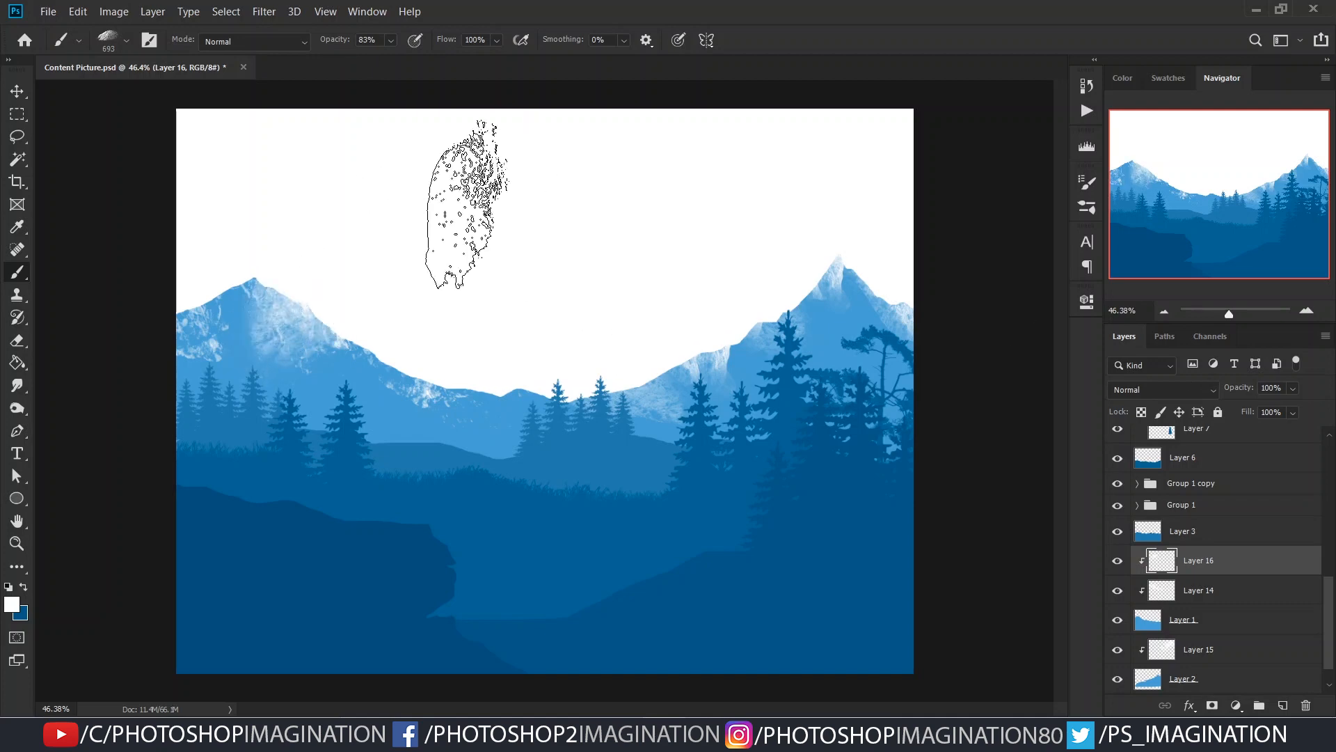
key(ctrl+z)
drag(376, 280, 440, 279)
click(311, 309)
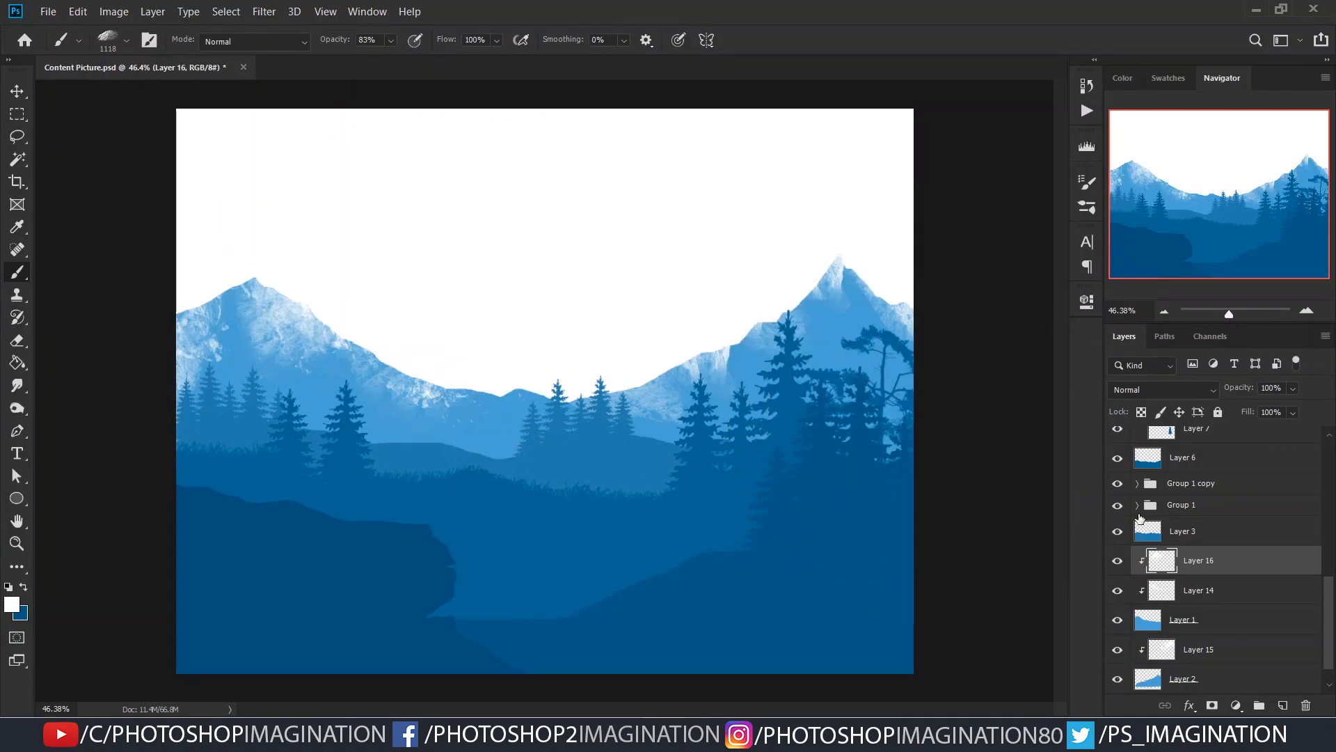
- Load the right mountain's Layer 2 shape as a selection and set the foreground colour to light blue #81b7e6
click(1225, 620)
scroll(1236, 626, down, 1)
click(1218, 651)
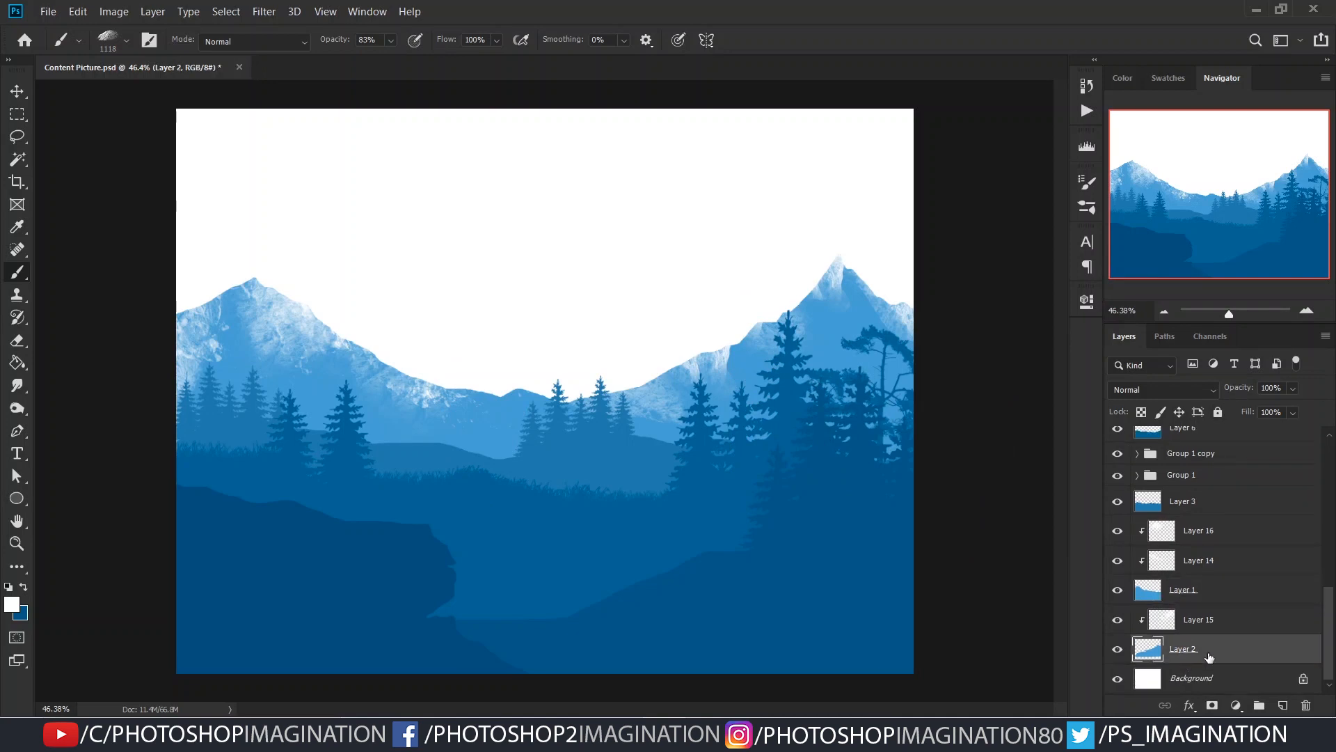
ctrl+click(1148, 648)
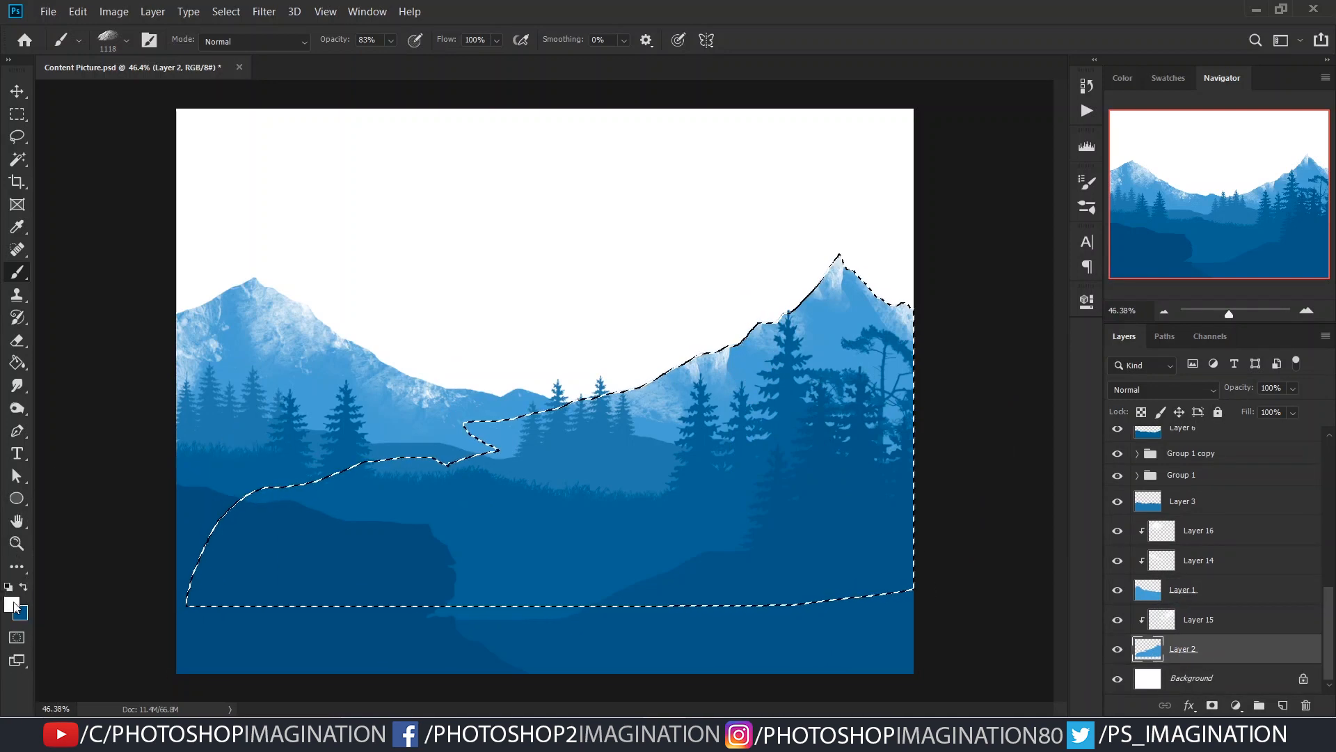
click(13, 606)
click(821, 341)
click(963, 355)
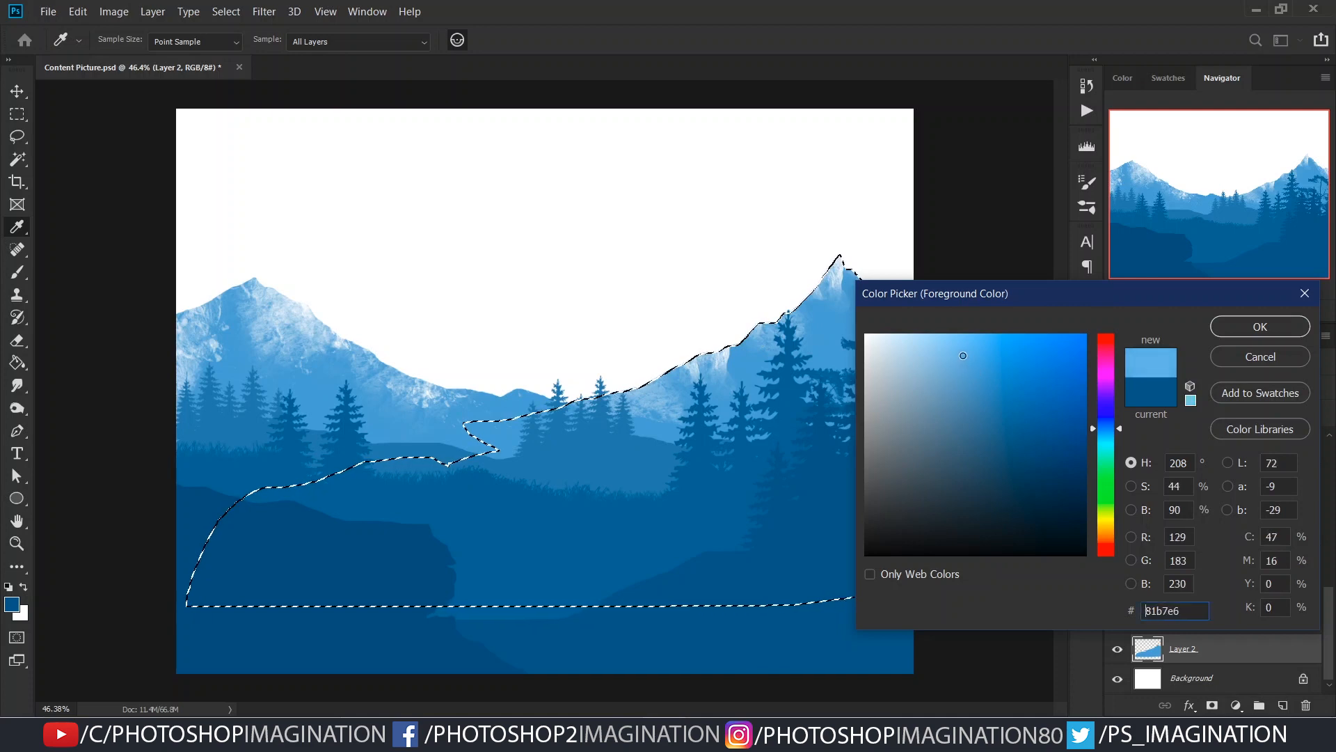
click(1259, 326)
- Fill the right mountain on Layer 2 and the left mountain on Layer 1 with the light blue foreground colour
key(g)
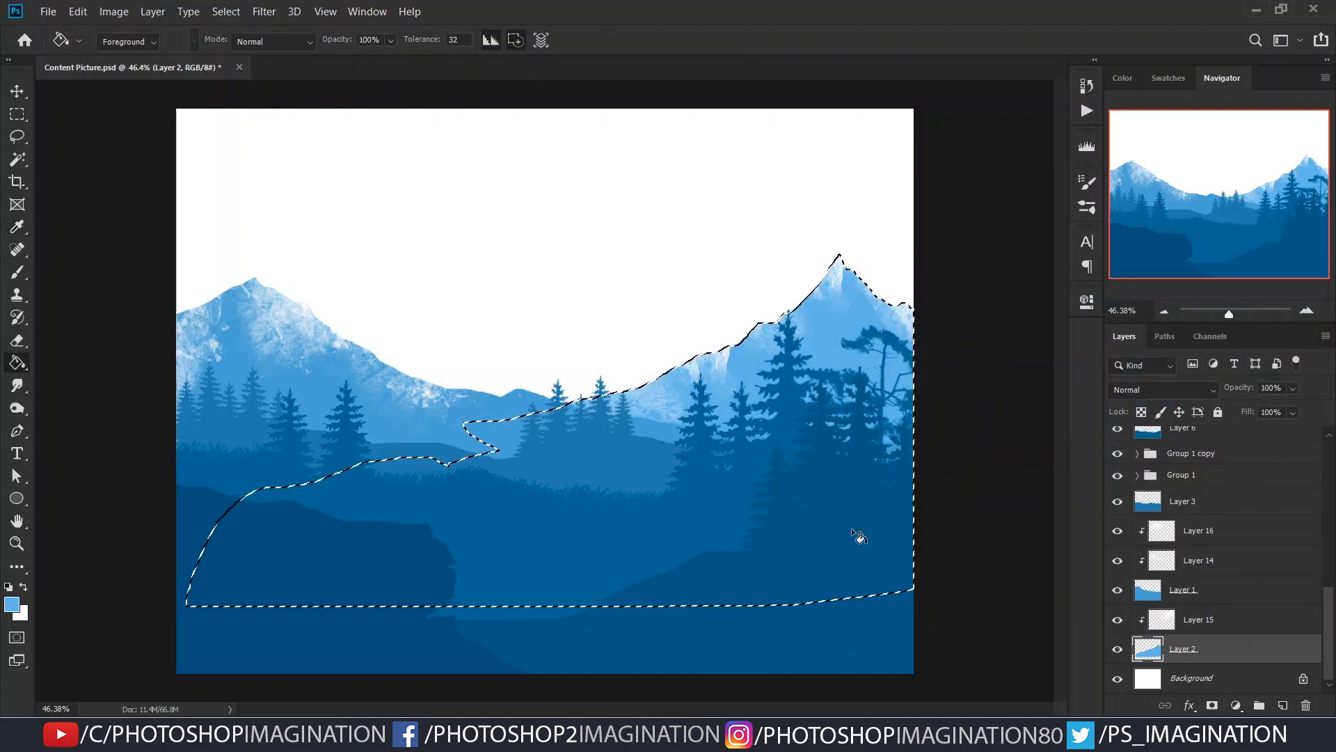
key(ctrl+d)
click(1200, 599)
ctrl+click(1145, 593)
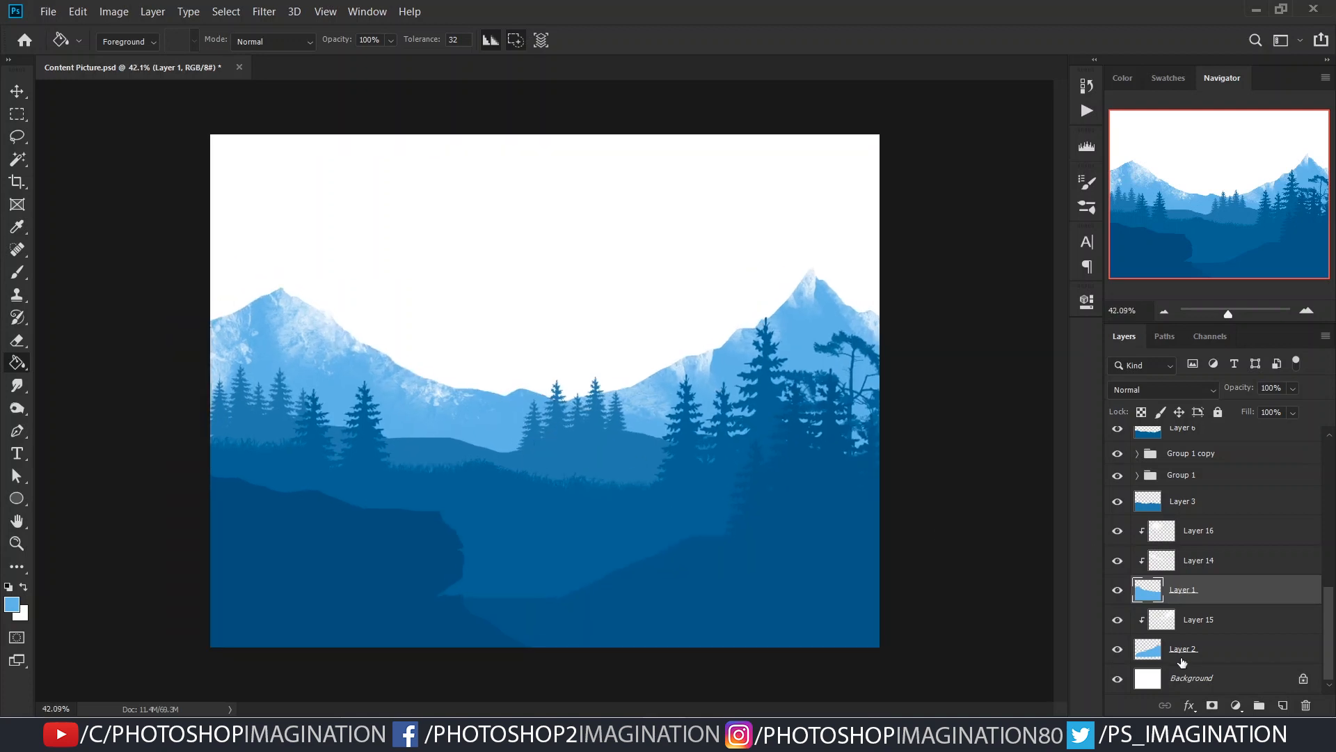
- Add a new layer above Layer 15 and clip it to the right mountain's Layer 2
click(1183, 648)
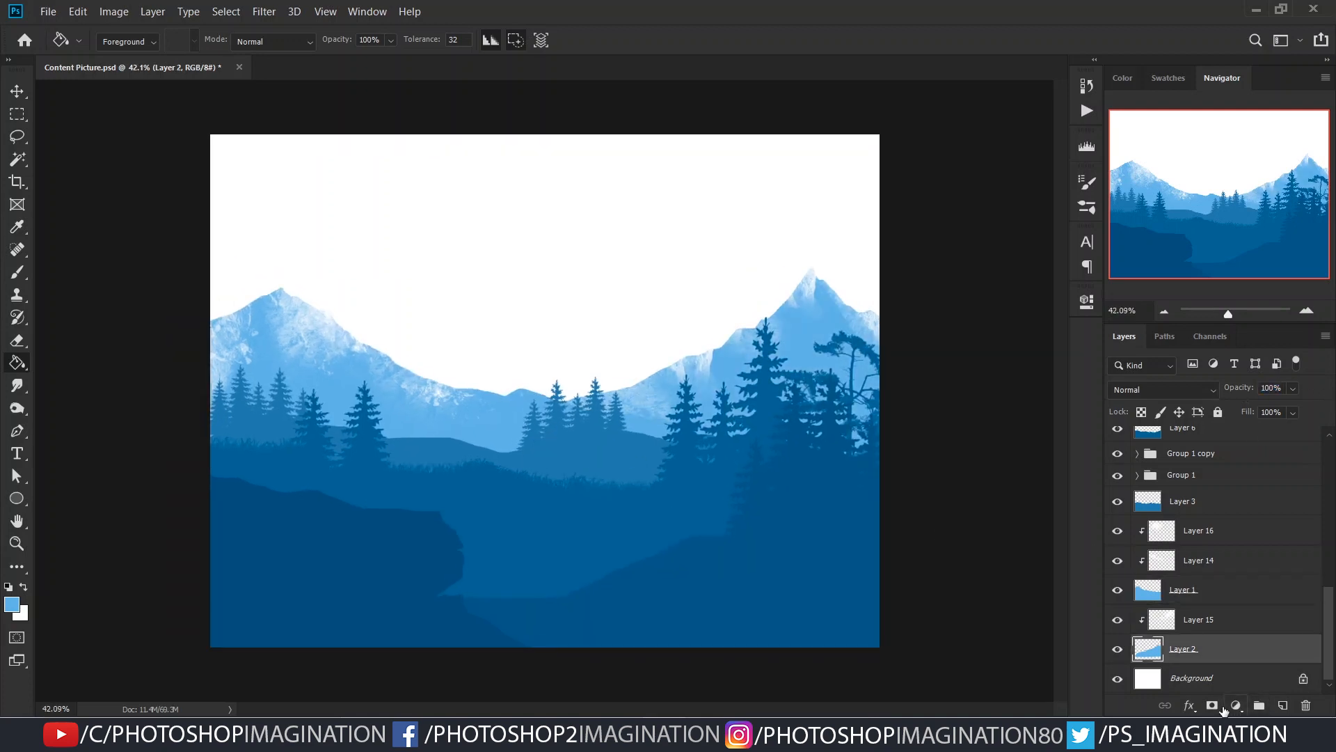
key(b)
key(ctrl+z)
click(1233, 624)
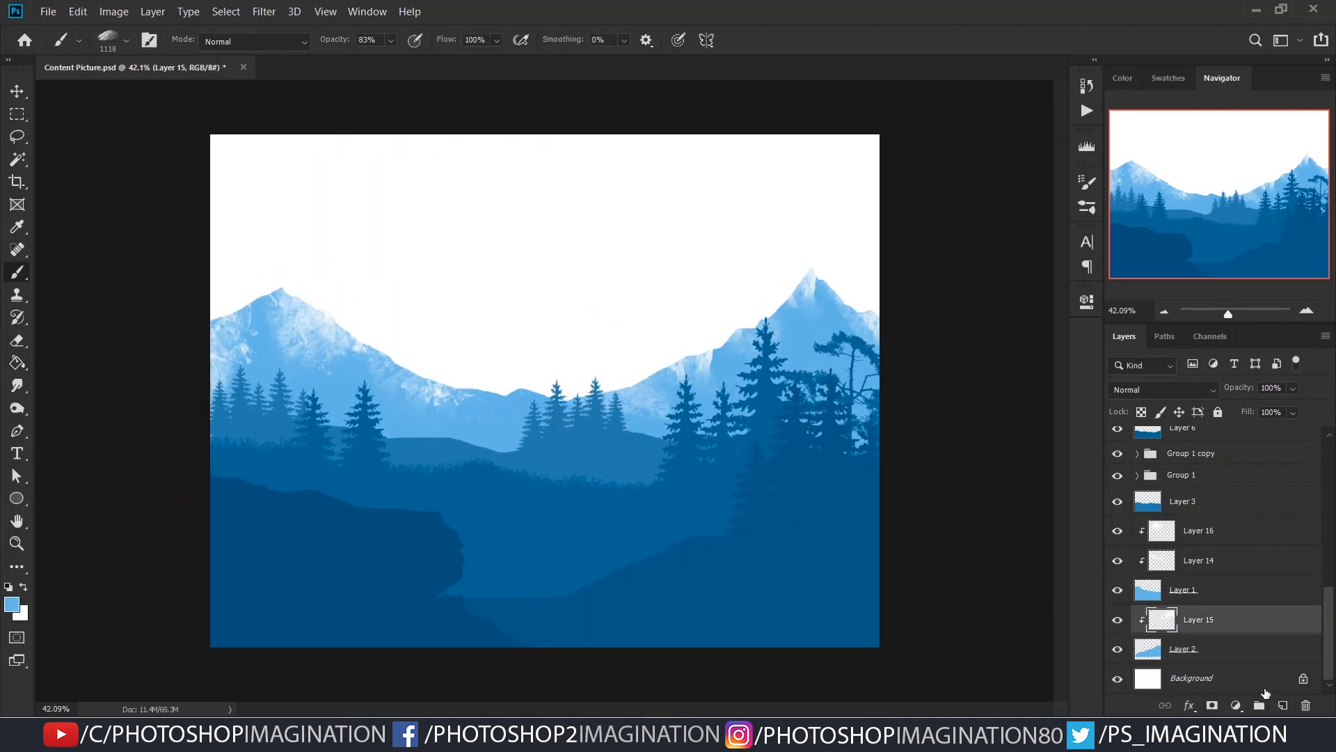
click(1282, 705)
alt+click(1202, 635)
- Choose the 1200 px steam brush from the Steam & Smoke brushes, switch the foreground colour to white and reduce the size to 250 px
right_click(571, 359)
mouse_move(981, 507)
mouse_down()
mouse_move(982, 460)
mouse_move(959, 669)
mouse_move(573, 668)
mouse_up()
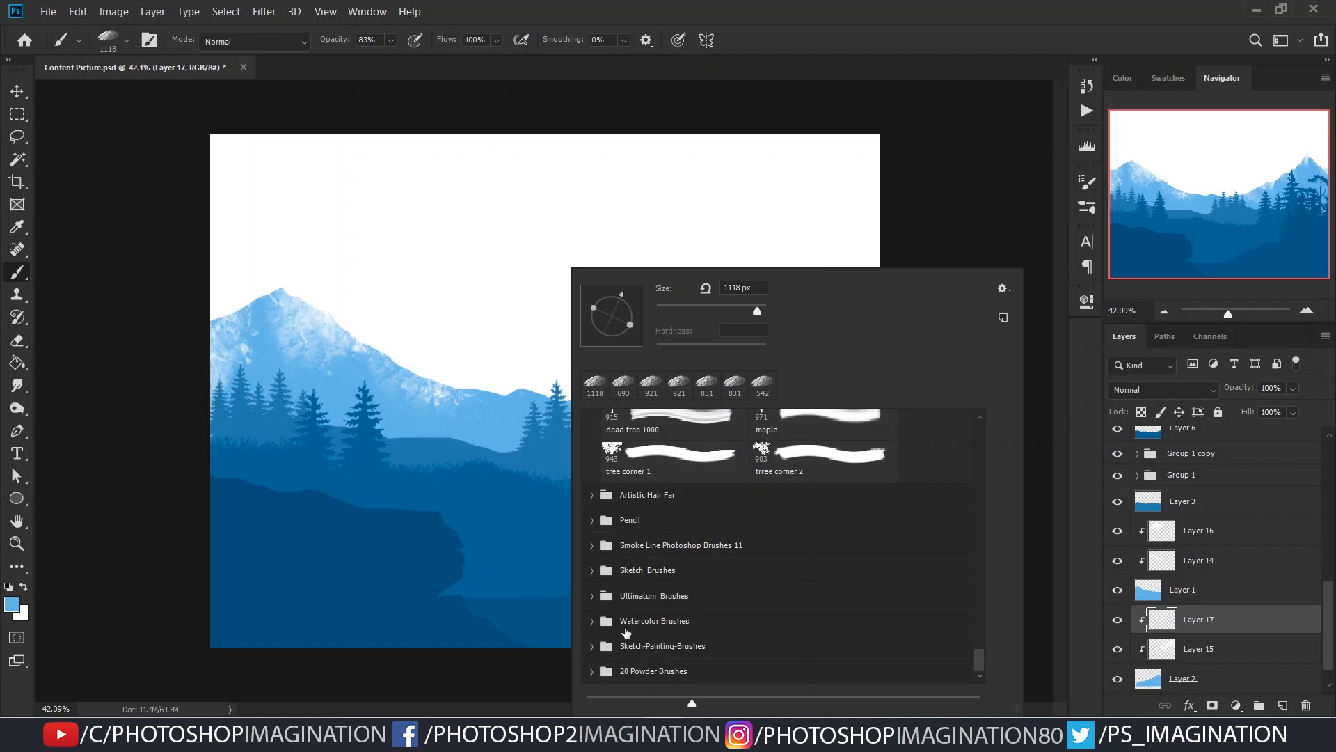
scroll(627, 584, up, 6)
drag(980, 642, 981, 599)
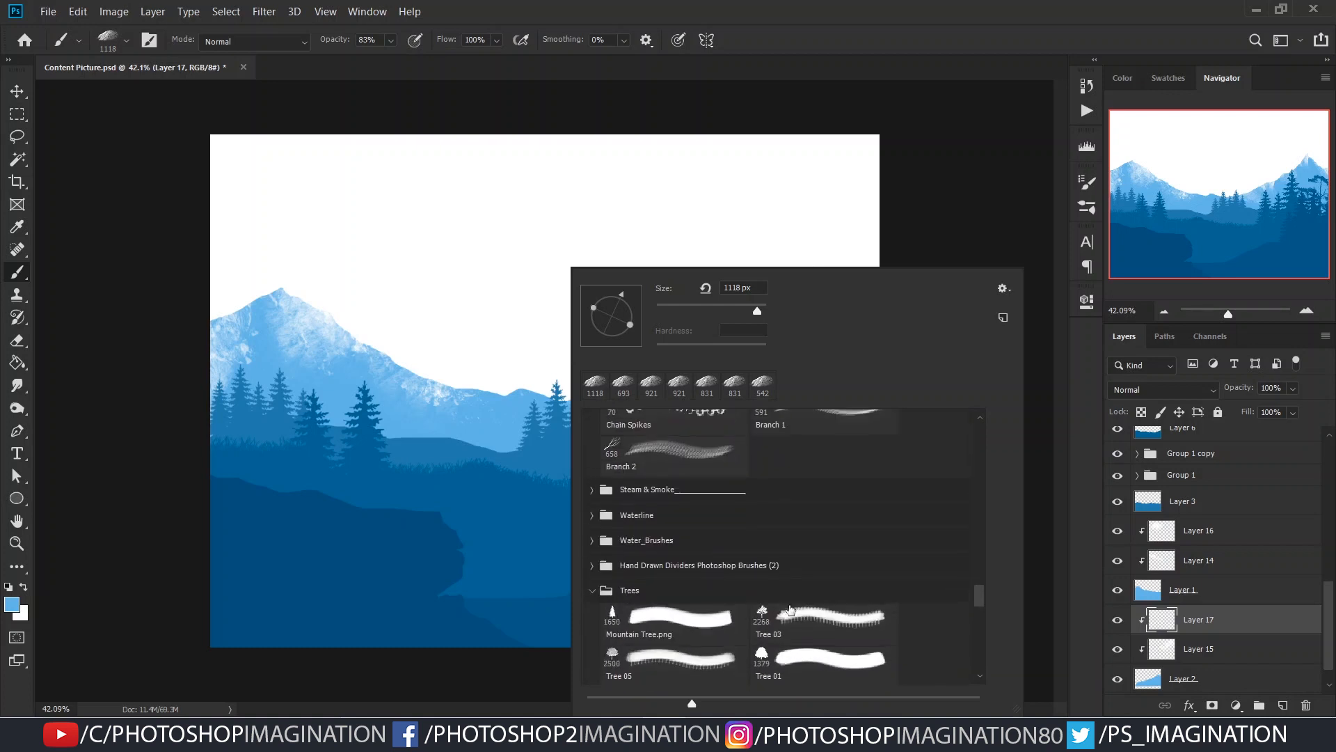
click(604, 494)
scroll(835, 543, down, 3)
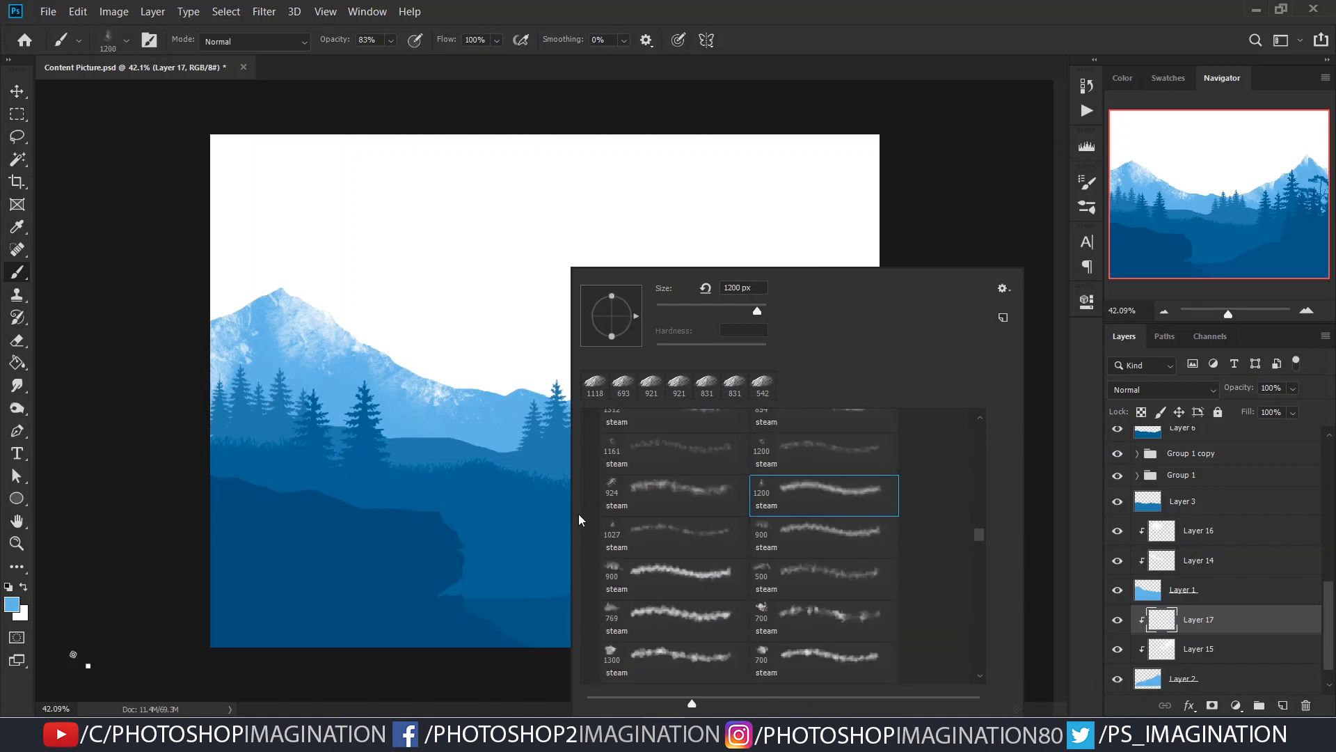
click(465, 481)
key(x)
key(bracketleft)
key(bracketleft)
key(bracketleft)
key(bracketleft)
key(bracketleft)
key(bracketleft)
key(bracketleft)
key(bracketleft)
key(bracketleft)
key(bracketleft)
key(bracketleft)
key(bracketleft)
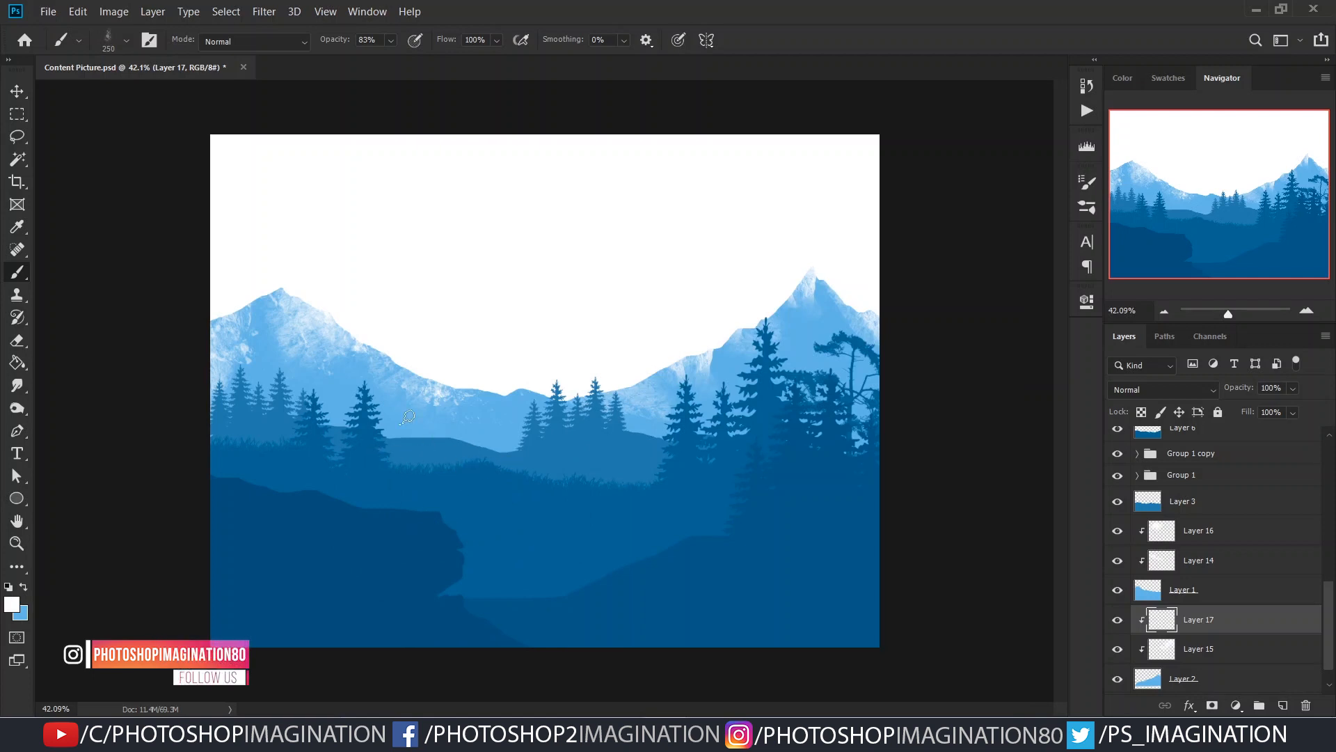
- Enlarge the steam brush to 554 px and paint white mist over the right mountain's lower slopes
click(798, 391)
key(ctrl+z)
alt+right_click(761, 460)
click(822, 406)
click(828, 387)
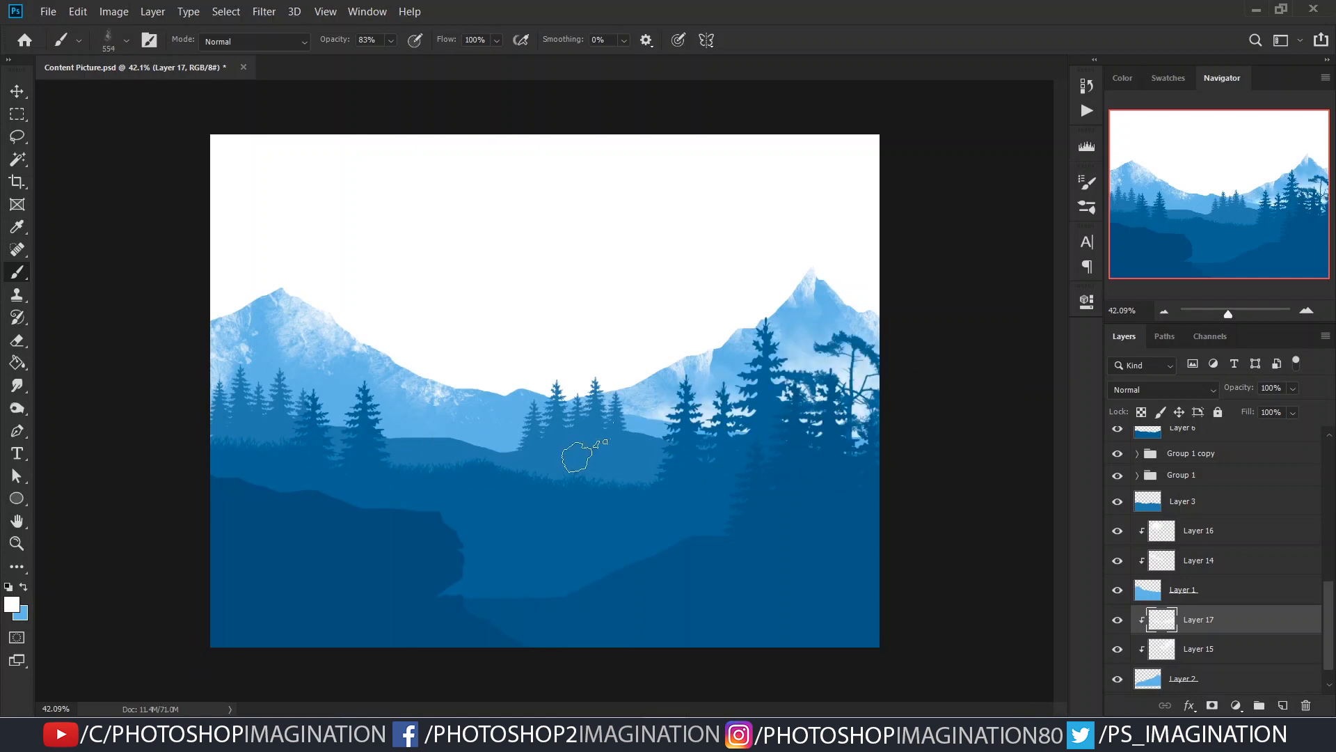
- Add a layer clipped above Layer 16 and paint white mist along the base of the left mountain
click(1208, 537)
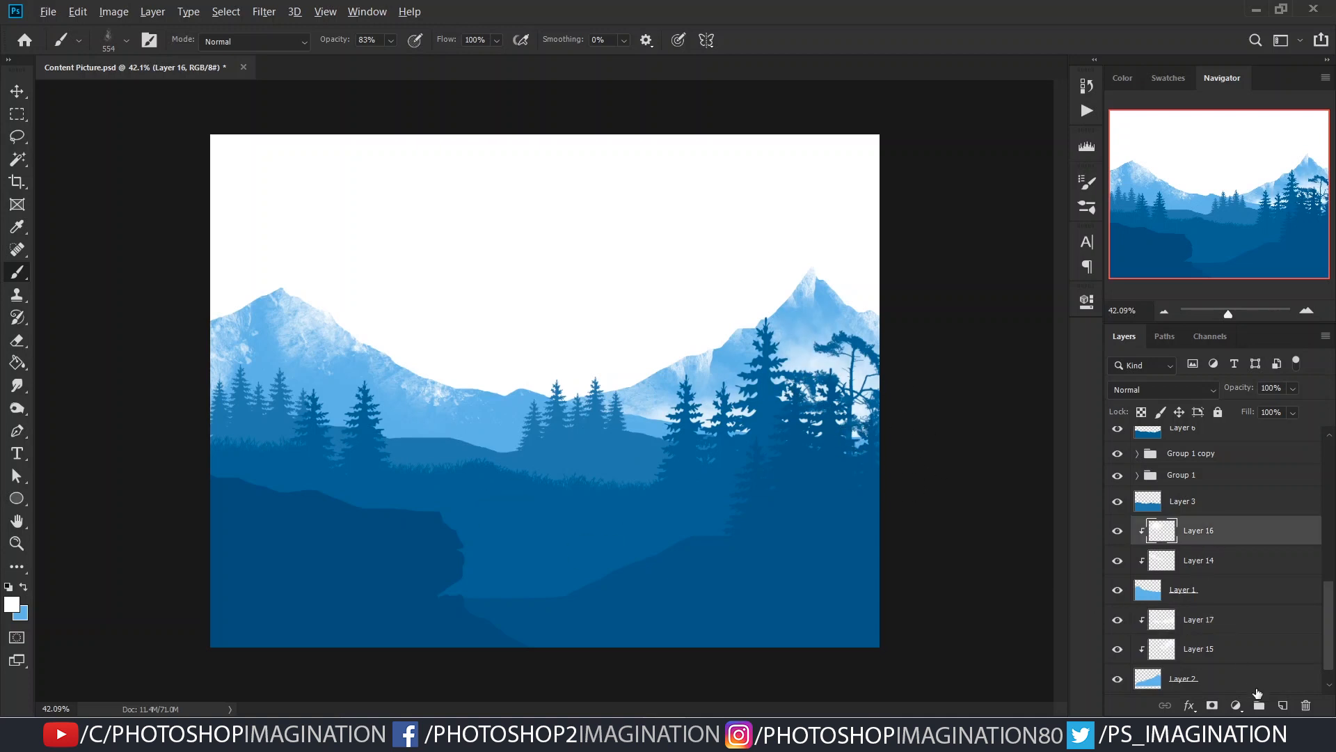
click(1283, 707)
mouse_move(279, 422)
mouse_down()
mouse_move(530, 480)
mouse_move(522, 502)
mouse_up()
mouse_move(239, 446)
mouse_down()
mouse_move(373, 446)
mouse_move(574, 417)
mouse_up()
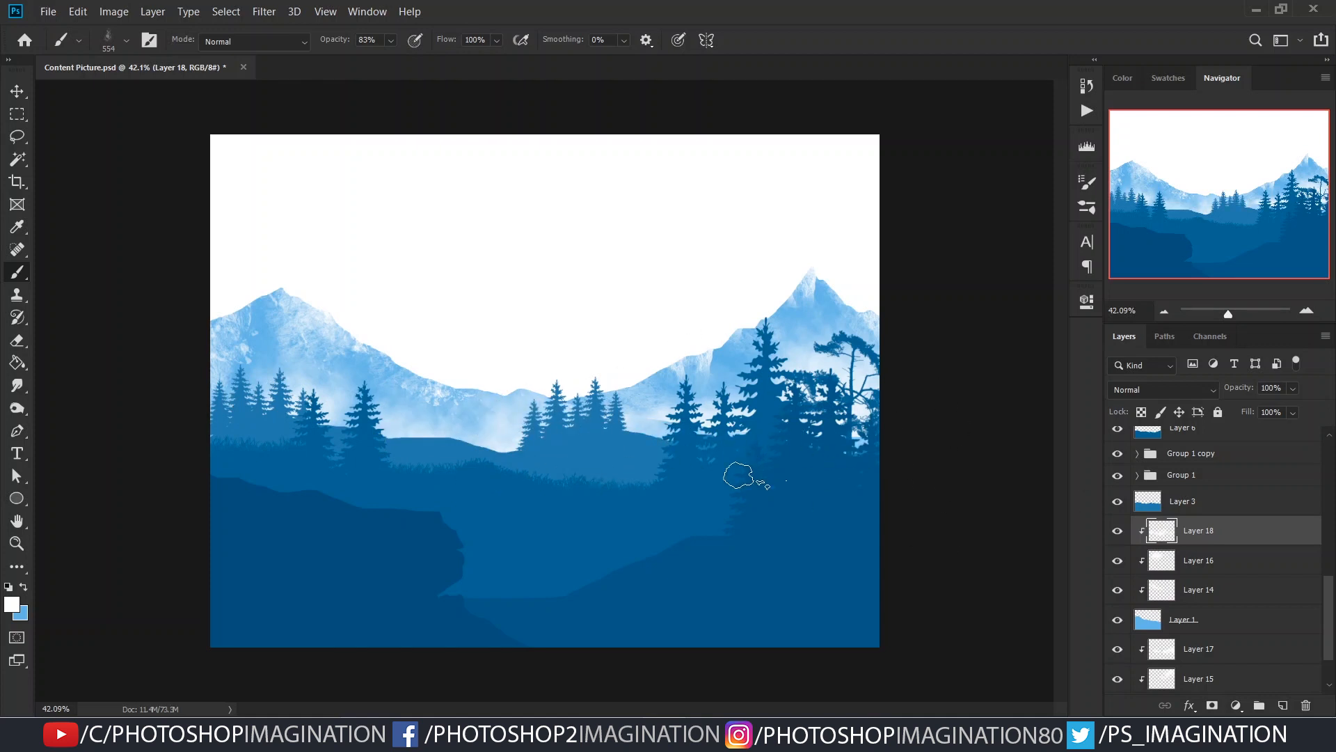
- Add a new layer directly above the Background for a distant mountain range and activate the Lasso tool
scroll(629, 472, down, 1)
scroll(549, 452, down, 2)
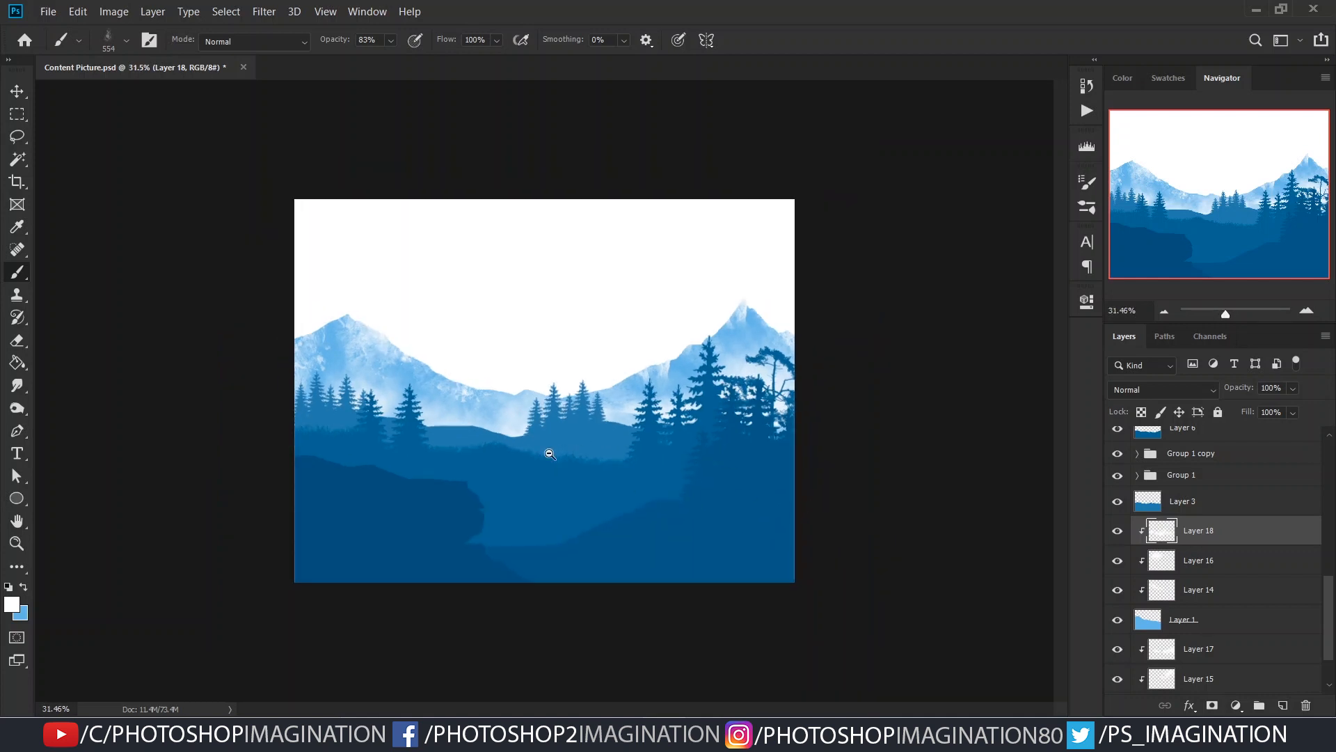
scroll(1226, 612, down, 2)
click(1243, 677)
click(1283, 705)
key(l)
- Outline a distant mountain range across the canvas with the Lasso, giving it a tall peak beside the right mountain
scroll(389, 376, up, 2)
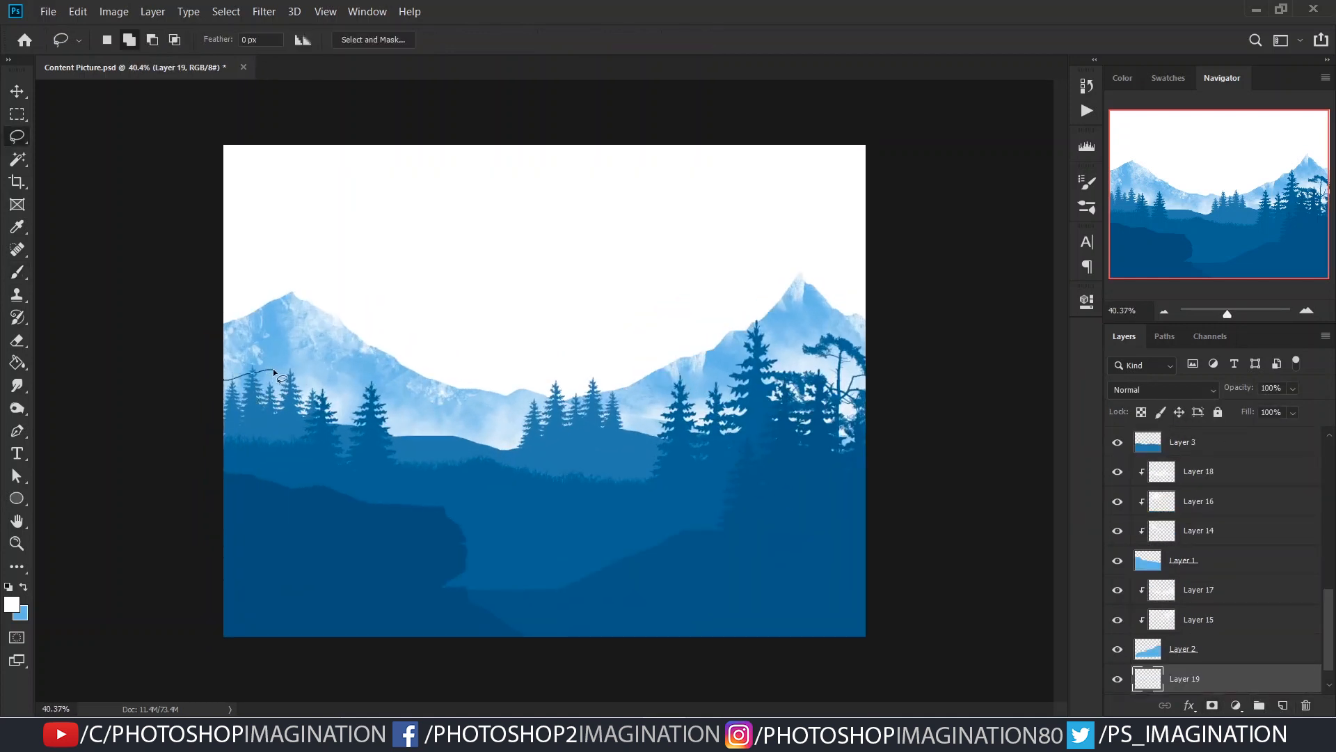
drag(289, 363, 306, 365)
key(Escape)
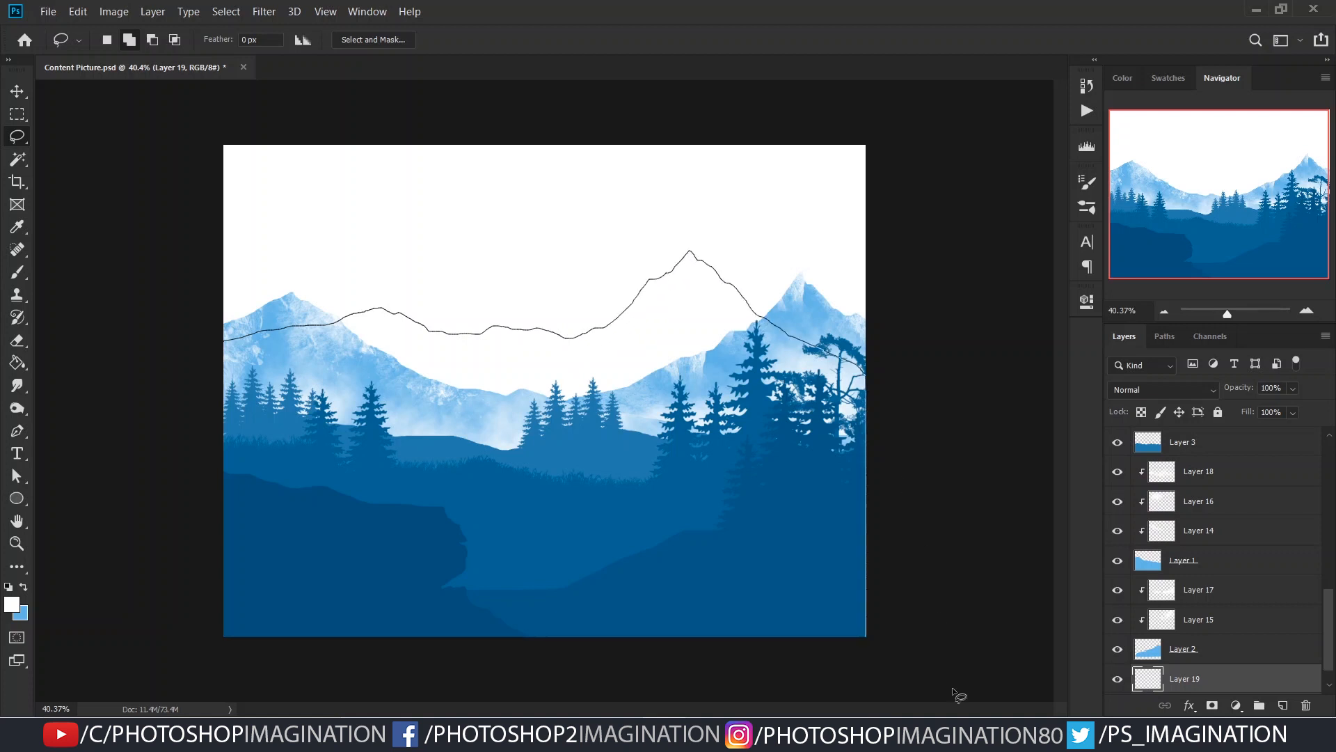
drag(118, 468, 120, 425)
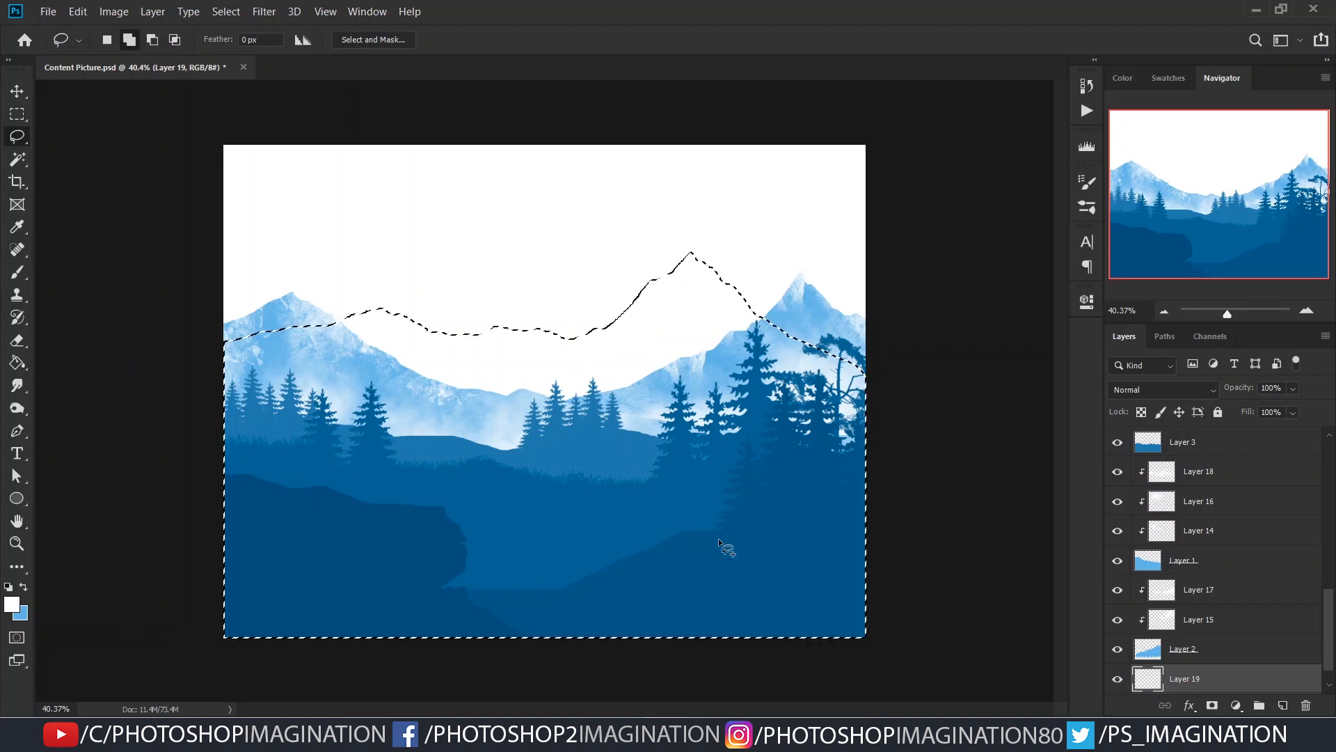
- Fill the distant mountain selection with a pale blue sampled from the picture and deselect it
key(g)
alt+click(652, 386)
click(757, 465)
key(ctrl+d)
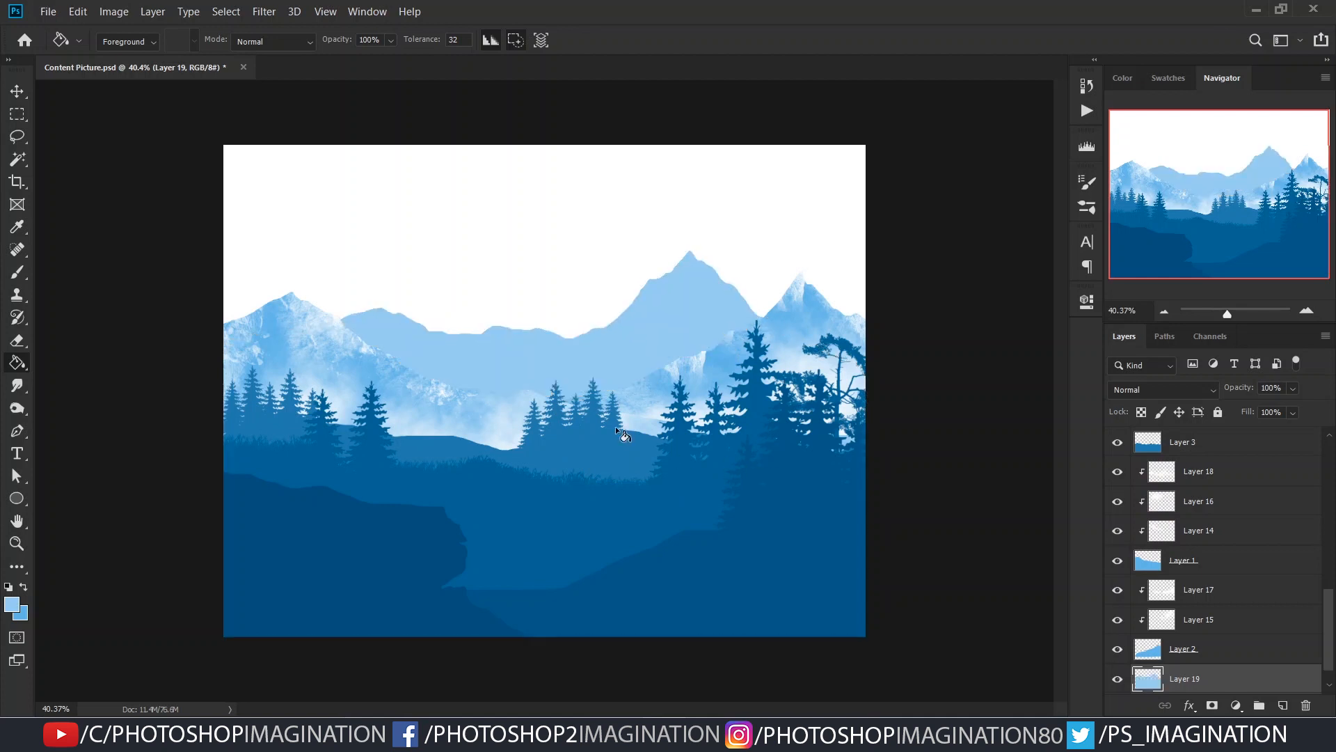
- Add a layer clipped to Layer 19 and paint pale mist over the distant mountains with the steam brush
scroll(616, 426, down, 1)
drag(1197, 678, 1213, 634)
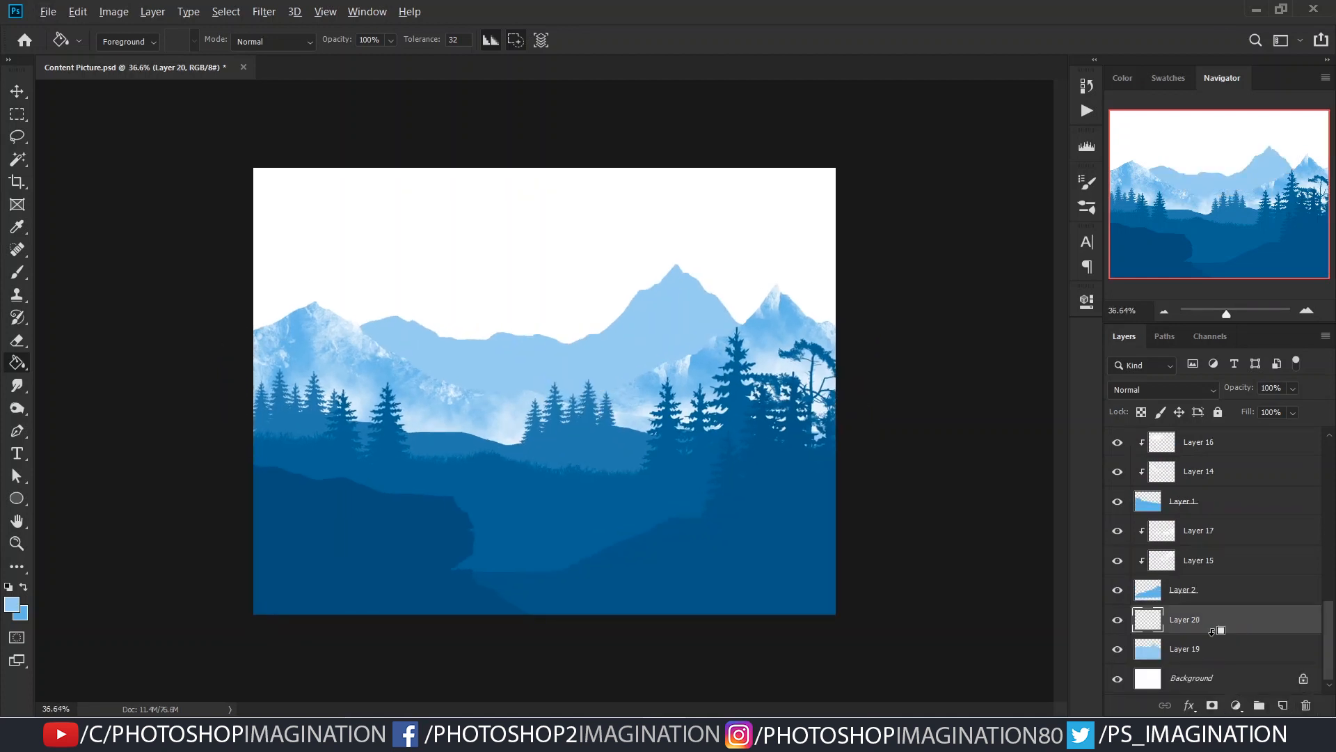
key(b)
alt+click(637, 393)
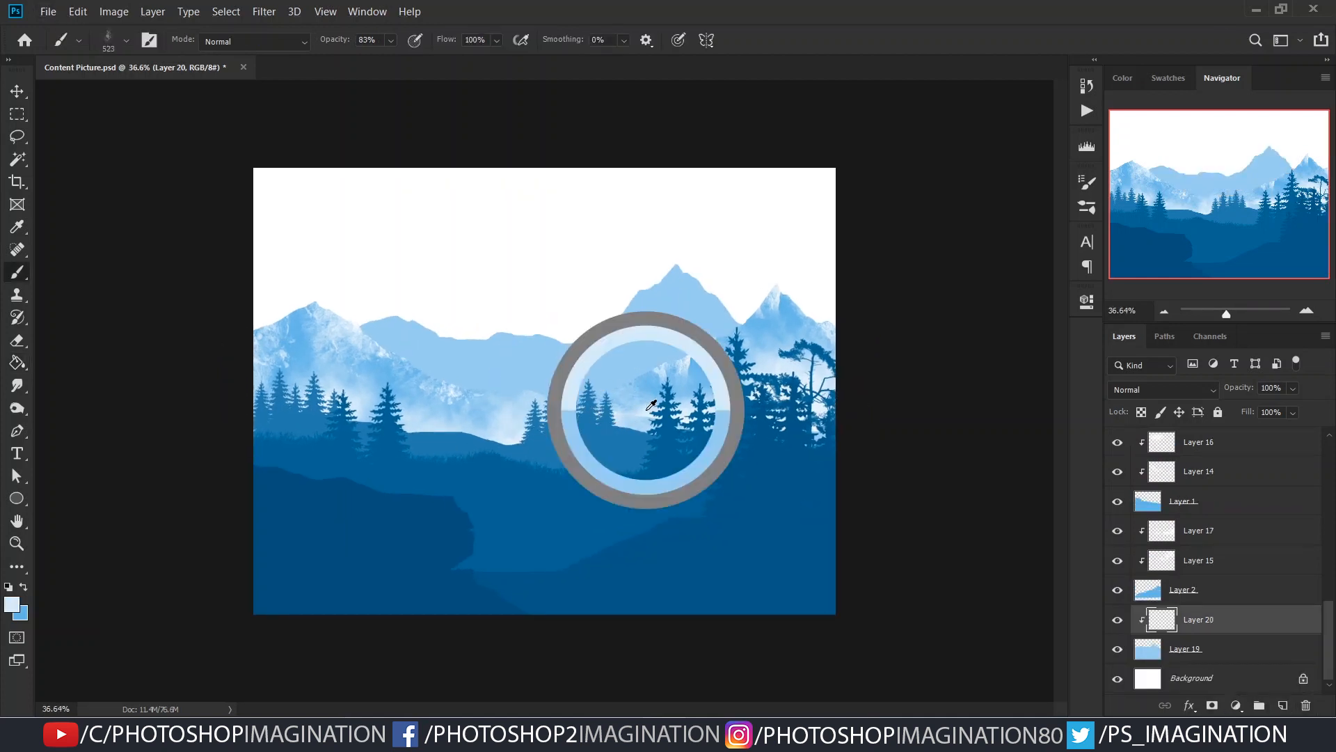
drag(699, 378, 459, 376)
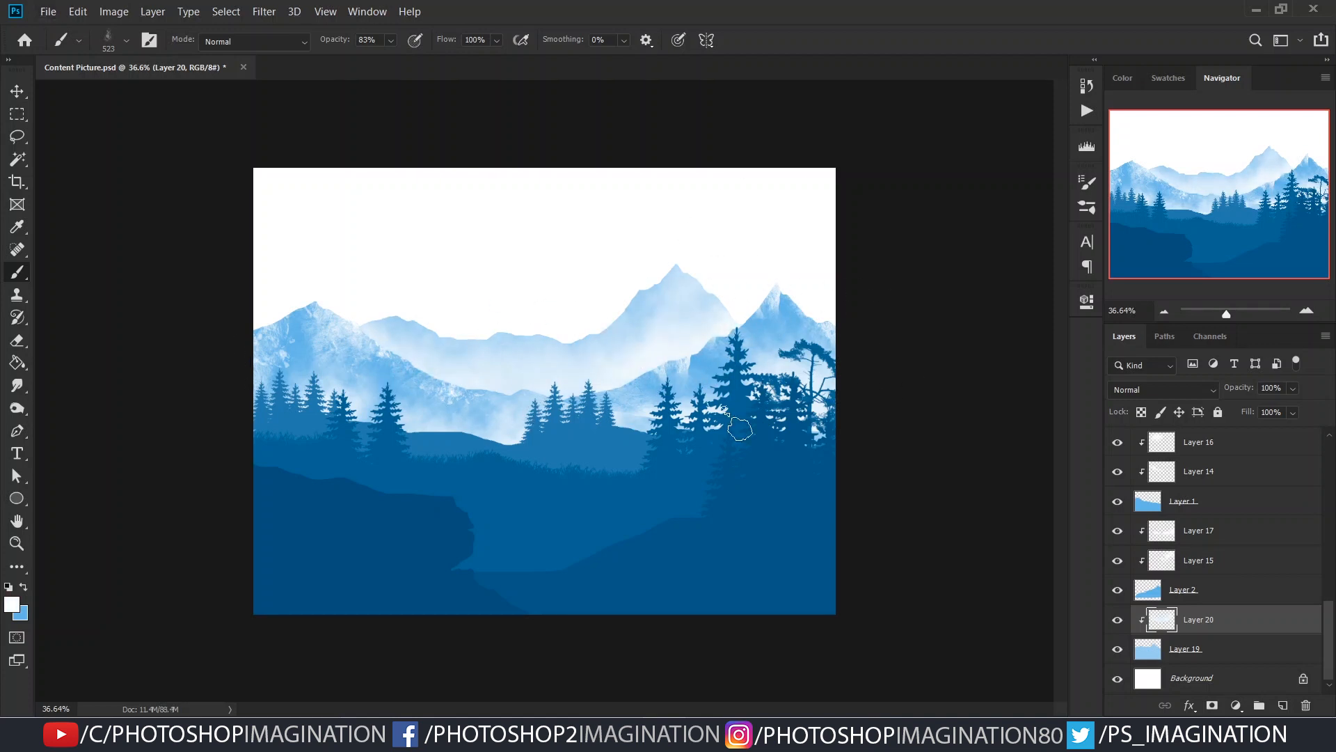
- Add a layer clipped above Layer 20, choose a rough rock texture brush at 650 px and stamp white texture on the distant mountains
click(1241, 648)
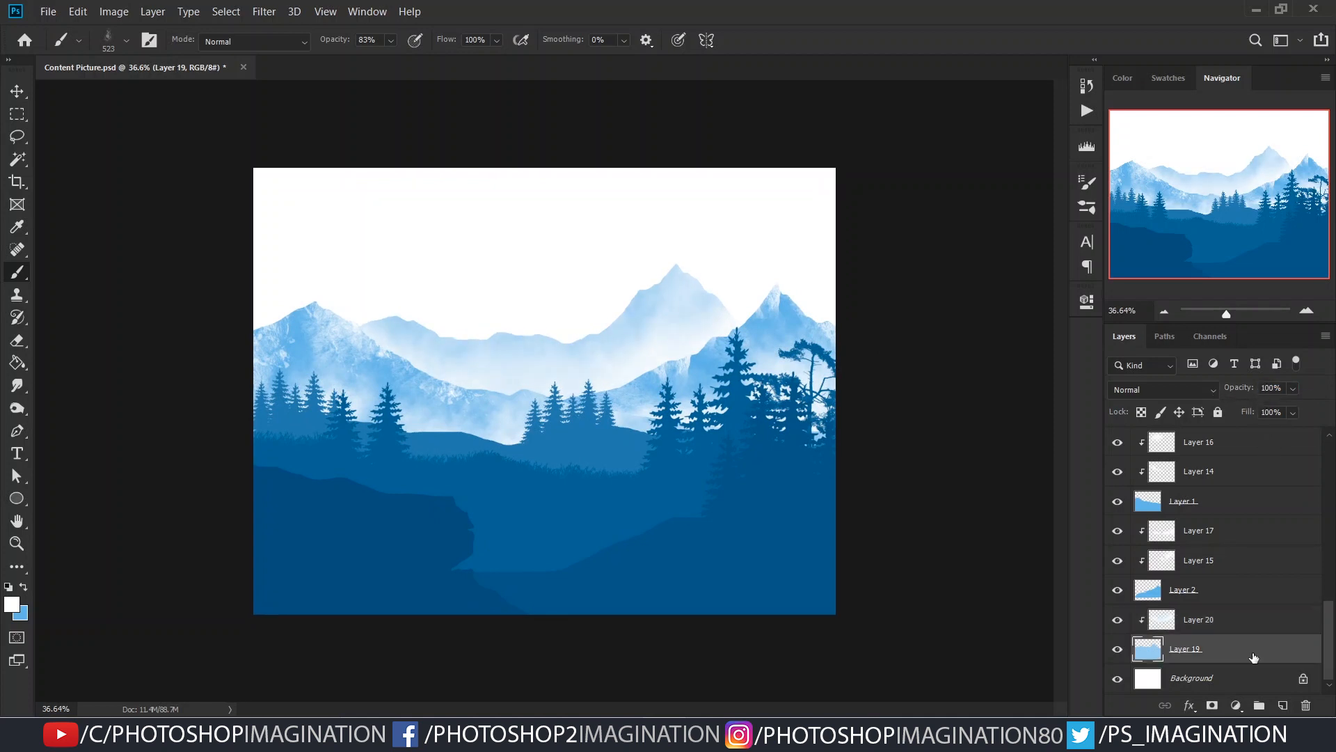
click(1241, 629)
click(1282, 706)
alt+click(1230, 632)
right_click(638, 482)
drag(1046, 535, 1048, 476)
click(525, 339)
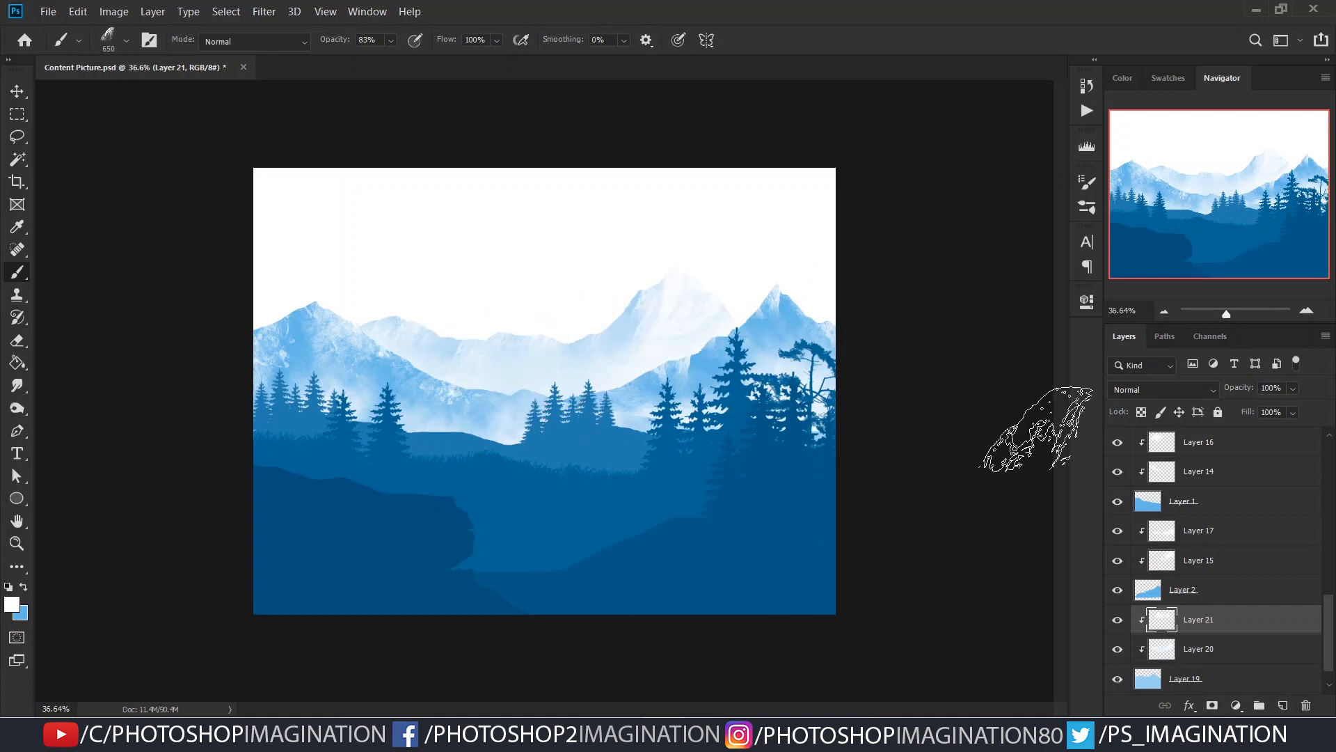
- Refill the foreground cliff on Layer 11 with a darker blue based on its sampled colour
scroll(617, 453, up, 1)
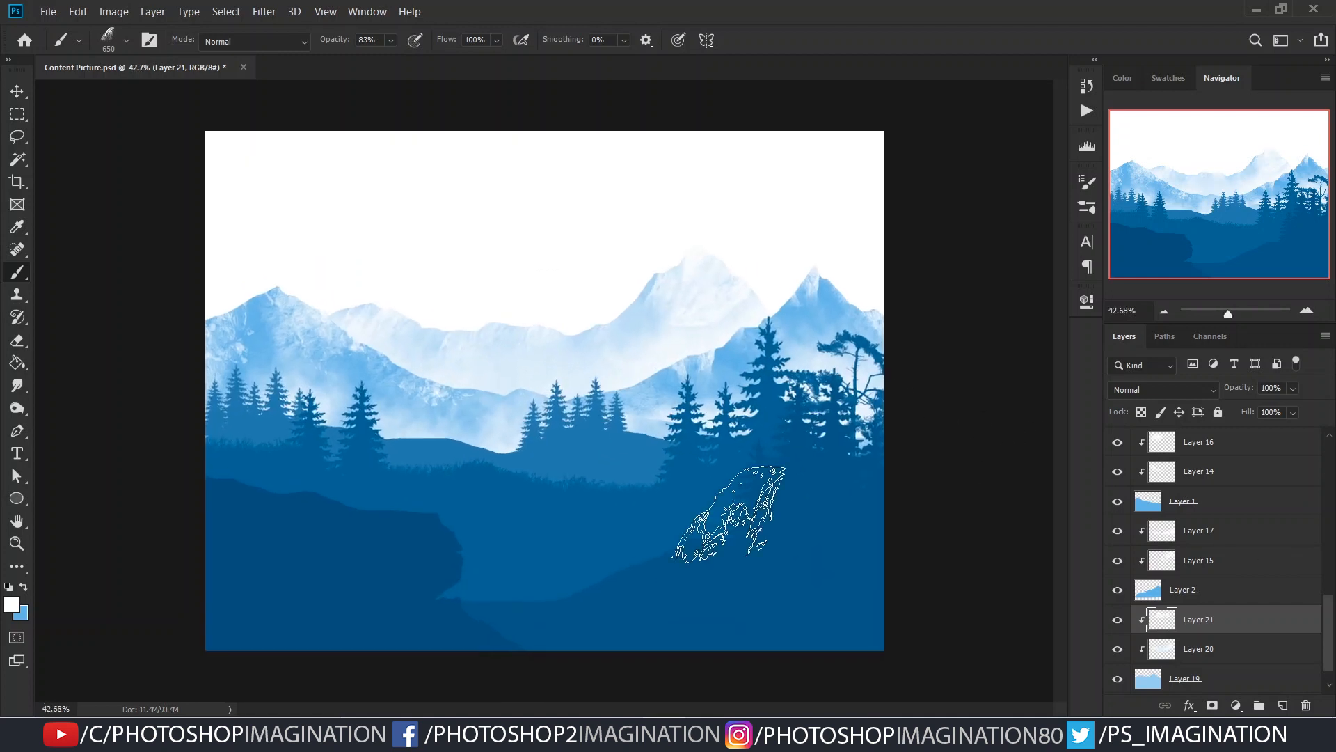
key(v)
ctrl+click(385, 585)
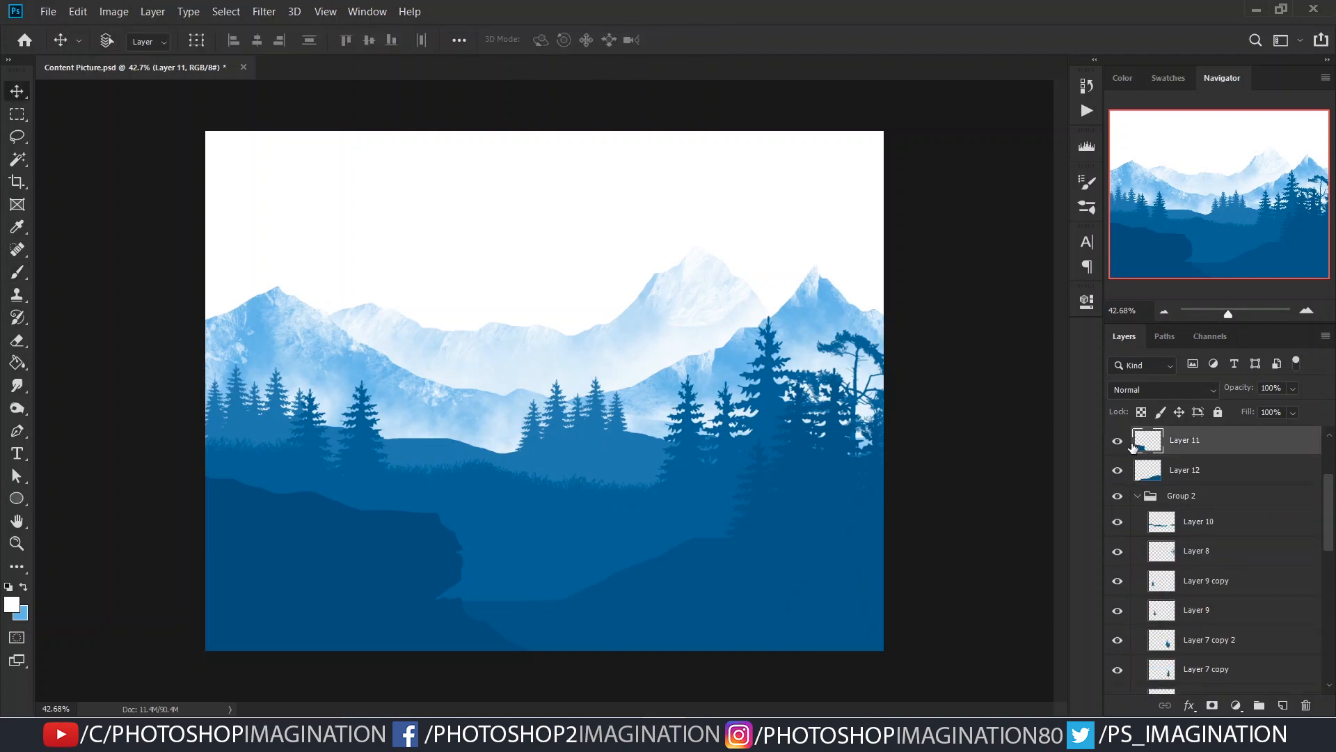
key(i)
click(311, 563)
click(11, 605)
click(1218, 328)
key(g)
key(ctrl+d)
click(687, 629)
key(ctrl+z)
- Load the right-hand hill on Layer 12 as a selection, fill it with a blue slightly lighter than the cliff and deselect it
key(v)
ctrl+click(775, 613)
ctrl+click(1149, 474)
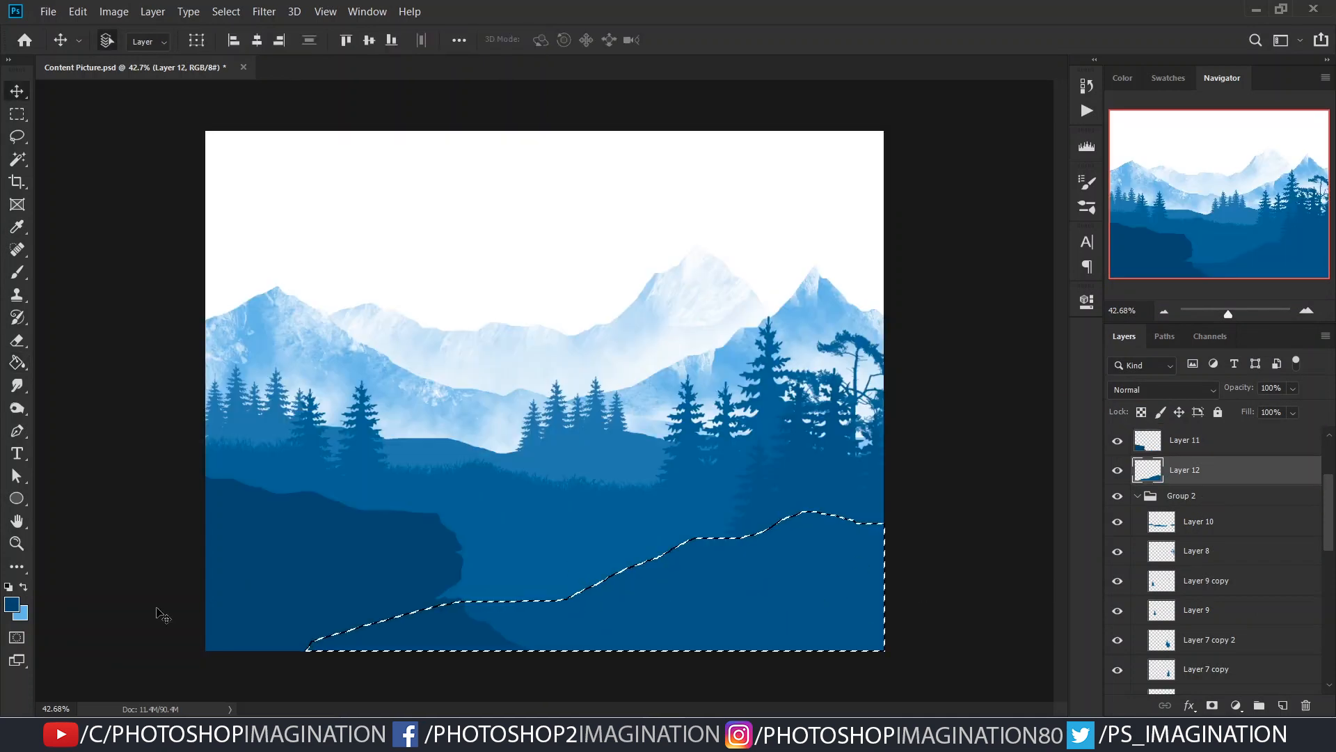
key(i)
click(11, 604)
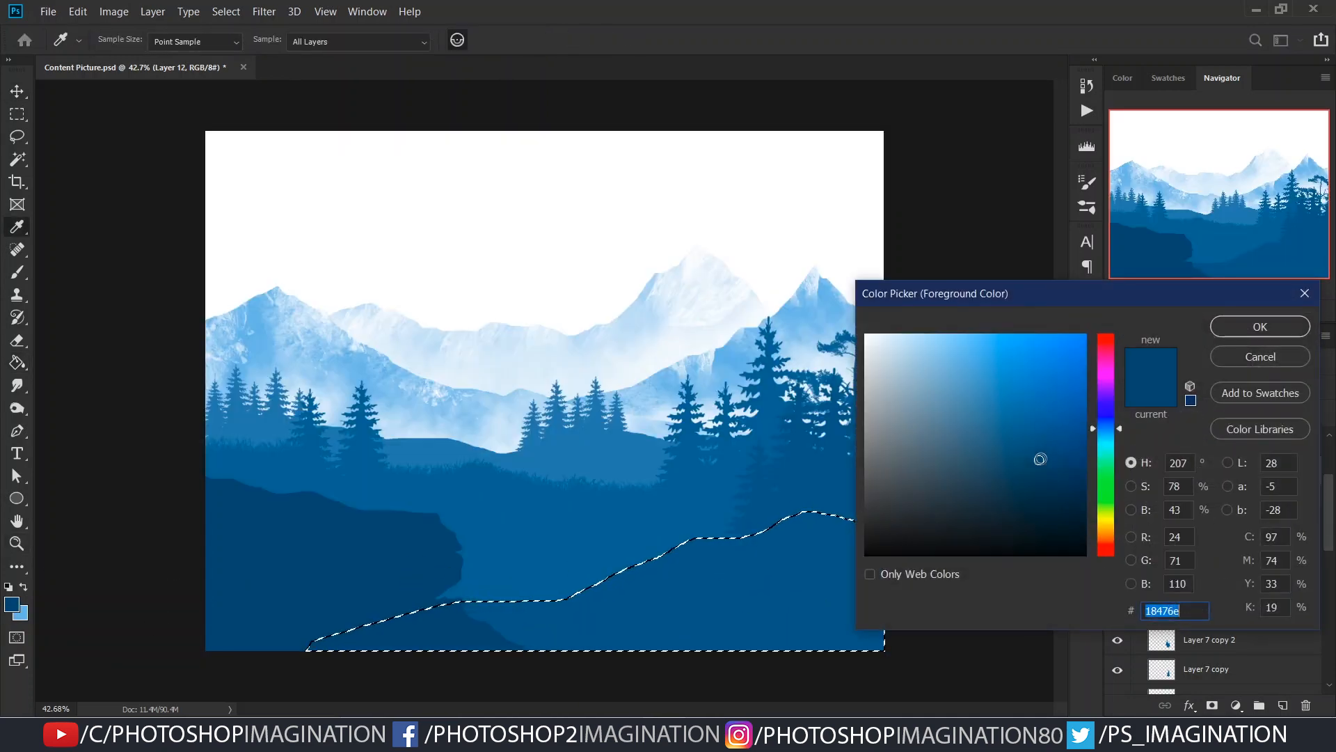
key(Return)
key(g)
click(872, 600)
key(ctrl+d)
- Try to recolour the front pines by filling their combined selection with the hill's blue on Layer 13 and its three copies
key(v)
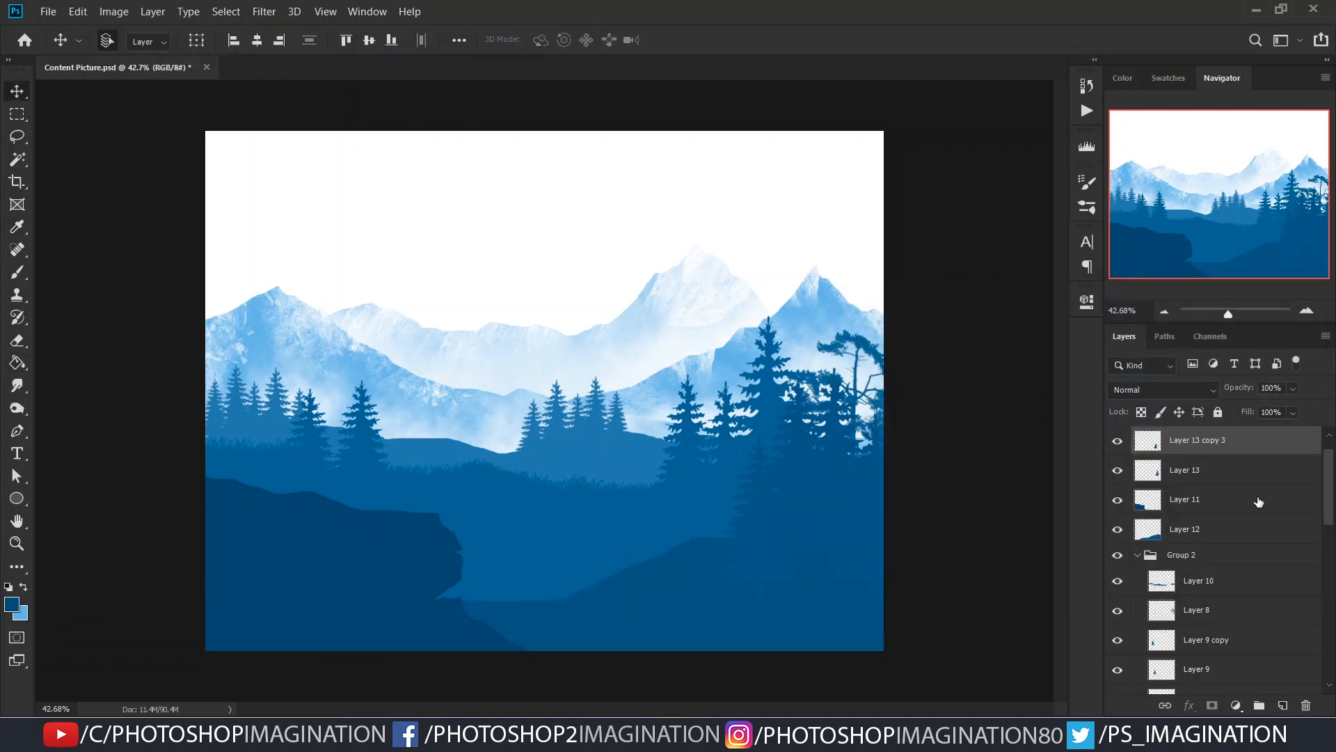
scroll(1259, 501, up, 2)
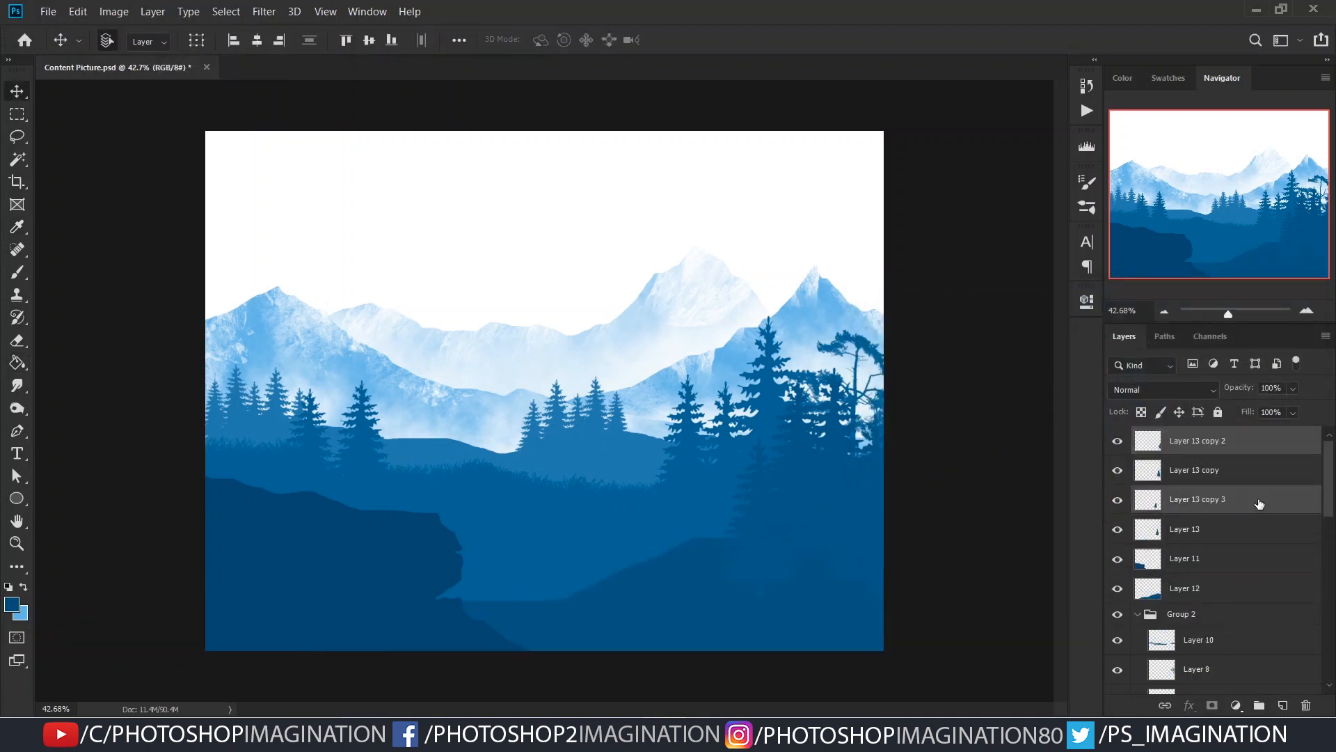
click(1147, 529)
shift+click(1188, 446)
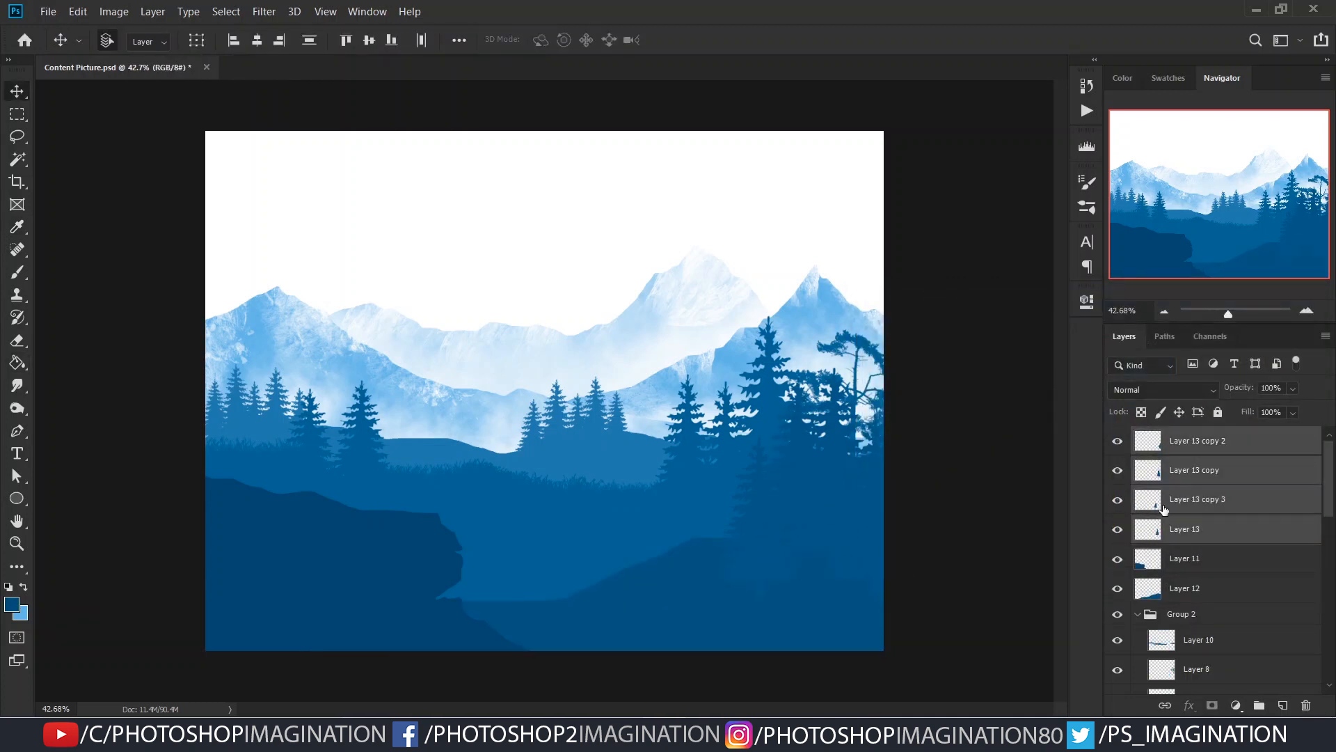
ctrl+click(1155, 532)
click(1194, 528)
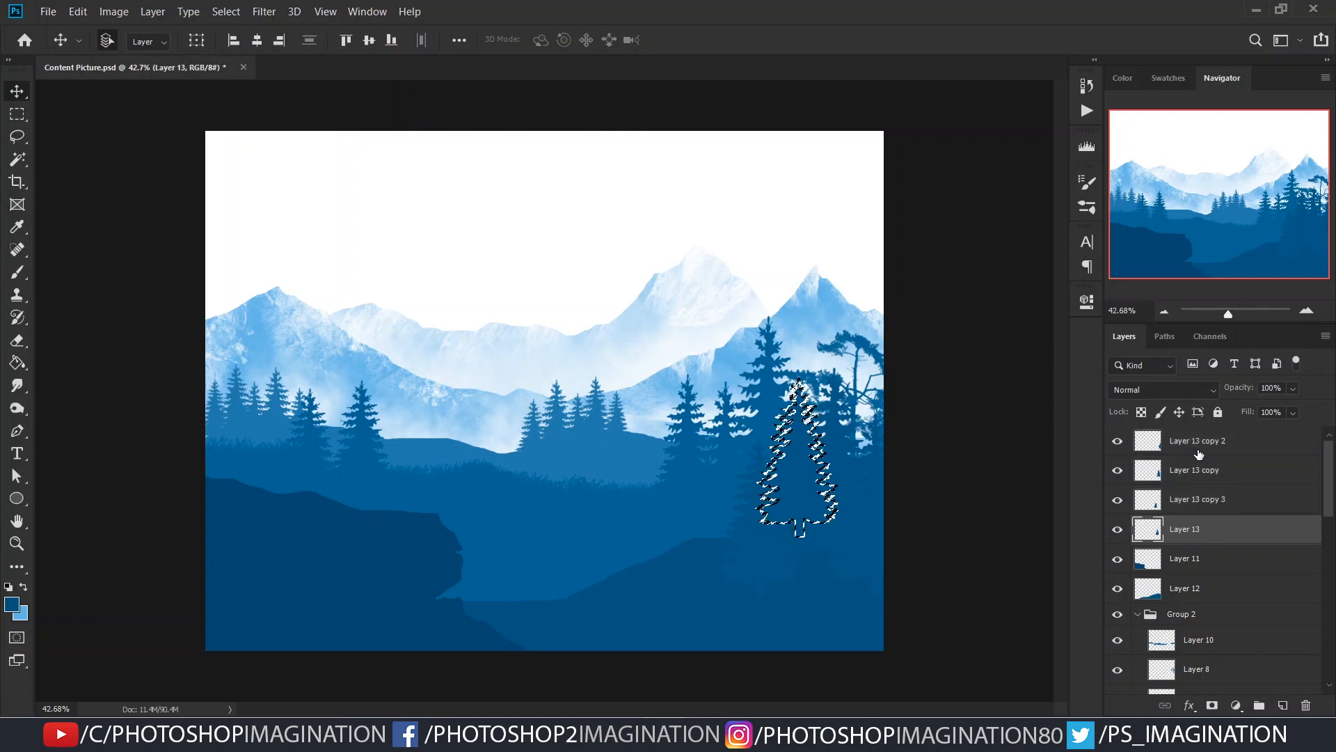
ctrl+shift+click(1153, 503)
ctrl+shift+click(1150, 473)
ctrl+shift+click(1148, 444)
key(g)
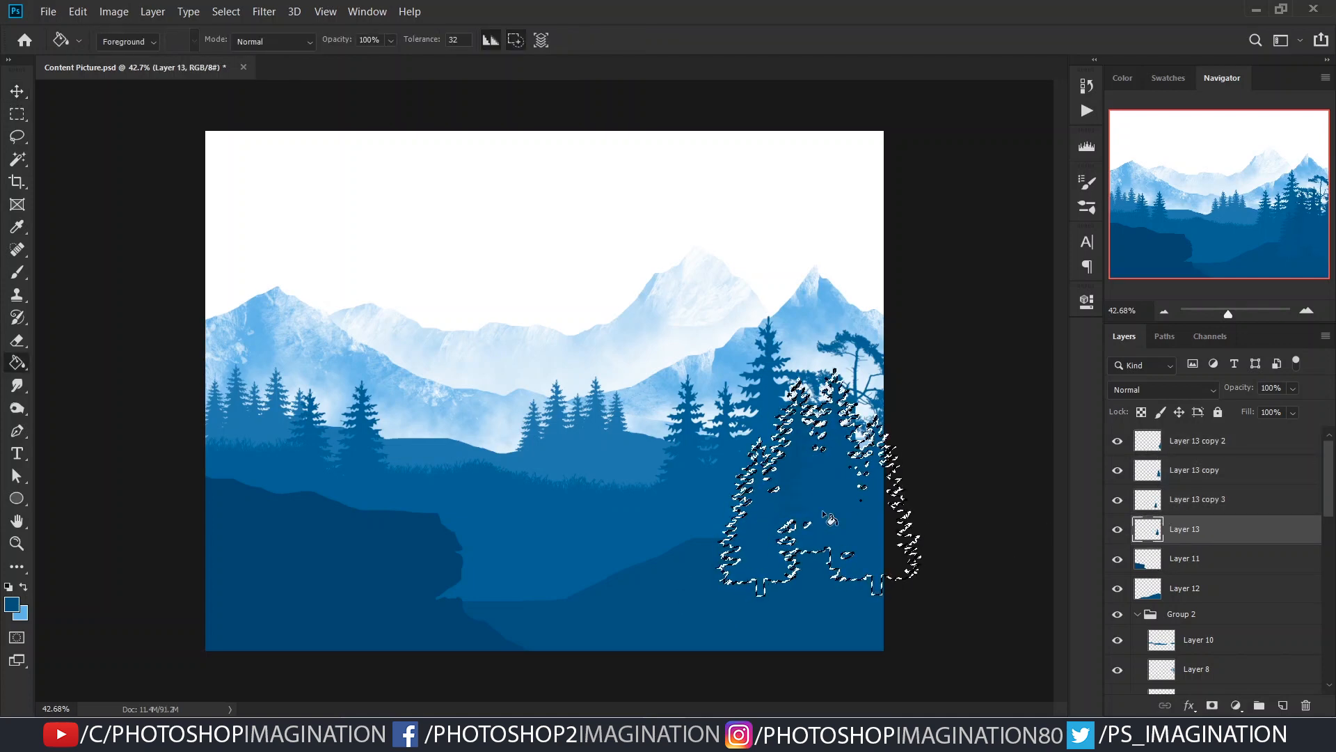
click(1156, 503)
click(874, 518)
click(1157, 475)
click(875, 516)
click(1160, 444)
click(856, 519)
key(ctrl+d)
- Try moving the filled pines on Layer 13 copy 2 to the left and deleting that layer
scroll(738, 544, down, 3)
scroll(853, 548, up, 7)
scroll(852, 548, down, 5)
key(v)
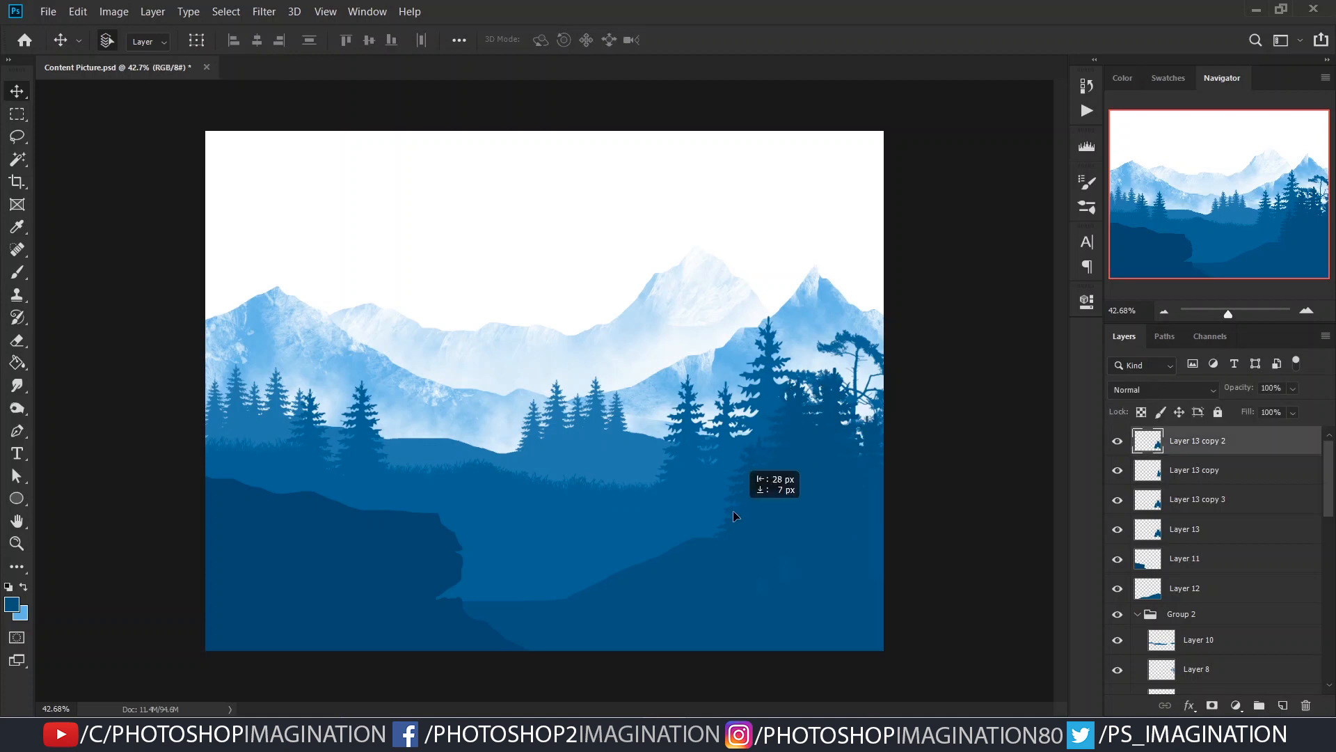
click(946, 508)
key(ctrl+z)
drag(771, 504, 731, 504)
click(1115, 444)
click(1115, 444)
click(1305, 708)
- Undo the changes to Layer 13 copy 2 and the combined-selection fills on the pine layers
key(ctrl+z)
key(ctrl+z)
key(ctrl+z)
key(ctrl+z)
key(ctrl+z)
key(ctrl+z)
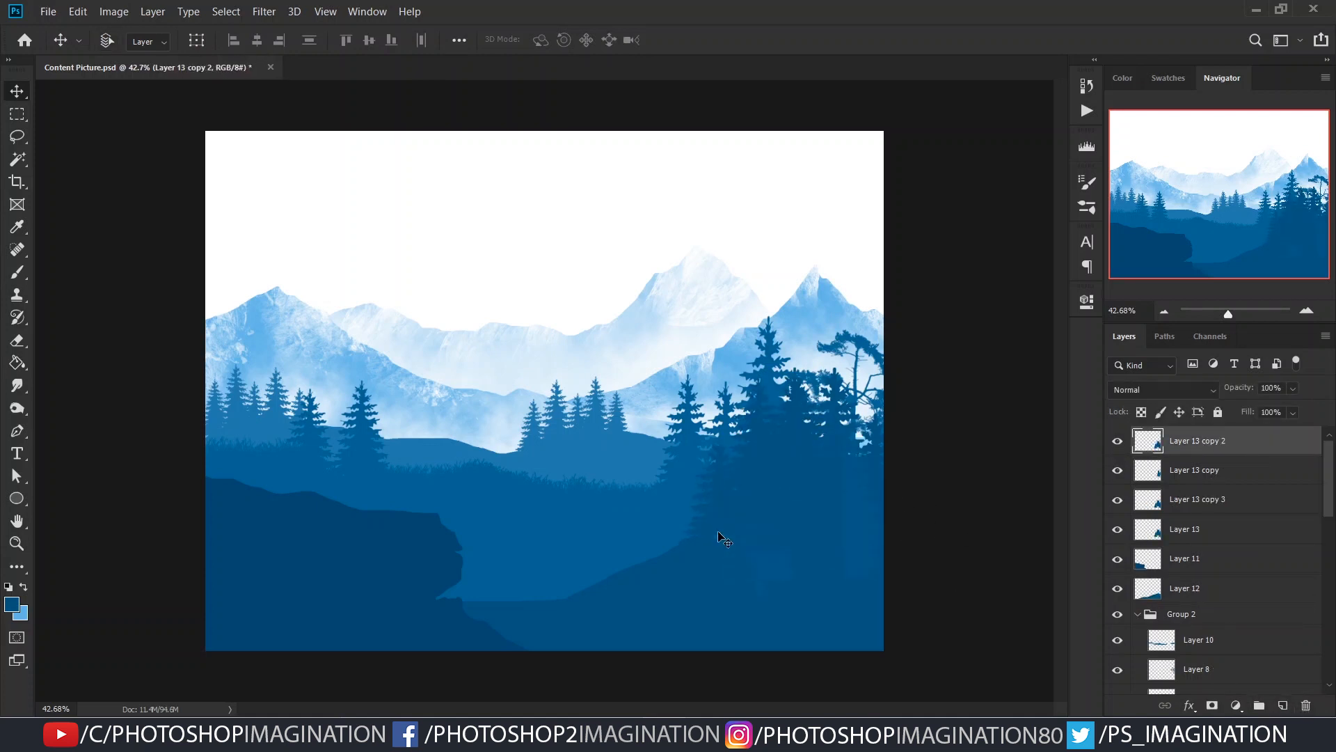
key(ctrl+z)
key(ctrl+z)
key(ctrl+z)
key(ctrl+z)
key(ctrl+z)
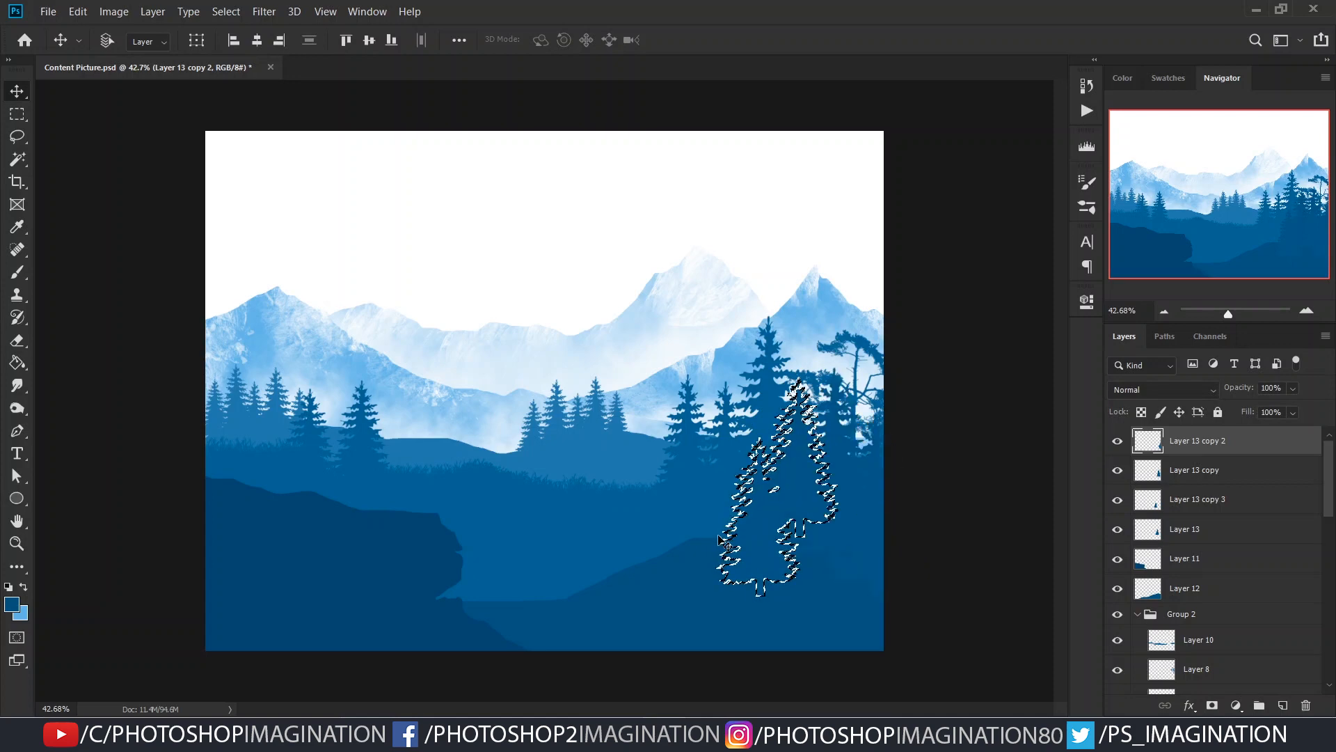
- Load only the pine on Layer 13 copy 2 as a selection, fill it with the hill's blue and deselect it
drag(872, 530, 912, 527)
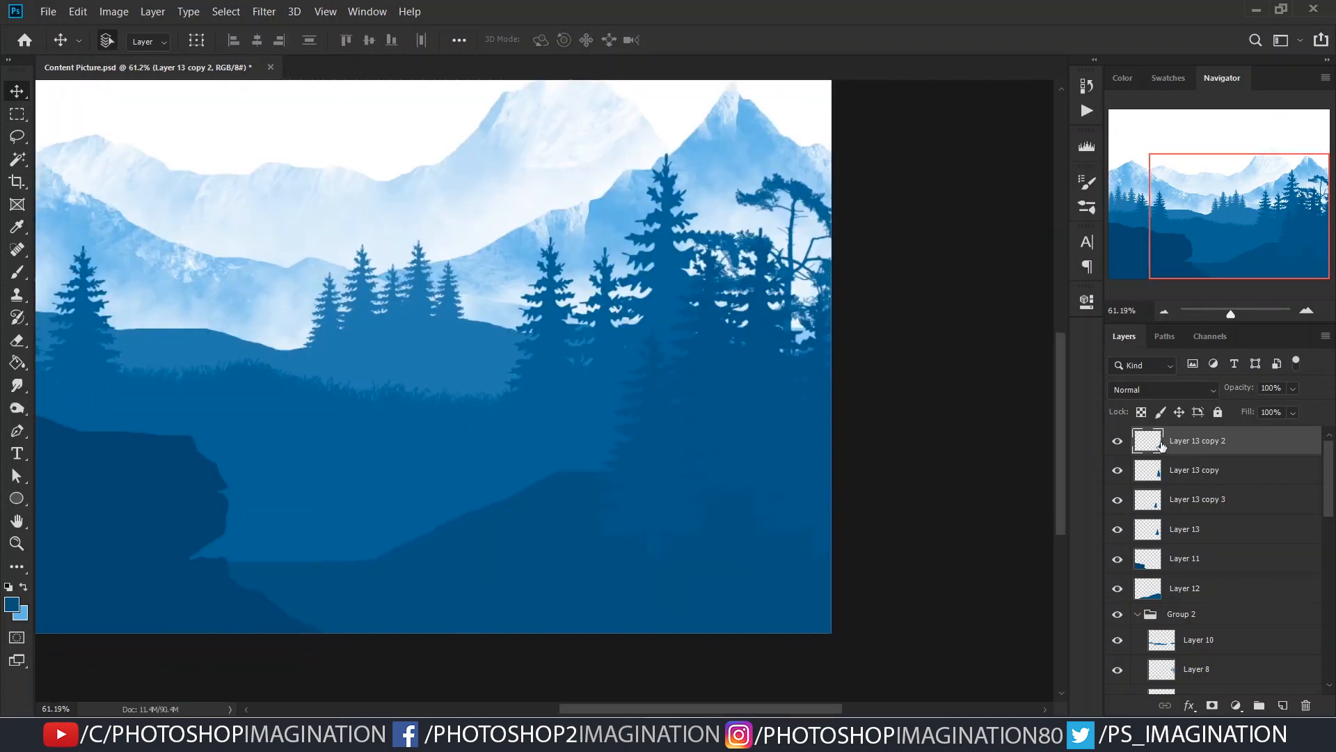
ctrl+click(1153, 447)
key(g)
alt+click(513, 541)
click(807, 487)
click(1150, 472)
key(ctrl+d)
- Fill the pines on Layer 13 copy, Layer 13 copy 3 and Layer 13 one by one with the same blue, deselecting after each
ctrl+click(1148, 476)
click(764, 433)
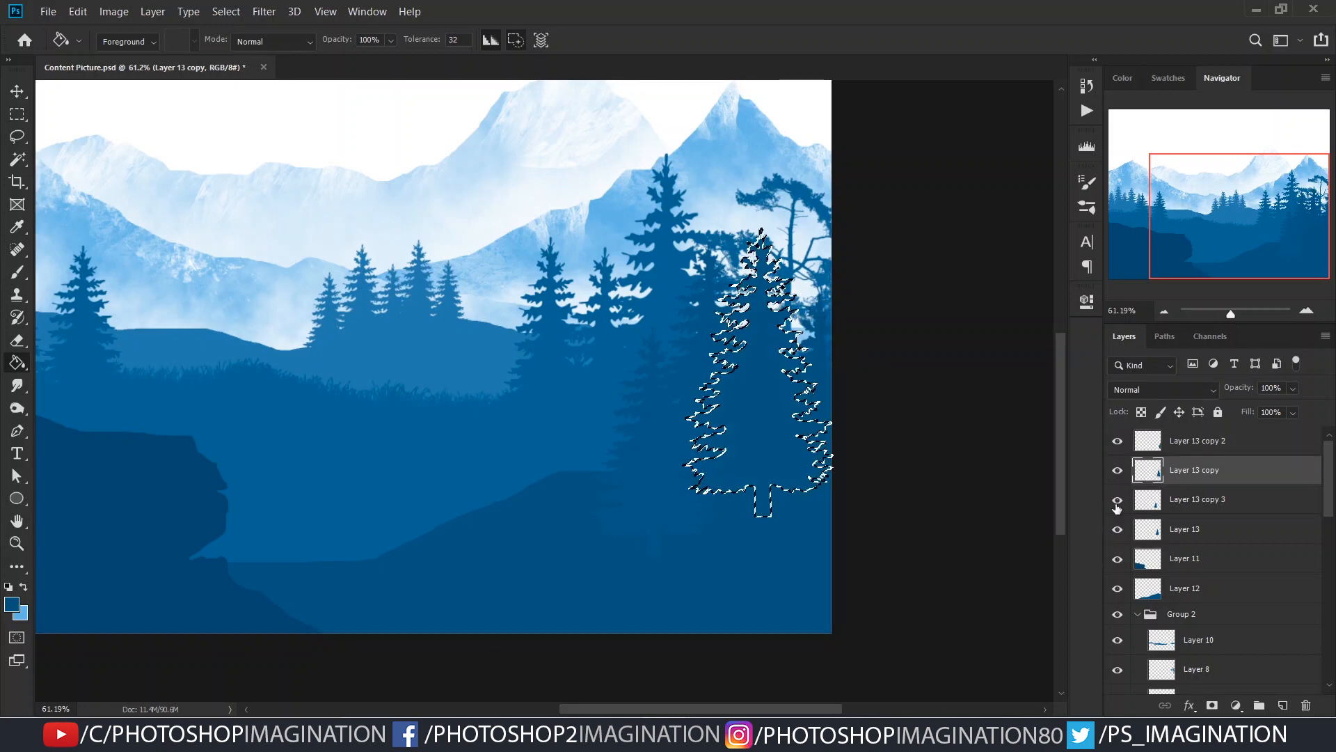
click(1148, 506)
key(ctrl+d)
ctrl+click(1149, 508)
click(1155, 531)
key(ctrl+d)
ctrl+click(1150, 530)
click(699, 432)
key(ctrl+d)
- Try moving the front pines further left along the hill and undo both moves
key(c)
key(v)
drag(643, 463, 542, 469)
drag(699, 393, 620, 457)
key(ctrl+z)
key(ctrl+z)
- Nudge the front pines individually so they stand spaced apart along the slope of the right-hand hill
drag(706, 421, 727, 420)
drag(678, 403, 664, 411)
drag(685, 402, 683, 416)
drag(753, 403, 741, 403)
mouse_move(823, 372)
mouse_down()
mouse_move(854, 314)
mouse_move(838, 380)
mouse_up()
click(878, 409)
scroll(745, 480, down, 5)
scroll(728, 495, up, 1)
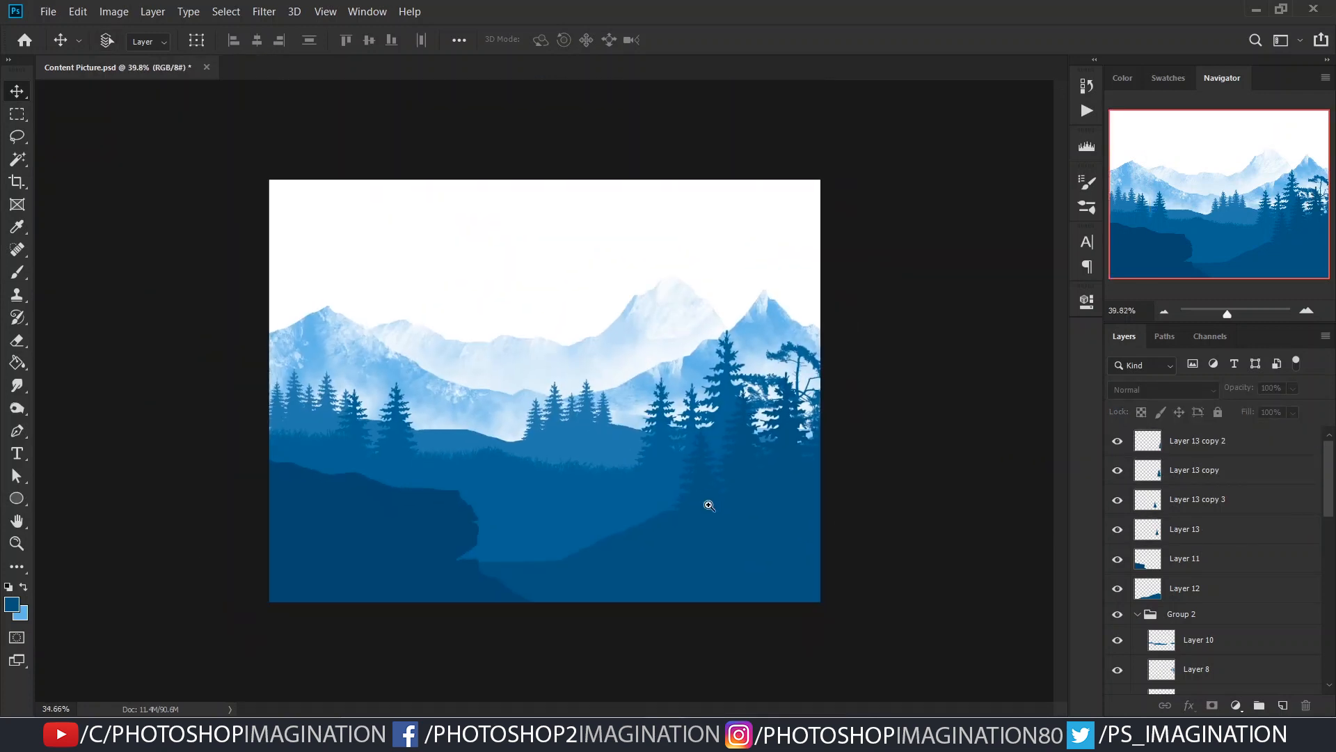
scroll(426, 507, up, 1)
scroll(473, 459, down, 1)
scroll(474, 459, up, 1)
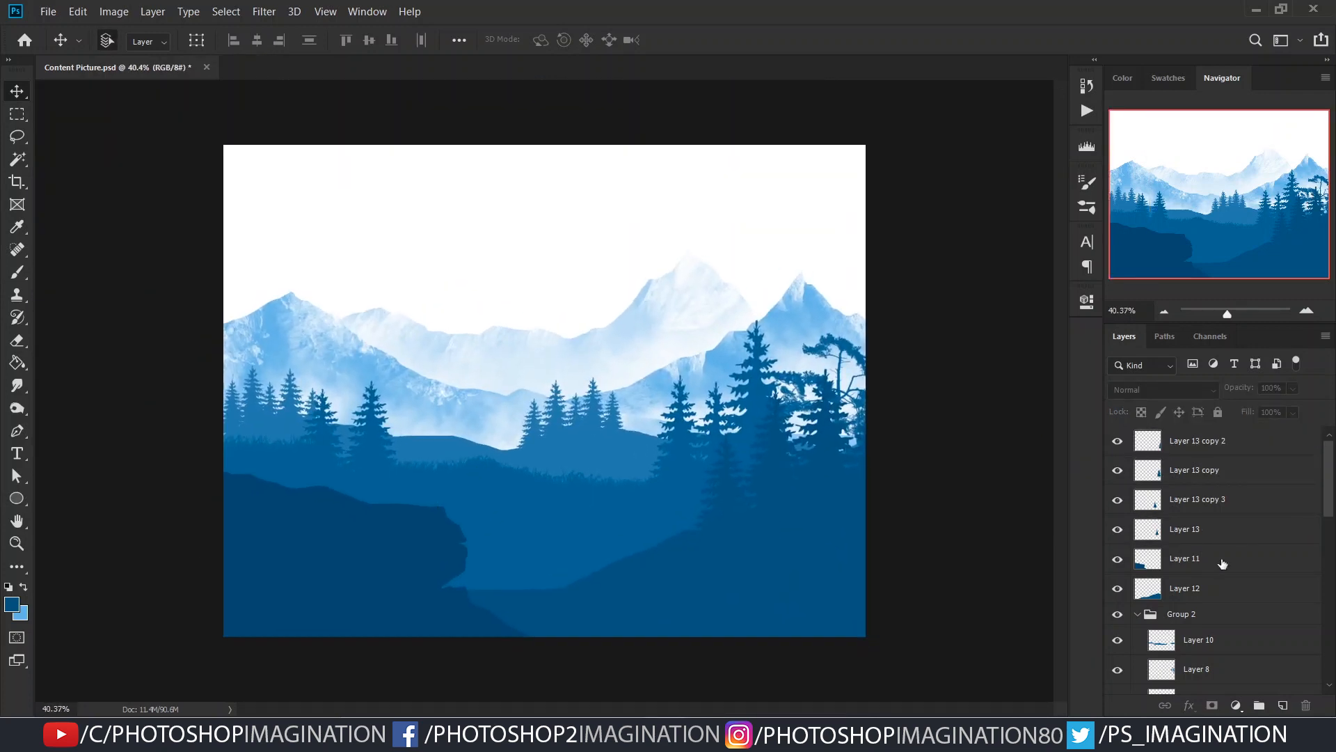
- Add a layer beneath Layer 19 and fill it with a pale blue sampled from the distant mountains as the sky
scroll(1186, 554, down, 10)
click(1197, 675)
click(1283, 705)
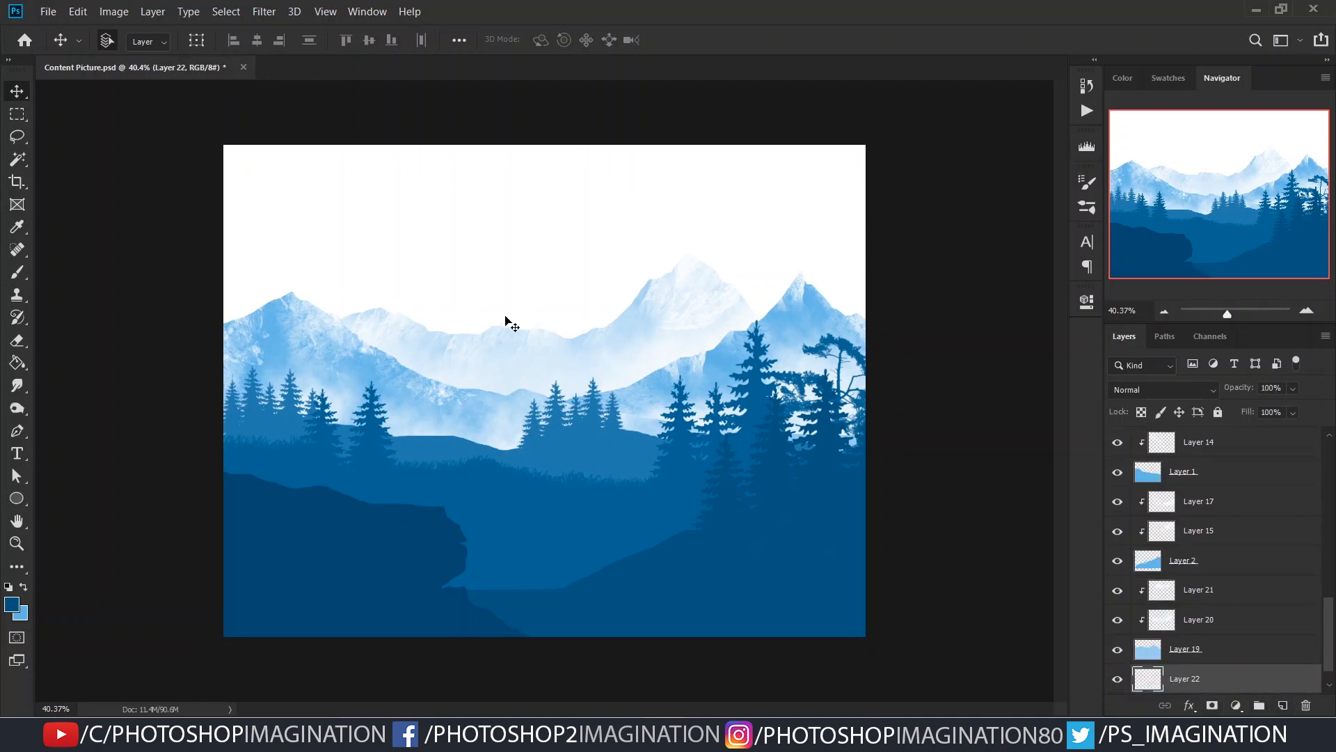
key(g)
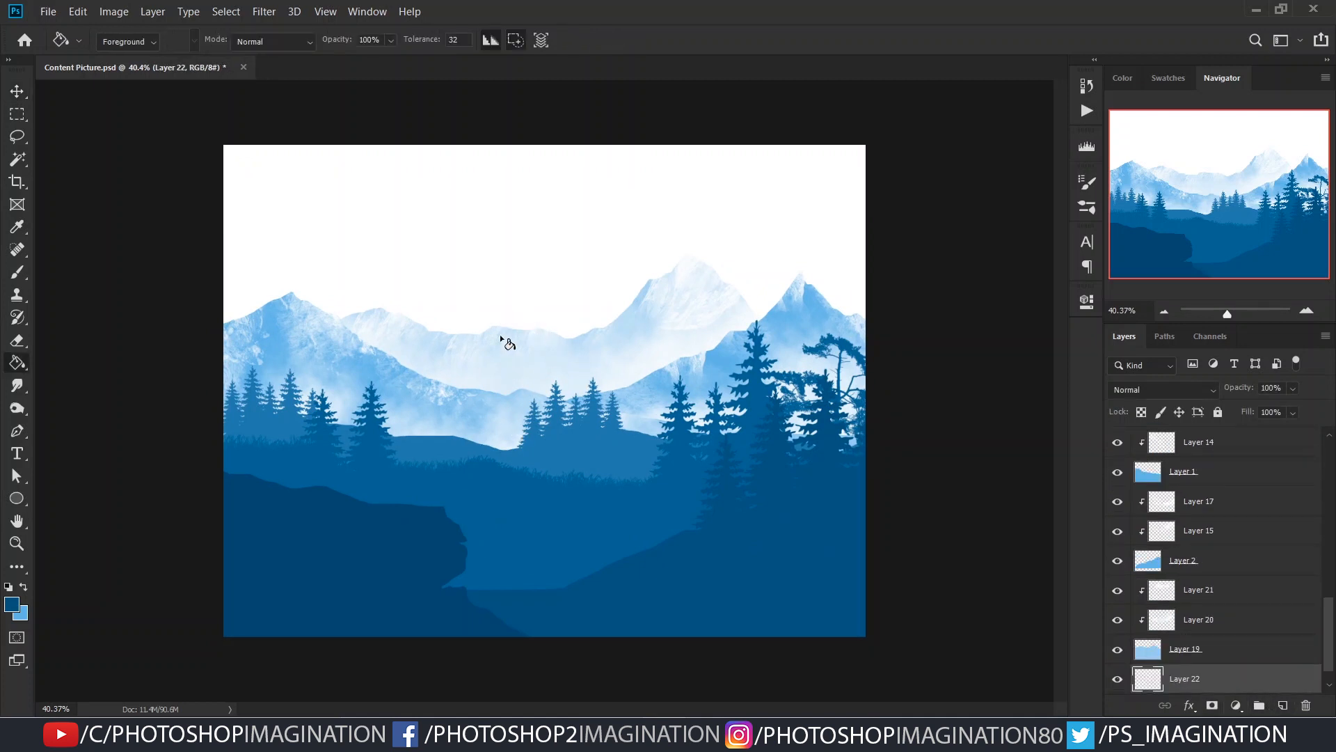
alt+click(512, 331)
click(549, 250)
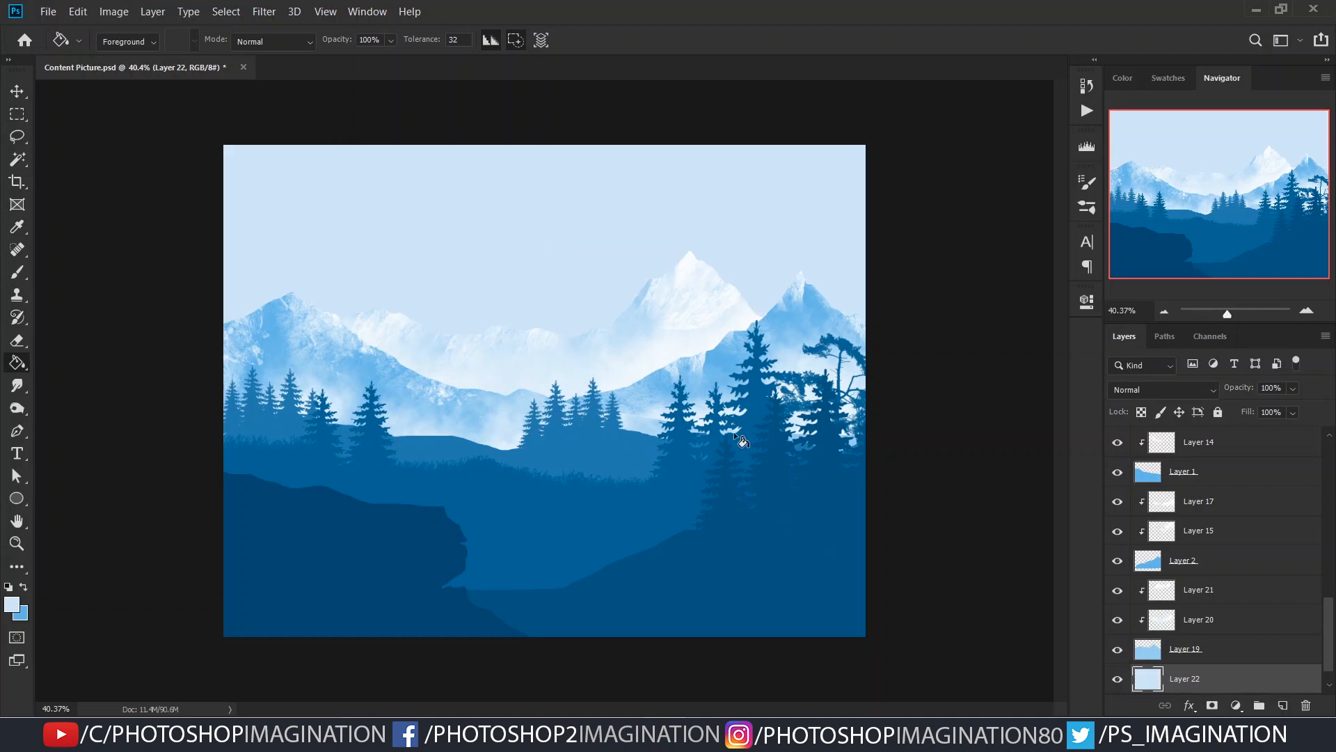
- Add a layer above Layer 22, choose the steam brush at 400 px and paint near-white clouds across the sky
scroll(724, 472, down, 1)
click(1284, 707)
key(b)
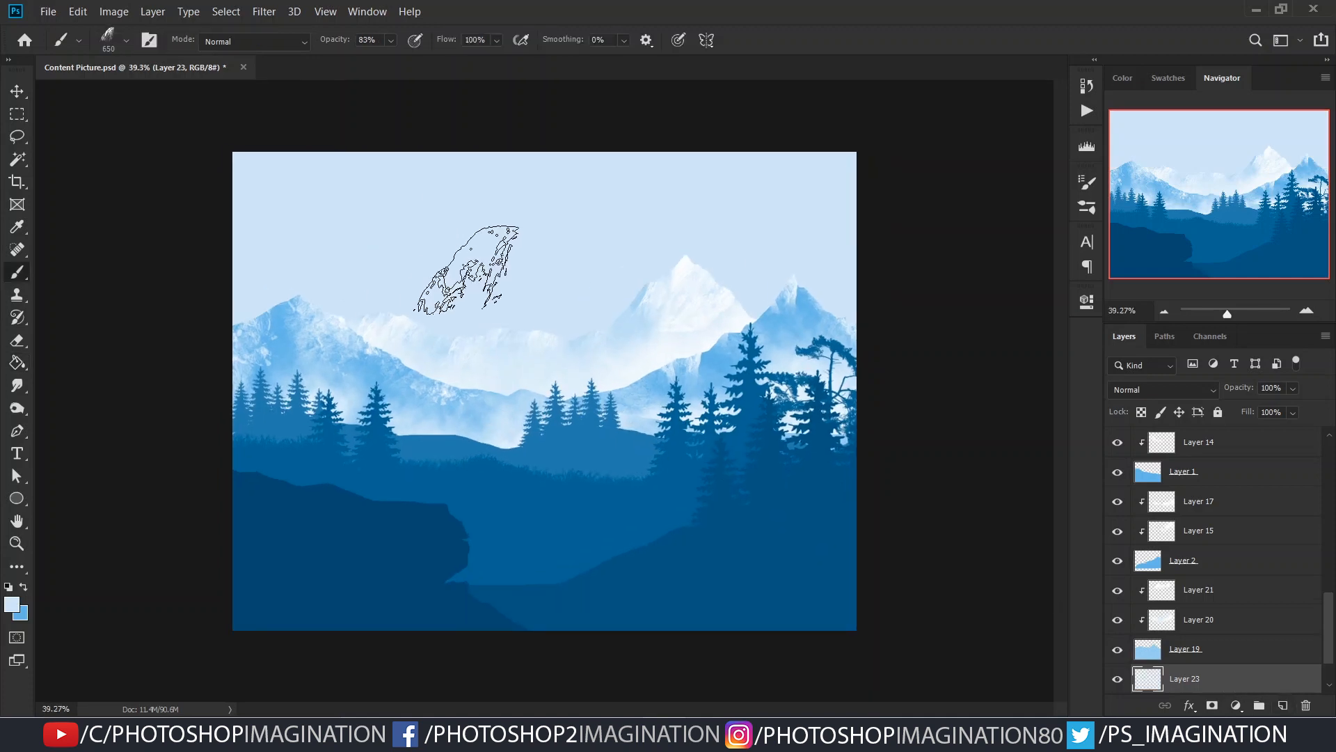
right_click(485, 268)
click(724, 658)
click(605, 660)
alt+click(390, 324)
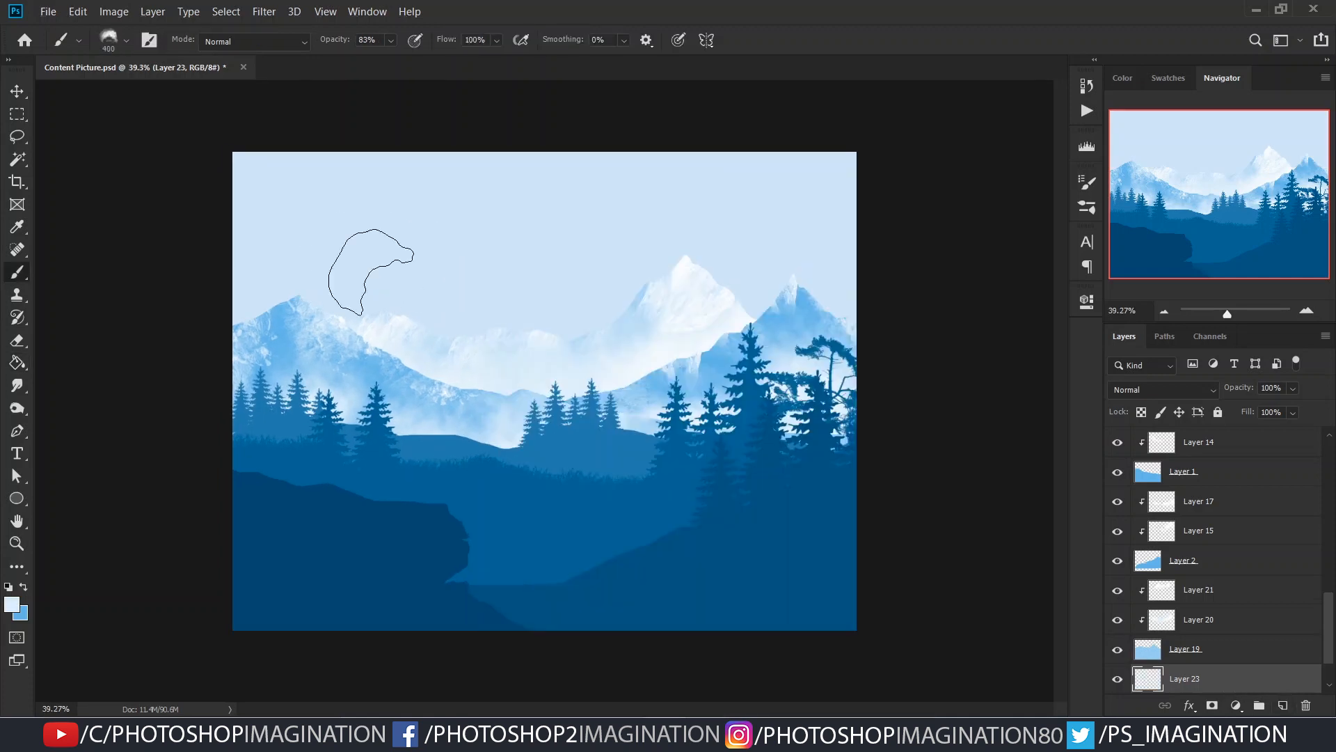
drag(278, 209, 536, 230)
drag(814, 209, 720, 222)
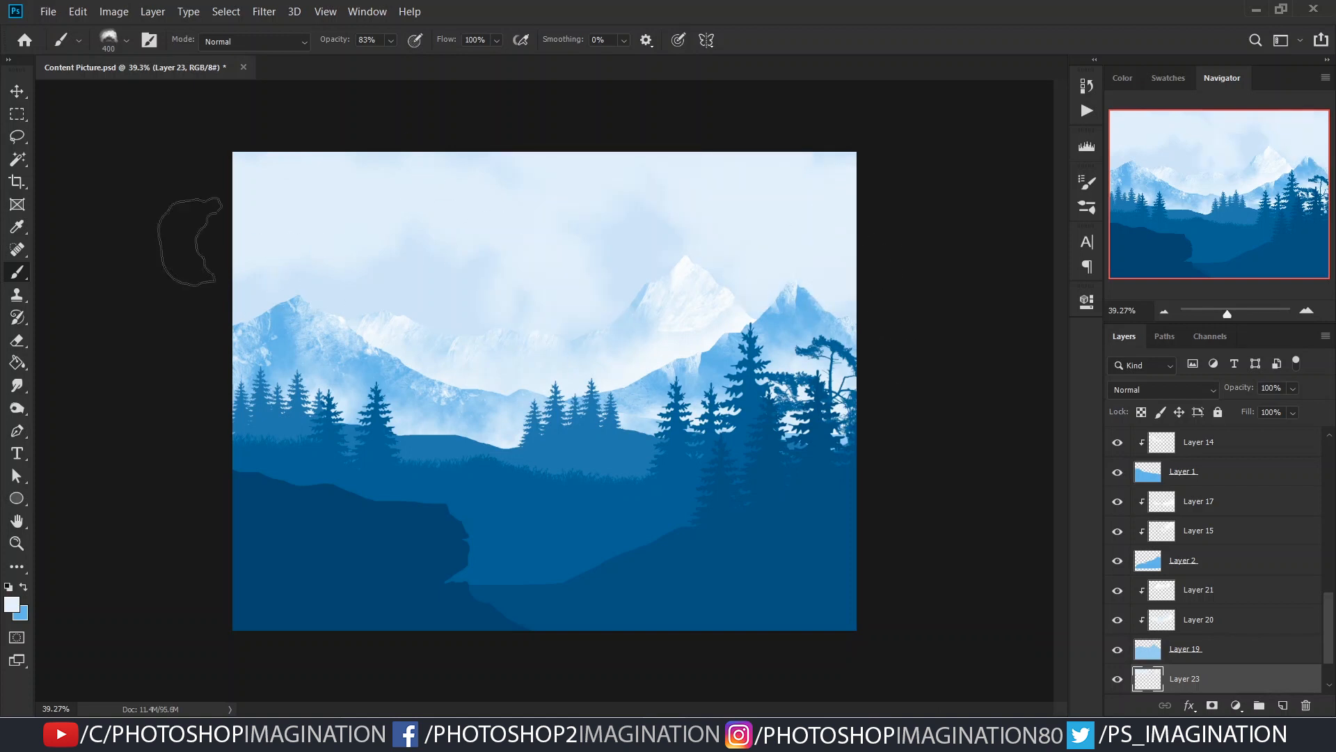
- Sample light blues from the mountains and paint soft blue patches between the clouds in the upper and lower sky
alt+click(621, 320)
mouse_move(797, 176)
mouse_down()
mouse_move(558, 184)
mouse_move(831, 143)
mouse_move(605, 164)
mouse_up()
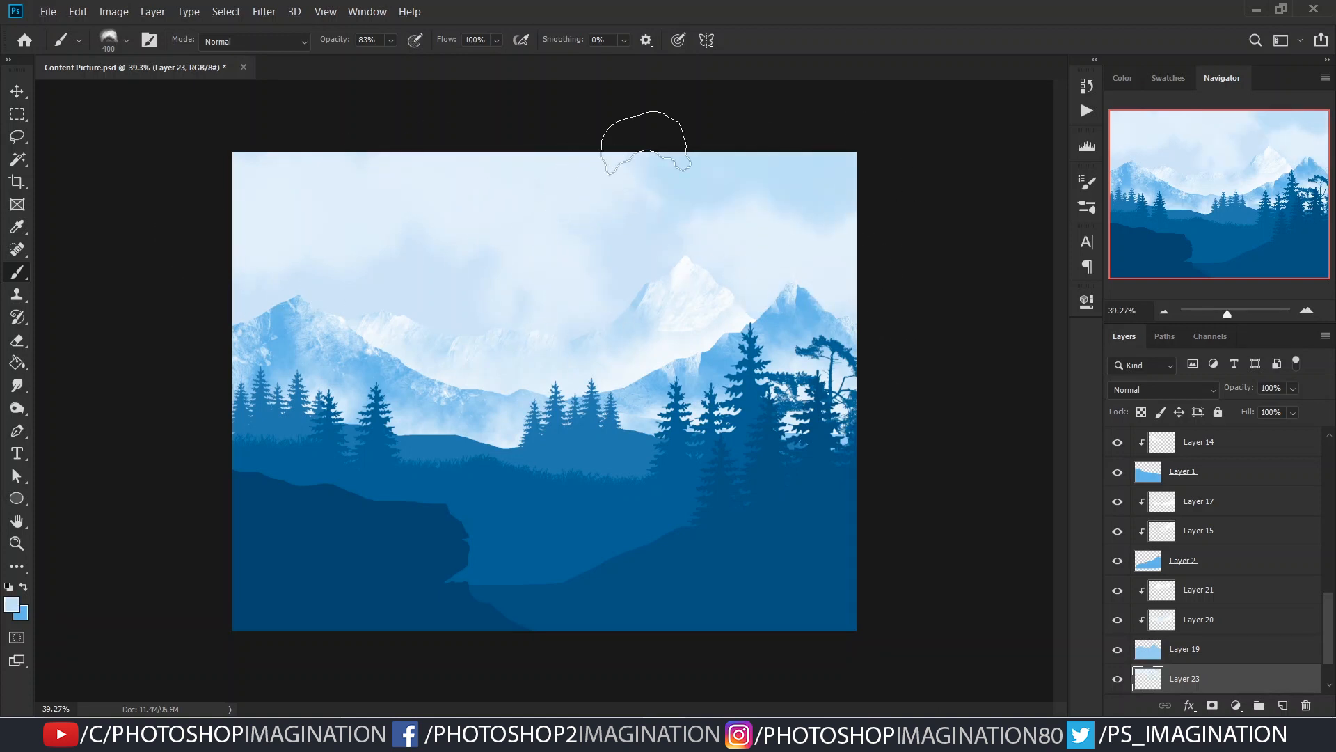
alt+click(417, 333)
drag(279, 194, 381, 203)
drag(493, 288, 574, 300)
drag(860, 299, 893, 359)
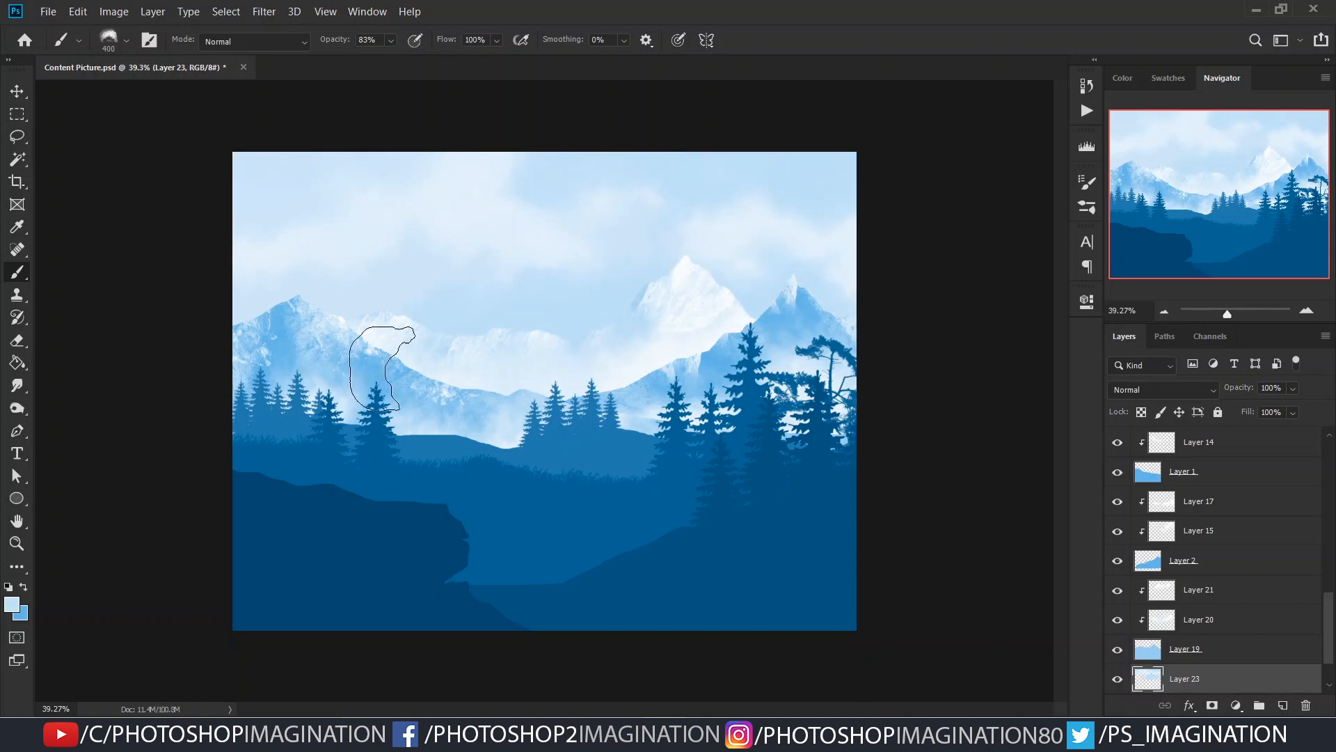
- Deepen the sky above the distant mountains and in the upper right with sampled blues, lowering the brush opacity to 44%
drag(459, 325, 316, 258)
alt+click(800, 333)
drag(536, 293, 612, 373)
mouse_move(225, 317)
mouse_down()
mouse_move(476, 402)
mouse_move(701, 533)
mouse_up()
key([)
key(ctrl+z)
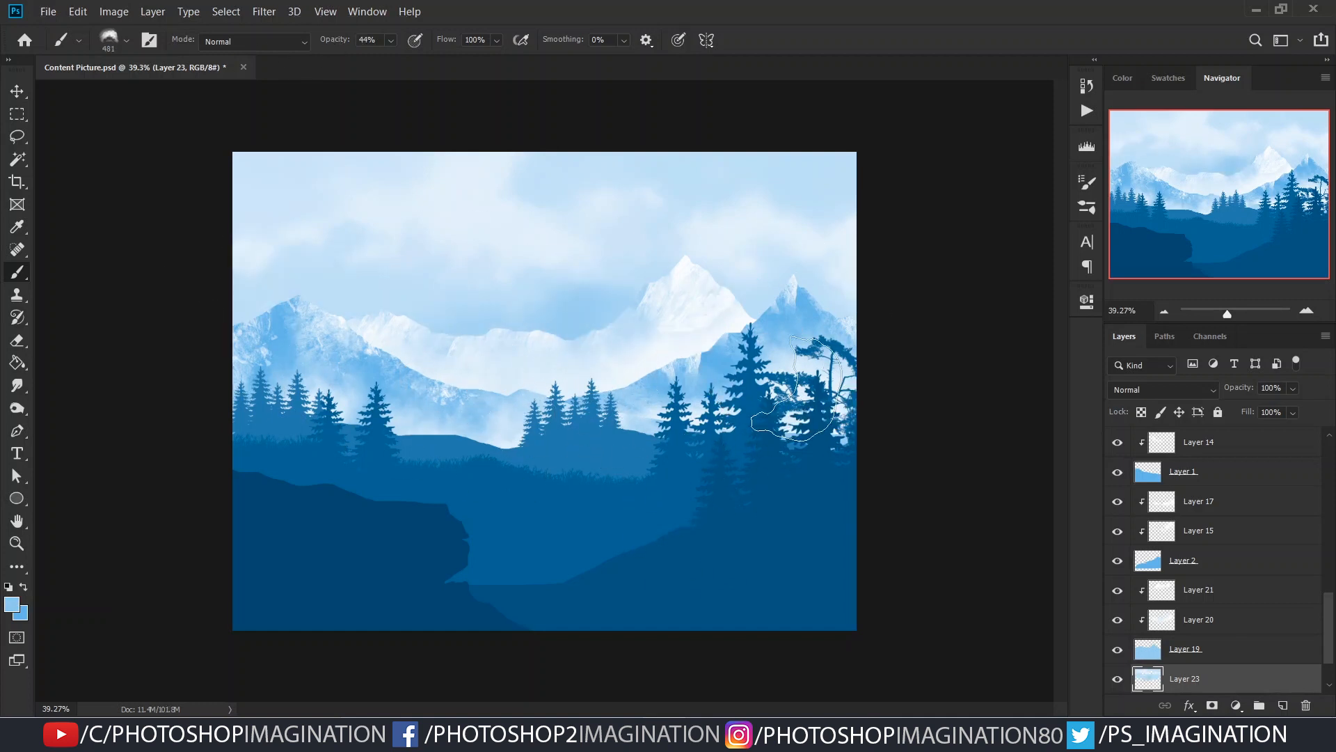
drag(407, 343, 451, 524)
drag(589, 480, 547, 479)
drag(772, 230, 739, 252)
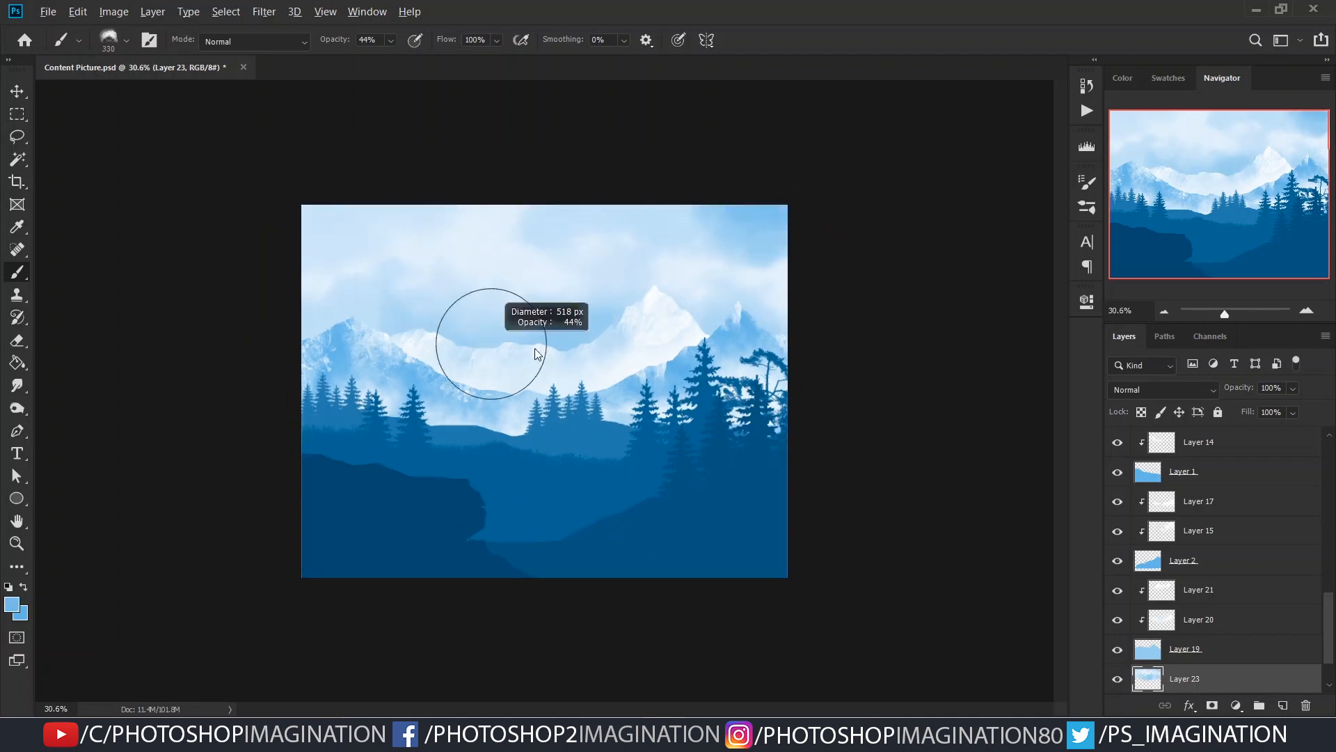
- Blend more blue and white strokes through the sky with the steam brush enlarged to about 504 px
drag(359, 143, 519, 192)
drag(403, 224, 350, 226)
drag(541, 286, 625, 294)
drag(459, 191, 554, 202)
drag(464, 417, 508, 418)
mouse_move(585, 388)
mouse_down()
mouse_move(632, 466)
mouse_move(578, 456)
mouse_up()
drag(780, 230, 680, 307)
key(ctrl+z)
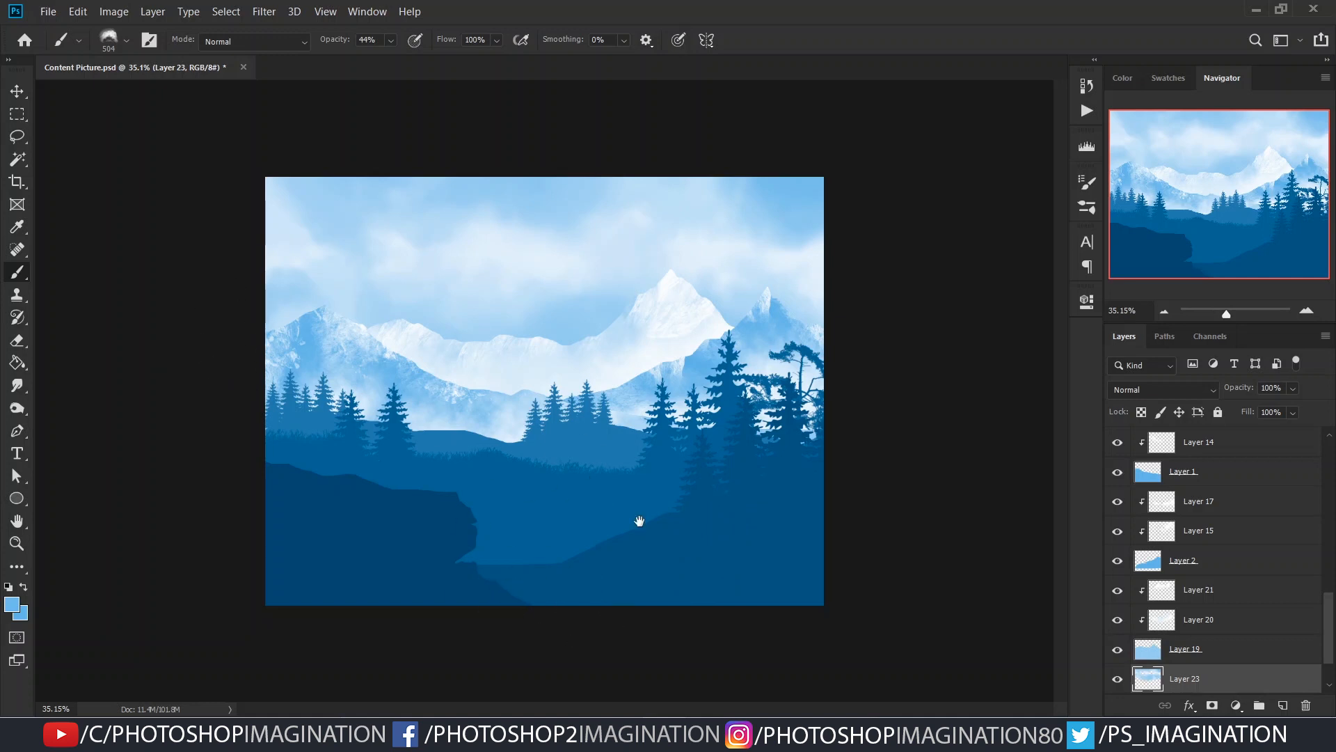
scroll(611, 520, up, 2)
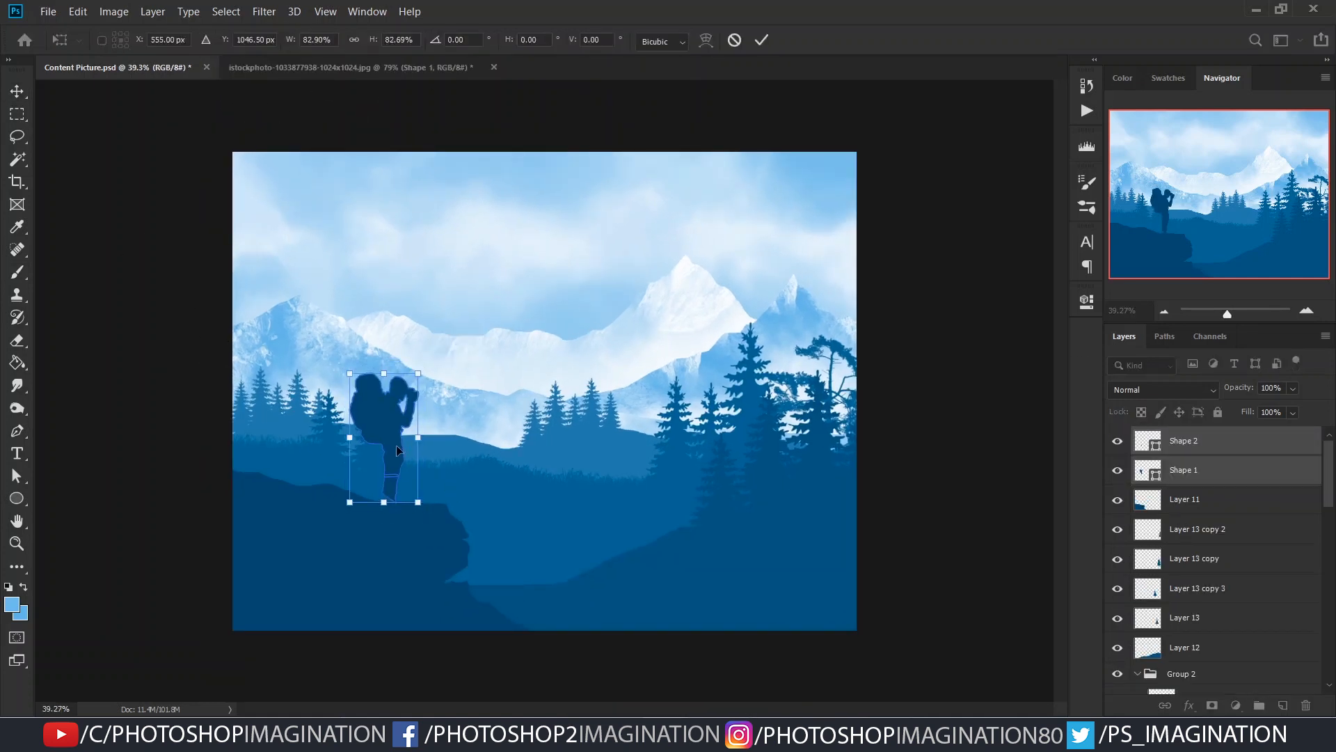
- Place the hiker silhouette on the cliff and draw a small Pen tool shape that completes the end of his binoculars
key(Return)
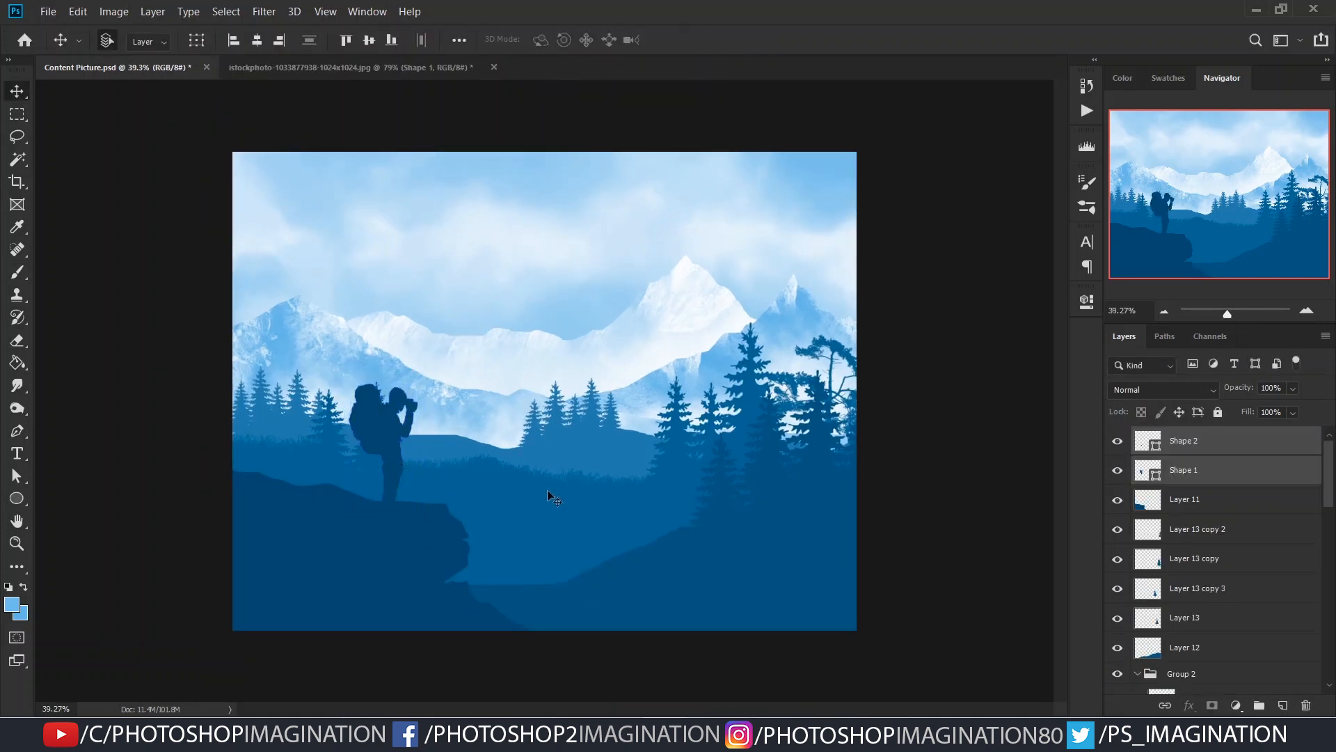
scroll(516, 471, up, 10)
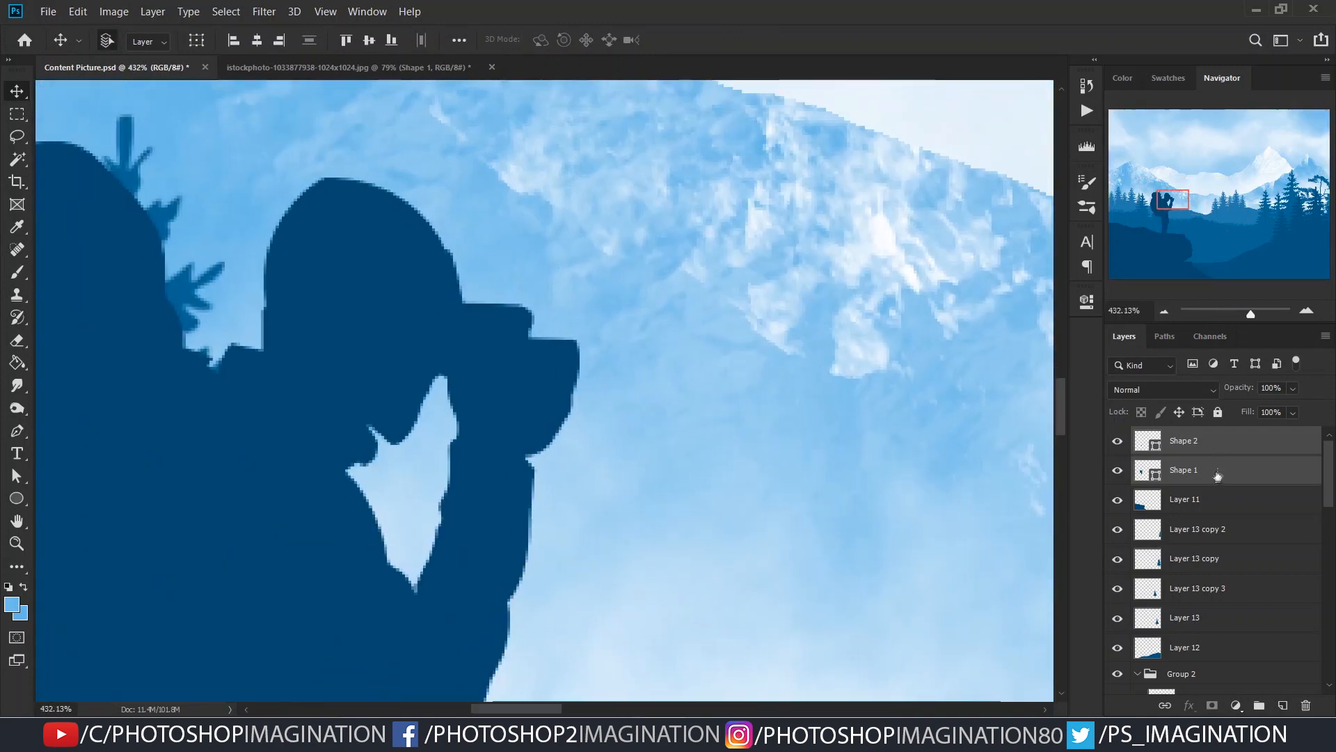
ctrl+click(1218, 447)
key(p)
scroll(527, 403, up, 2)
click(586, 383)
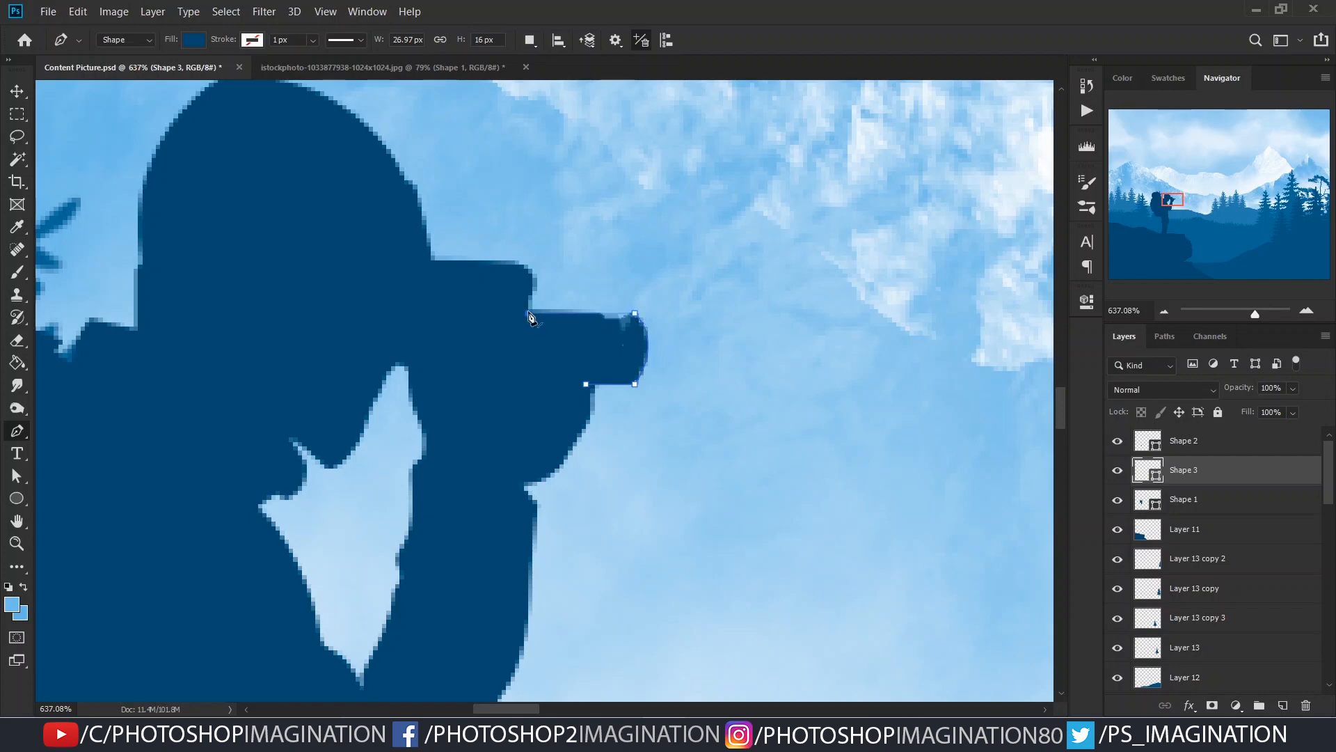
click(20, 88)
scroll(518, 381, down, 10)
ctrl+click(1218, 470)
scroll(612, 456, up, 4)
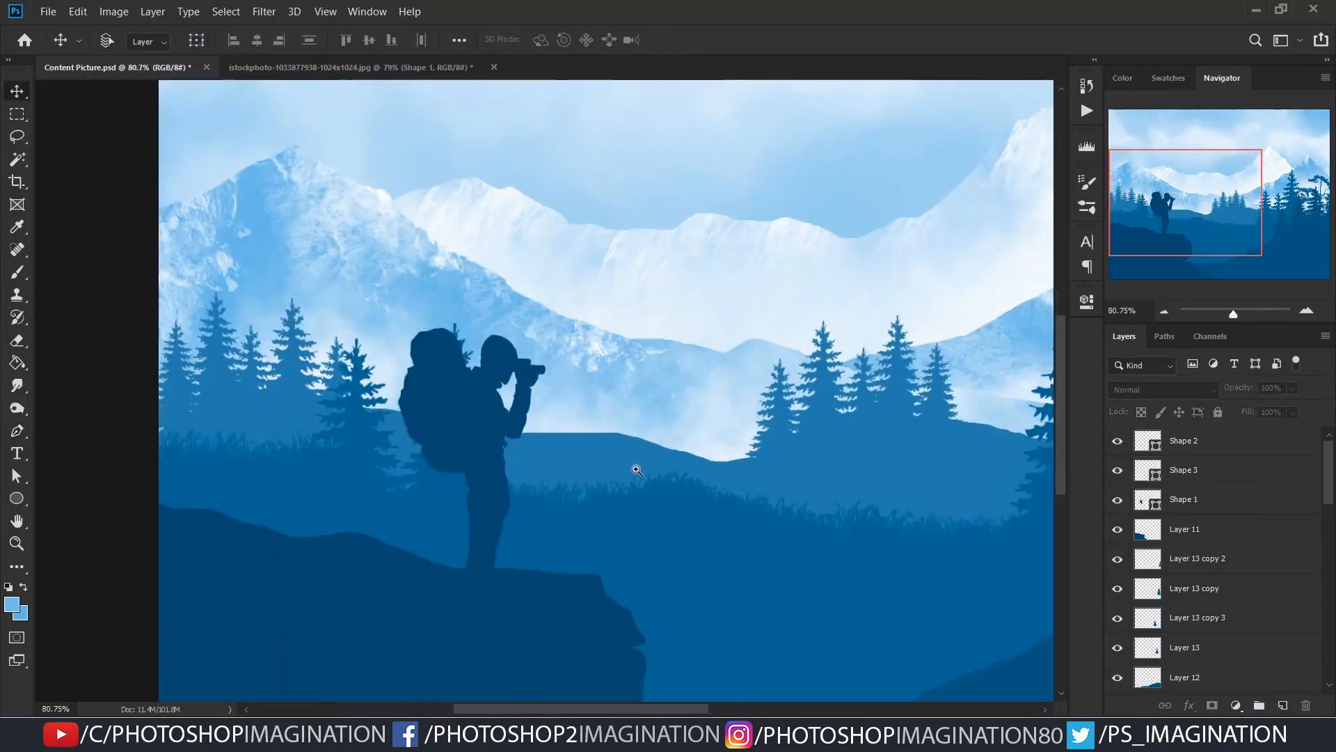
- Merge Shape 1, Shape 2 and Shape 3 into a single hiker layer
scroll(615, 457, down, 7)
scroll(615, 457, up, 1)
ctrl+click(1190, 498)
ctrl+click(1190, 471)
ctrl+click(1188, 451)
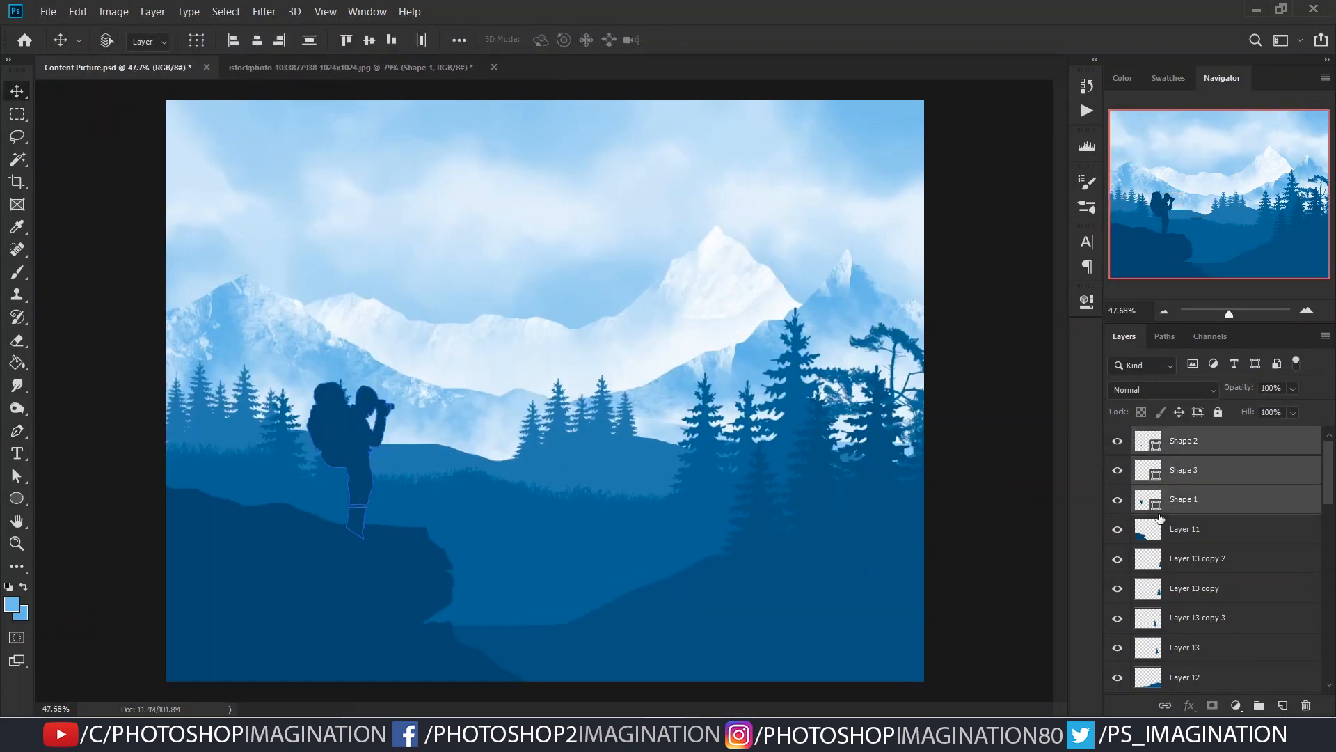
key(ctrl+e)
scroll(465, 471, up, 1)
scroll(617, 540, down, 3)
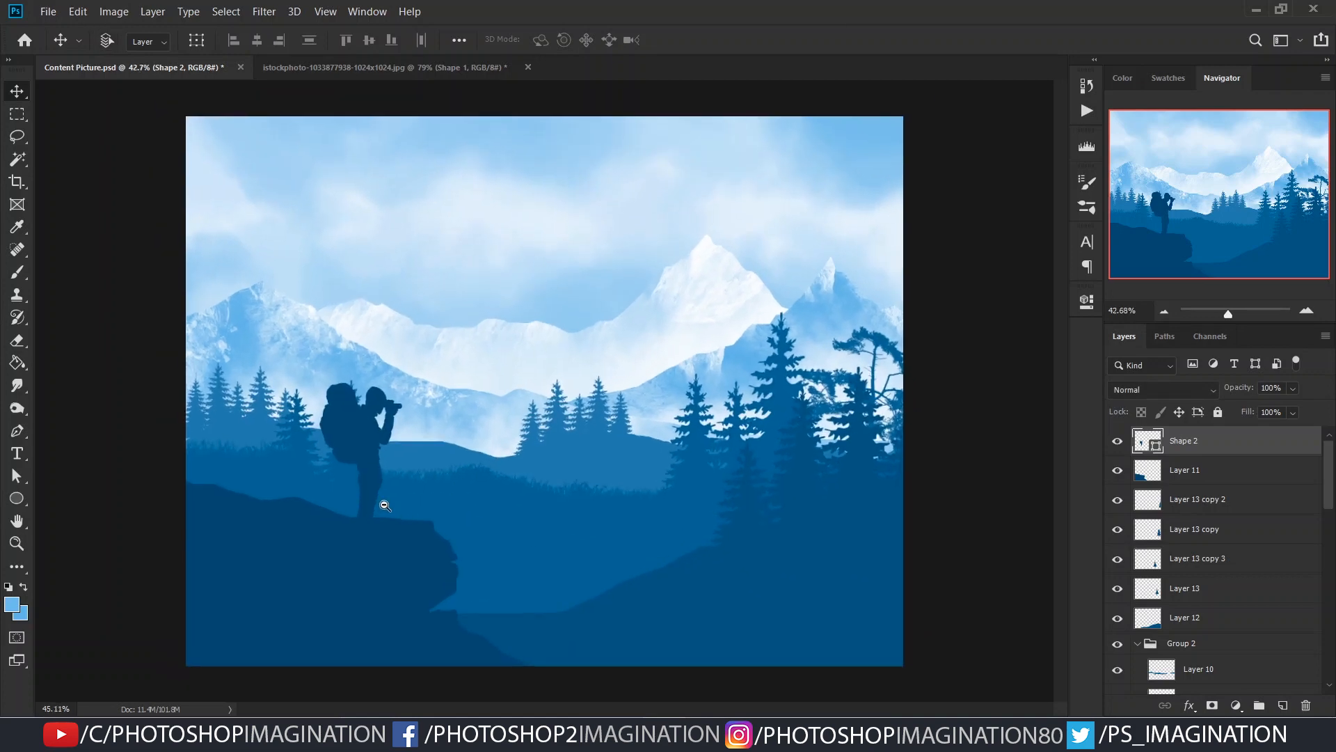
- Add a new layer above the cliff layer and choose the single pine tree brush
click(1217, 474)
key(b)
click(1282, 707)
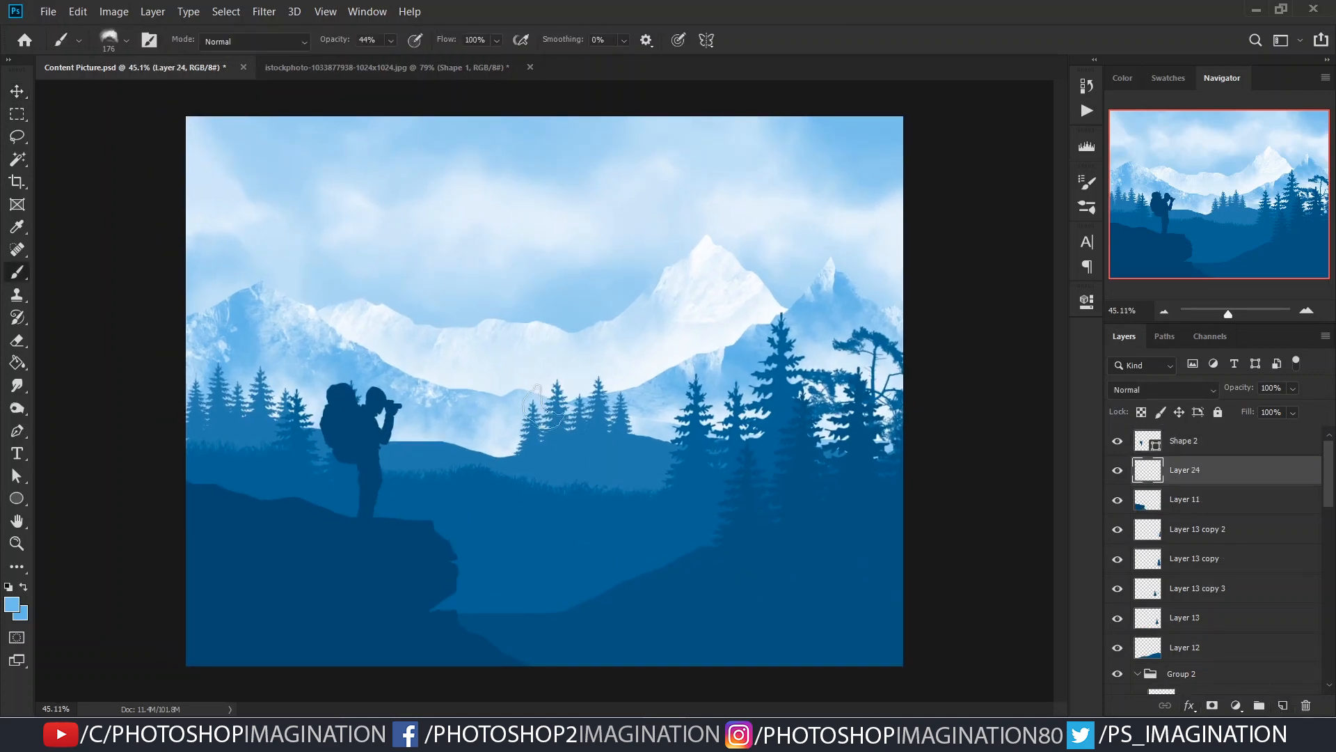
right_click(577, 400)
scroll(766, 418, down, 1)
drag(1016, 479, 1025, 653)
scroll(710, 507, up, 10)
click(701, 501)
alt+click(270, 510)
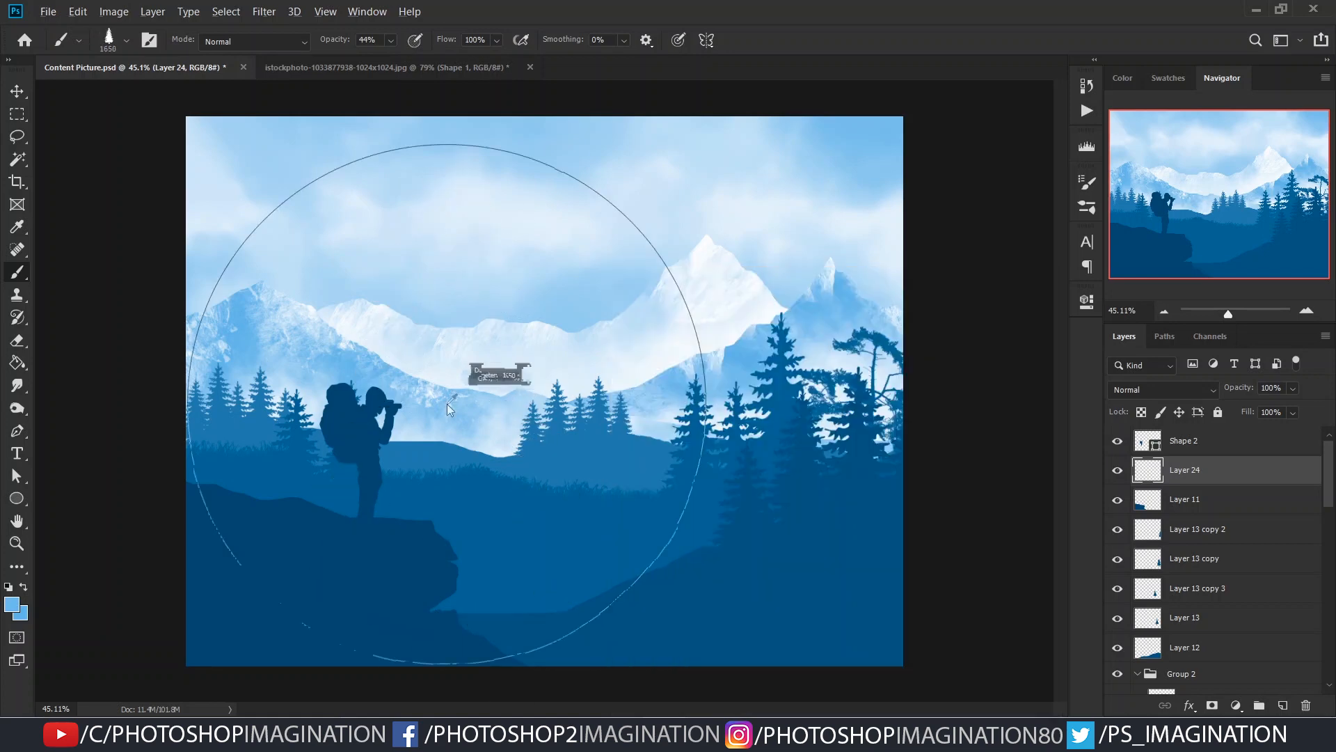
- Set the brush opacity to 100% and stamp one large pine in the cliff's dark blue, about 1156 px in size
click(287, 394)
key(ctrl+z)
drag(345, 41, 417, 43)
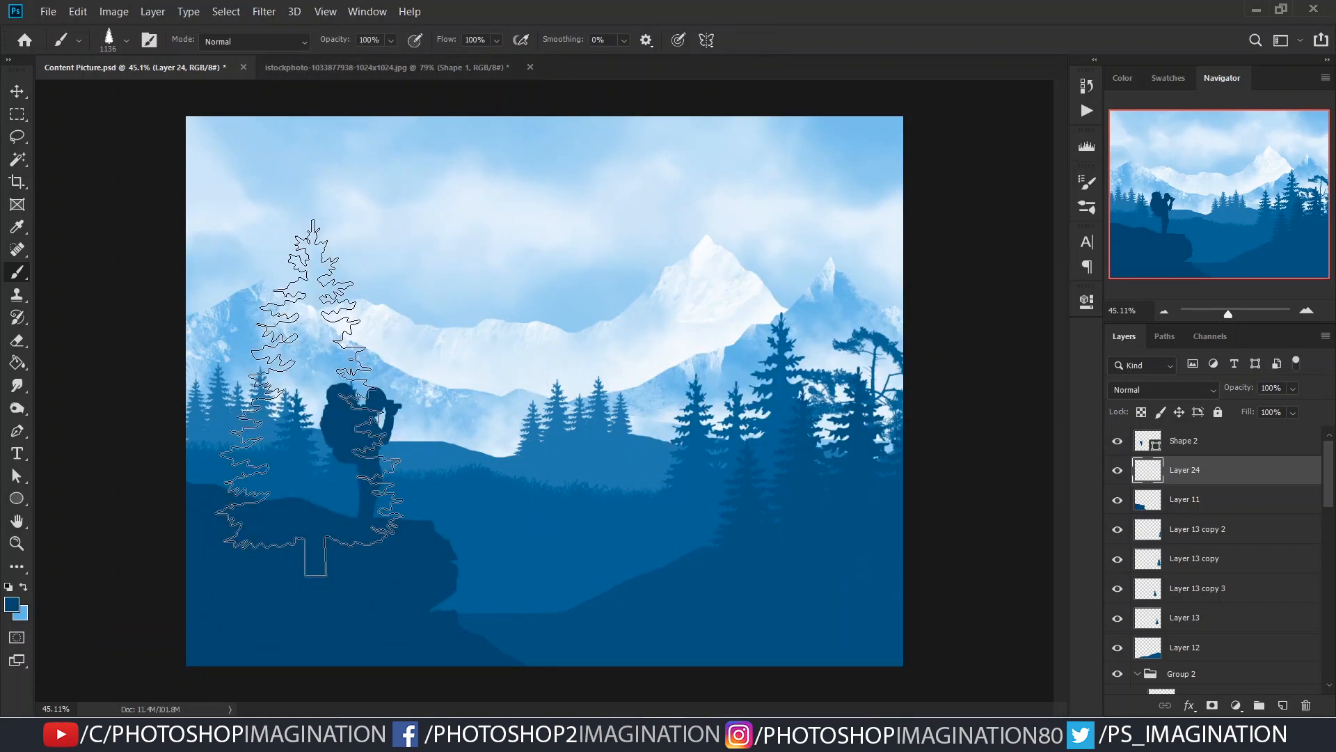
click(317, 397)
- Scale down the stamped pine and move it to the left edge of the picture so it stands on the cliff
key(ctrl+t)
drag(404, 218, 339, 342)
drag(291, 471, 226, 409)
drag(275, 281, 310, 226)
mouse_move(241, 401)
mouse_down()
mouse_move(229, 388)
mouse_move(236, 405)
mouse_up()
key(Return)
key(ctrl+t)
drag(297, 227, 283, 244)
drag(224, 398, 215, 394)
drag(275, 377, 261, 376)
key(Return)
- Duplicate the pine layer, scale the copy to about 83% and place it between the first pine and the hiker
key(ctrl+j)
key(ctrl+t)
drag(262, 439, 288, 419)
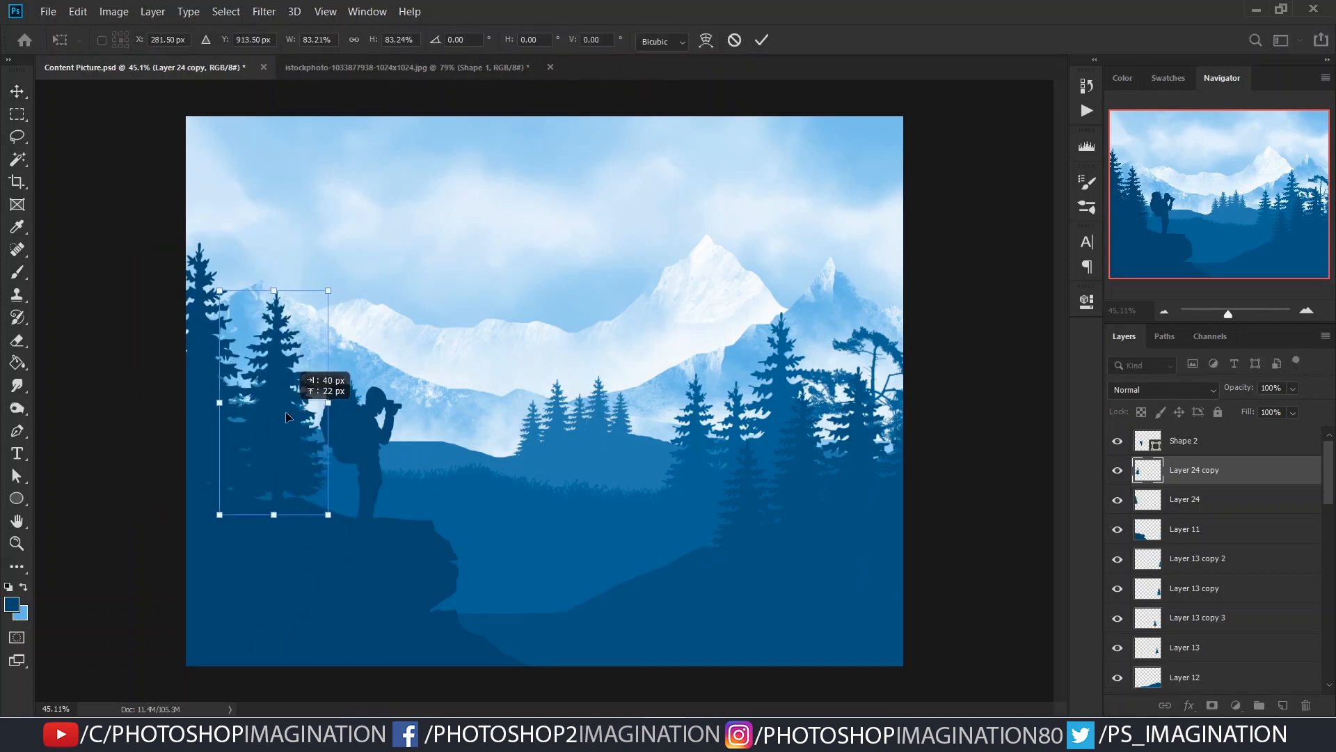
key(Return)
scroll(437, 485, down, 2)
scroll(437, 485, up, 2)
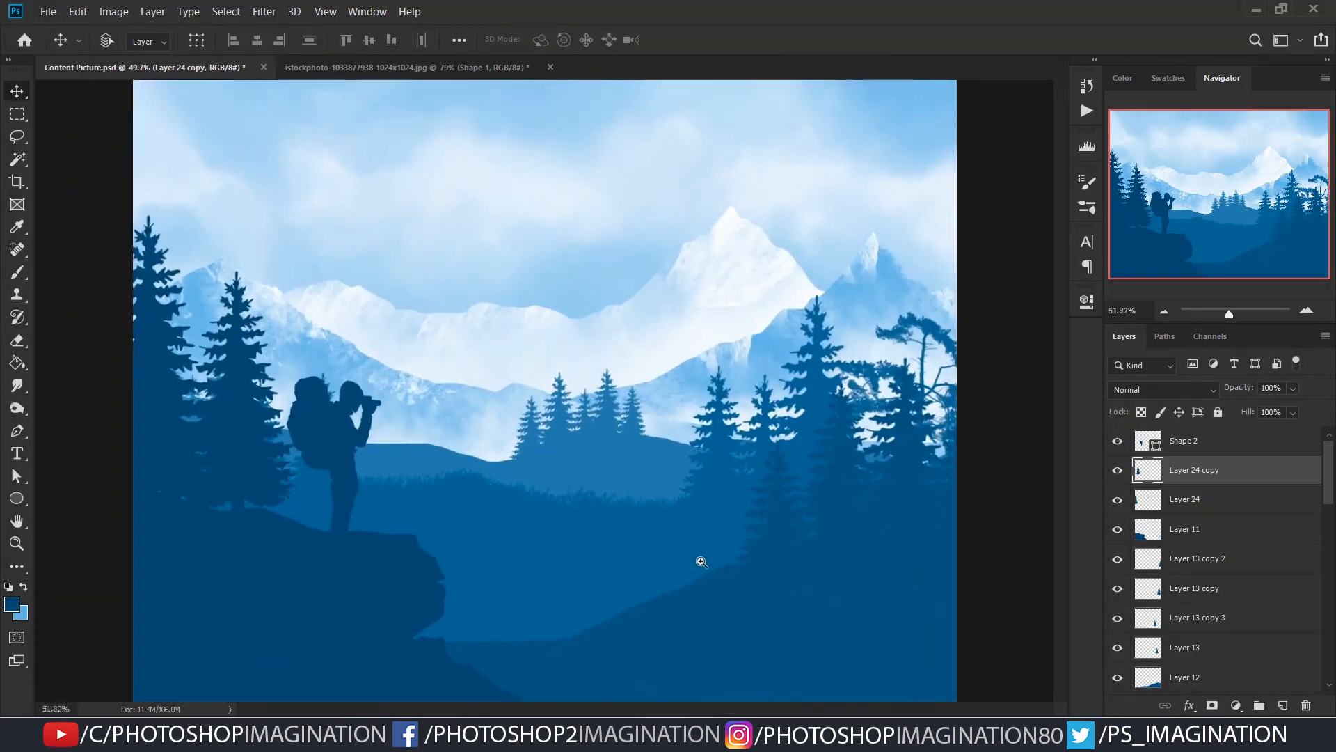
- Add a new layer above Group 2 and outline an uneven hill across the lower valley with the lasso
scroll(1225, 637, down, 1)
click(1228, 647)
scroll(1246, 571, down, 4)
click(1207, 556)
click(1137, 556)
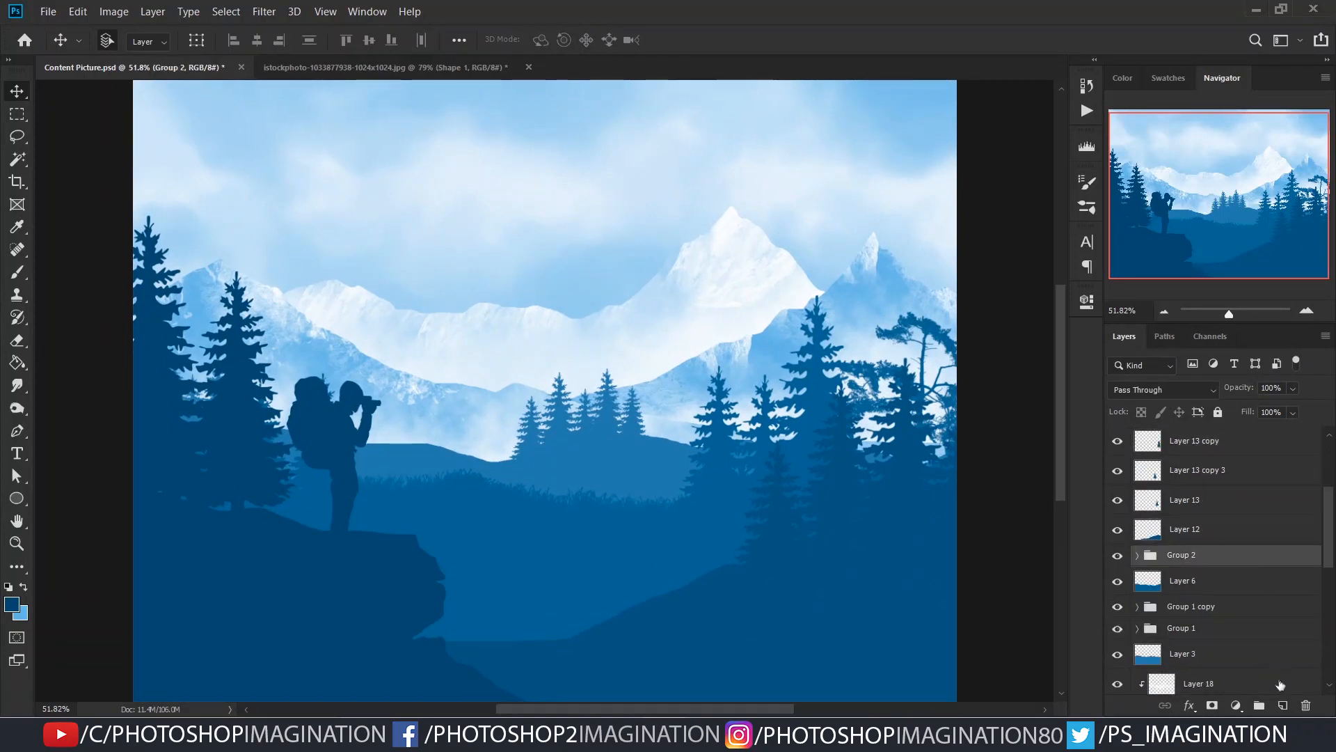
click(1282, 705)
key(l)
drag(101, 699, 104, 700)
- Fill the hill selection with a blue between the neighbouring layers' tones, and deselect
key(g)
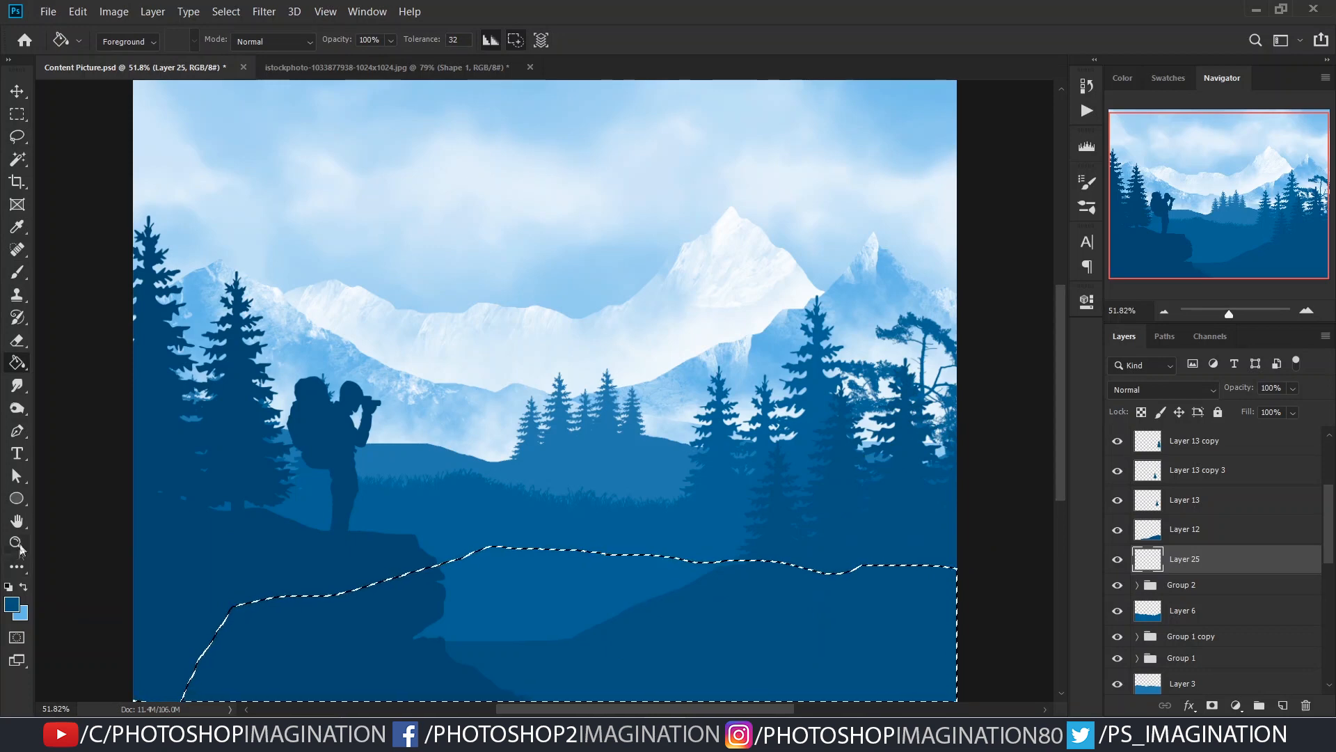
click(12, 604)
click(1026, 439)
click(1258, 325)
click(594, 573)
key(ctrl+d)
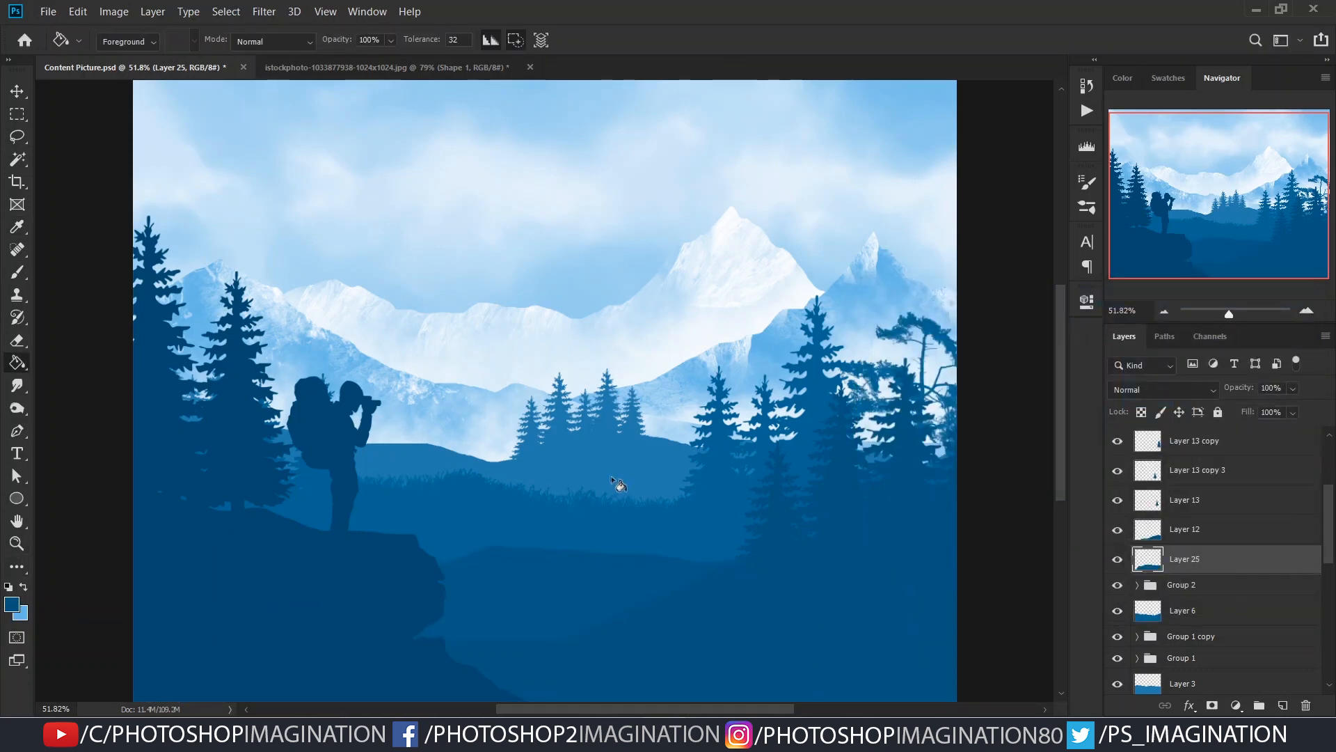
- Add a new layer above the new valley hill and switch back to the pine brush
scroll(591, 487, down, 1)
scroll(561, 502, up, 2)
click(1283, 705)
key(b)
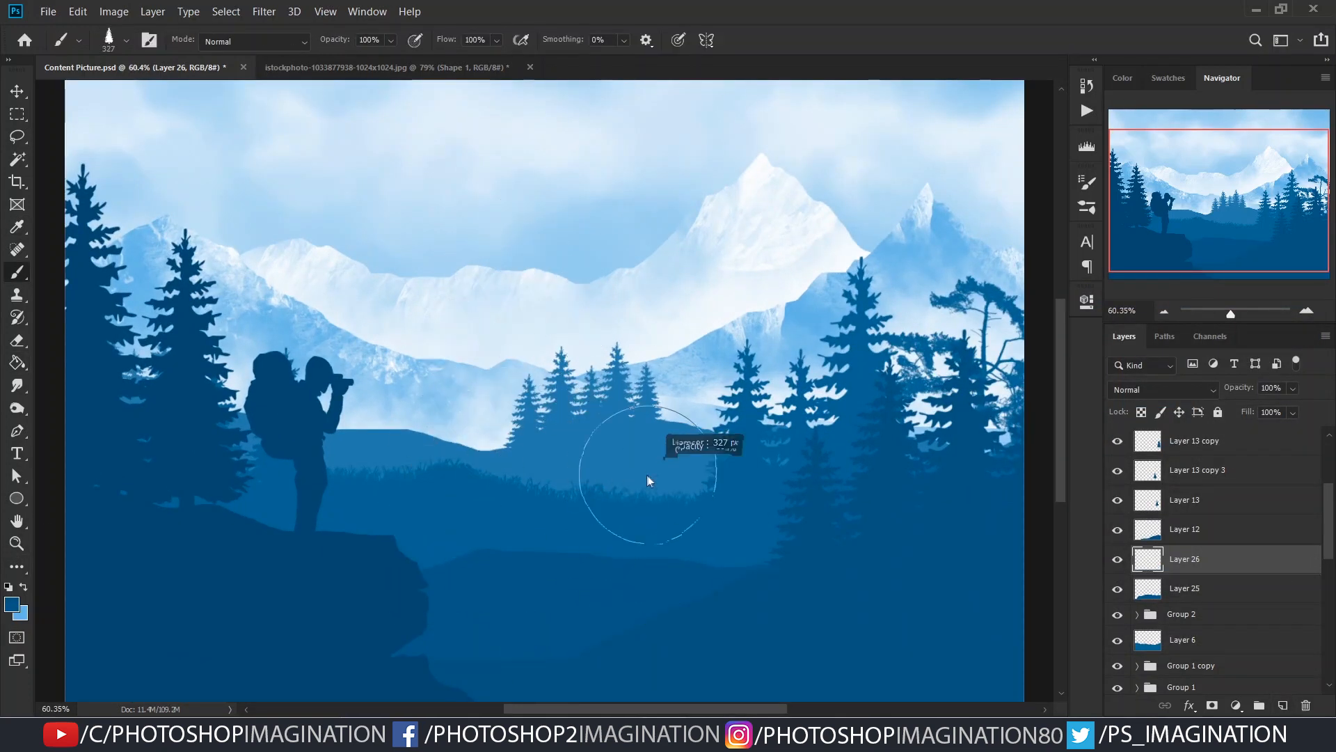
- Try stamping three pines of decreasing size on the new hill, and undo them
click(612, 498)
click(651, 532)
key(bracketleft)
key(bracketleft)
click(684, 532)
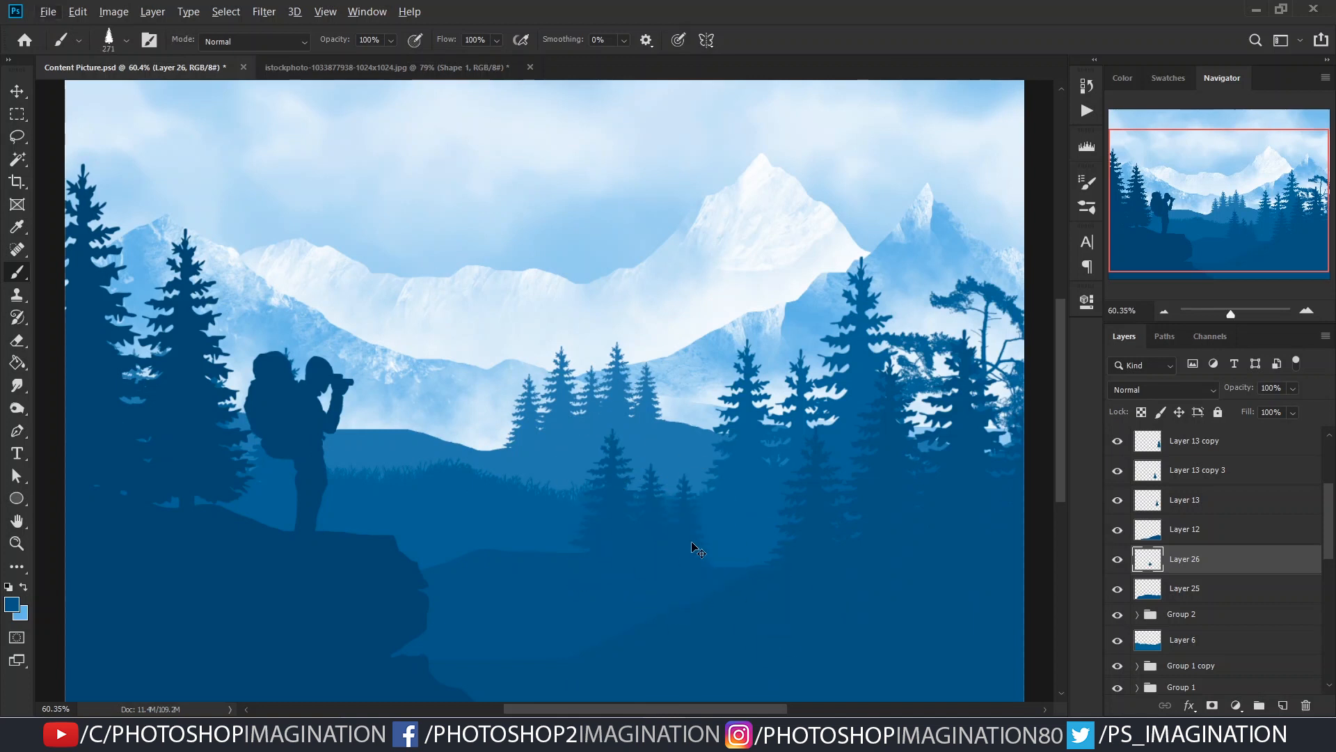
key(ctrl+z)
key(ctrl+z)
key(ctrl+z)
- Stamp a cluster of small pines on the valley hill's ridge, varying the brush size down to 190 px
click(685, 521)
click(651, 522)
key(bracketleft)
click(614, 552)
drag(729, 556, 721, 558)
drag(629, 545, 643, 554)
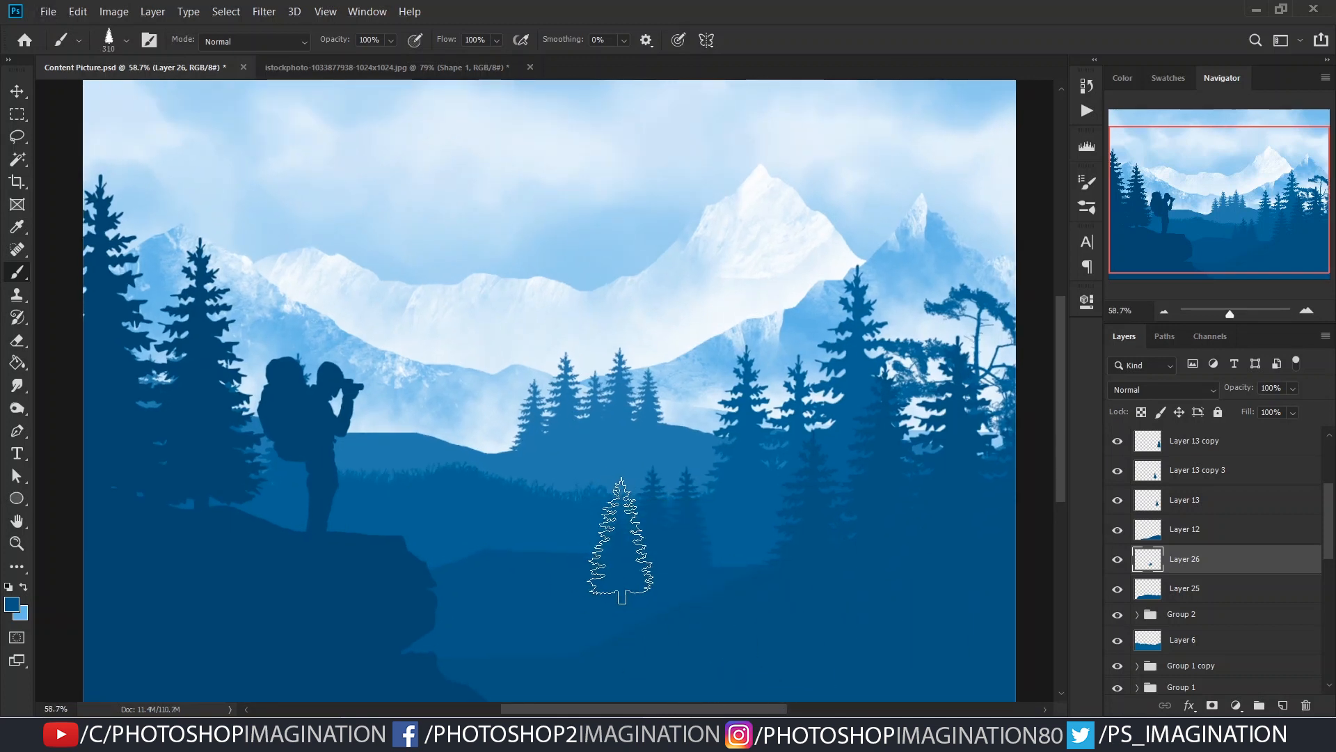
drag(725, 574, 712, 574)
click(593, 551)
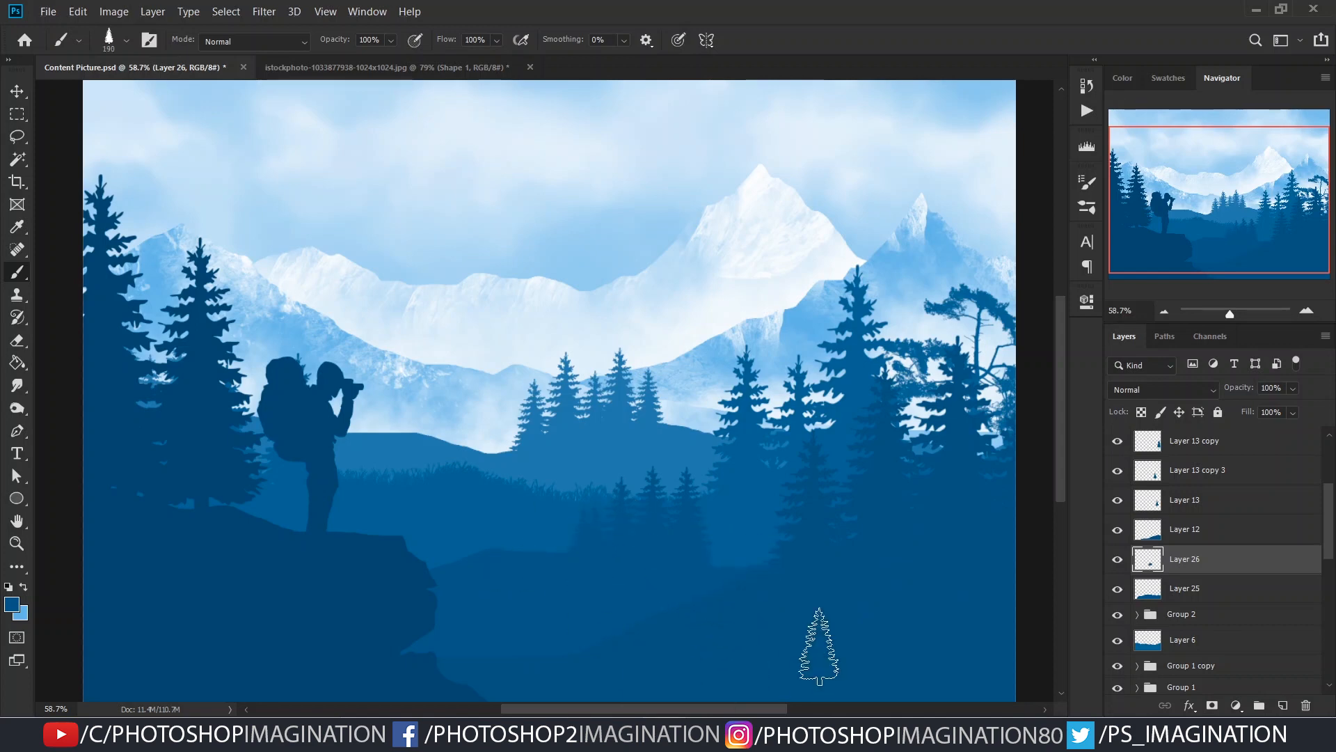
- Add a new layer and paint fine grass along the valley hill's ridge with the Grass 01 brush
click(1283, 705)
right_click(487, 502)
drag(935, 629, 951, 515)
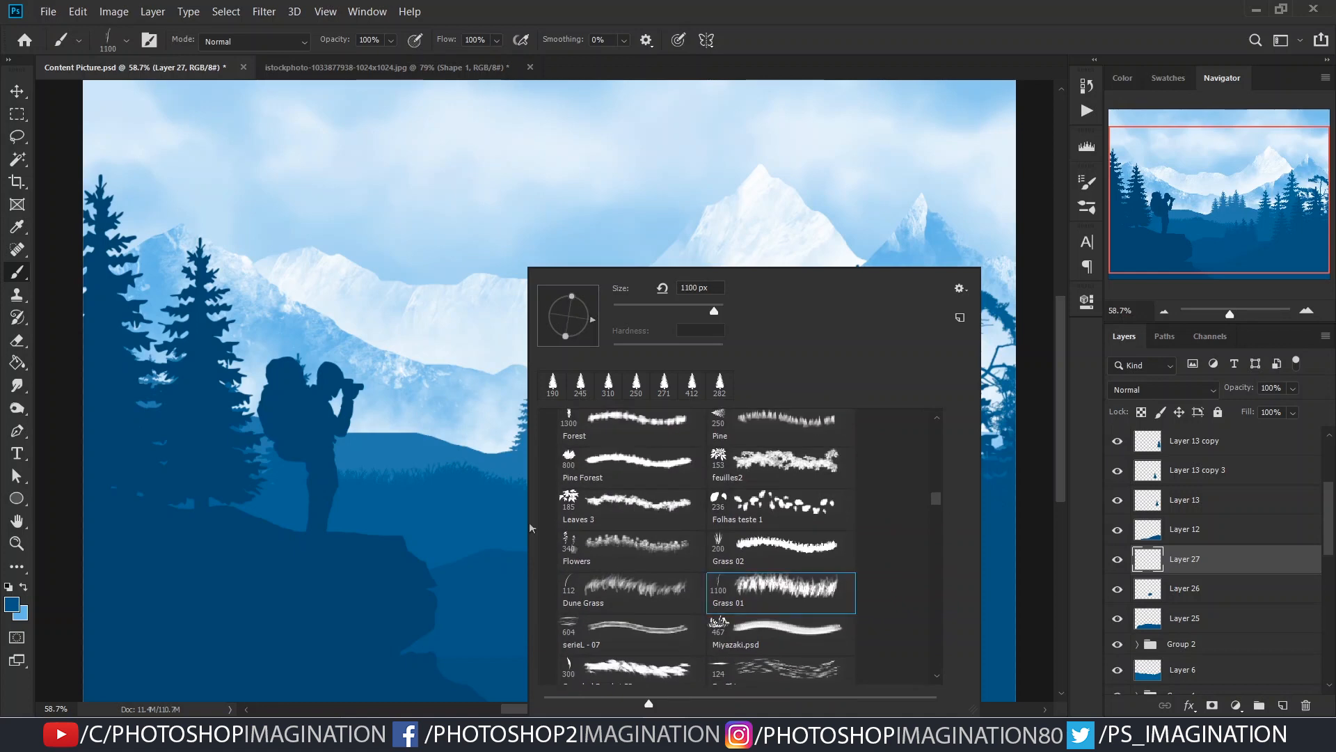
double_click(630, 539)
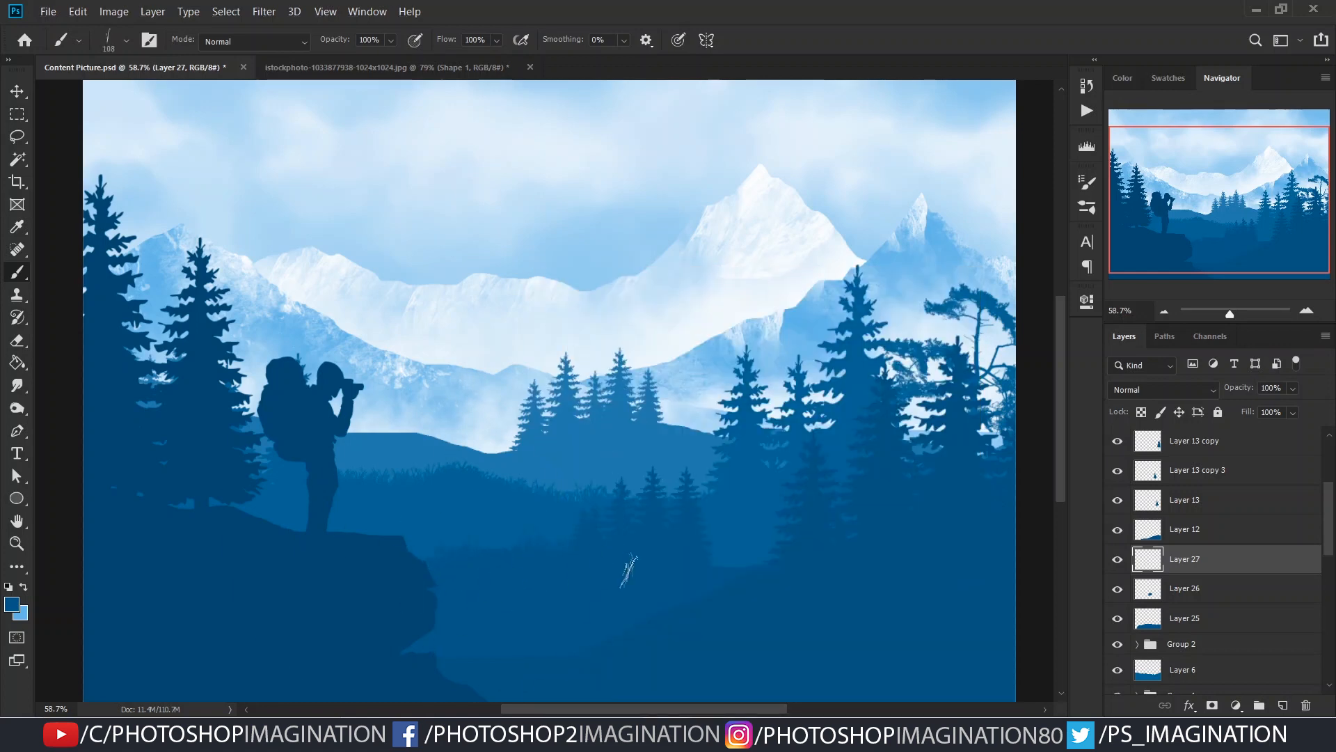
drag(755, 568, 695, 480)
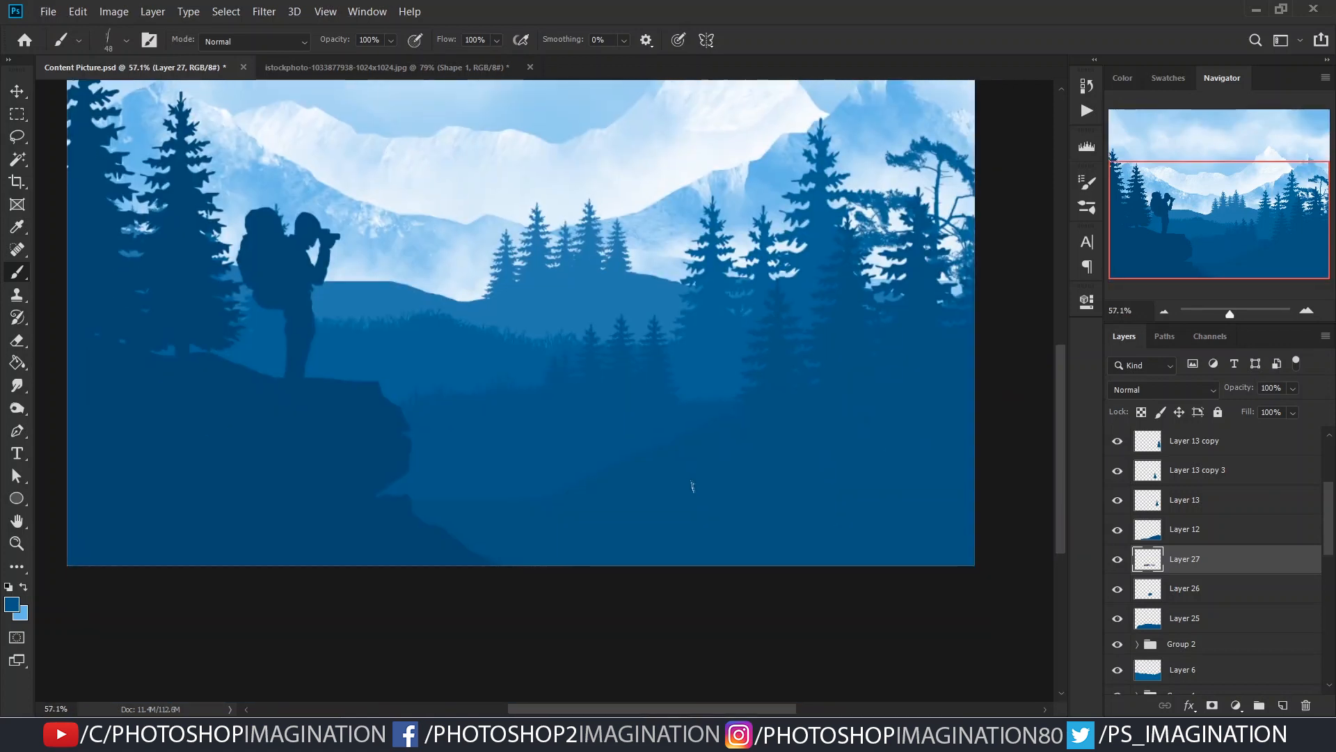
ctrl+click(656, 477)
- Add a new layer above the right foreground hill and paint grass along its slope in varying brush sizes
key(ctrl+shift+alt+n)
drag(531, 516, 589, 524)
key(bracketright)
key(bracketright)
key(bracketright)
key(bracketright)
key(bracketright)
key(bracketright)
drag(438, 511, 543, 520)
key(bracketleft)
key(bracketleft)
mouse_move(707, 438)
mouse_down()
mouse_move(627, 477)
mouse_move(752, 522)
mouse_up()
drag(570, 506, 538, 513)
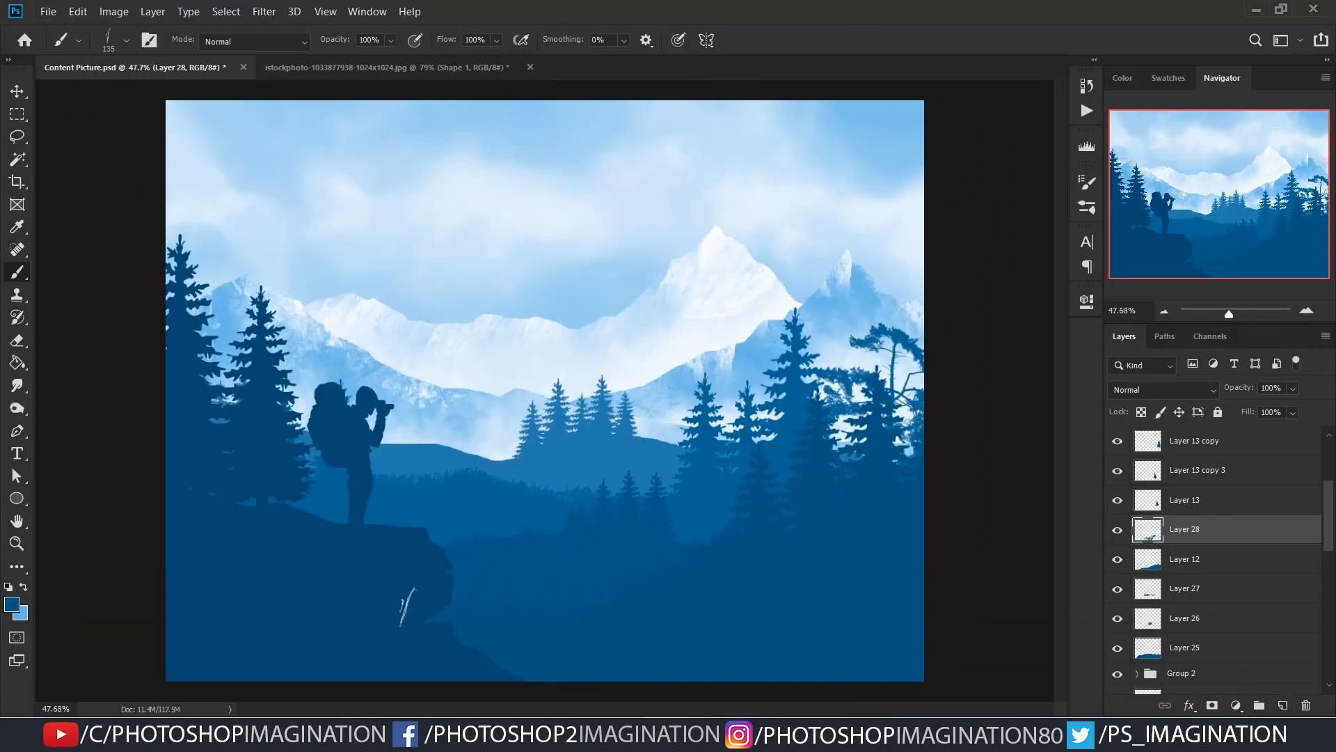
- Add a new layer above the cliff layer and sample the cliff's dark blue
ctrl+click(438, 630)
click(1283, 705)
alt+click(390, 578)
- Choose the Miyazaki.psd plant brush and try a stamp on the cliff area
right_click(639, 417)
scroll(918, 582, down, 1)
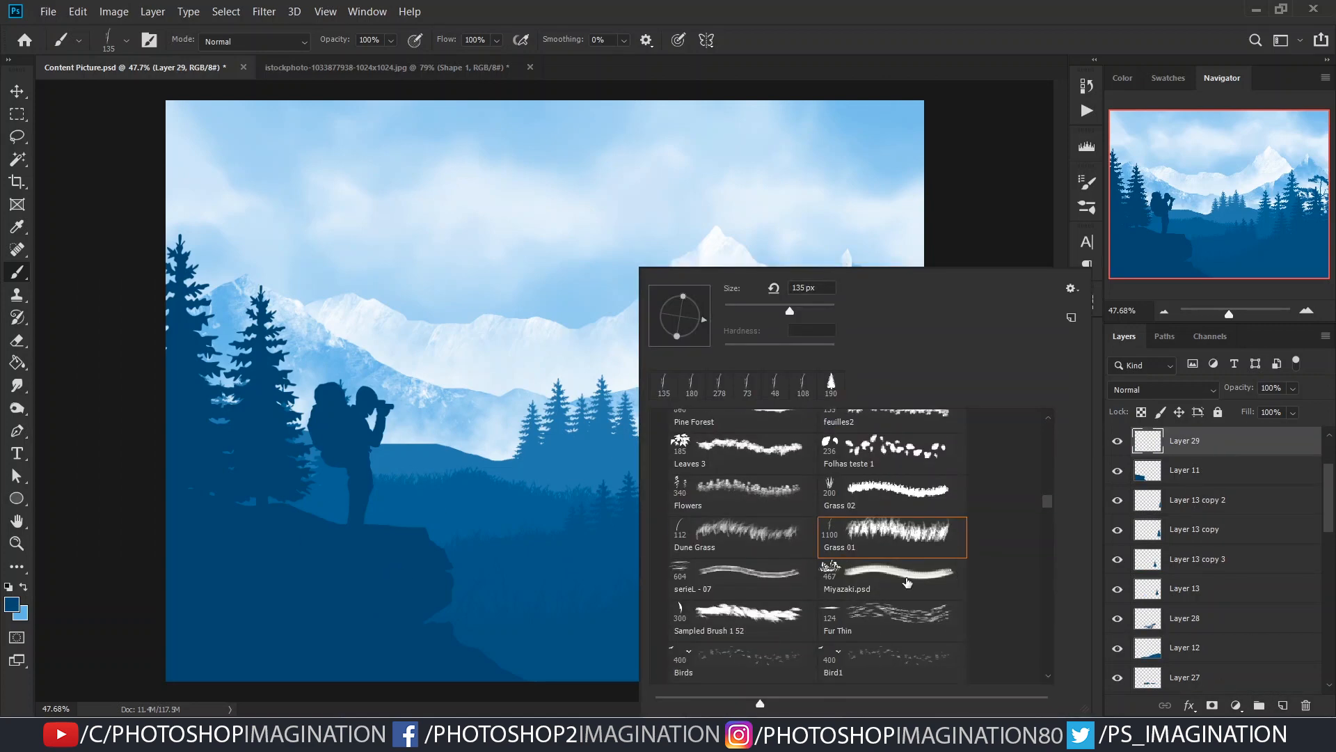
click(918, 582)
click(466, 599)
drag(644, 545, 626, 543)
key(ctrl+z)
- Try stamping flower clumps behind the hiker at 182 and 140 px, and delete their layer
mouse_move(518, 532)
mouse_down()
mouse_move(471, 532)
mouse_move(487, 594)
mouse_up()
click(373, 500)
key(ctrl+z)
drag(377, 459, 302, 467)
click(224, 424)
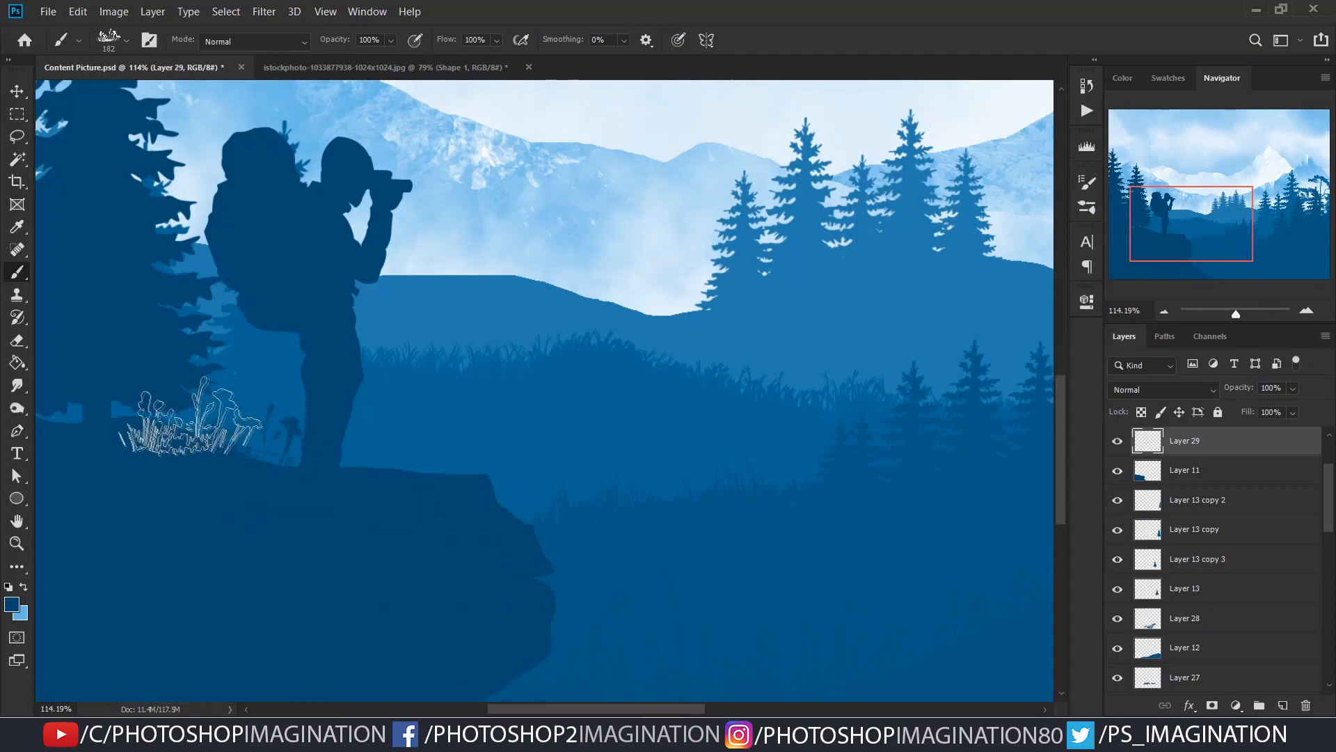
right_click(365, 499)
click(497, 572)
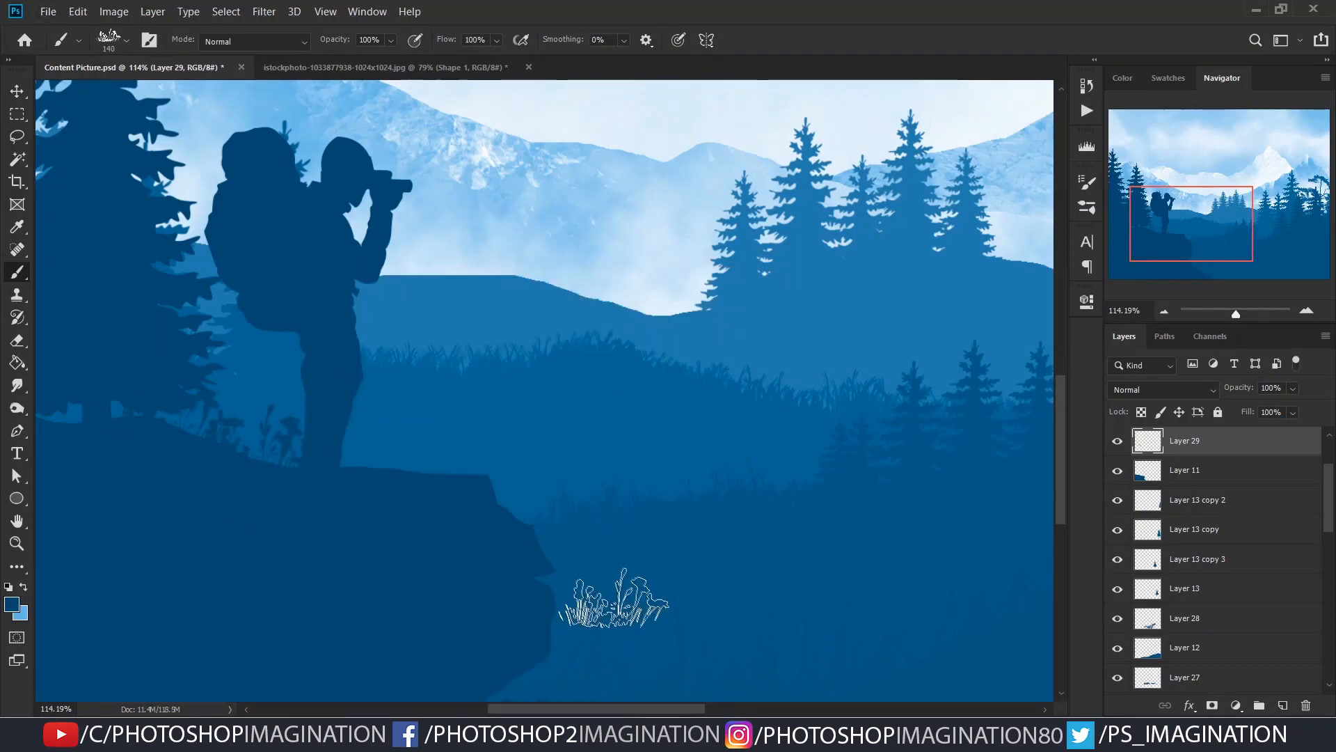
scroll(432, 537, down, 5)
key(Delete)
- Add a new layer above the cliff and paint short grass along its top edge with Grass 01 at about 89 px
click(1283, 705)
right_click(547, 439)
click(830, 539)
key(Return)
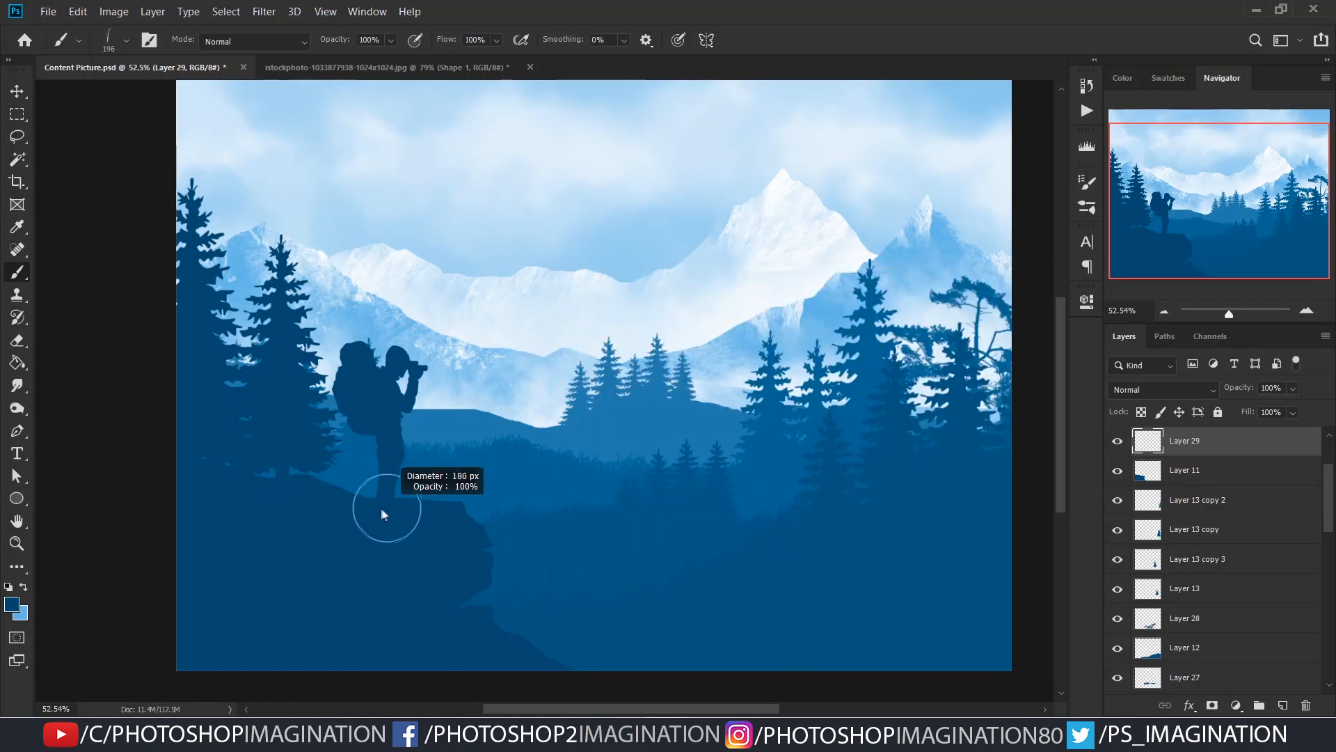
key(ctrl+z)
key(bracketleft)
key(bracketleft)
key(bracketleft)
key(bracketleft)
drag(403, 514, 347, 508)
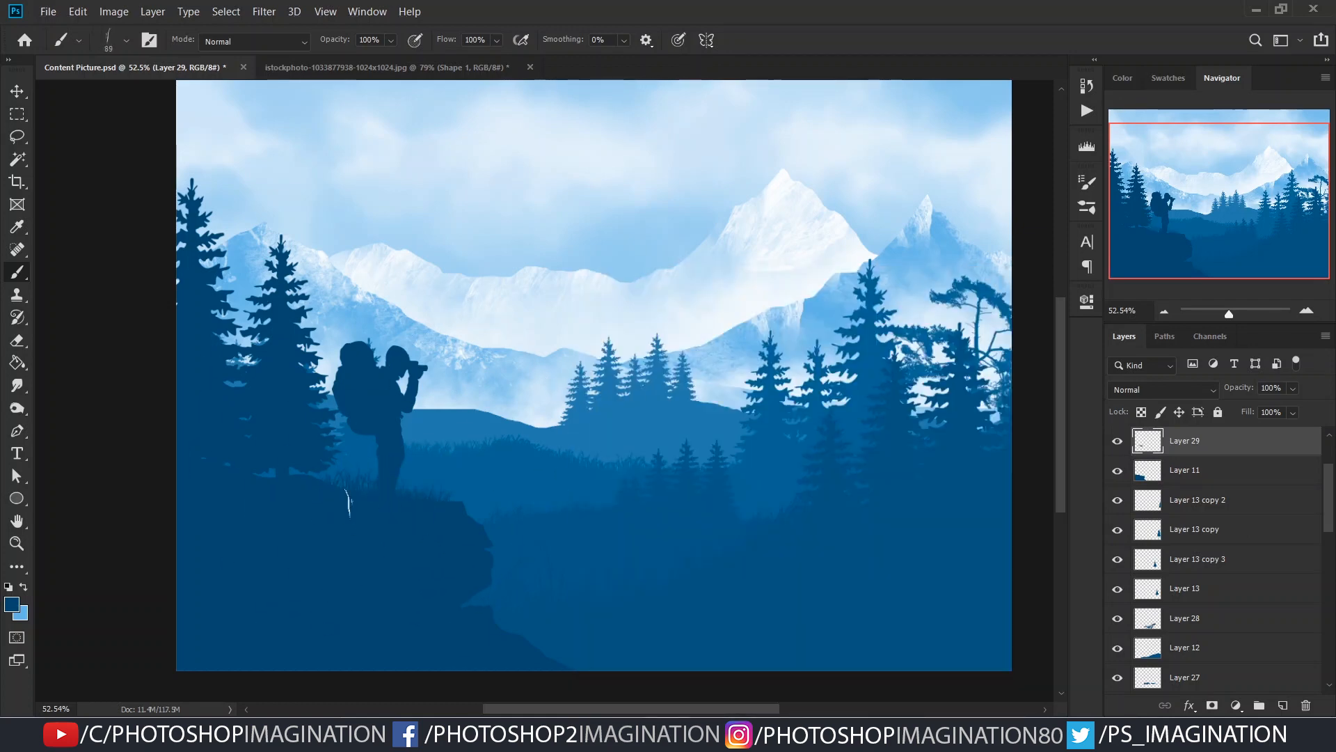
- Try larger grass blades at the foot of the cliff with the brush at 246 px and 182 px
scroll(487, 543, down, 1)
key(bracketright)
key(bracketright)
key(bracketright)
key(bracketright)
key(bracketright)
key(bracketright)
scroll(529, 585, down, 1)
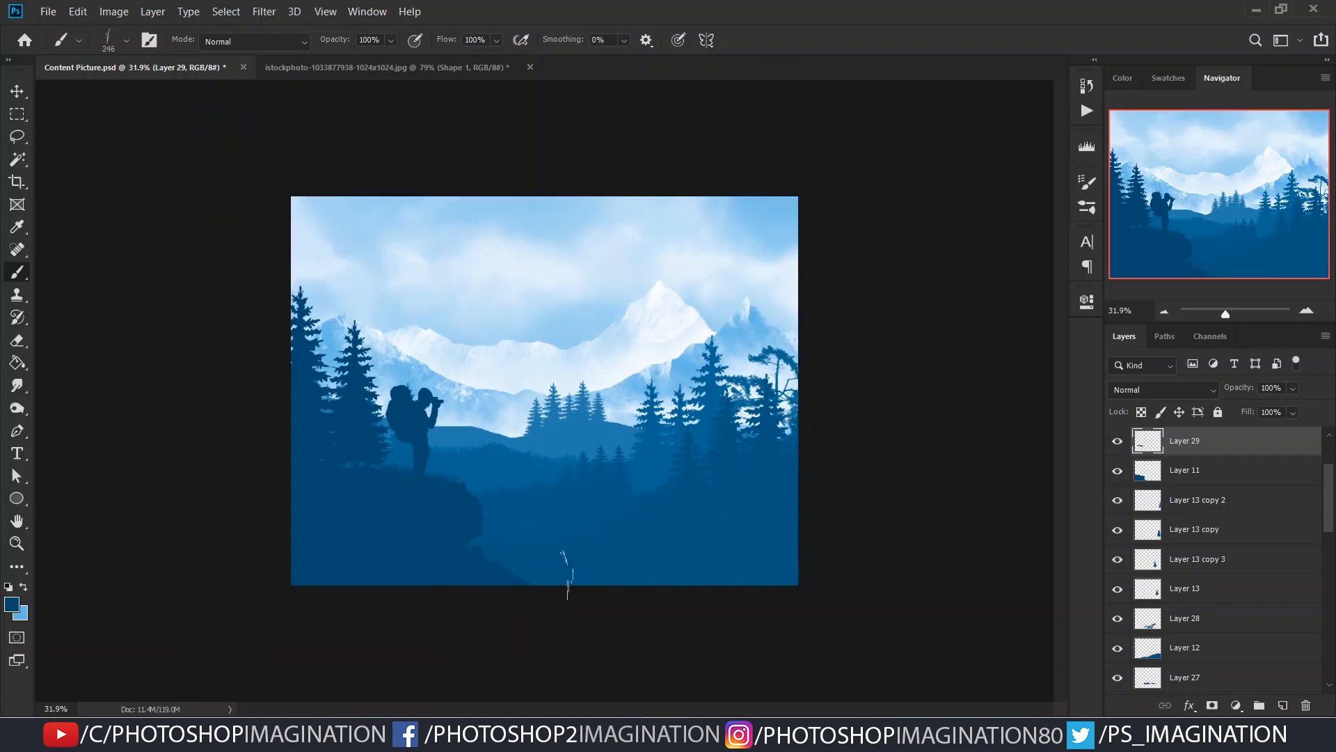
scroll(518, 616, up, 3)
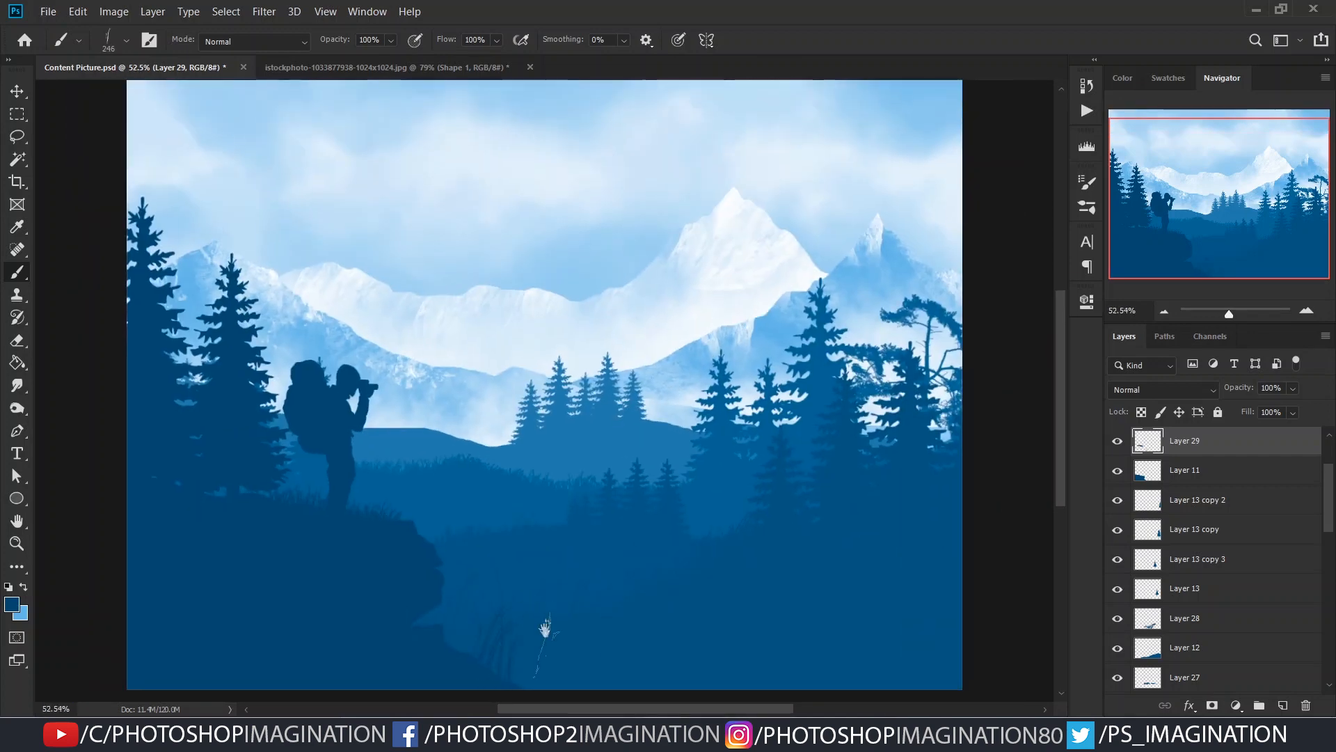
scroll(526, 650, down, 1)
key(bracketleft)
key(bracketleft)
key(bracketleft)
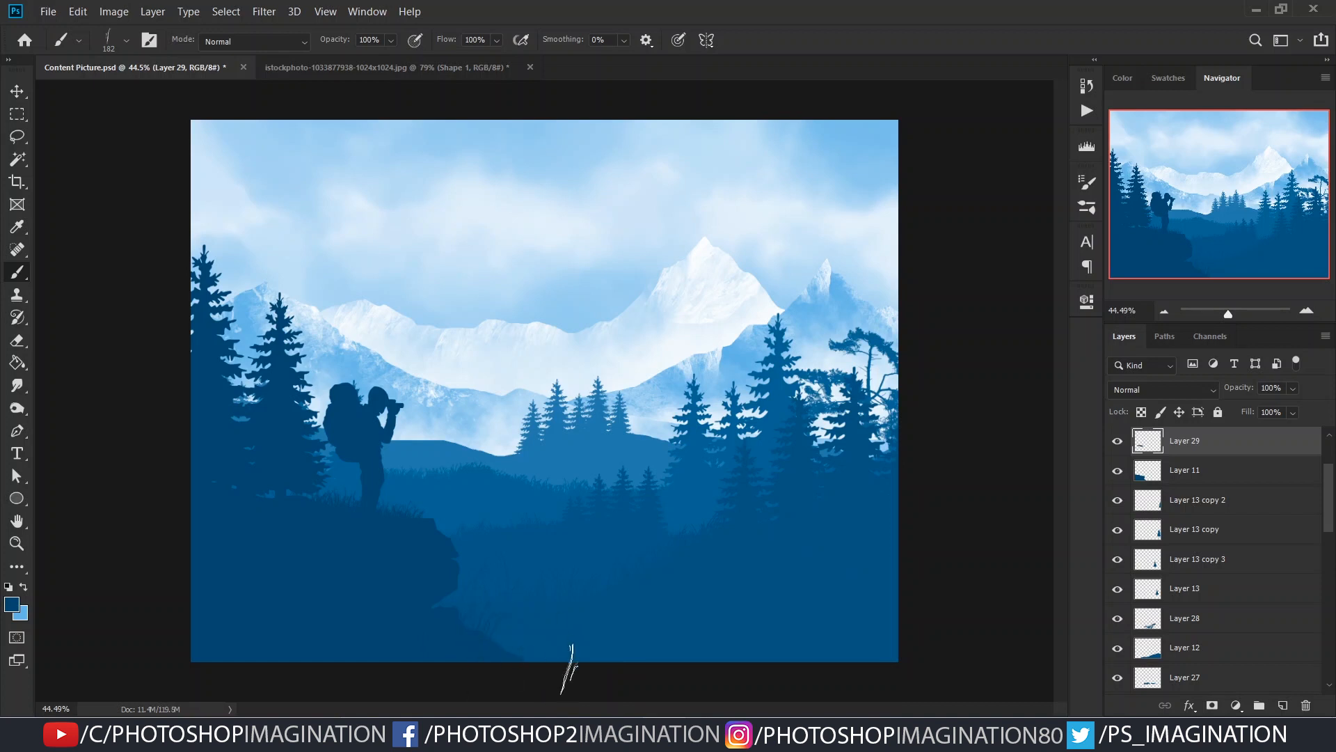
scroll(549, 545, down, 1)
scroll(592, 536, up, 1)
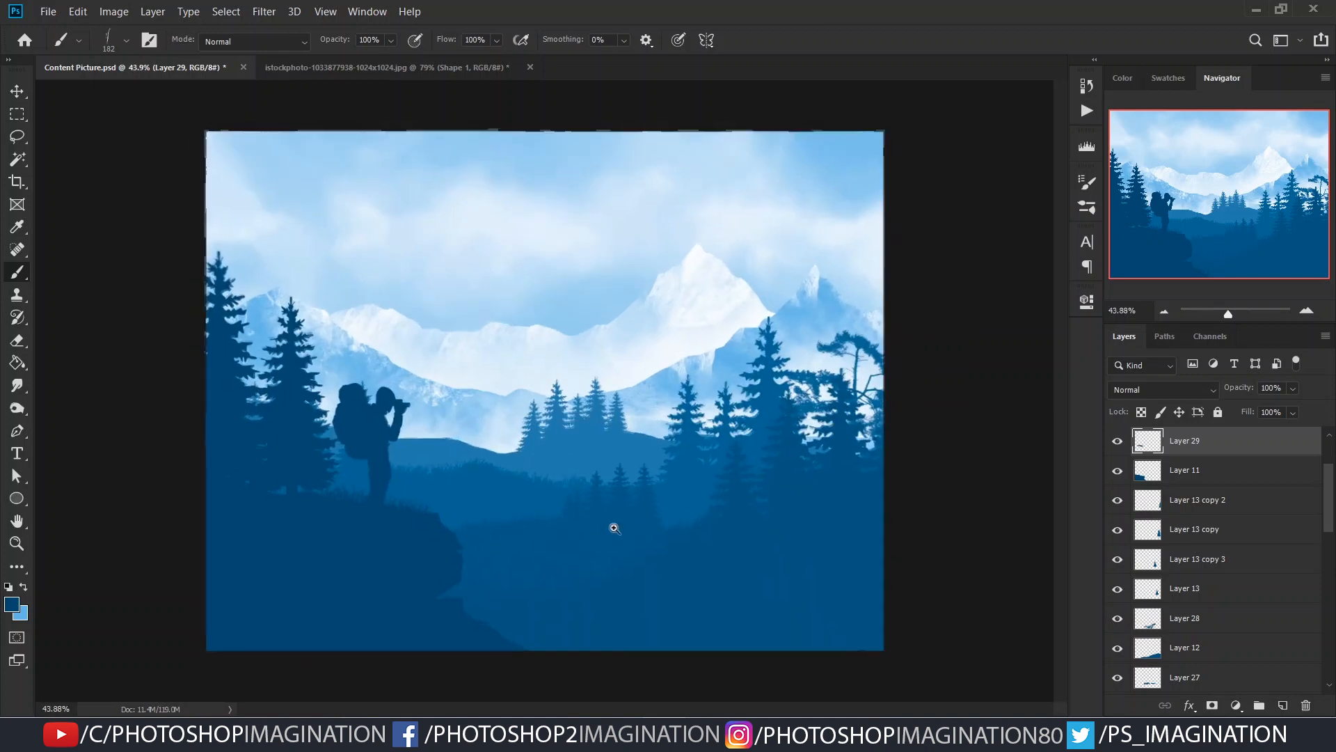
- Select the farthest mountain layer, Layer 19, and toggle its visibility to judge its effect
scroll(627, 528, down, 1)
key(v)
click(615, 362)
scroll(1200, 589, down, 2)
click(1118, 628)
click(1118, 628)
click(1218, 628)
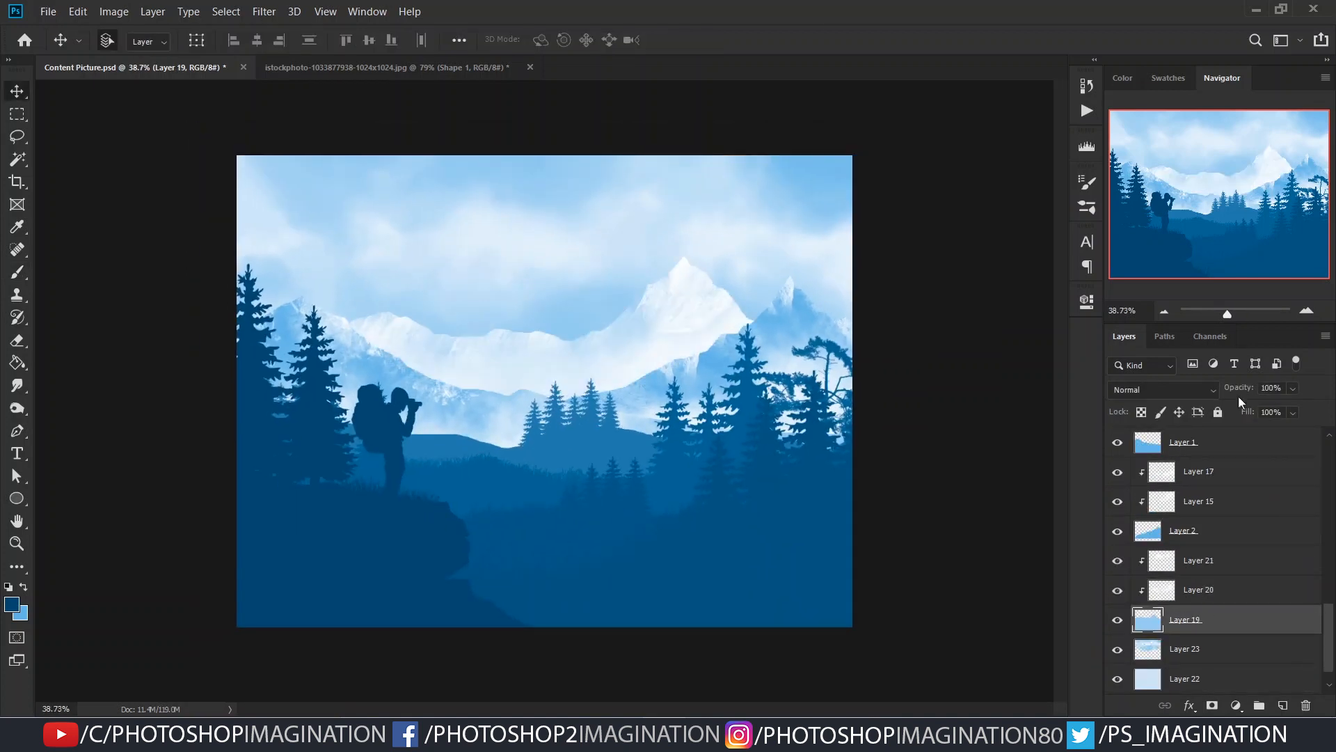
- Examine what the clipped Layers 21 and 20 add to the mountains by toggling each one's visibility
click(1117, 561)
click(1117, 561)
click(1117, 561)
click(1117, 561)
click(1183, 598)
click(1118, 590)
click(1118, 590)
mouse_move(1245, 391)
mouse_down()
mouse_move(1167, 397)
mouse_move(1254, 395)
mouse_up()
click(1232, 560)
click(1117, 561)
click(1117, 561)
key(ctrl+minus)
key(ctrl+minus)
key(ctrl+plus)
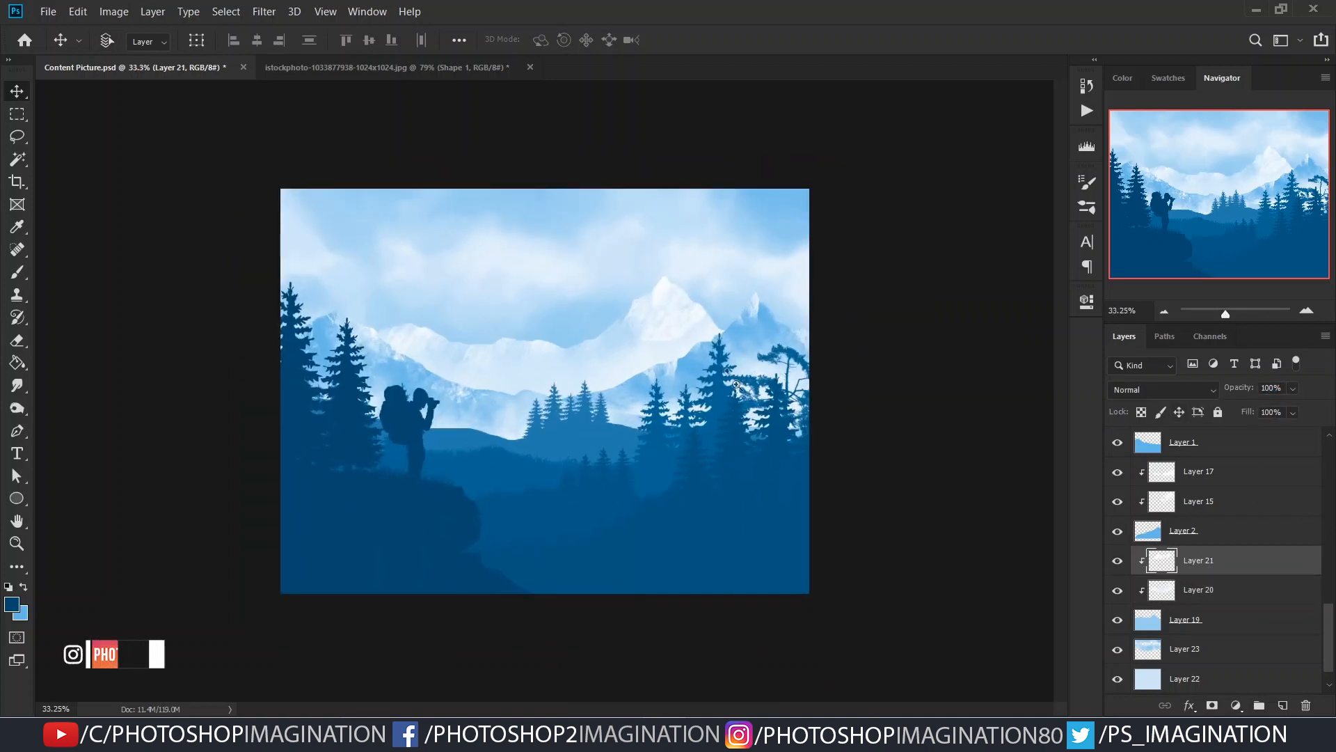
key(ctrl+plus)
- Try a different opacity on the right mountain layer, Layer 2
click(741, 345)
click(1117, 531)
click(1117, 531)
mouse_move(1239, 391)
mouse_down()
mouse_move(1218, 391)
mouse_move(1245, 392)
mouse_up()
scroll(752, 490, down, 3)
scroll(751, 490, up, 2)
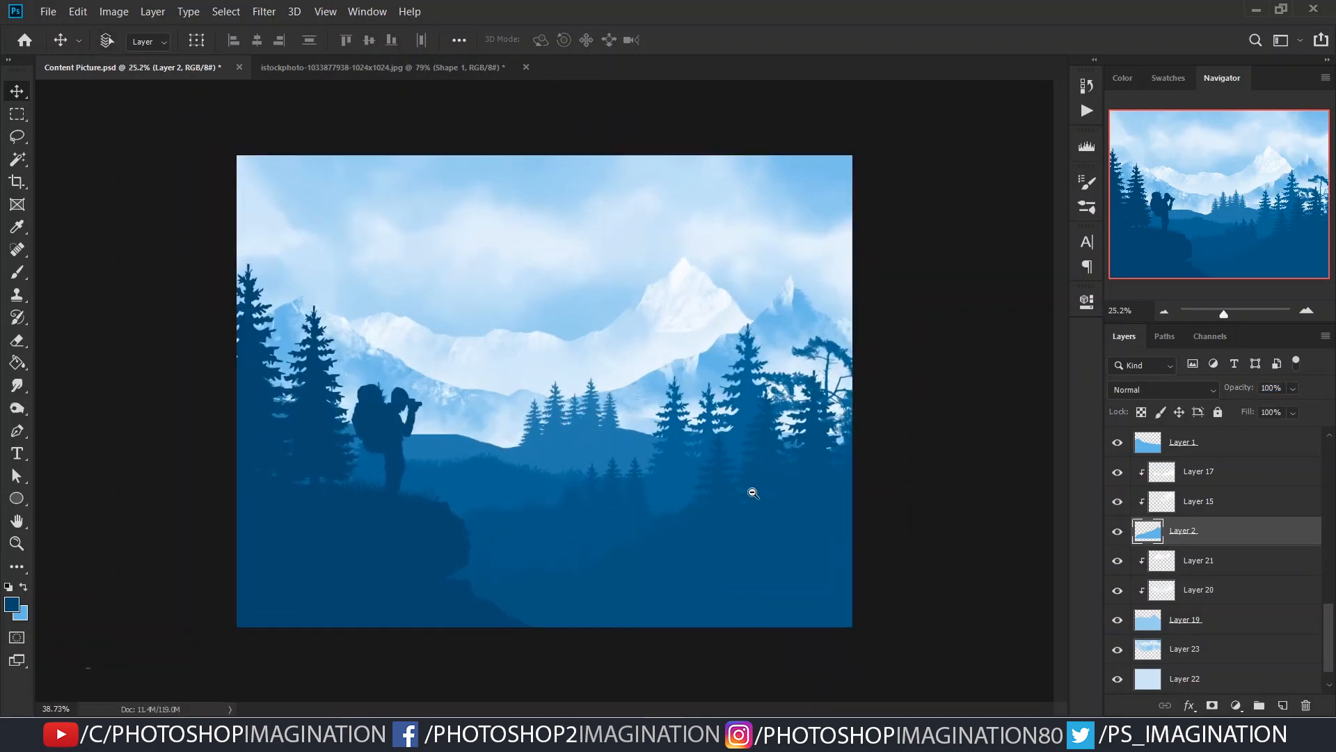
- Add a new layer at the top of the stack, choose the 400 px Birds brush and sample a dark blue from the scene
scroll(1253, 473, up, 3)
key(ctrl+shift+alt+n)
key(b)
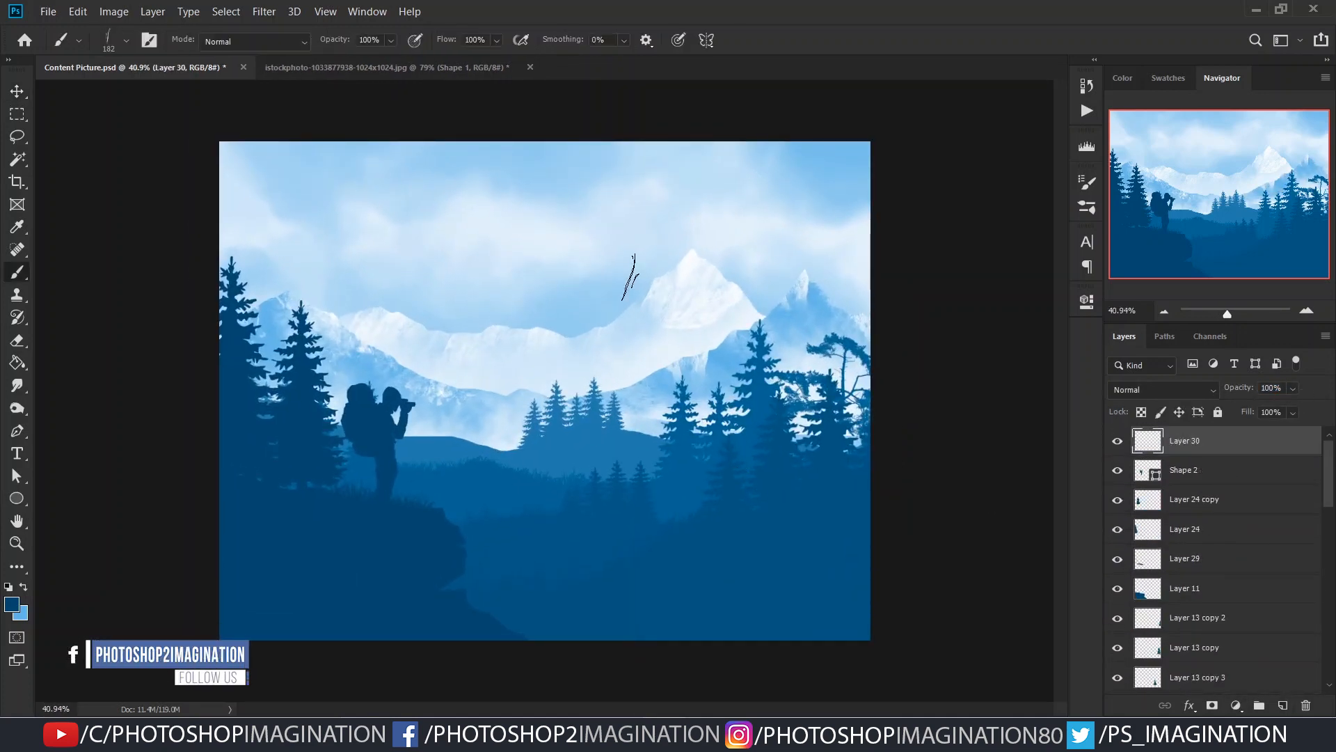
right_click(628, 282)
scroll(1042, 508, down, 5)
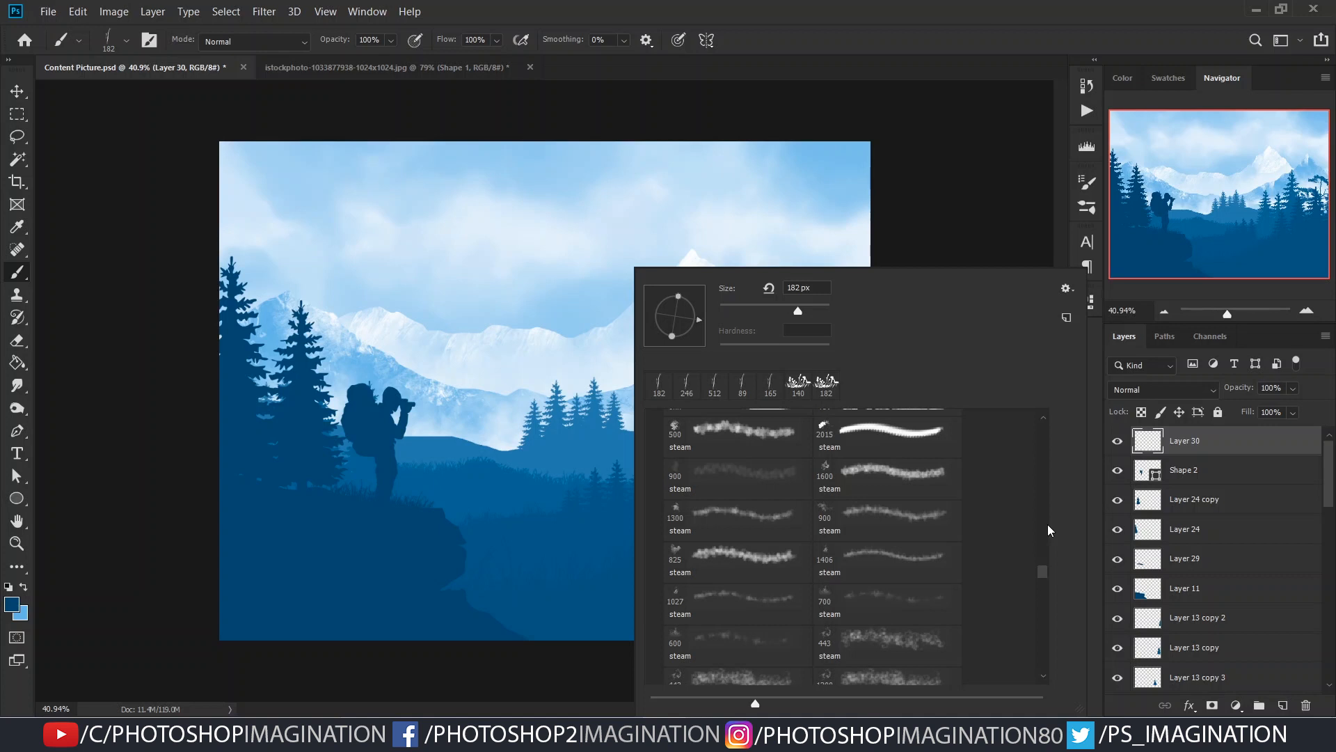
mouse_move(1043, 581)
mouse_down()
mouse_move(1043, 466)
mouse_move(1055, 516)
mouse_up()
scroll(737, 528, up, 2)
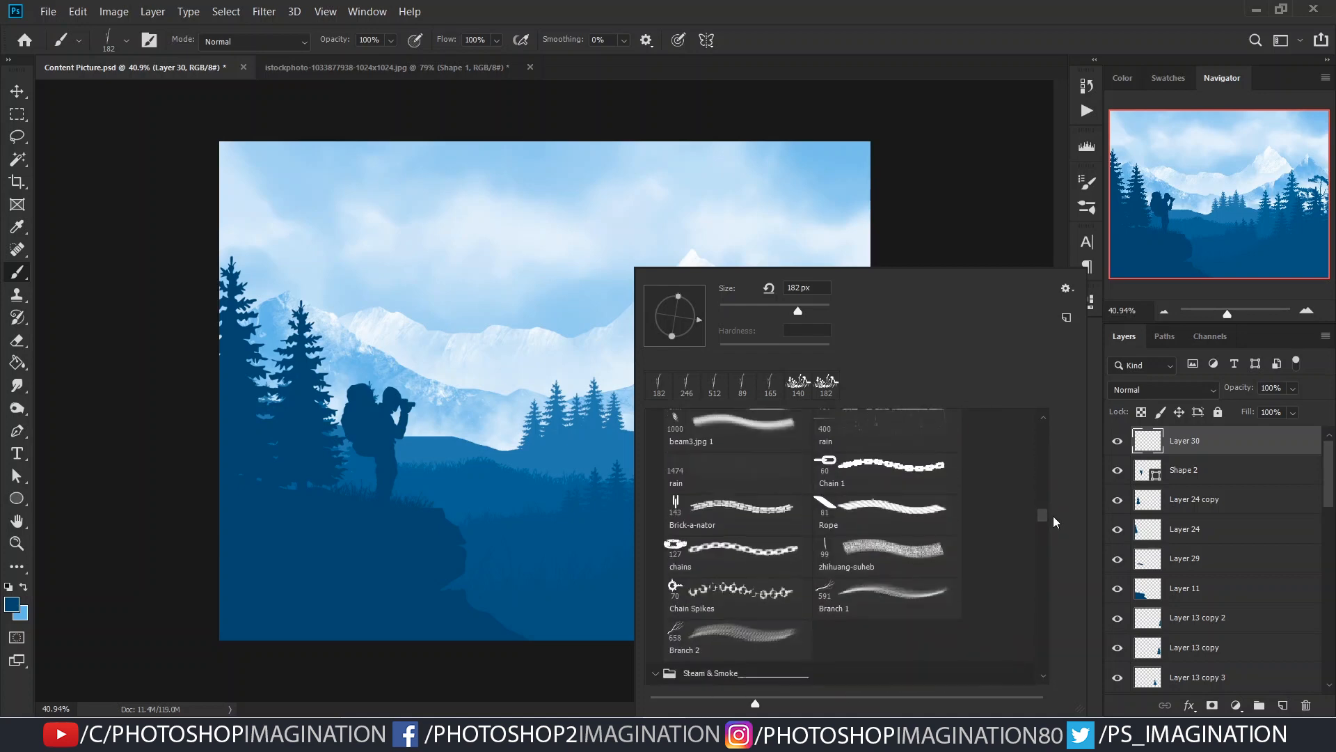
click(738, 490)
alt+click(522, 542)
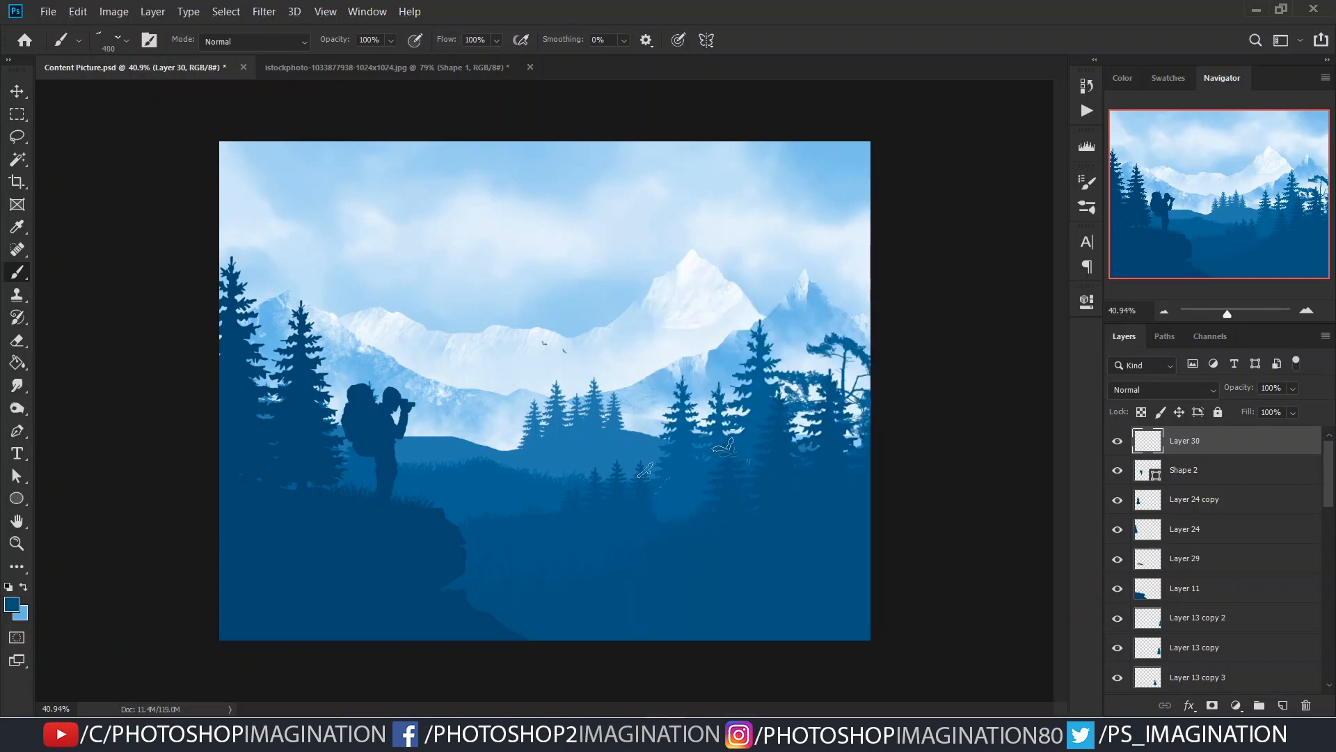
- Stamp a small flock of birds in front of the snowy mountains, reducing the brush to about 154 px
click(583, 339)
drag(621, 362, 572, 345)
click(603, 360)
key(ctrl+z)
scroll(545, 390, down, 1)
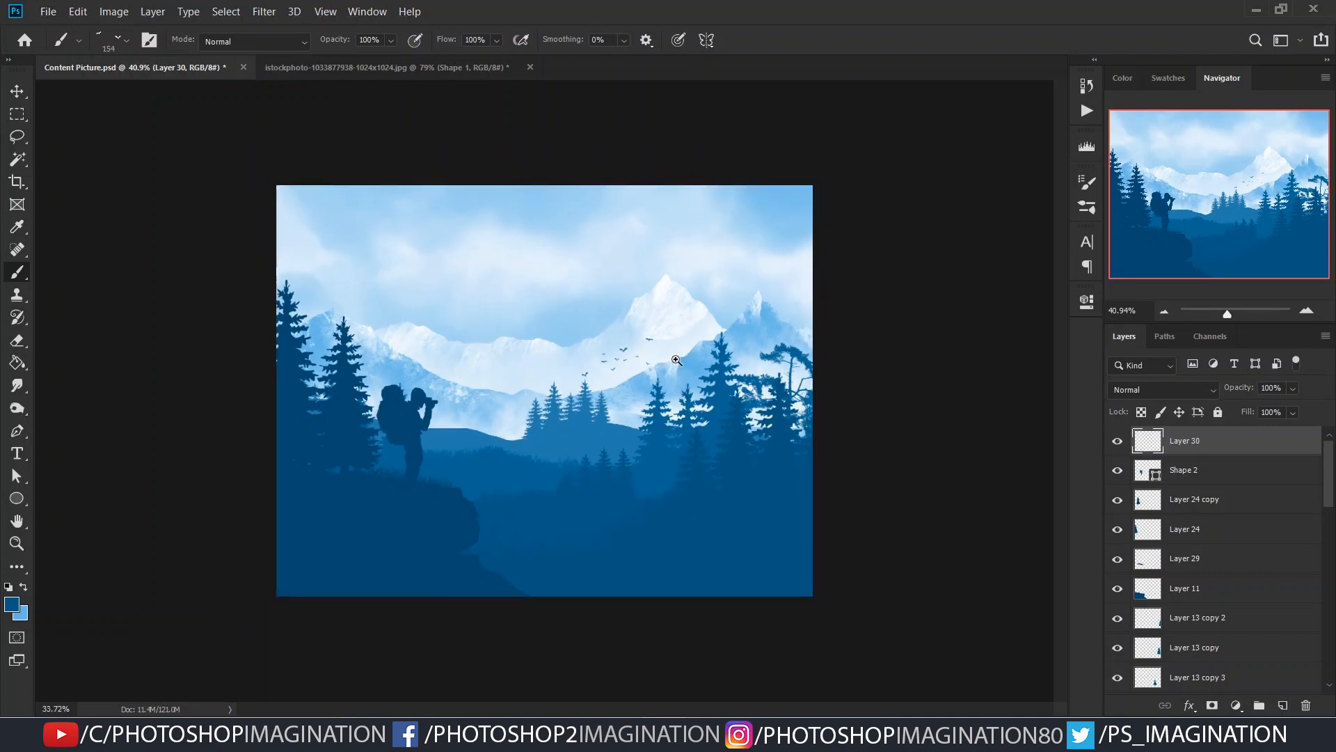
- Add a Color Lookup adjustment above all layers, trying several 3DLUT files and settling on Fuji ETERNA 250D Ko...
click(1236, 705)
click(1258, 614)
click(998, 339)
click(999, 104)
key(Down)
key(Down)
key(Down)
key(Down)
key(Down)
key(Down)
key(Down)
key(Down)
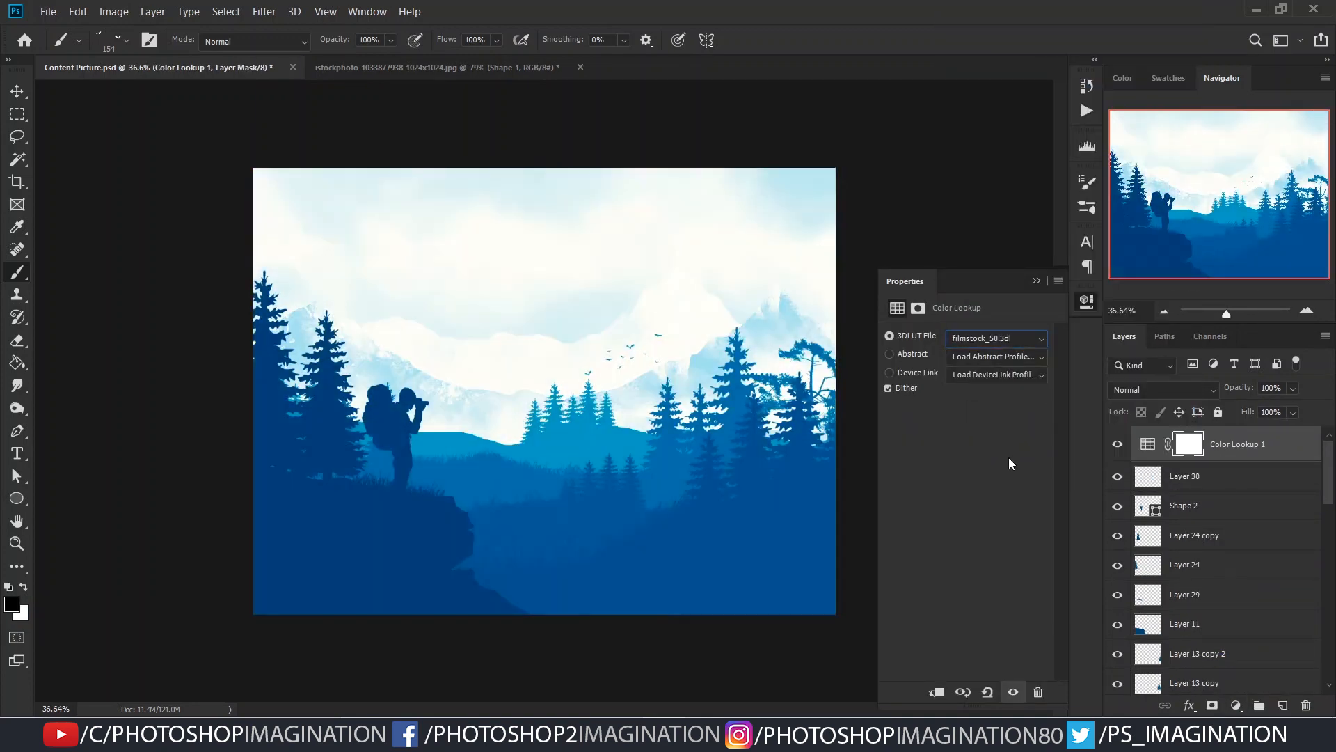
key(Down)
key(Down)
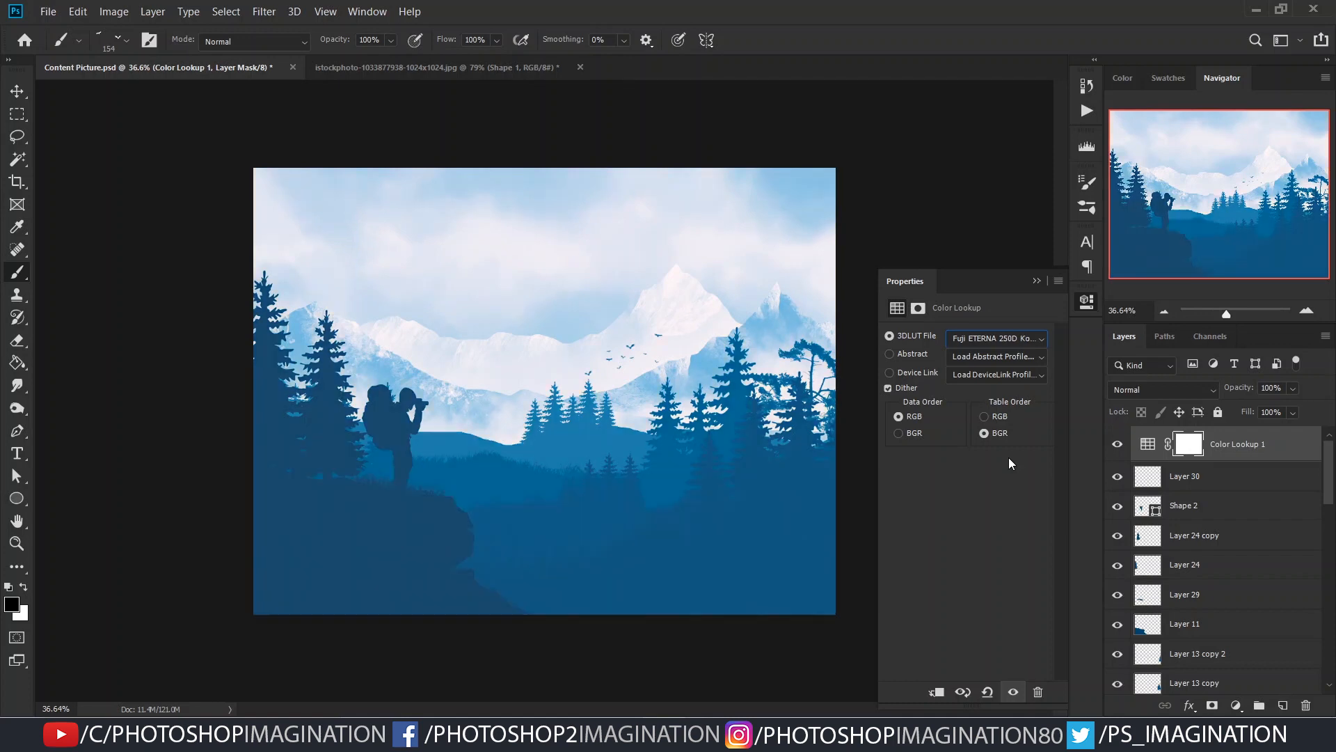
- Compare the scene with and without the Color Lookup adjustment and reduce that layer's opacity to about 28%
click(1036, 281)
click(1148, 444)
click(1119, 445)
click(1119, 445)
drag(1216, 391, 1140, 405)
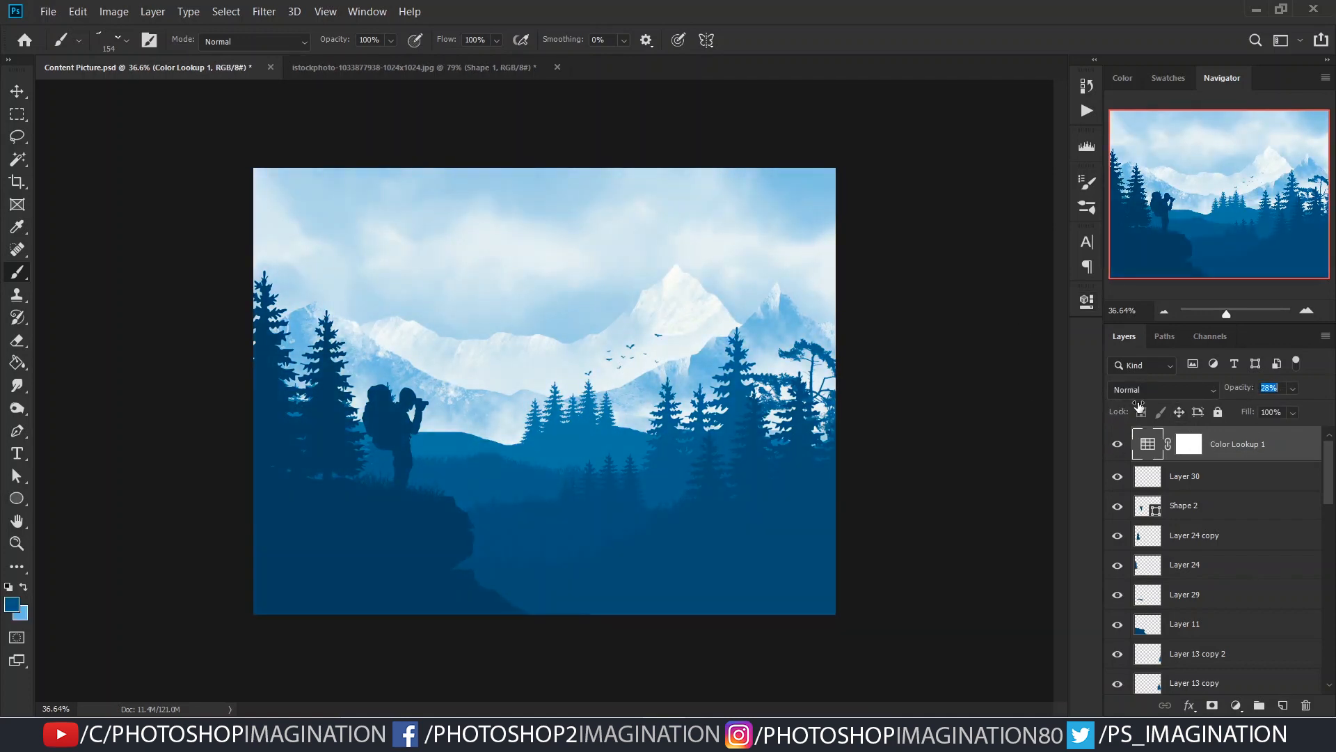
- Add a Levels adjustment at the top of the stack and raise its RGB black input level to 22
click(1236, 705)
click(1214, 480)
drag(915, 461, 928, 465)
drag(1046, 461, 1061, 462)
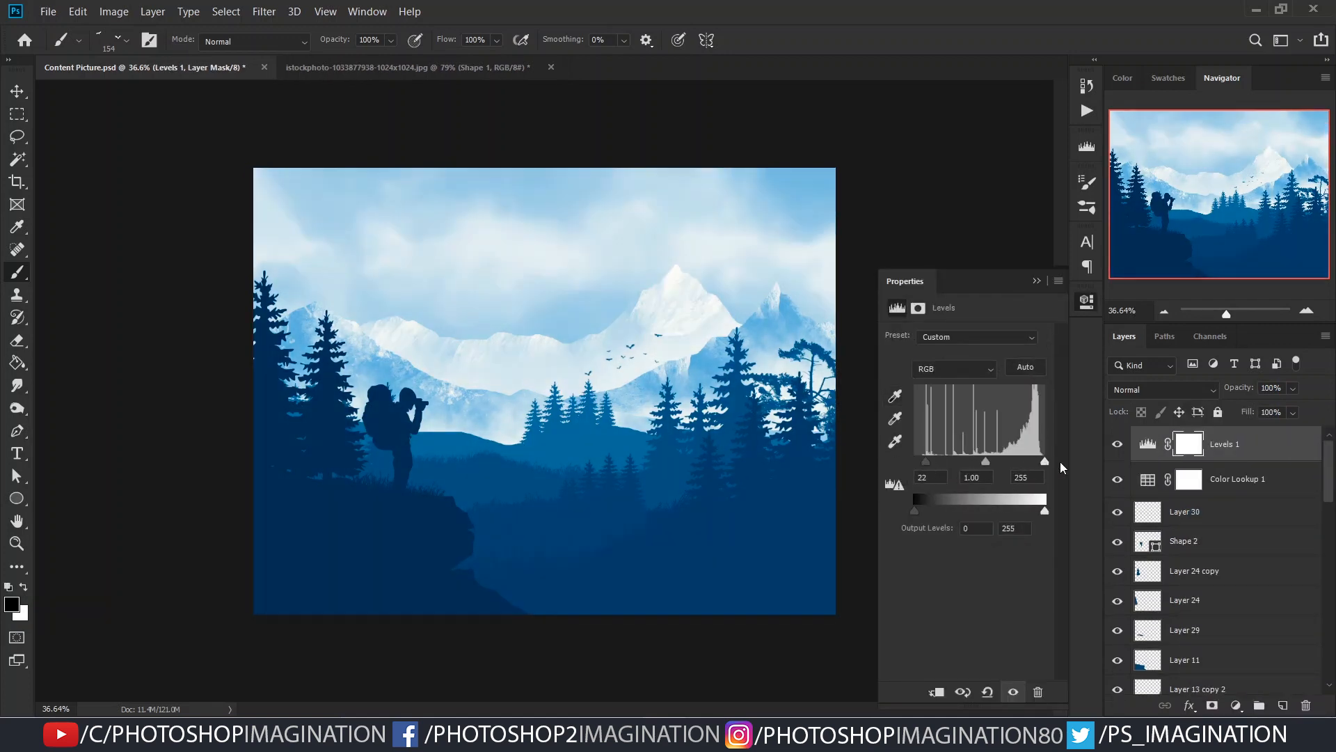
drag(1044, 509, 1050, 514)
- Raise the black input level of the Blue channel in the Levels adjustment to about 26
click(953, 368)
click(932, 427)
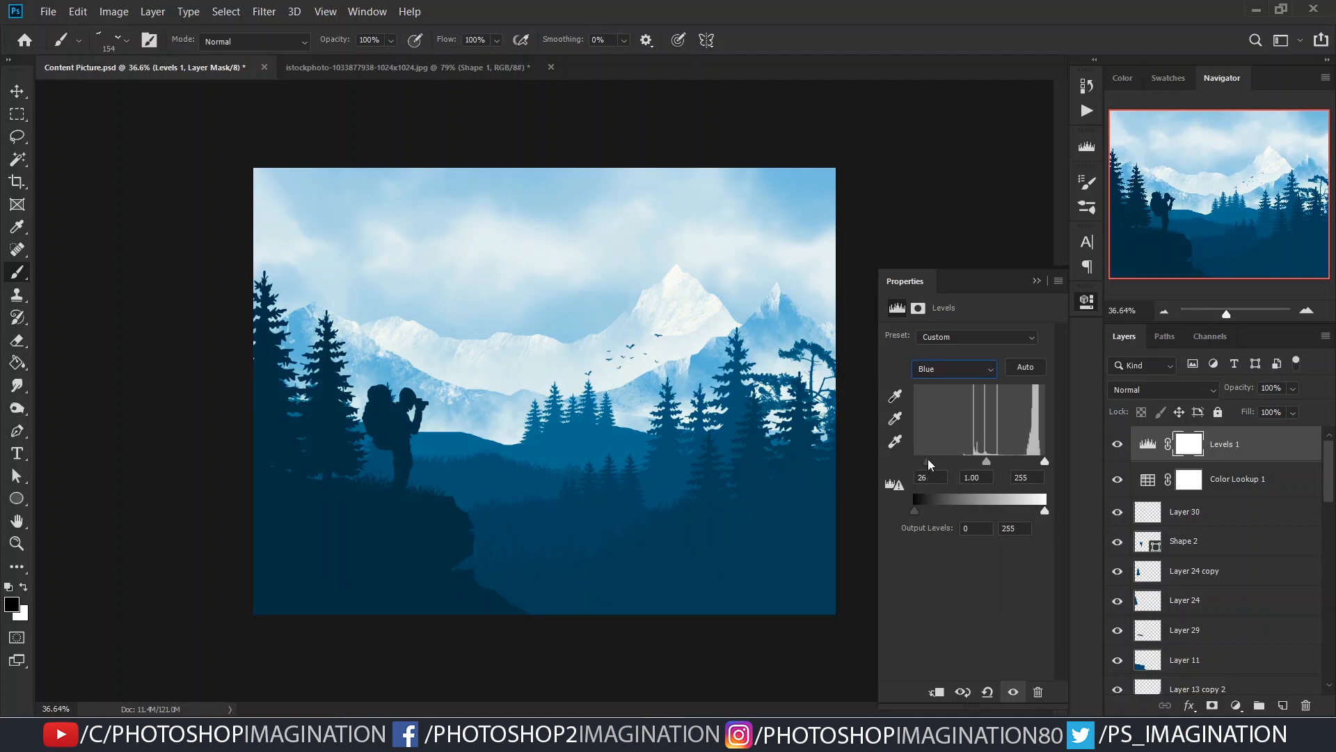